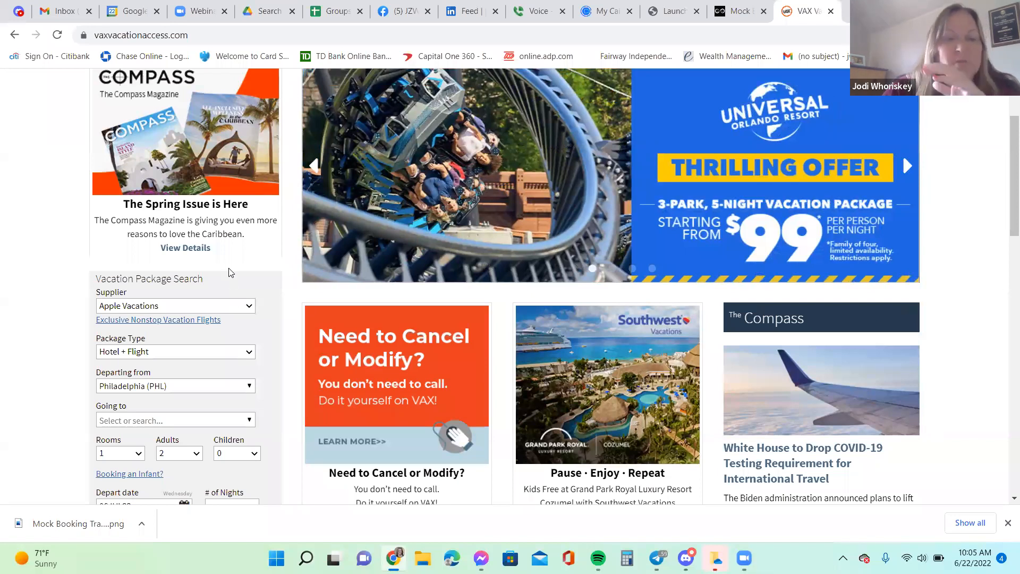
Set the supplier of the vacation package search to Funjet Vacations
scroll(230, 272, down, 1)
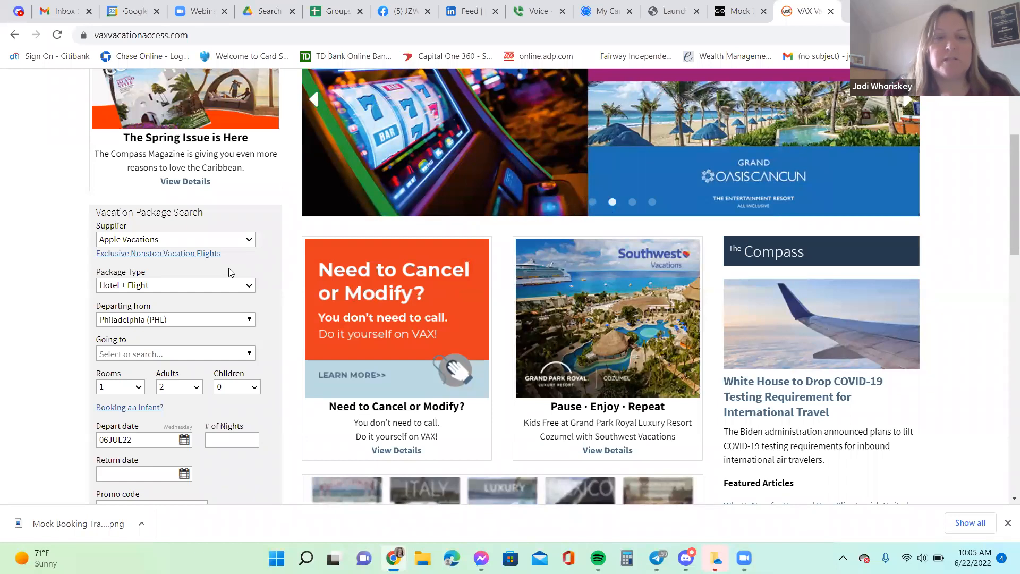
click(220, 238)
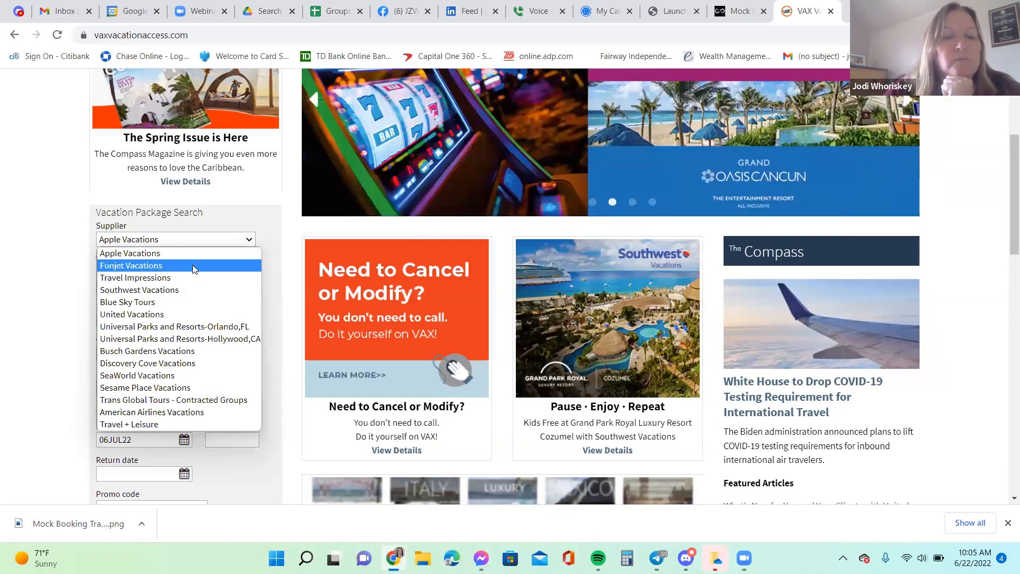
click(192, 265)
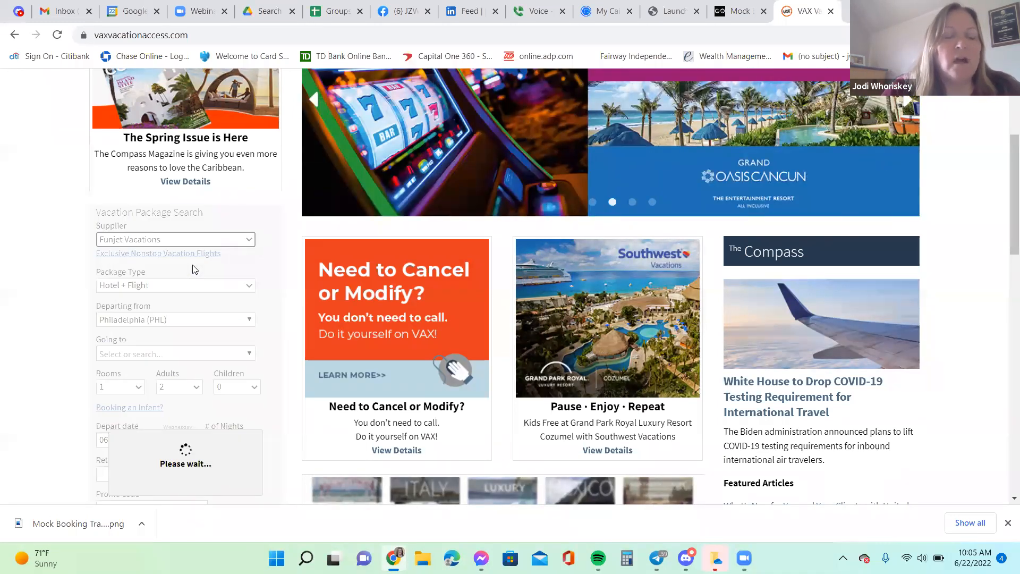
scroll(261, 259, down, 3)
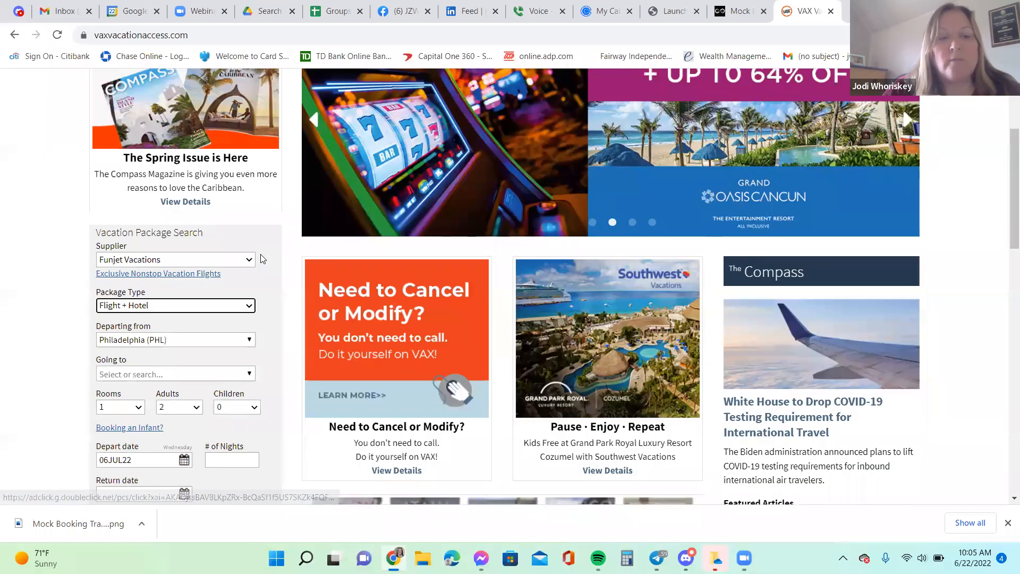
Set the package's destination to Dominican Republic, Punta Cana (PUJ)
scroll(260, 258, down, 2)
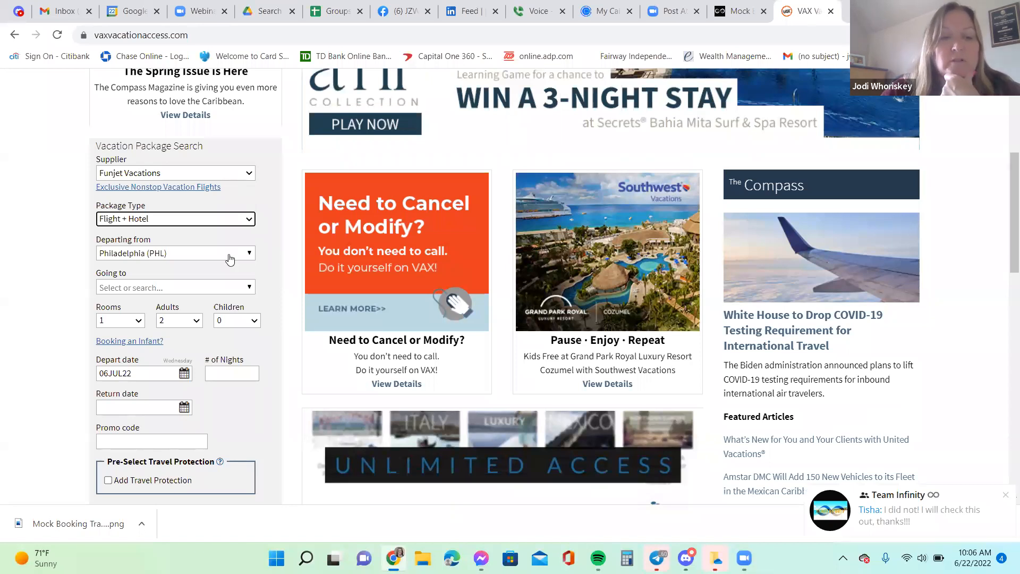
scroll(180, 227, down, 1)
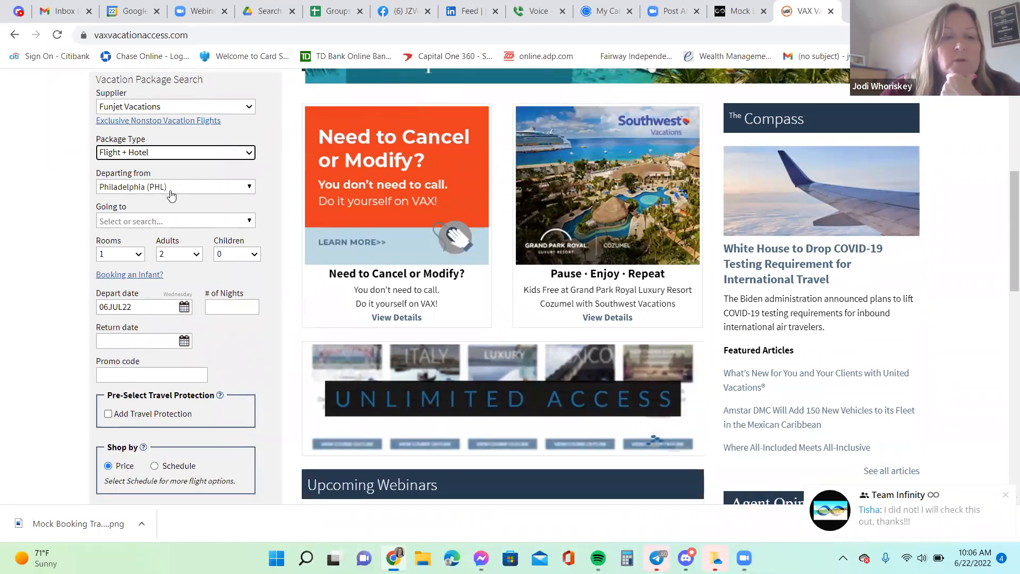
click(160, 217)
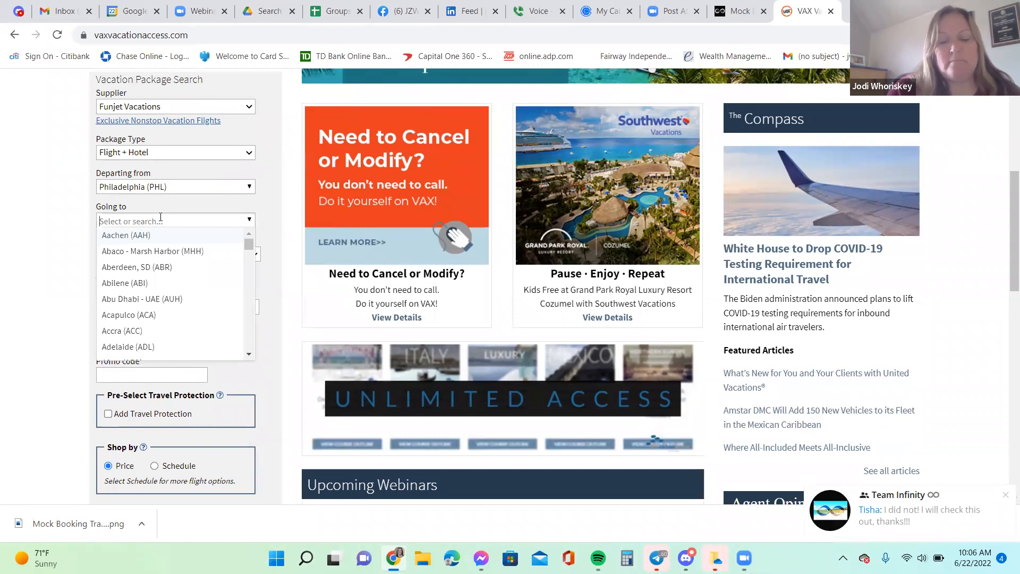
text(puj)
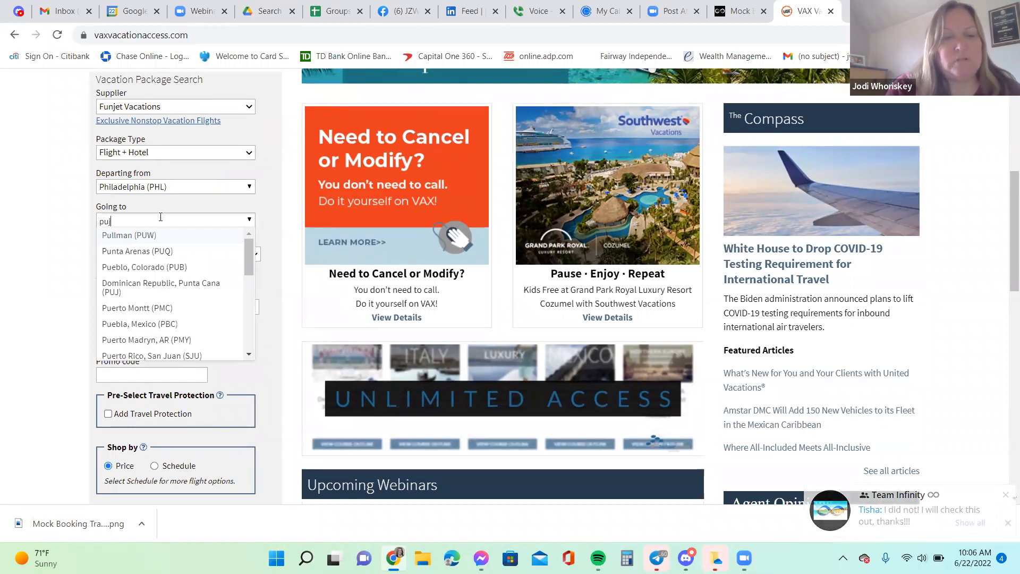
click(159, 235)
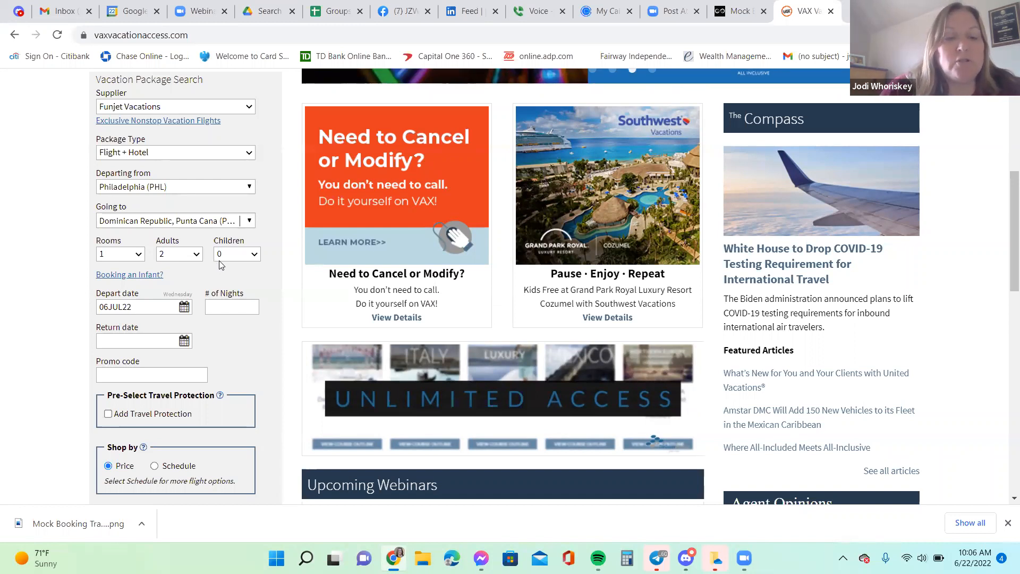
Add 2 children to the package search, with ages 11 and 9
click(234, 254)
click(236, 291)
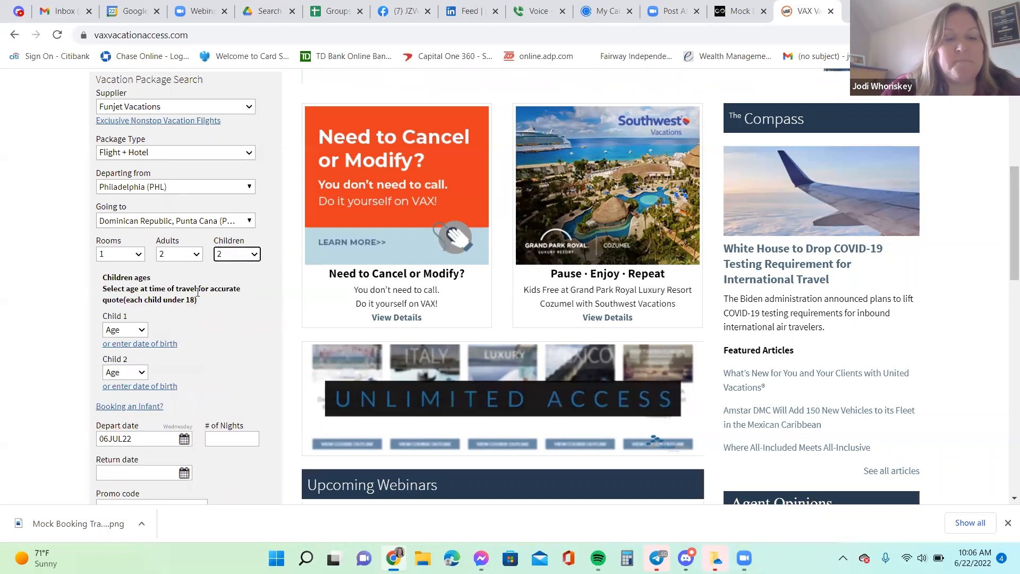
click(132, 329)
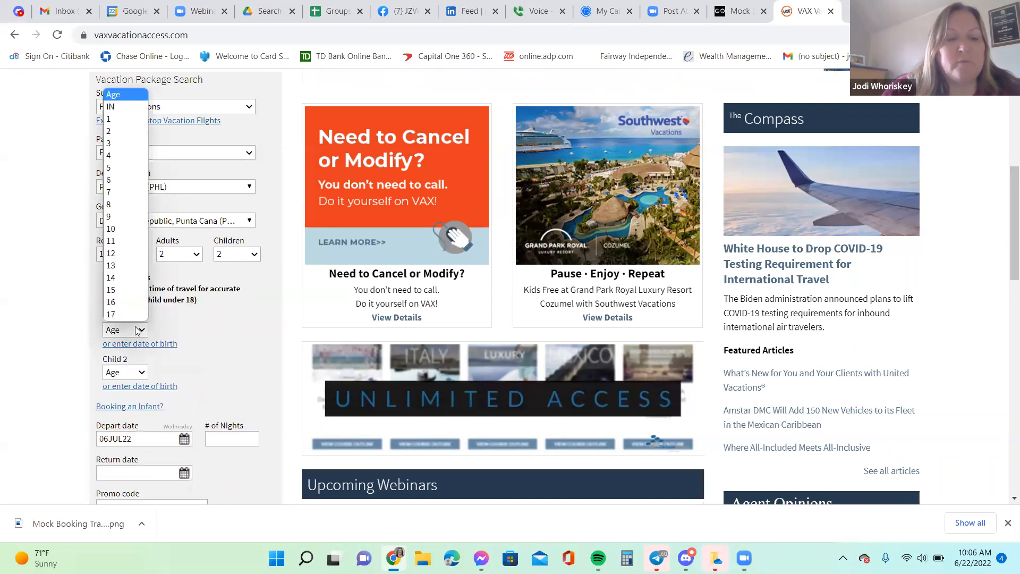
click(116, 254)
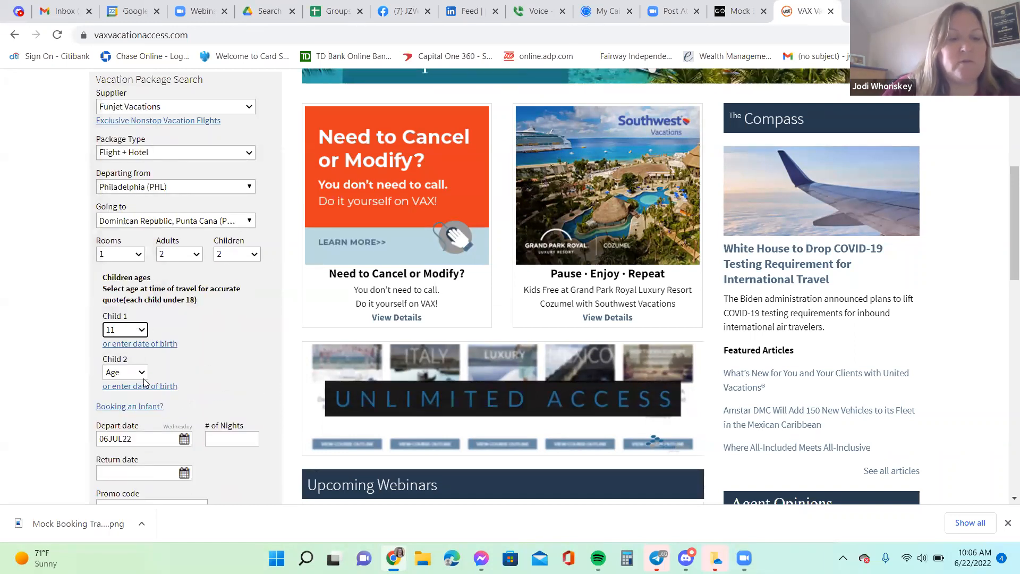
click(136, 372)
click(118, 259)
Set the departure date to September 1, 2022 and the stay to 5 nights
scroll(220, 337, down, 4)
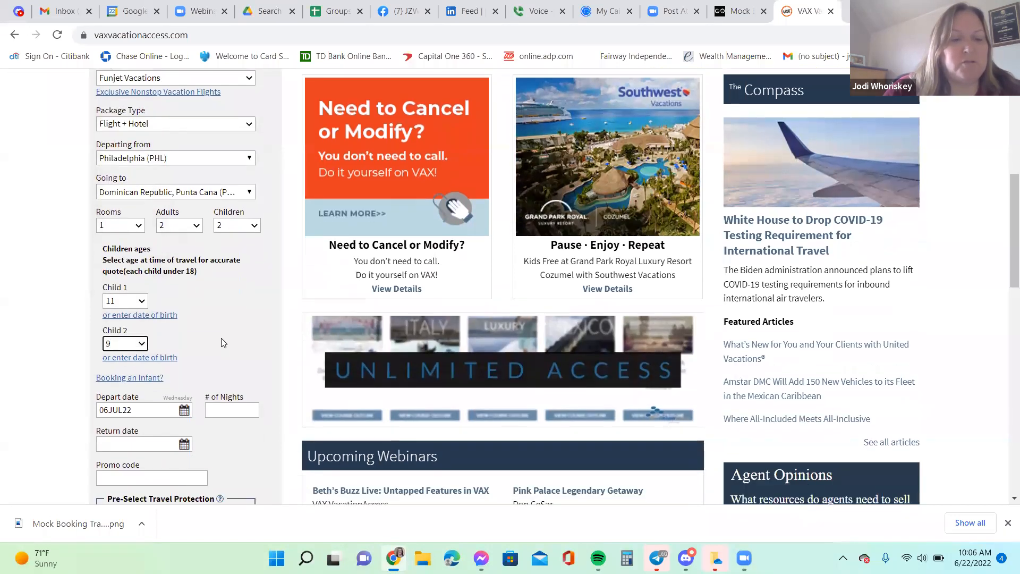
click(184, 241)
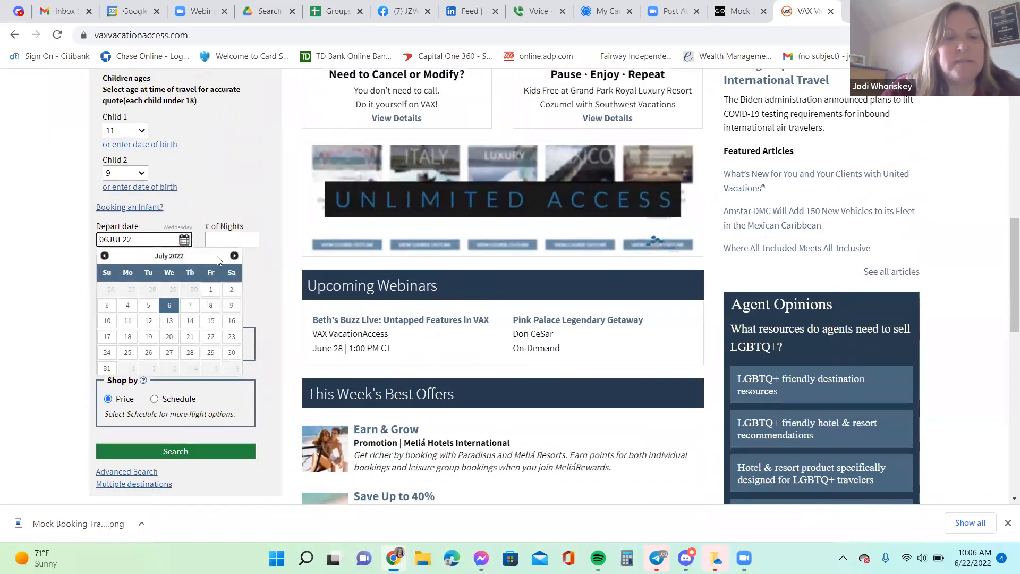
click(234, 257)
click(233, 257)
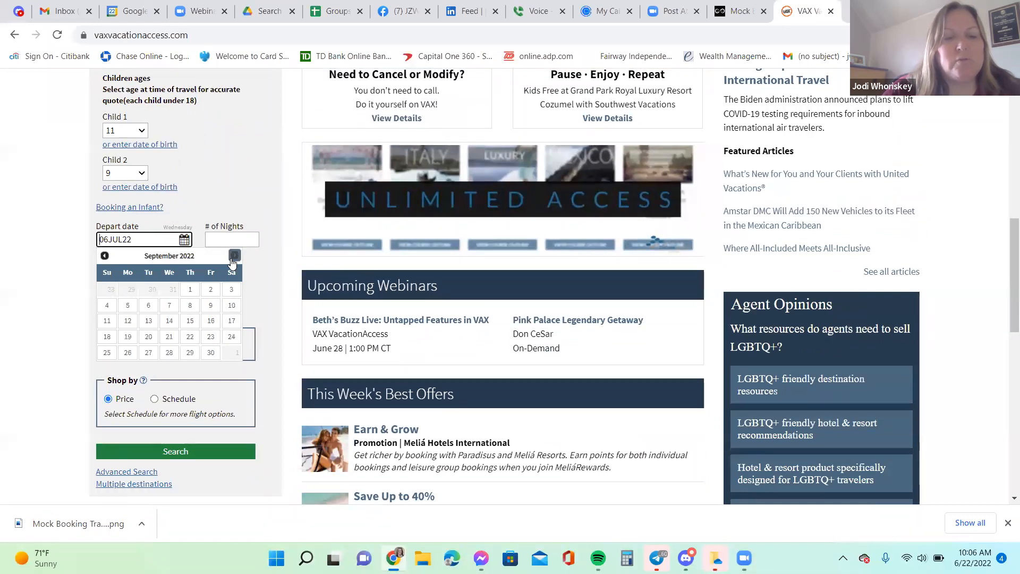
click(190, 290)
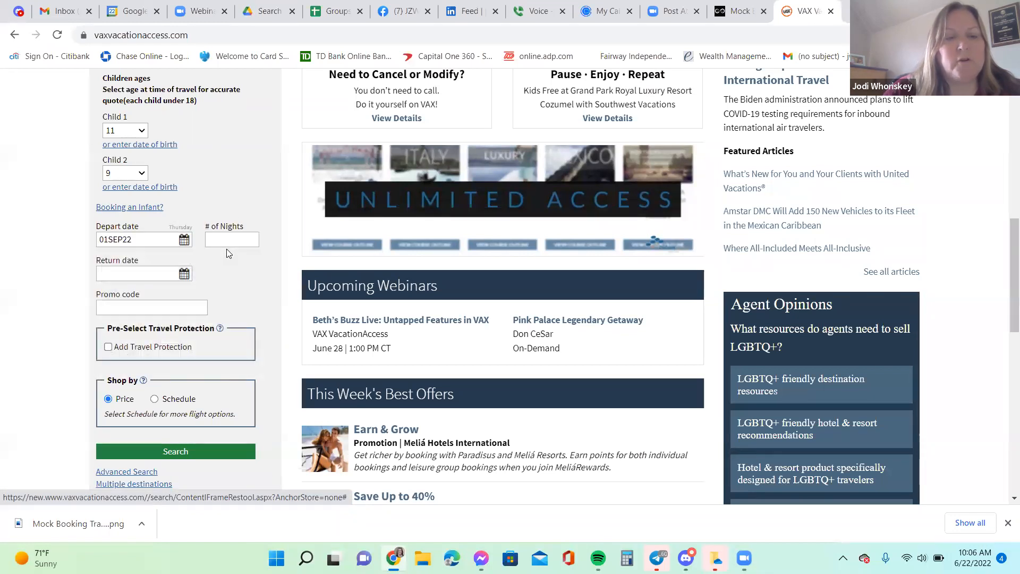
click(234, 265)
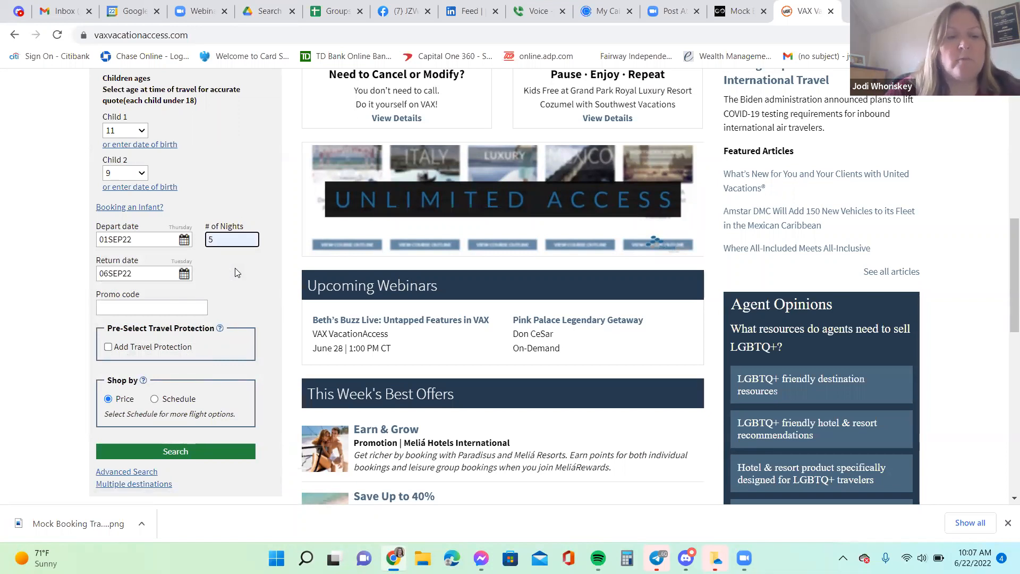
Include travel protection and run the vacation package search
scroll(235, 269, down, 2)
click(107, 215)
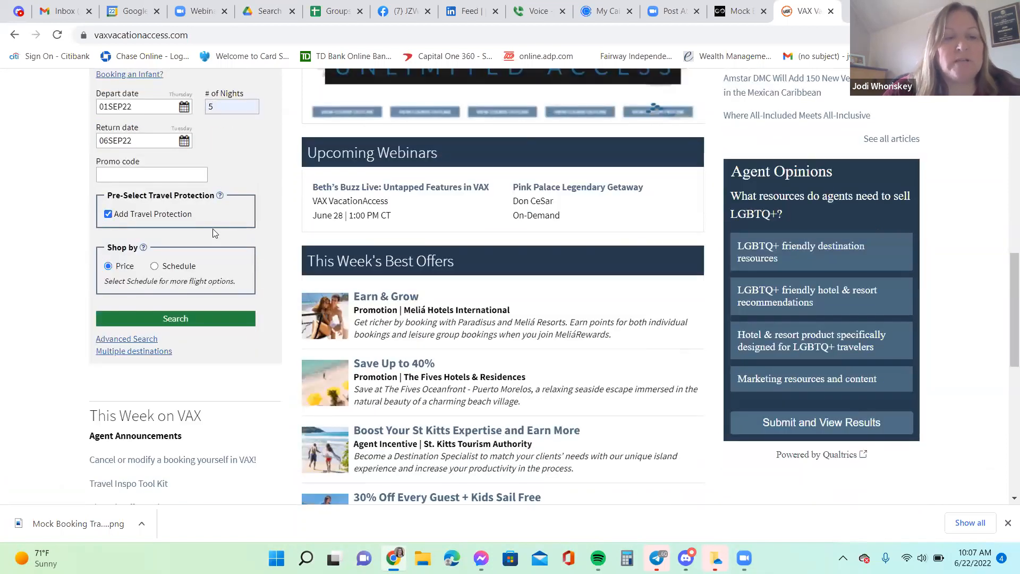
click(173, 320)
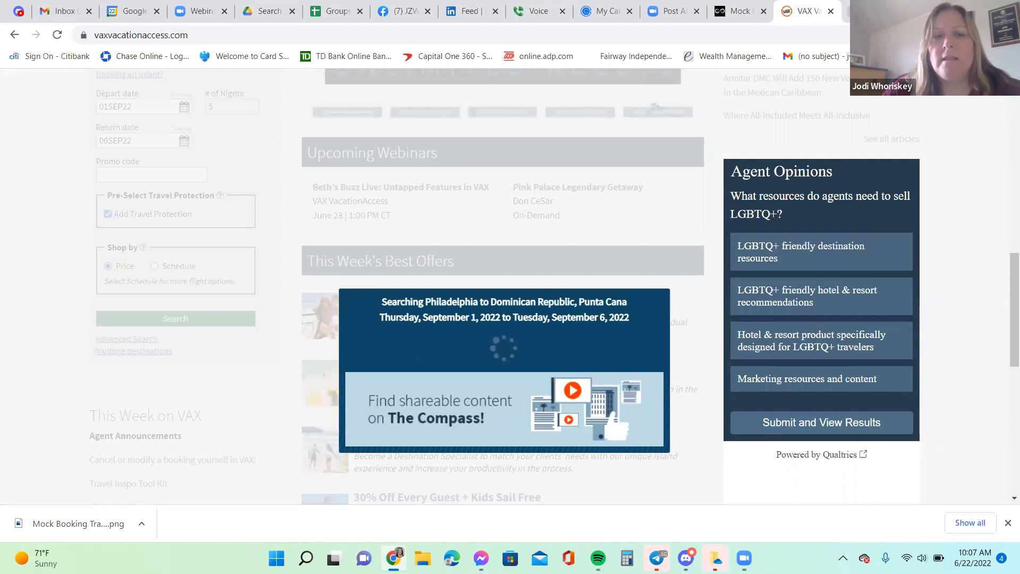
Open expedia.com in a new browser tab
key(ctrl+t)
text(expedia.com)
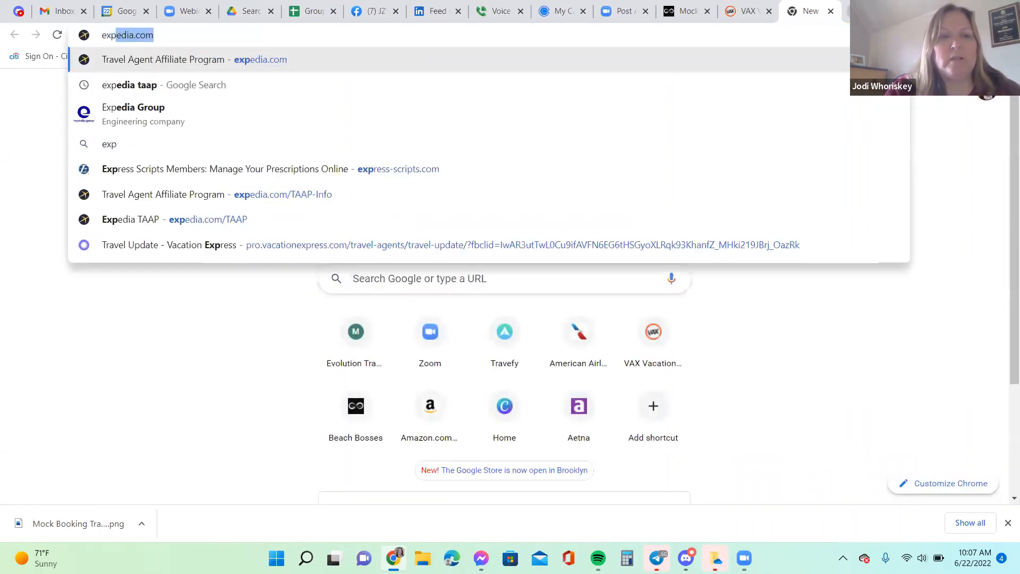
key(Delete)
key(Return)
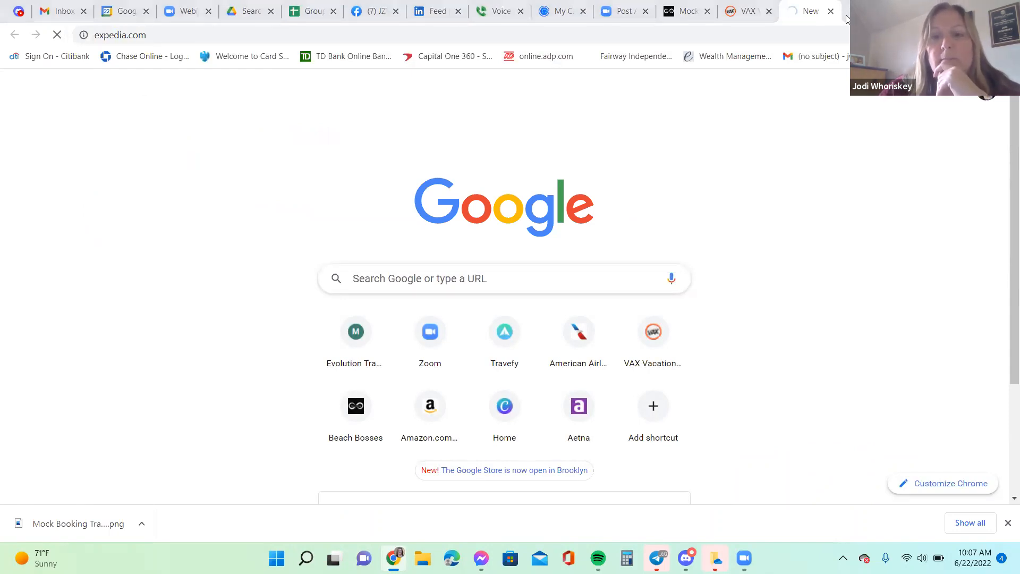
Start a package search on Expedia with Philadelphia (PHL - All Airports) as the departure location
click(758, 13)
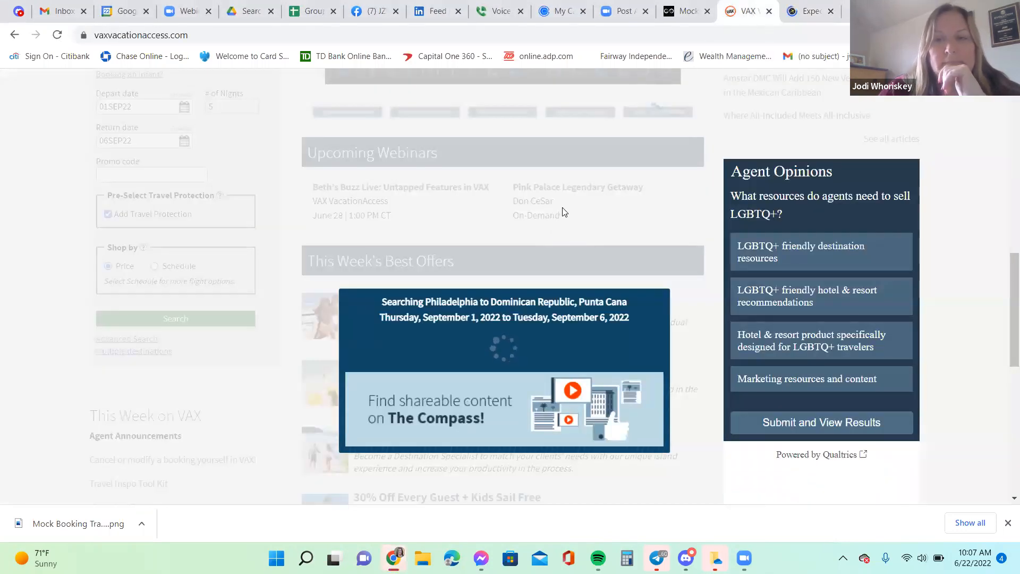
click(802, 16)
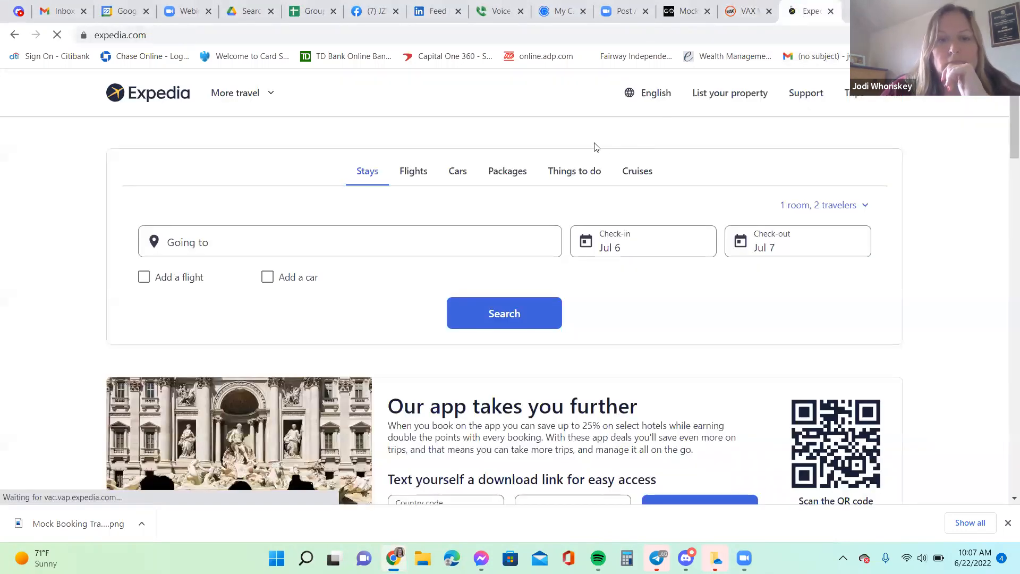
click(495, 181)
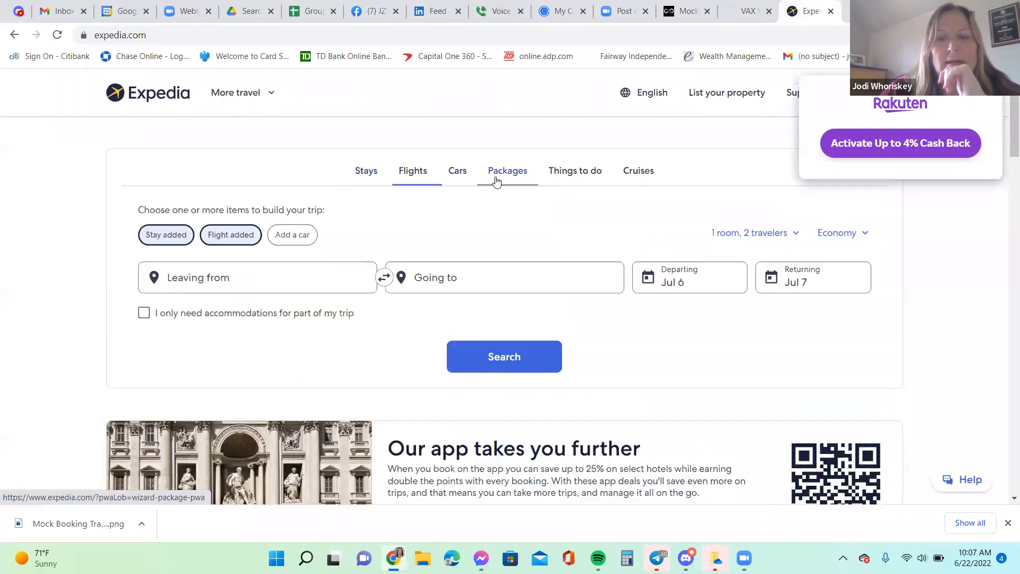
click(295, 273)
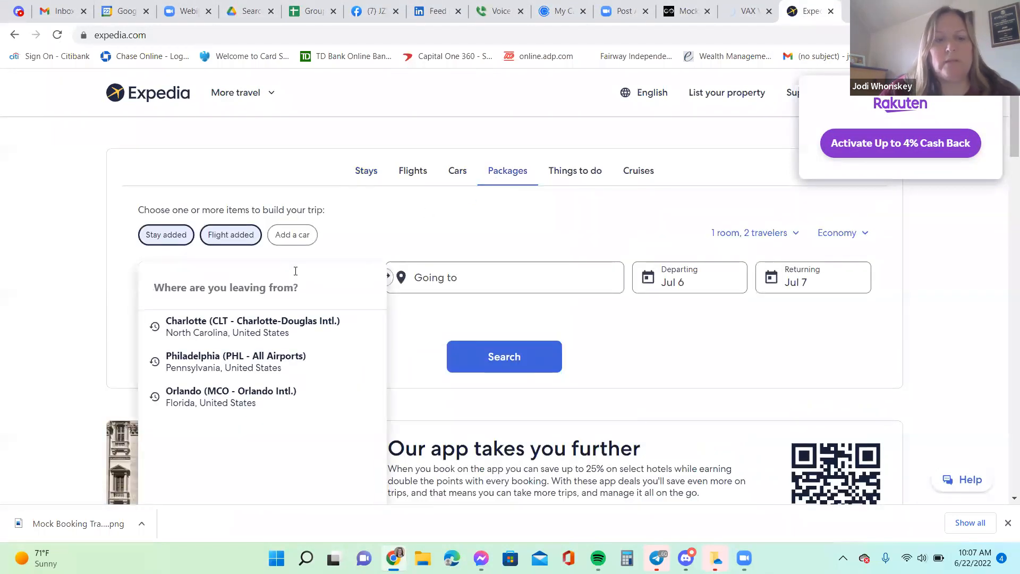
click(256, 356)
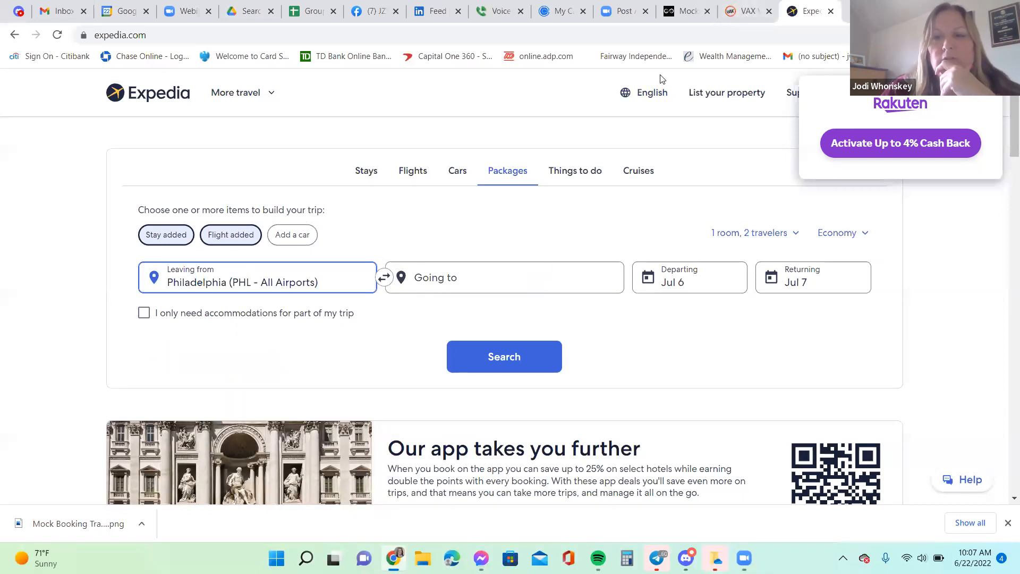
Back in the VAX VacationAccess results, filter the outbound flights to non-stop and select the American Airlines Main Cabin fare
click(744, 10)
scroll(230, 228, down, 1)
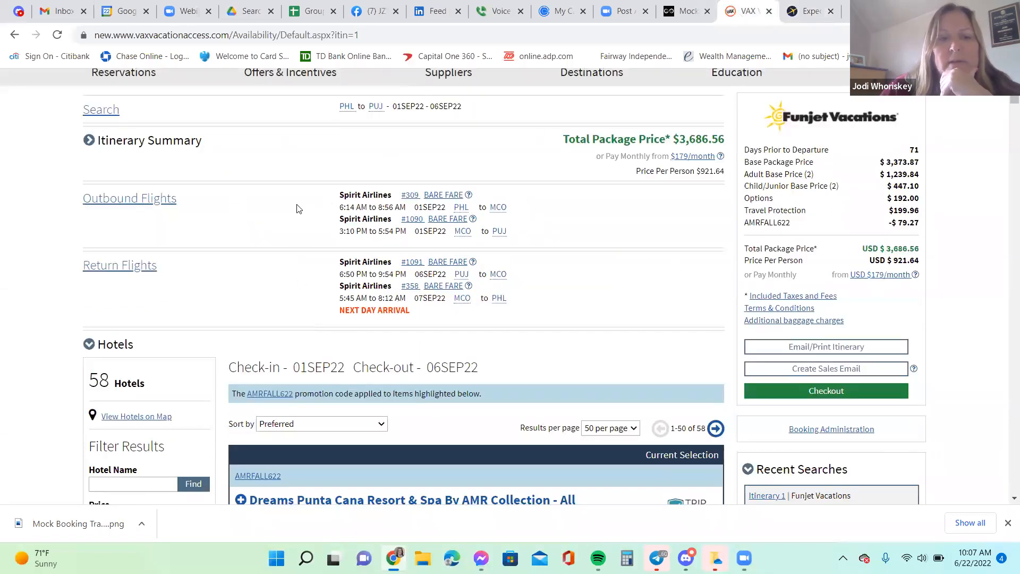
click(135, 202)
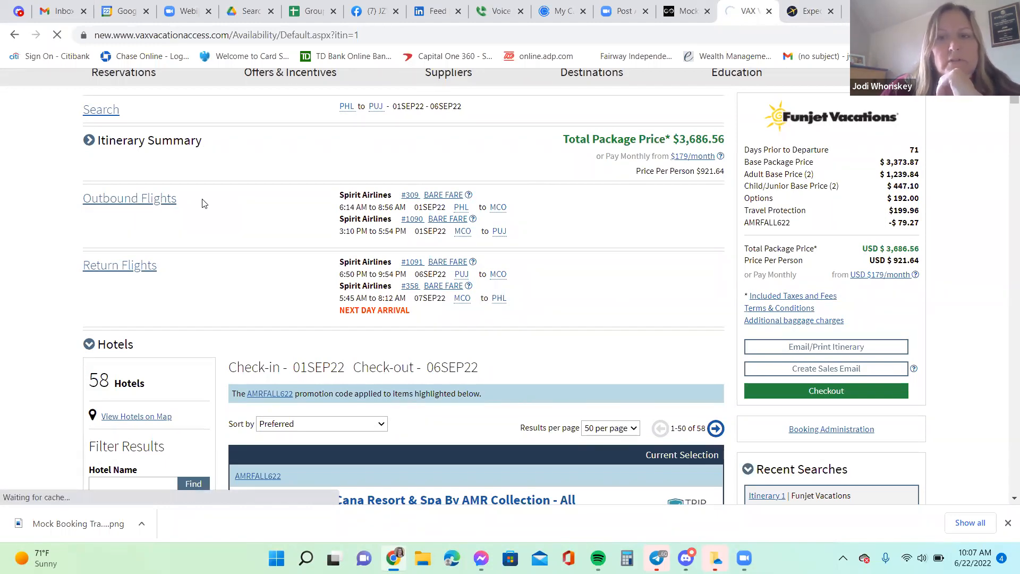
scroll(205, 203, down, 4)
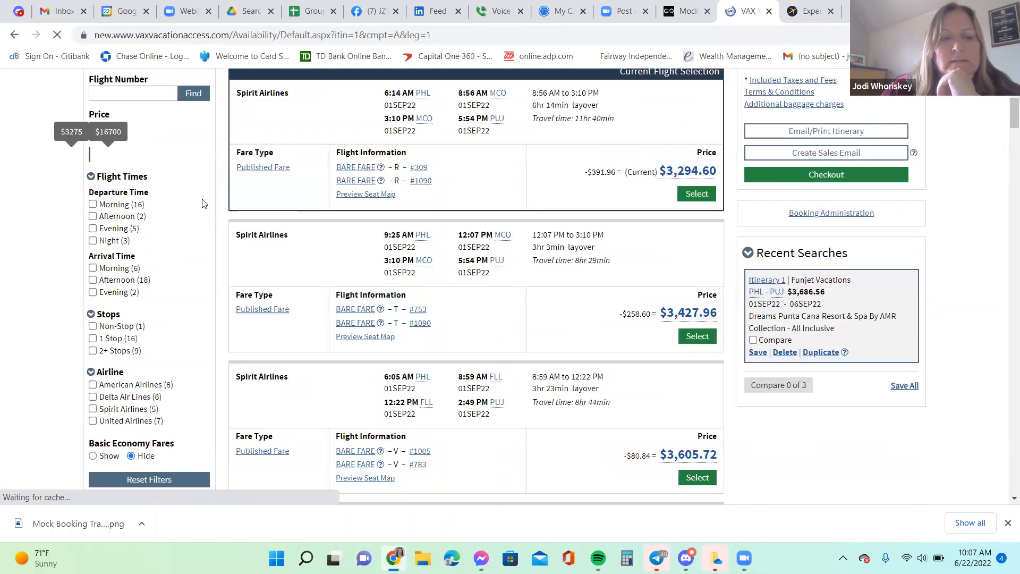
click(92, 326)
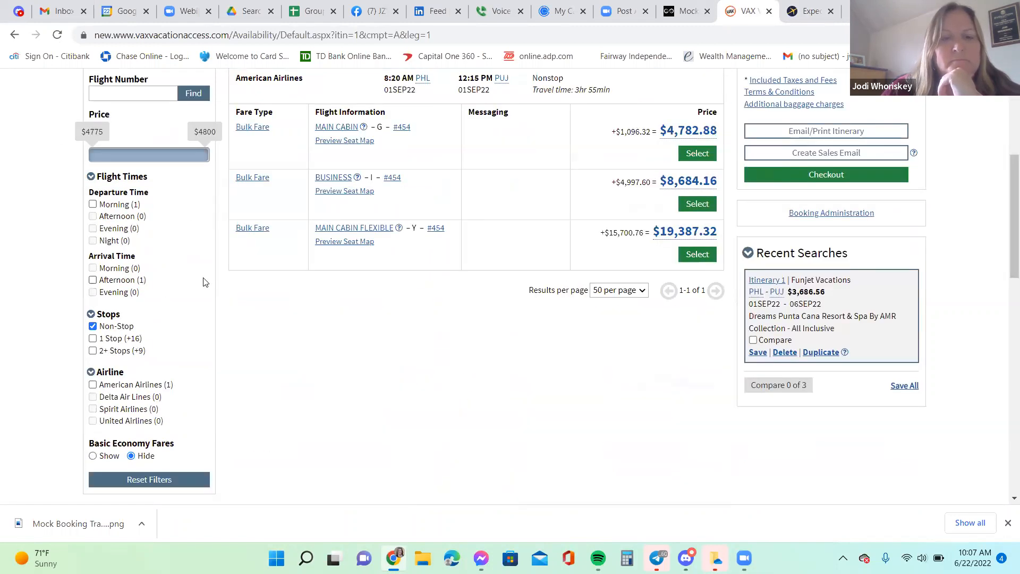
scroll(313, 169, up, 1)
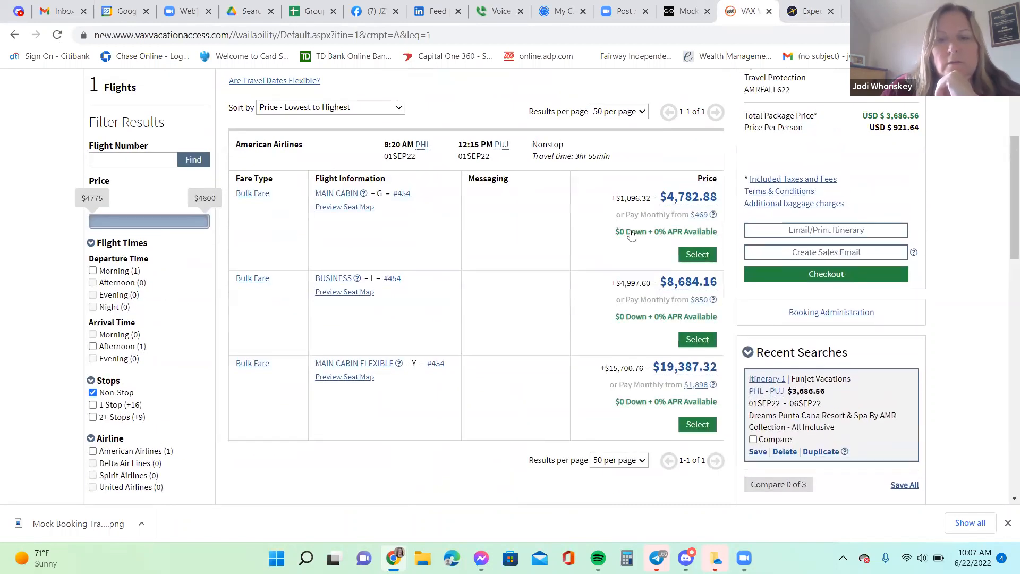
click(698, 254)
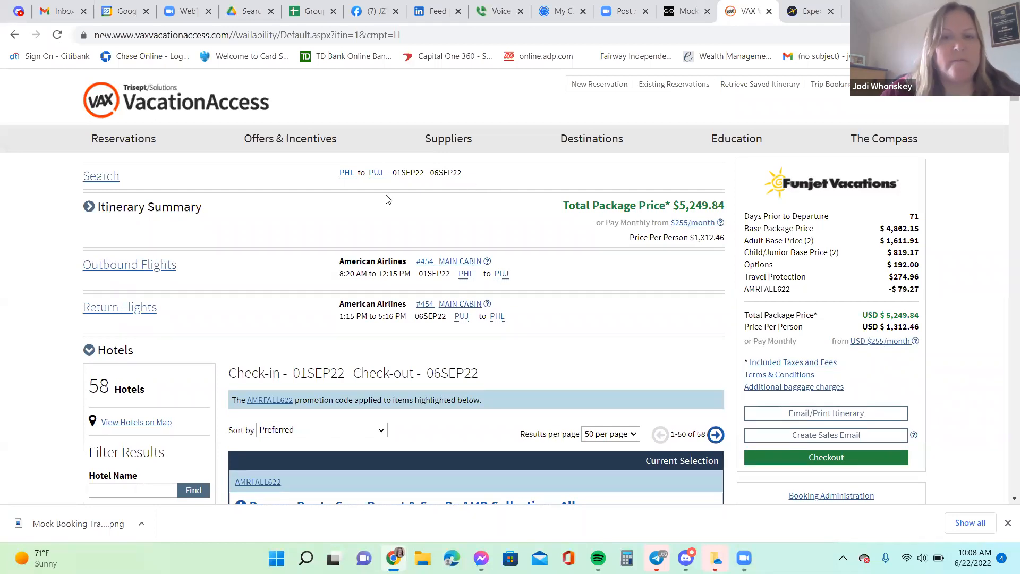
Filter the hotel results by name to Dreams Macao Beach Punta Cana By AMR Collection - All Inclusive
scroll(383, 198, down, 3)
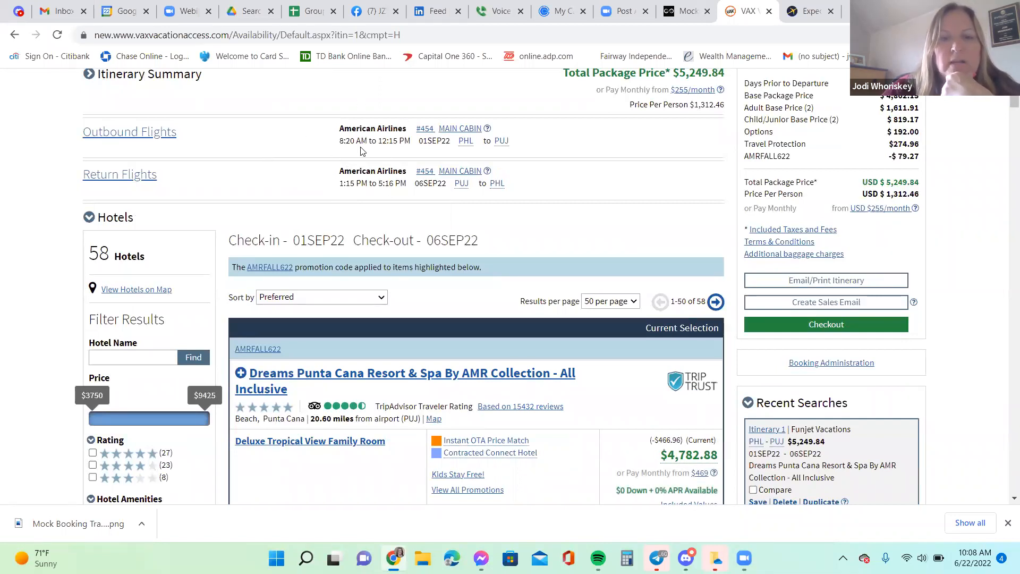
scroll(216, 198, down, 3)
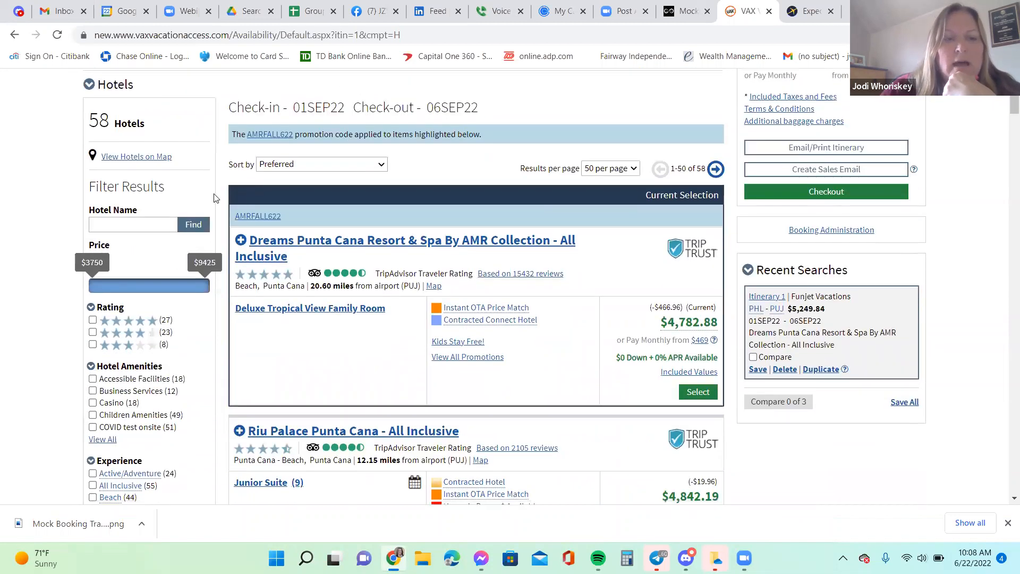
click(160, 223)
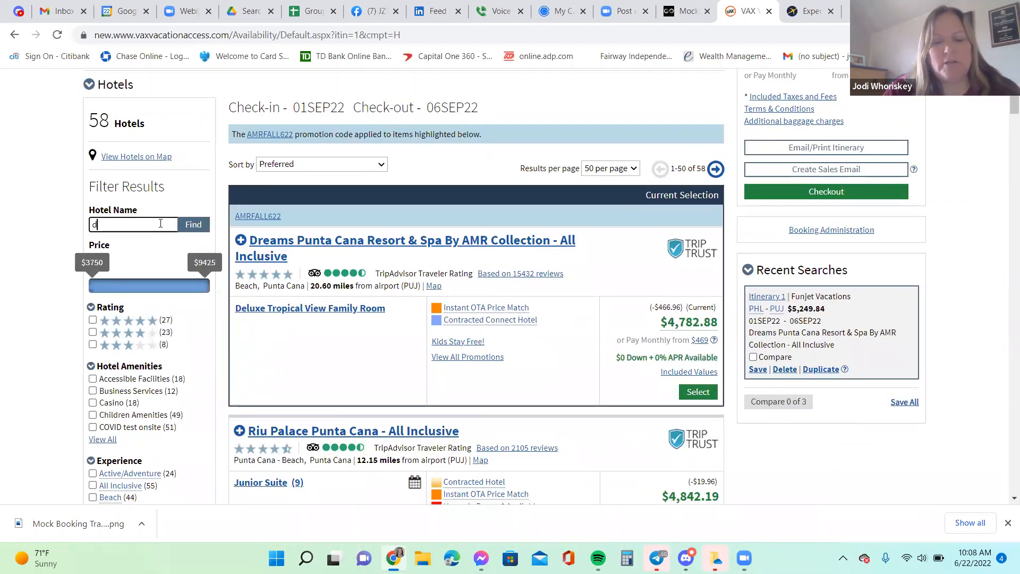
text(dreams ma)
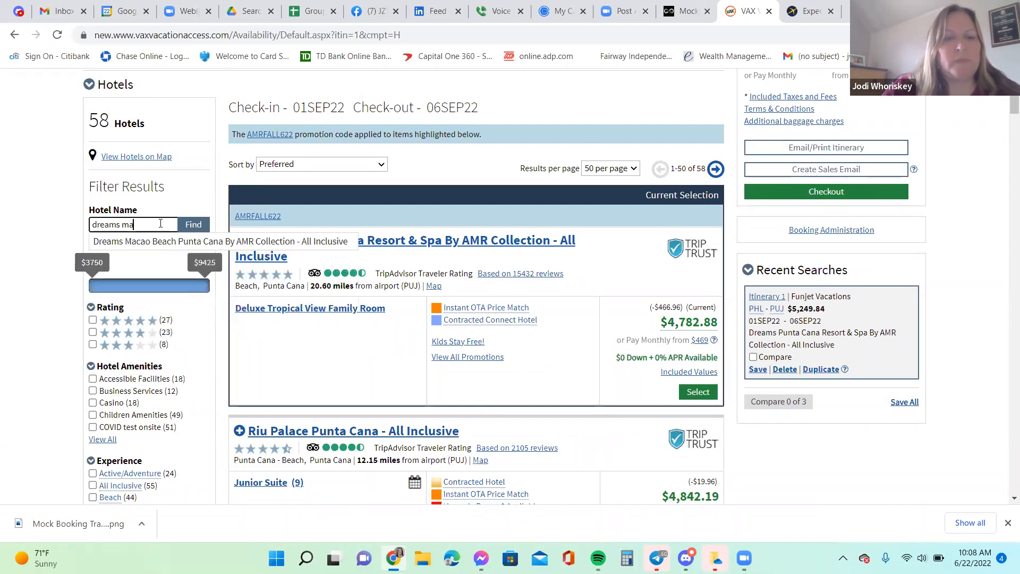
click(154, 241)
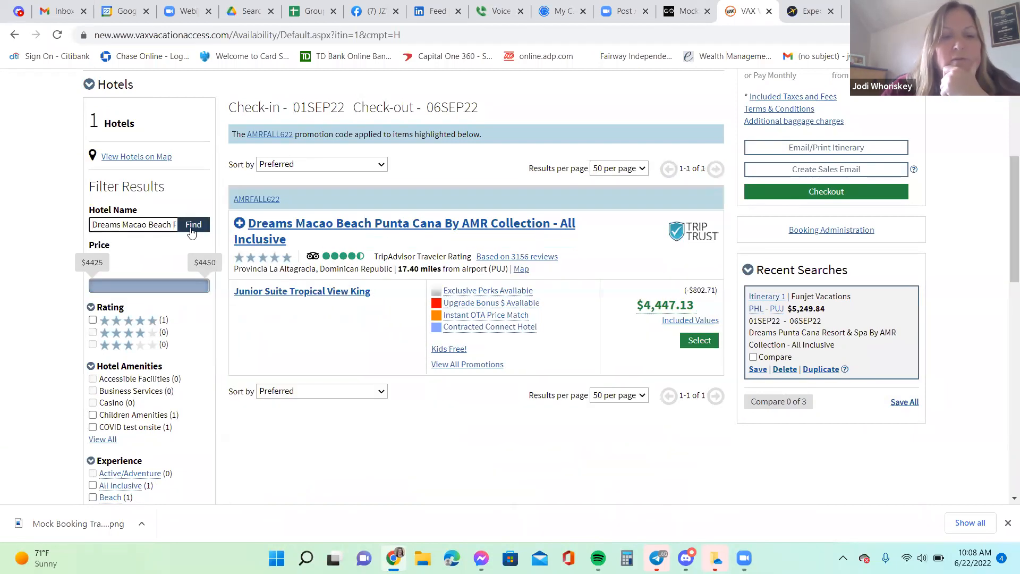
Expand the Dreams Macao Beach room list, compare the categories and select the Junior Suite Partial Ocean View Double
scroll(368, 195, down, 1)
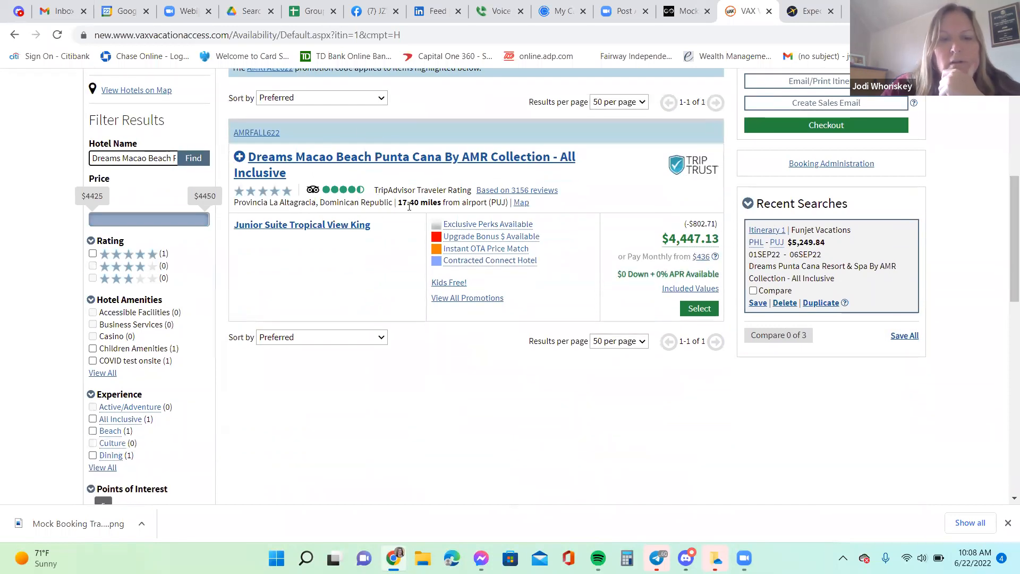
click(238, 158)
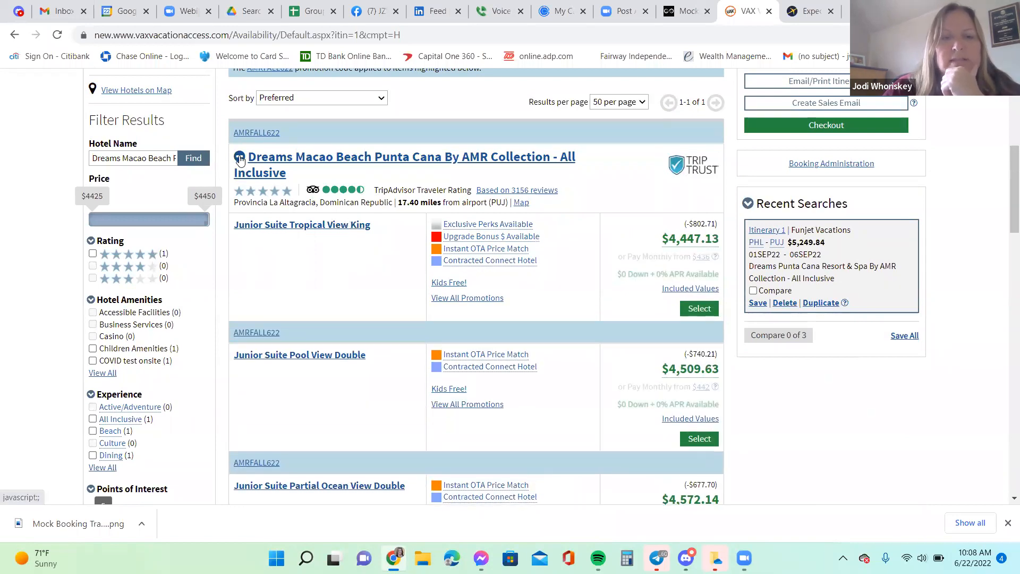
scroll(371, 242, down, 2)
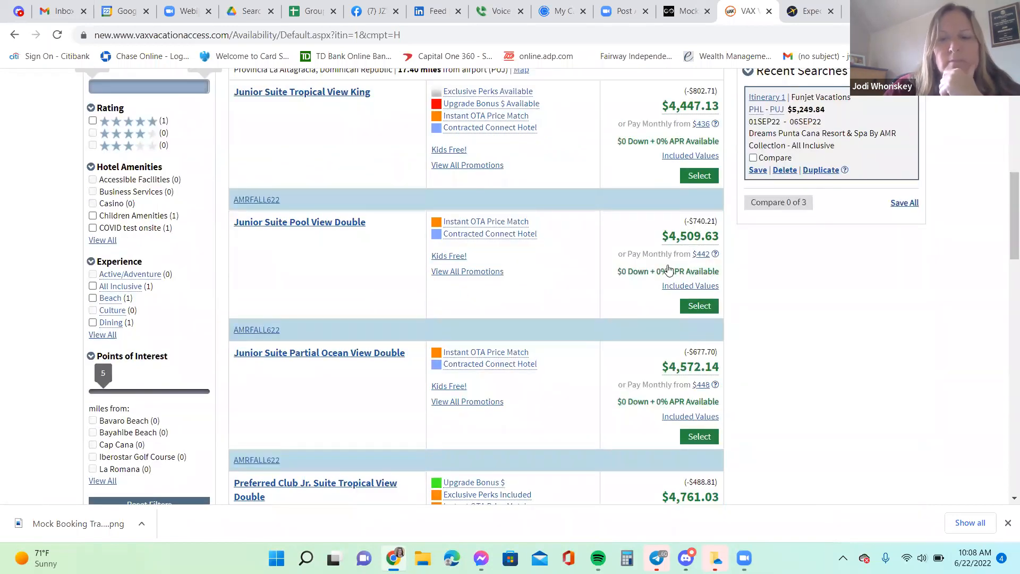
scroll(552, 258, down, 4)
scroll(541, 251, up, 3)
scroll(541, 251, up, 3)
scroll(539, 252, down, 5)
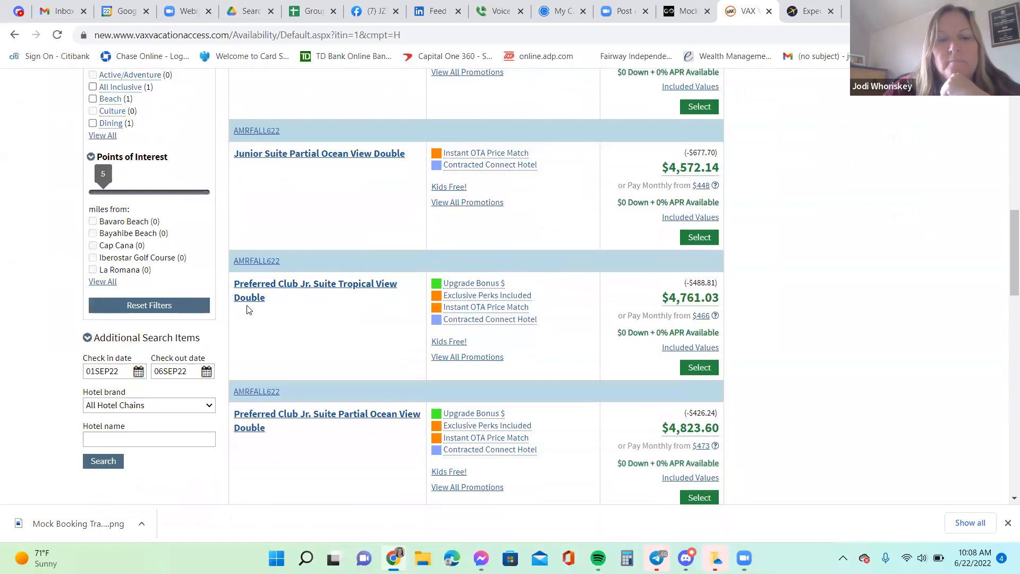
scroll(298, 332, down, 1)
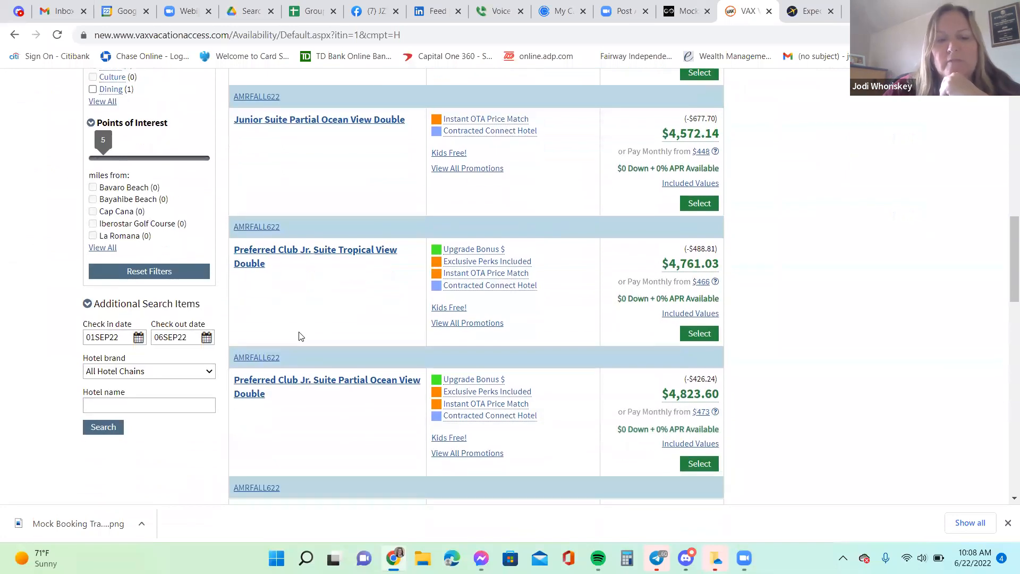
scroll(324, 362, up, 4)
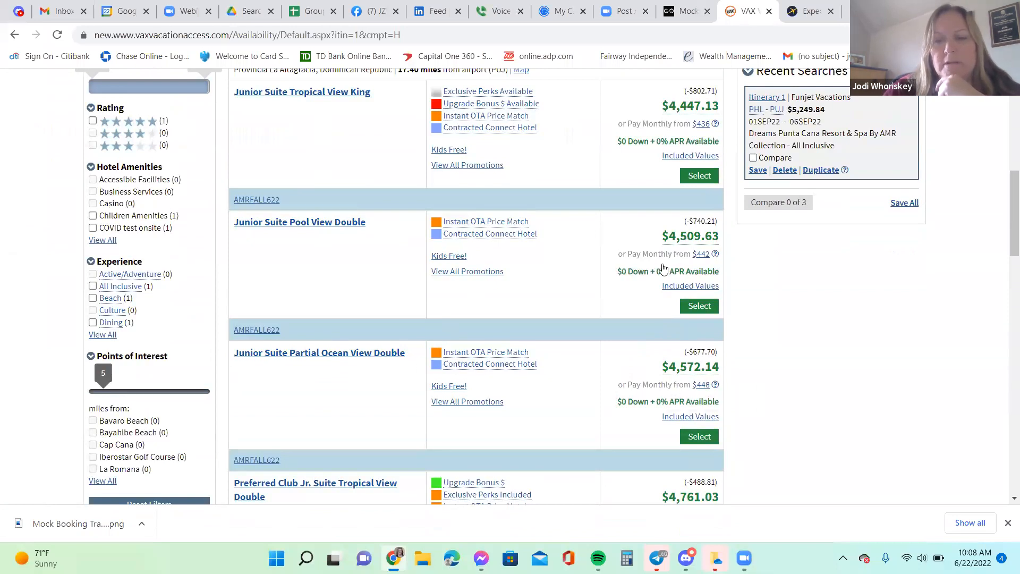
scroll(677, 372, down, 2)
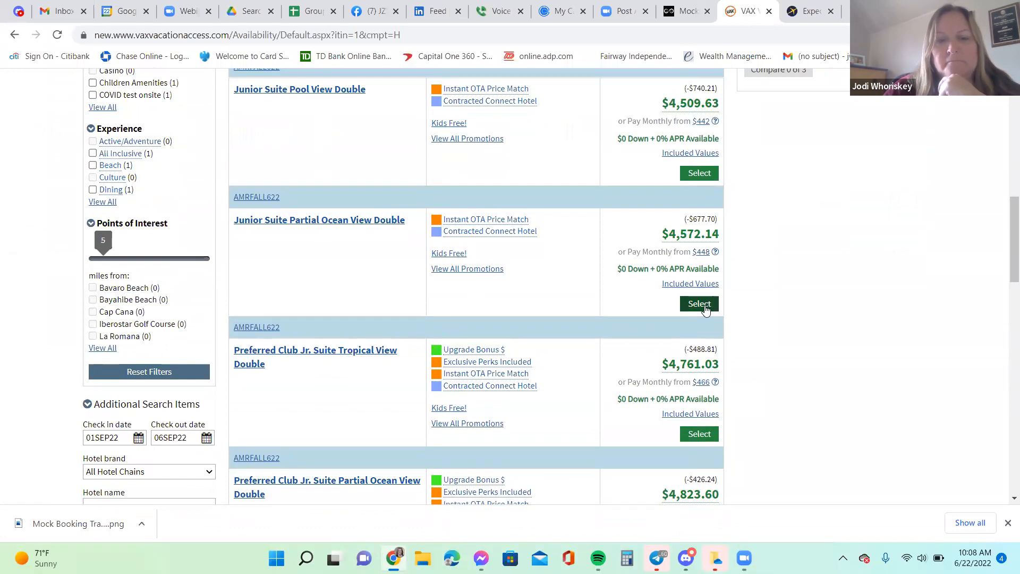
click(699, 303)
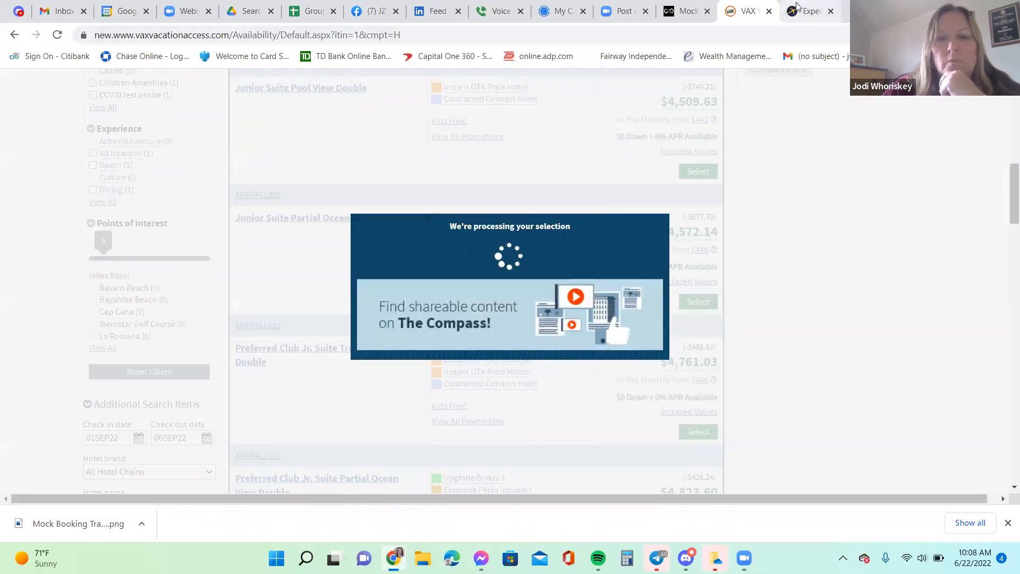
Switch to the Expedia package search and set the destination to Dreams Macao Beach Punta Cana - All Inclusive
click(797, 7)
click(474, 282)
text(dreams mac)
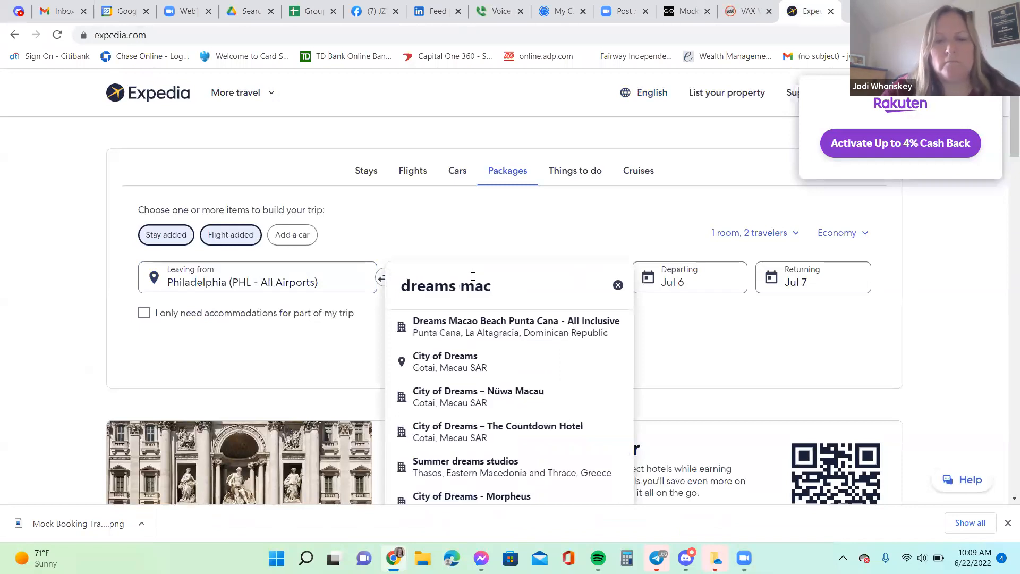
click(502, 325)
Check the VAX itinerary, then set the Expedia trip dates to September 1 departing and September 6 returning
click(746, 11)
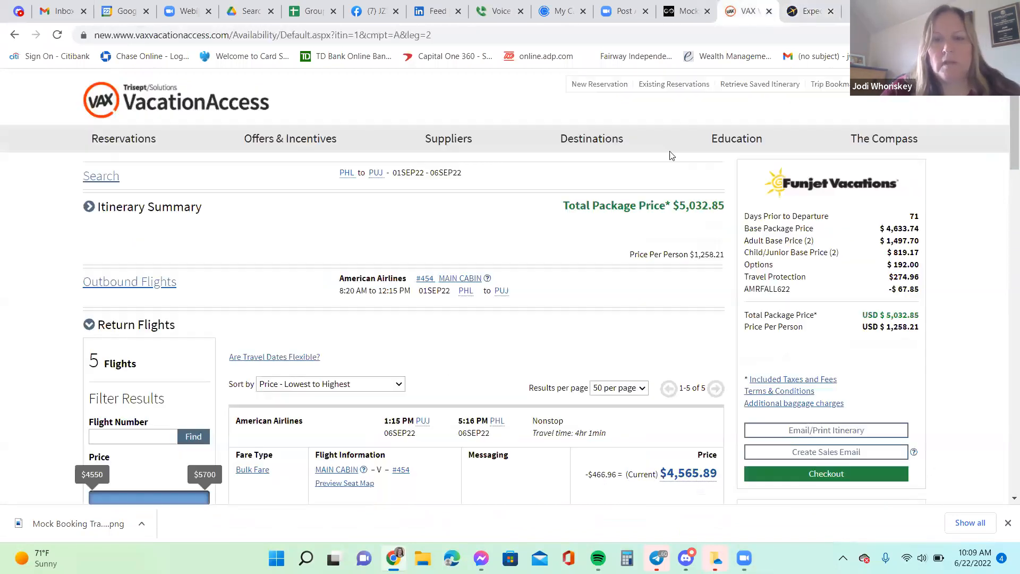
click(804, 12)
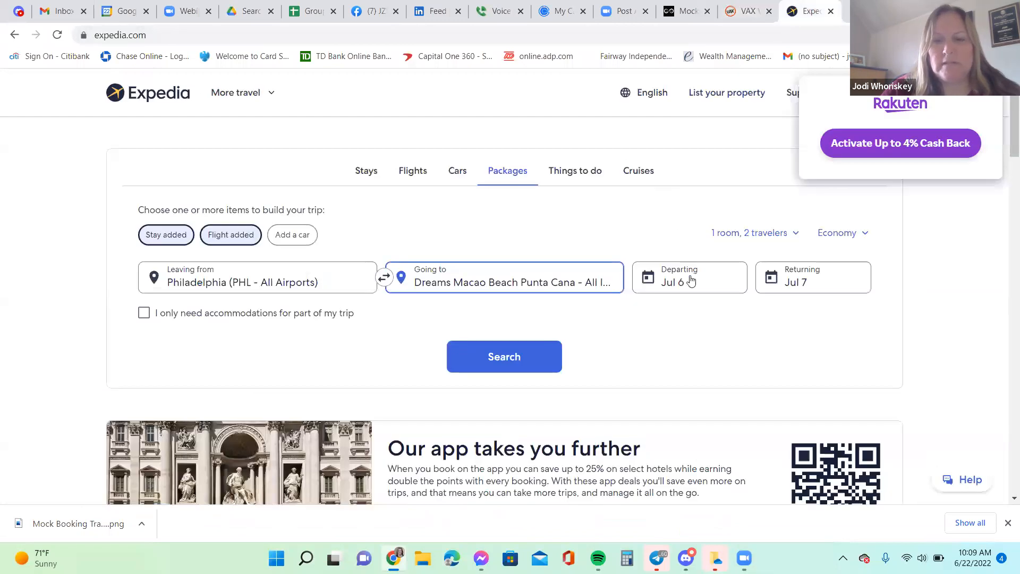
click(692, 286)
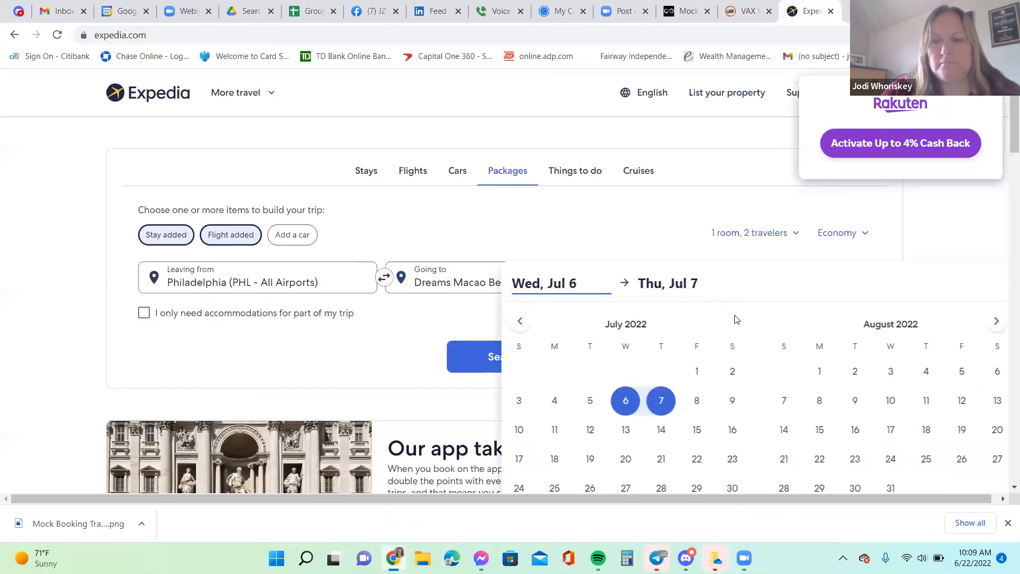
click(993, 323)
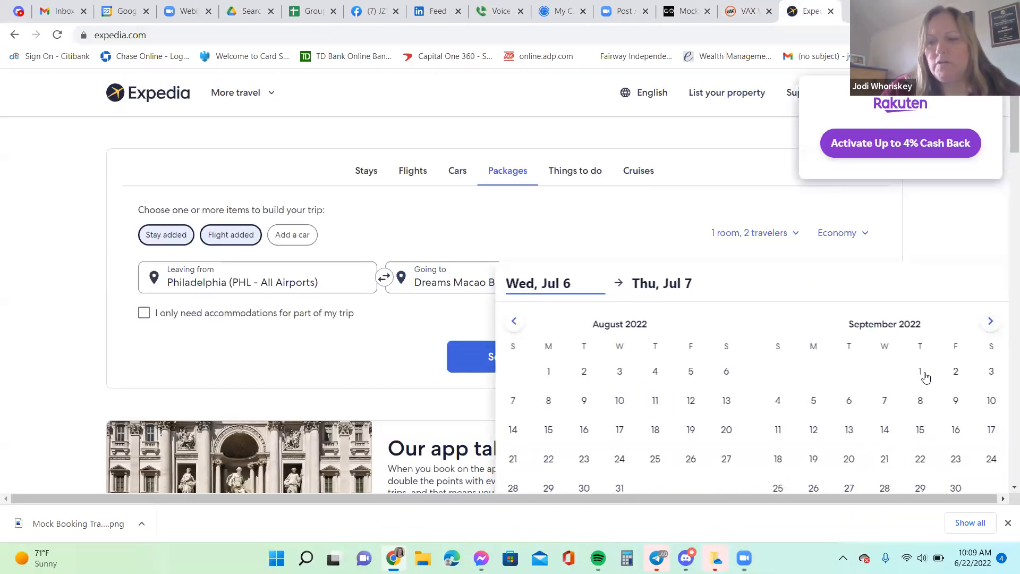
click(921, 372)
click(849, 401)
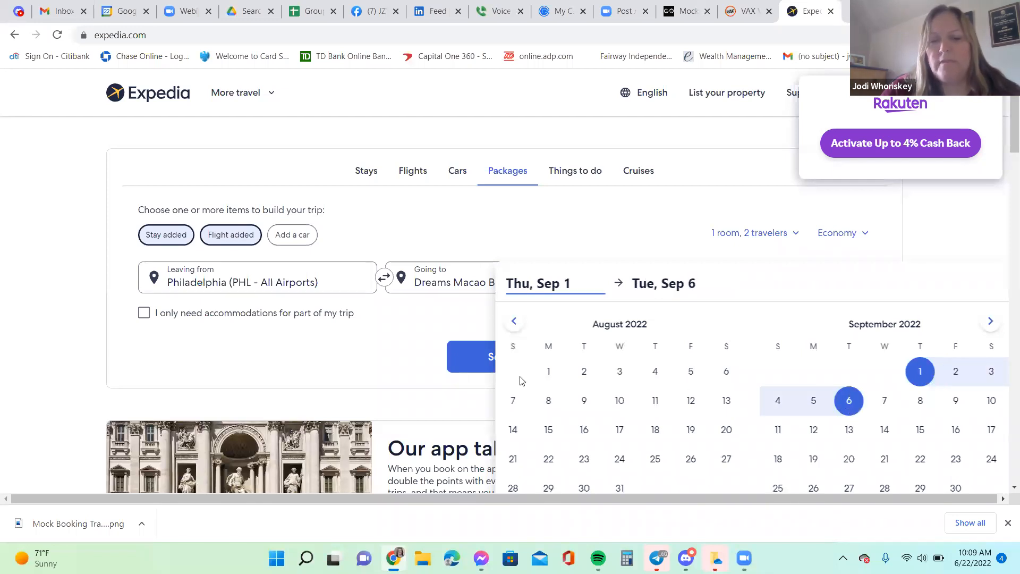
click(433, 323)
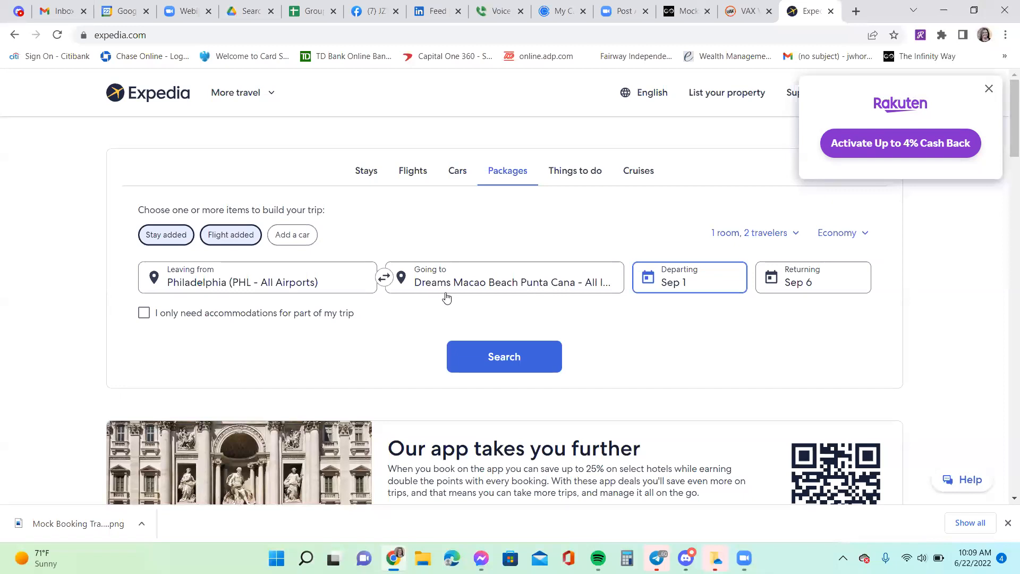
Add two children aged 11 and 9 to the two adults in the room and run the Expedia package search
click(786, 238)
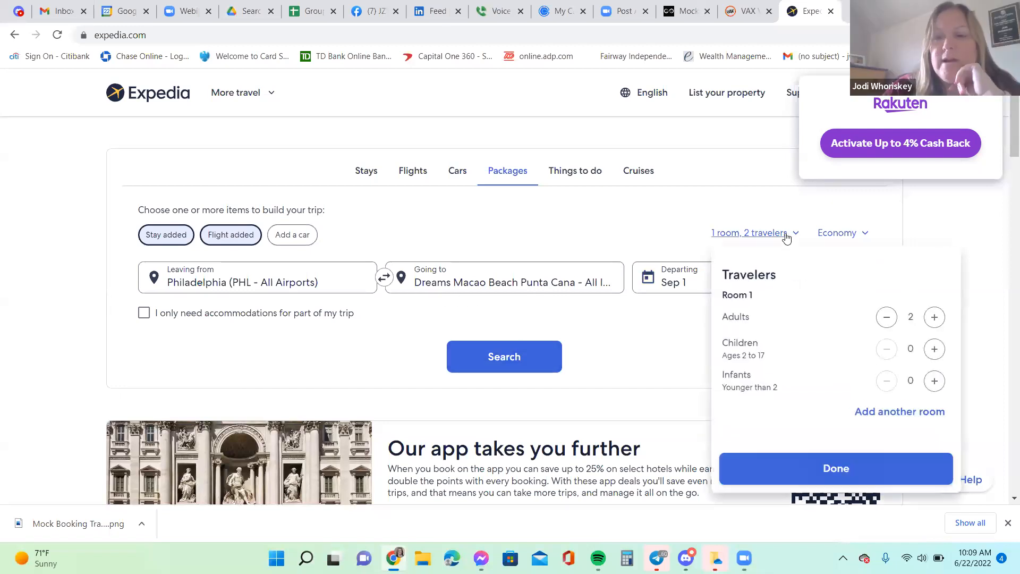
click(933, 348)
click(935, 383)
click(781, 410)
click(736, 307)
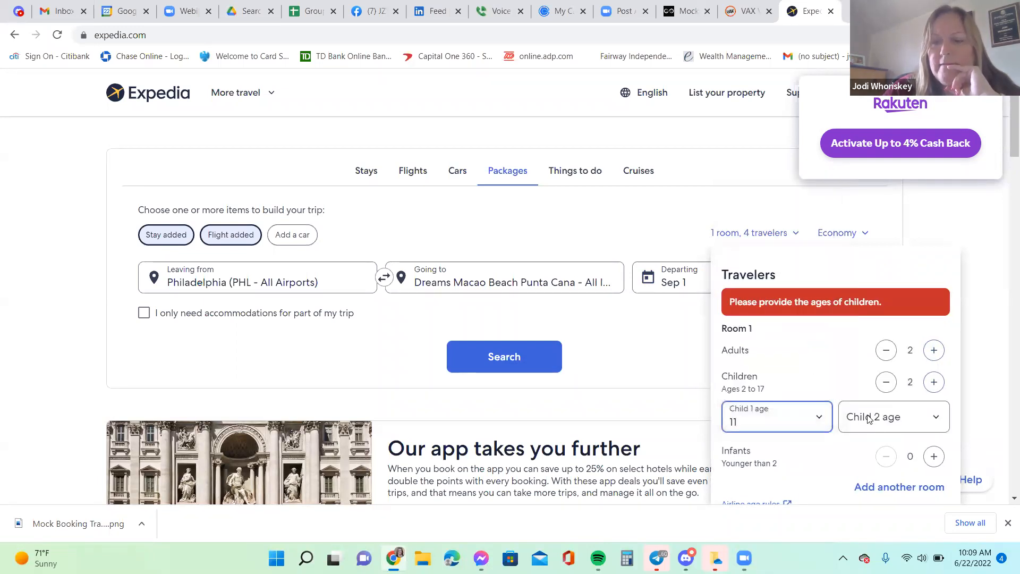
click(876, 428)
click(851, 276)
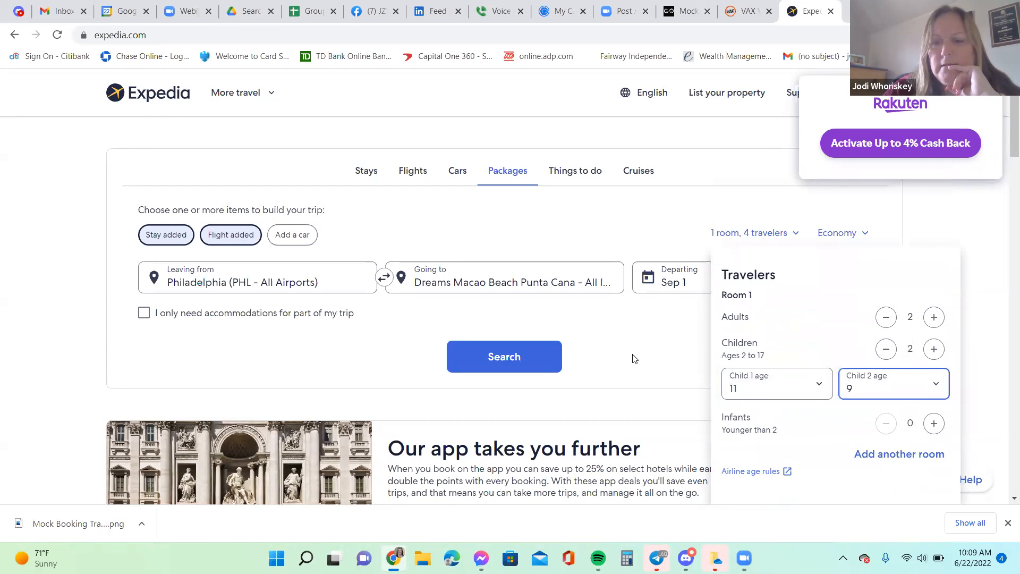
scroll(647, 368, down, 3)
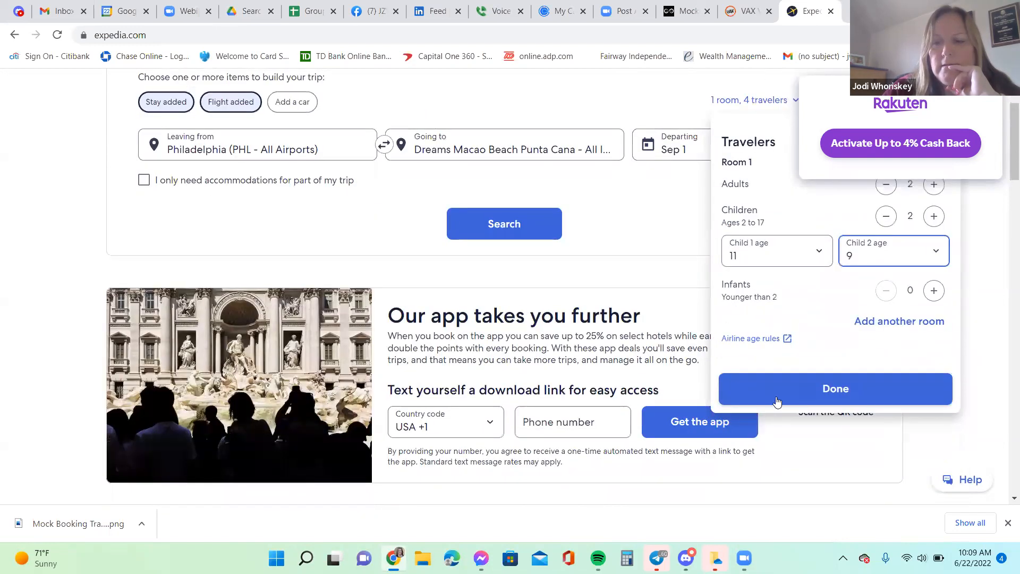
click(822, 391)
click(511, 230)
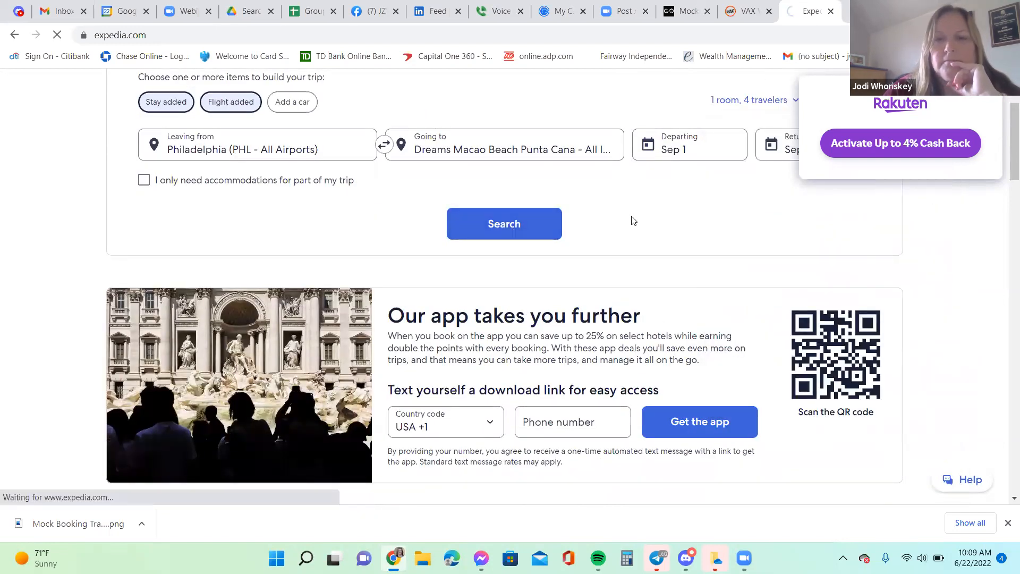
Back in VAX VacationAccess, select the nonstop American Airlines Main Cabin return flight departing Punta Cana at 1:15 PM
click(744, 11)
scroll(441, 258, down, 4)
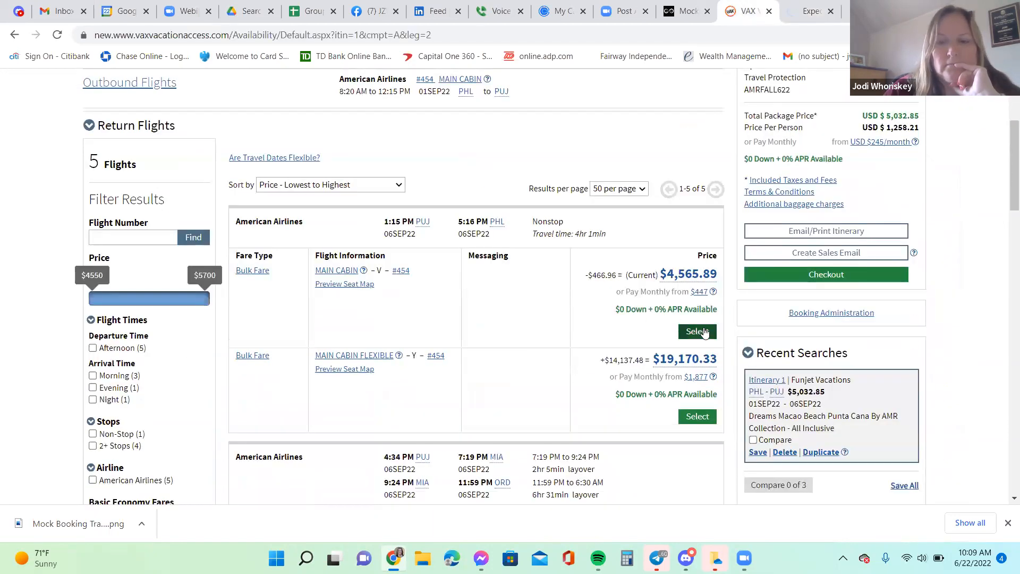
click(697, 331)
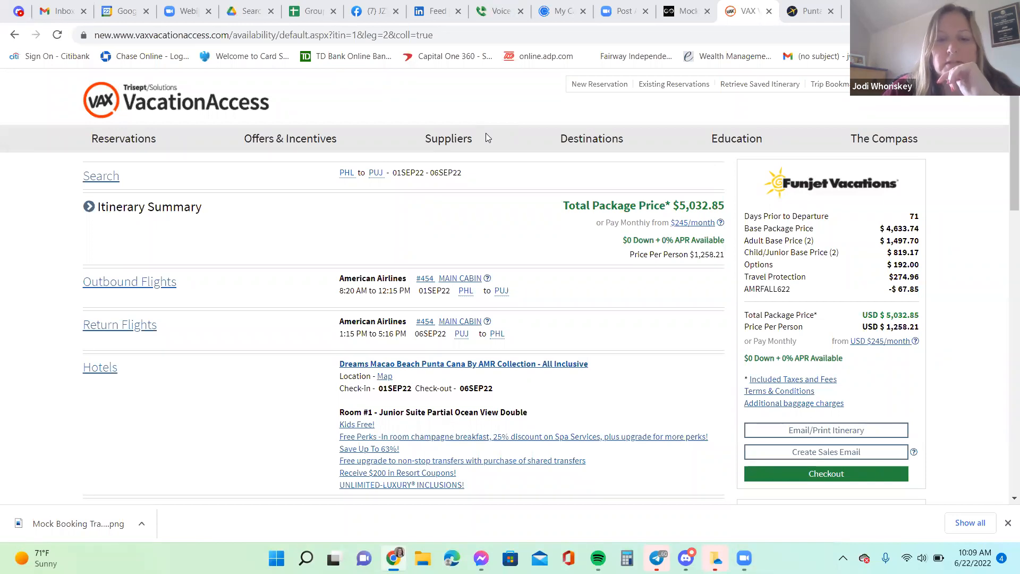
Compare Expedia's Dreams Macao Beach package price with the total package price in VAX VacationAccess
click(813, 13)
scroll(648, 236, down, 1)
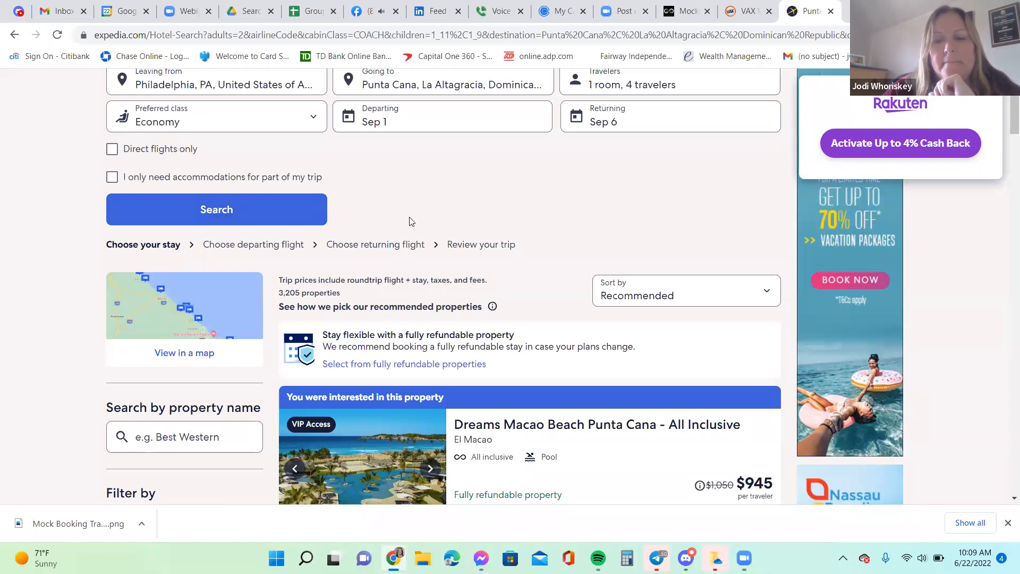
scroll(409, 221, down, 4)
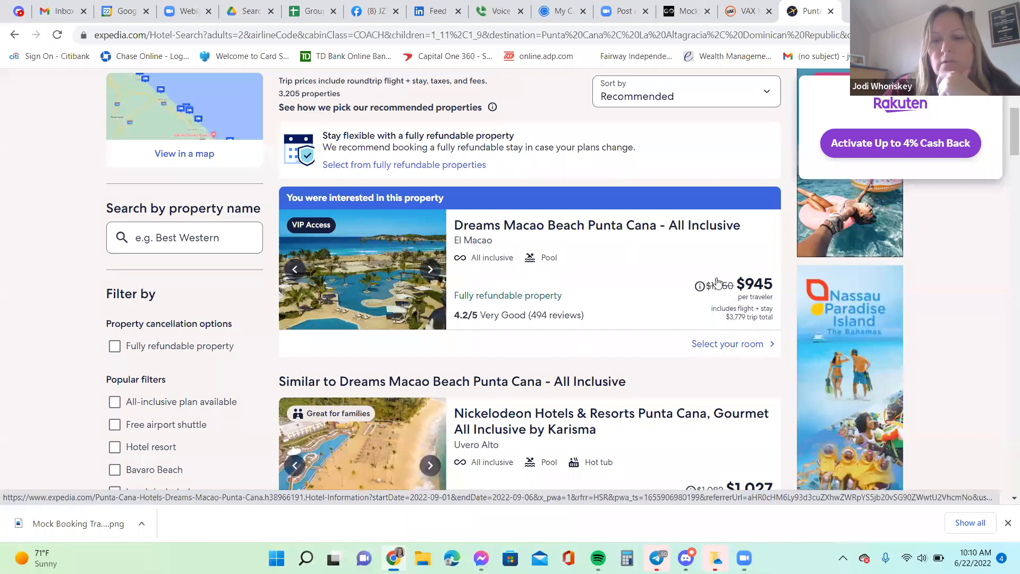
click(747, 11)
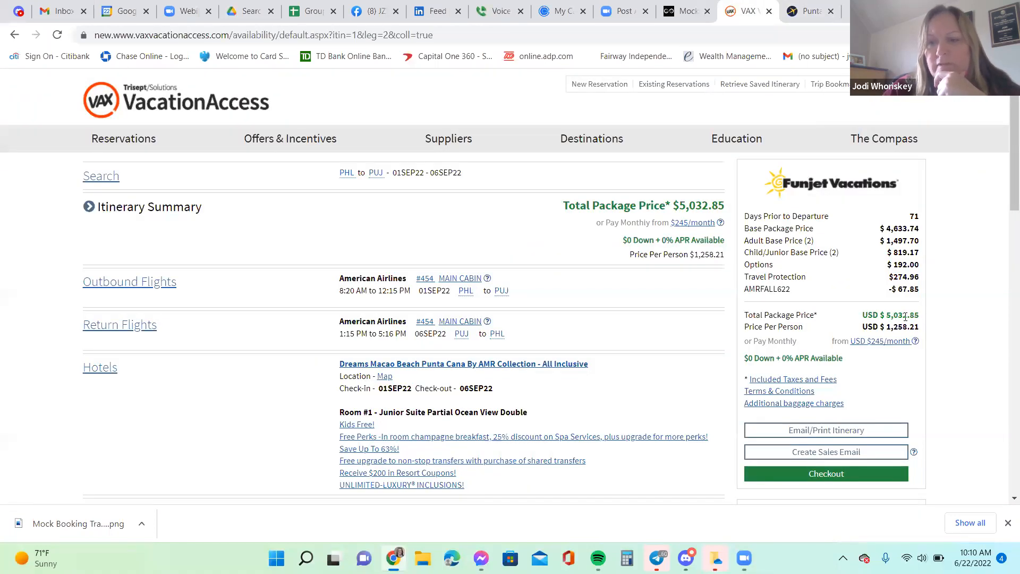
click(804, 19)
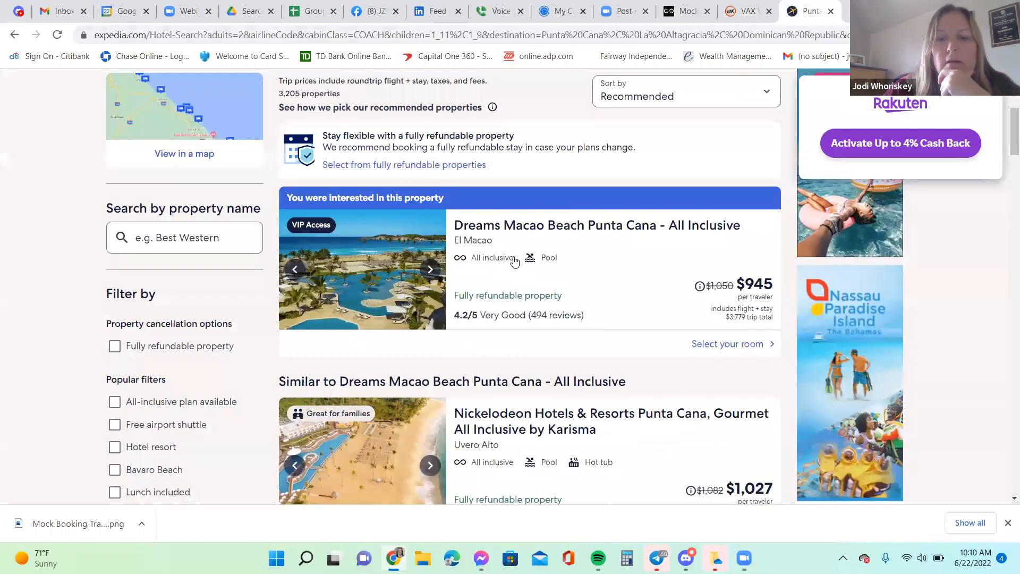
Open Expedia's Dreams Macao Beach Punta Cana package and reserve the Junior Suite Partial Ocean View Double
click(502, 227)
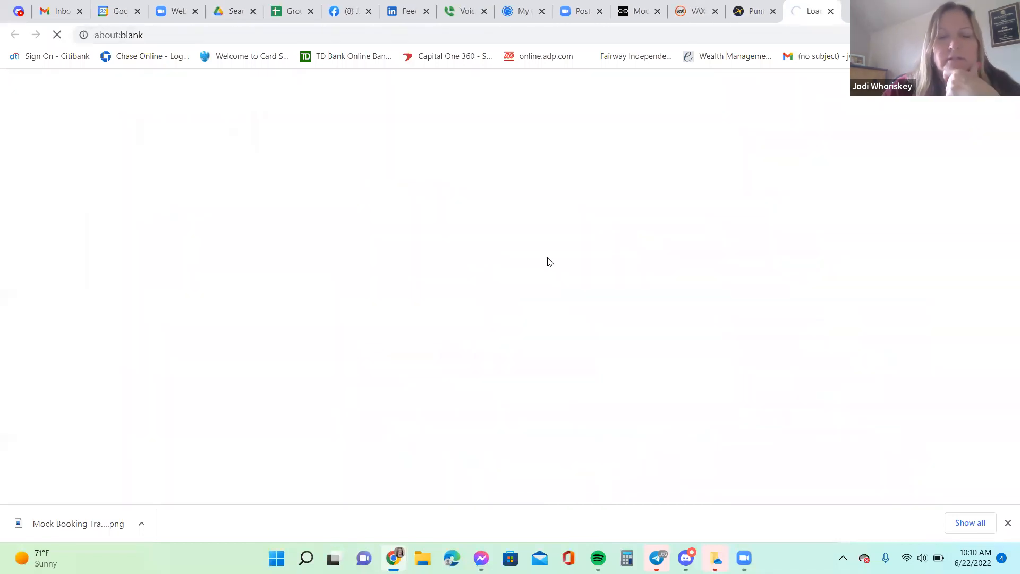
scroll(547, 260, down, 4)
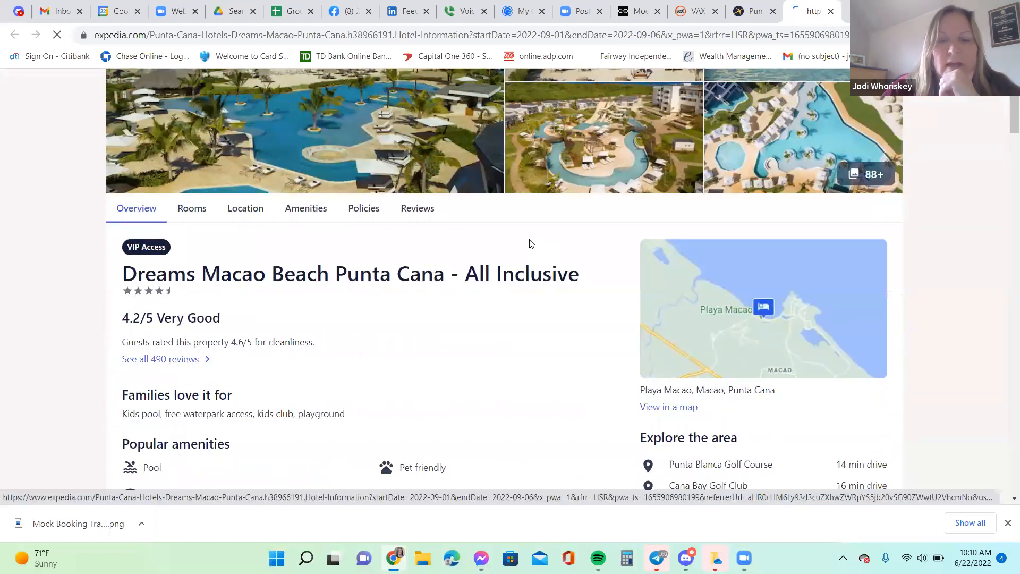
scroll(531, 244, down, 8)
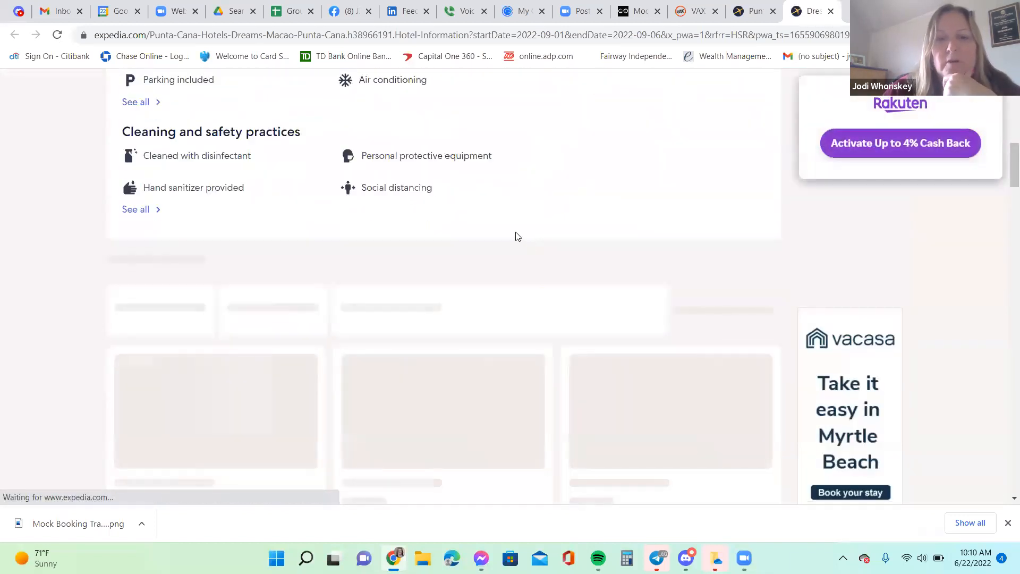
scroll(516, 228, up, 1)
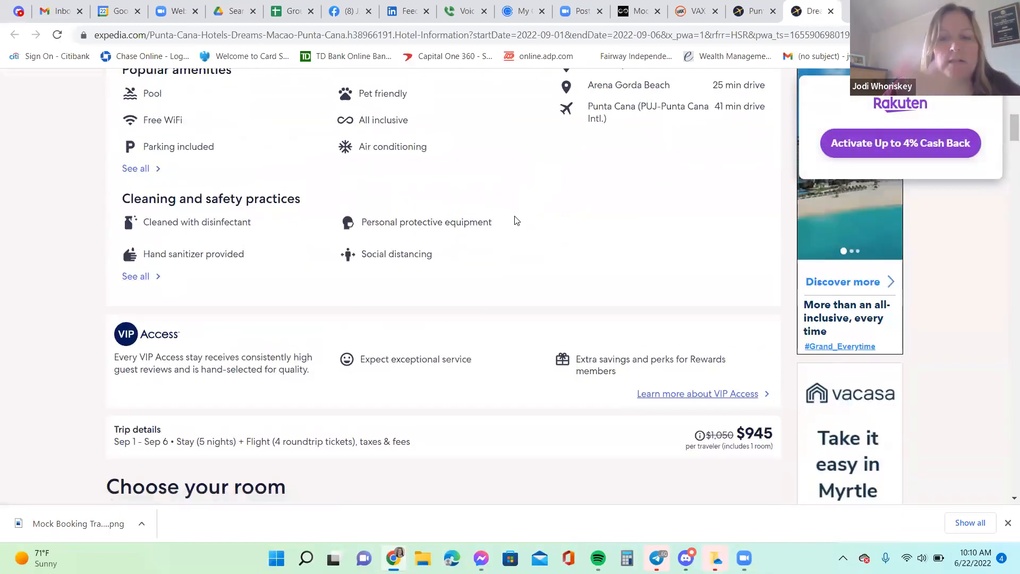
scroll(515, 220, down, 4)
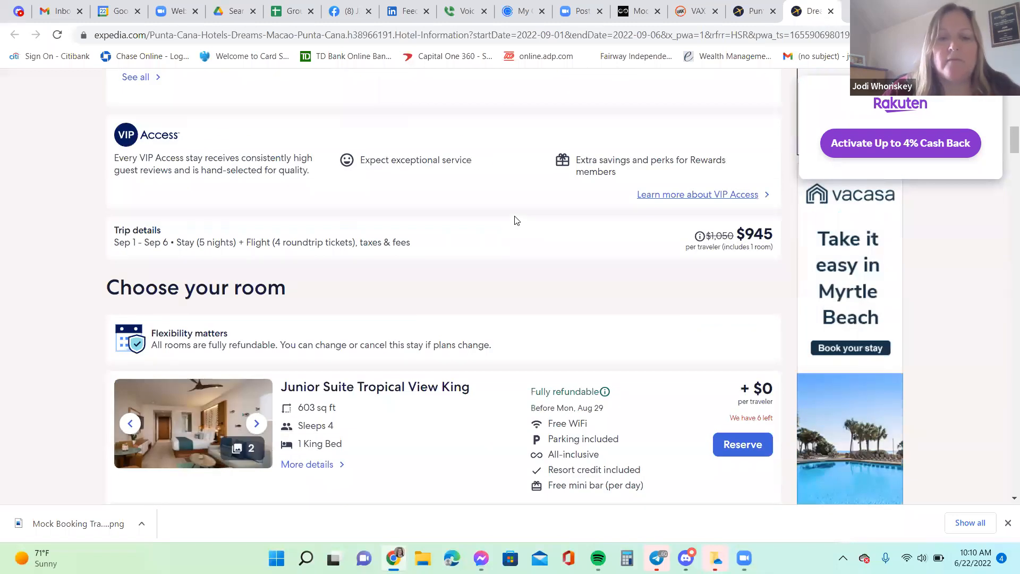
scroll(515, 220, down, 7)
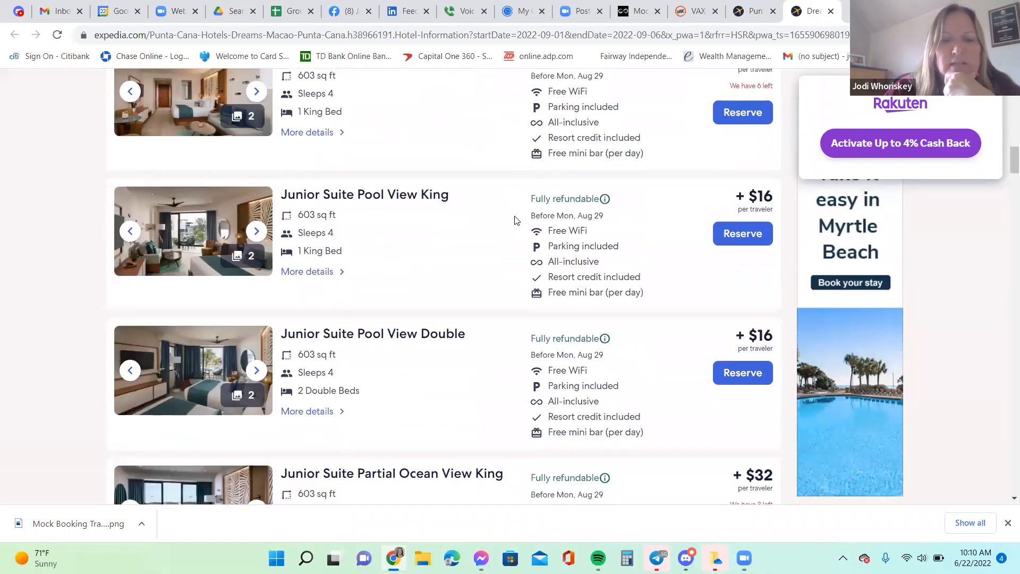
scroll(451, 265, down, 4)
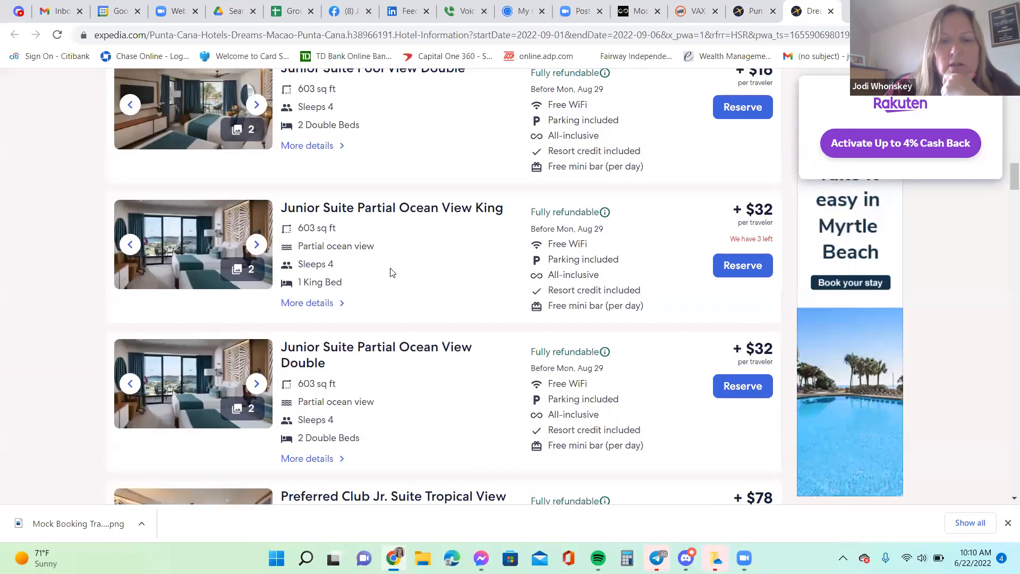
scroll(390, 272, down, 3)
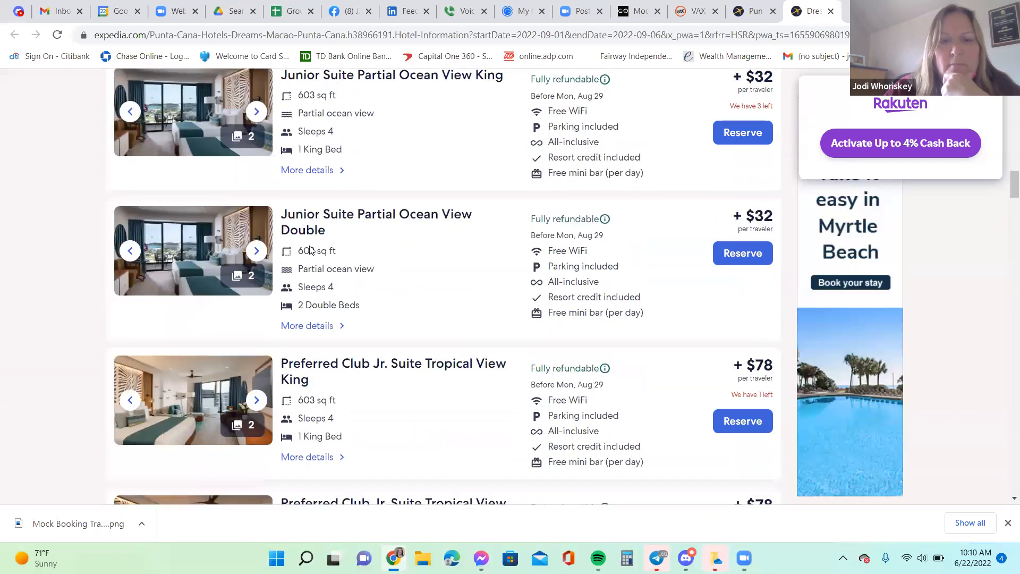
click(736, 255)
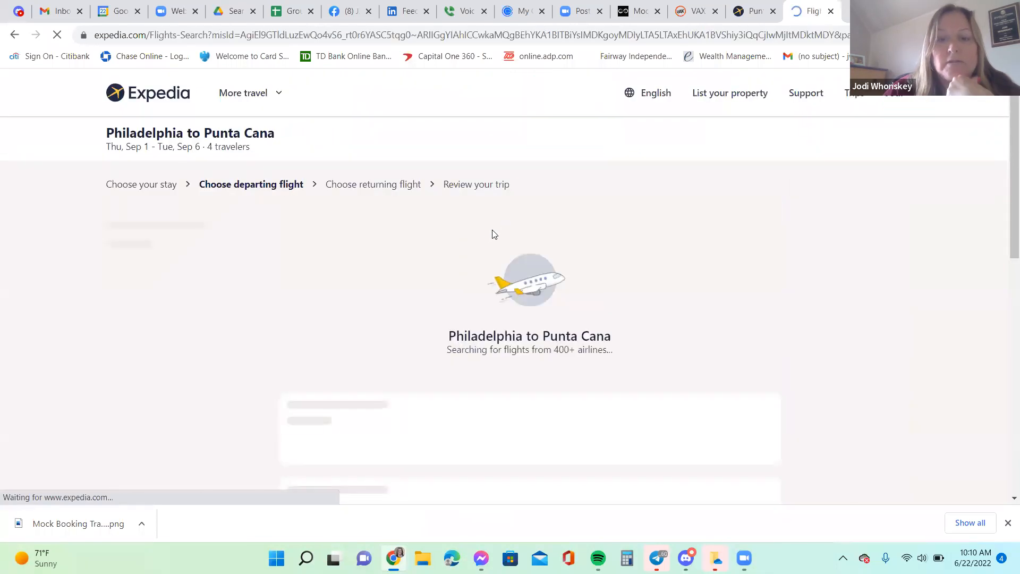
Filter the departing flights to nonstop and select the 8:20am American Airlines flight with the Main Cabin fare
scroll(413, 260, down, 3)
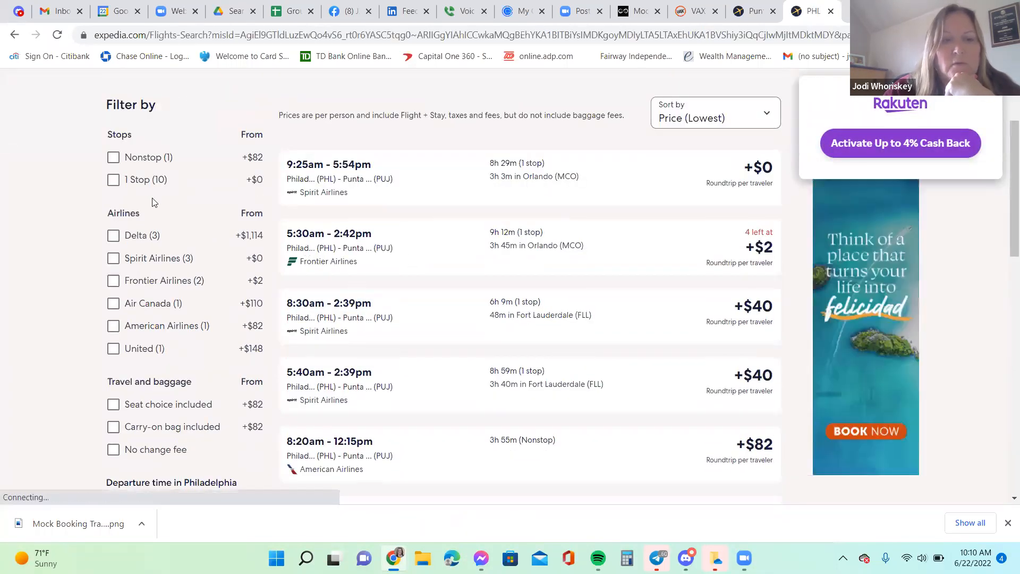
click(113, 158)
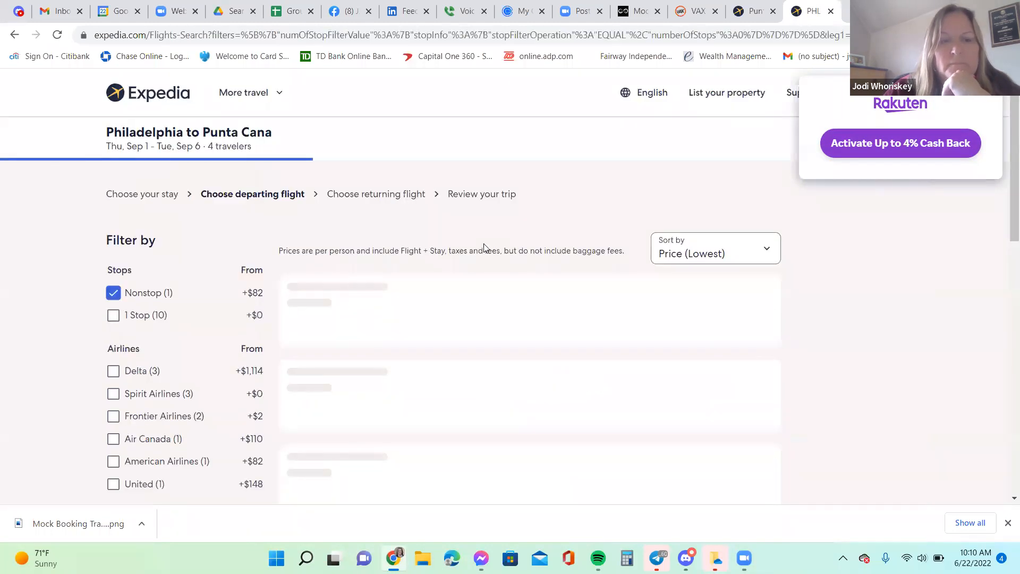
click(421, 228)
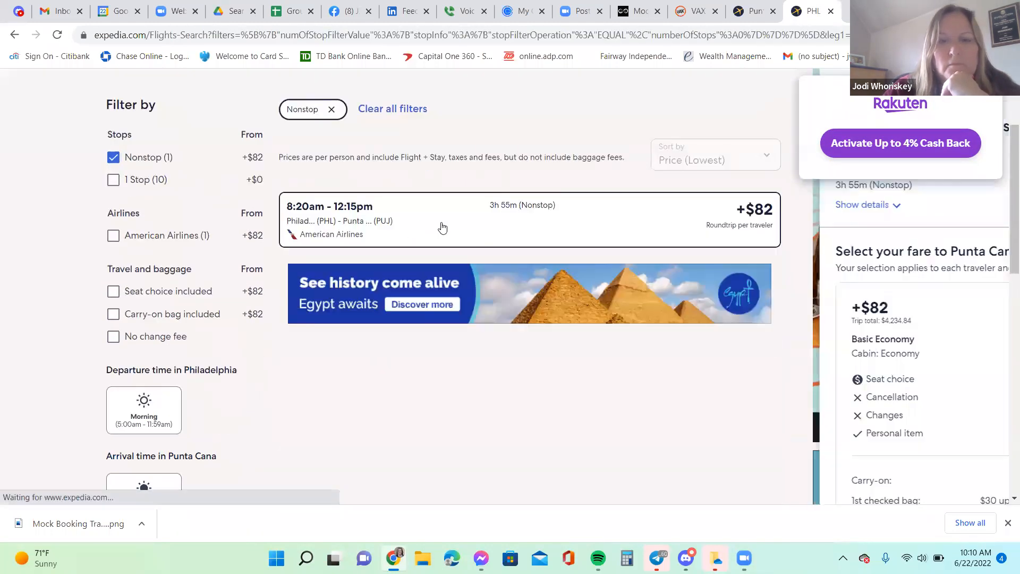
scroll(657, 262, down, 1)
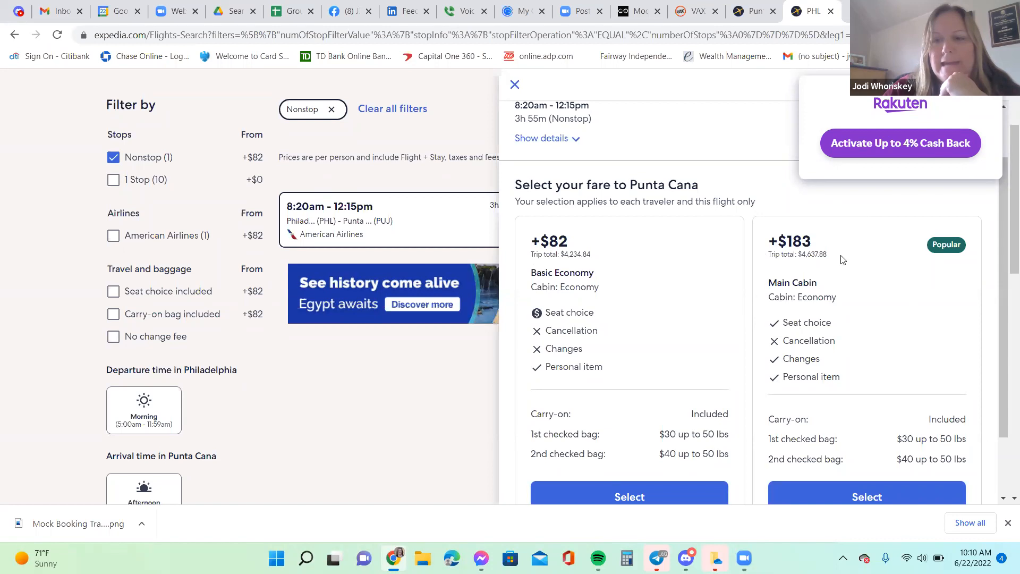
click(852, 496)
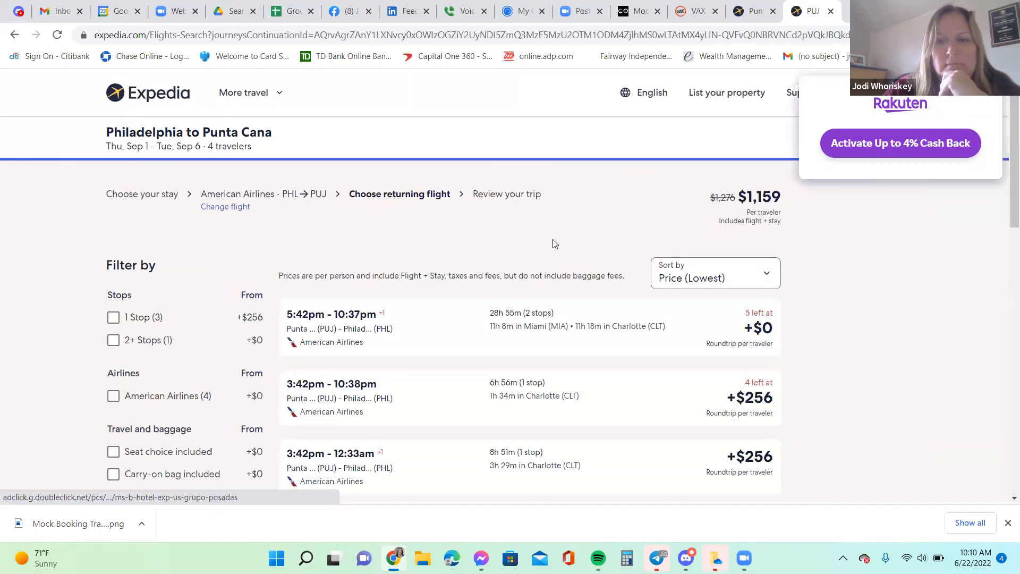
Compare the stops, durations and added prices of the return flights from Punta Cana to Philadelphia
scroll(552, 243, down, 2)
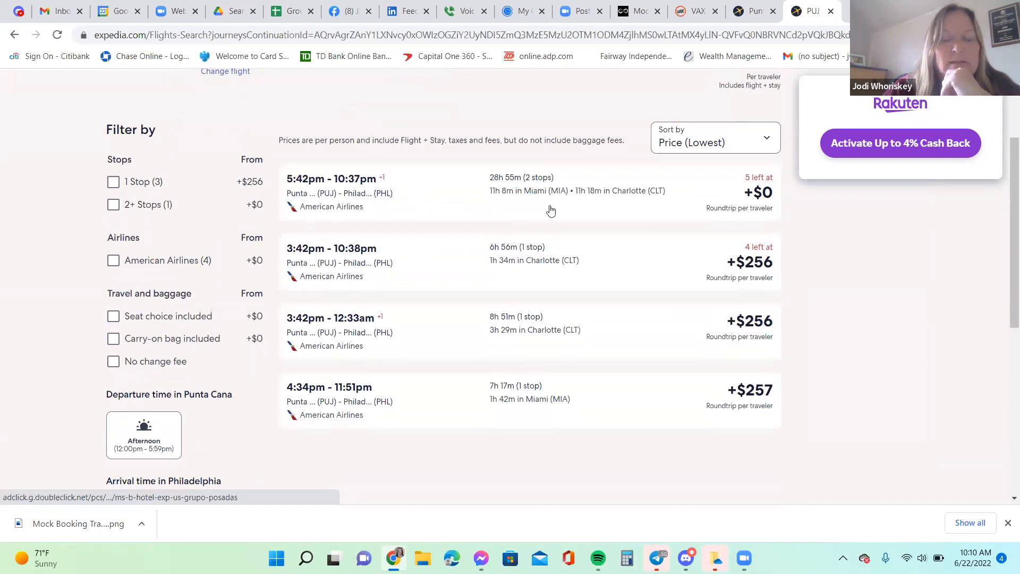
scroll(564, 221, up, 1)
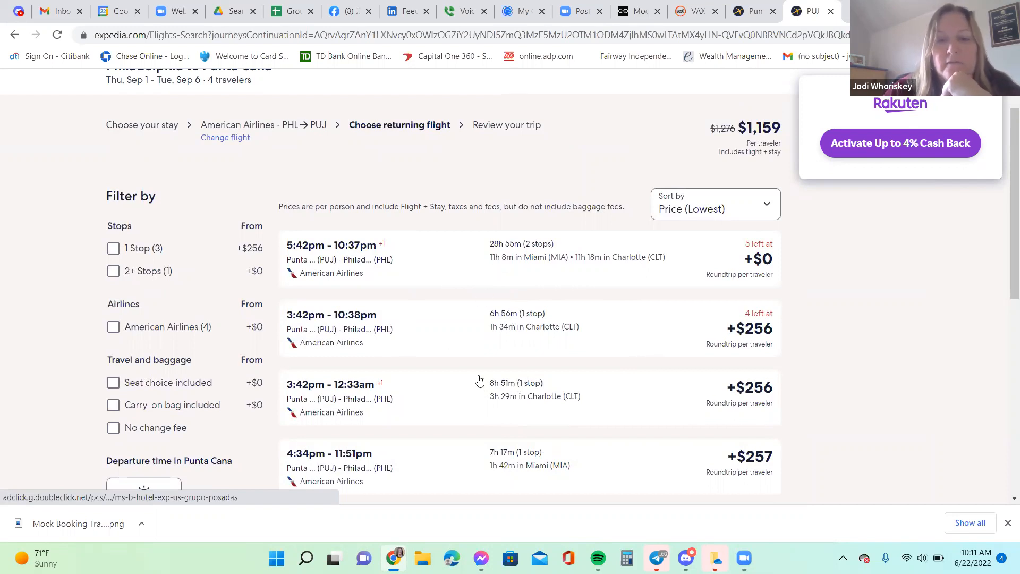
scroll(483, 387, down, 2)
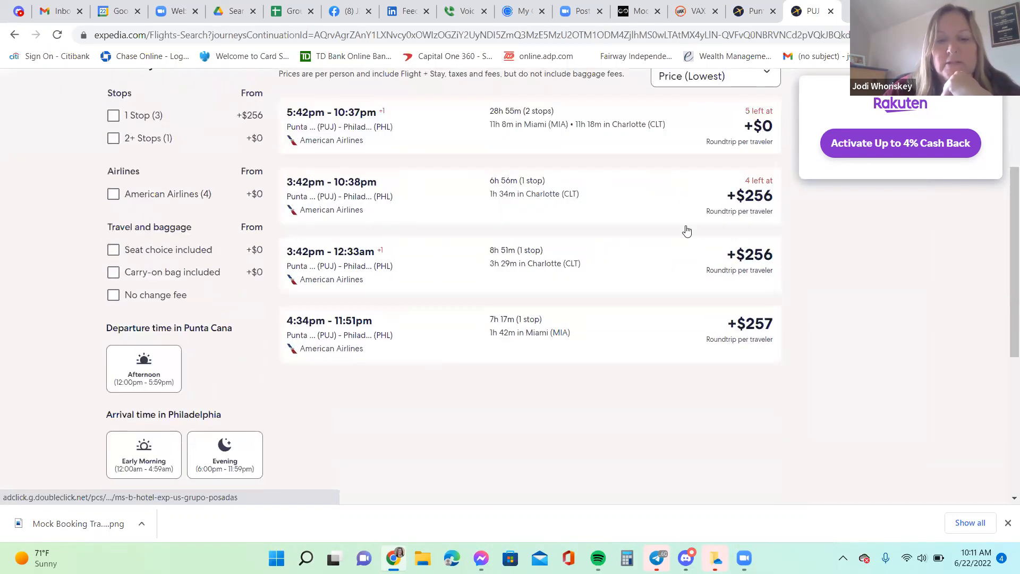
Close both Expedia pages and return to the package itinerary in VAX VacationAccess
click(773, 11)
click(773, 11)
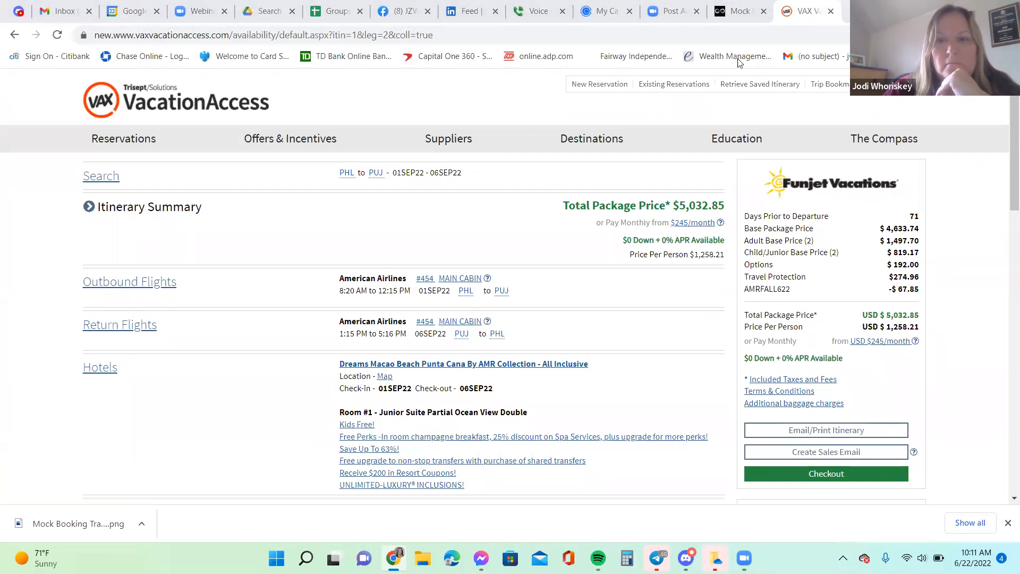
click(744, 13)
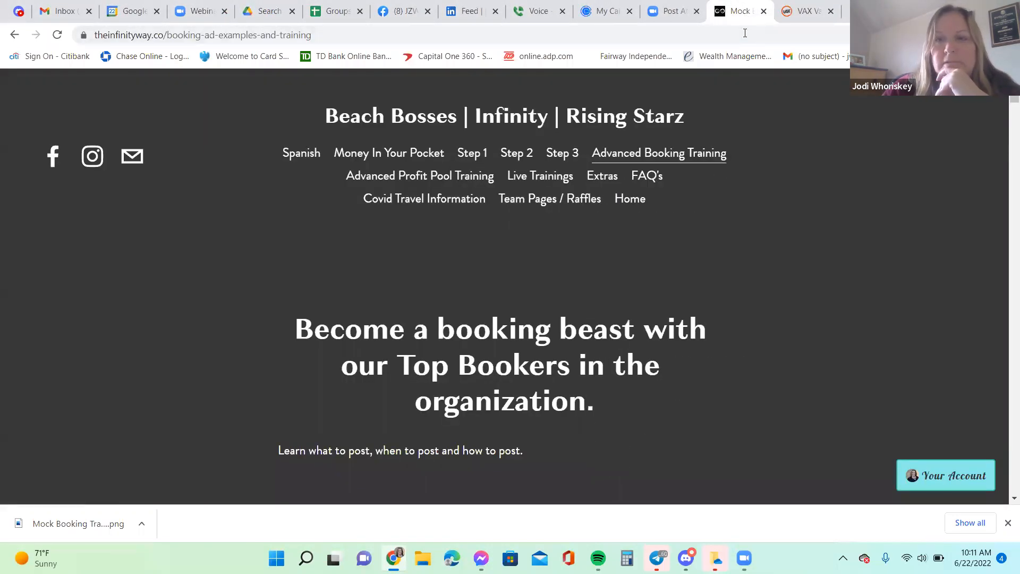
click(805, 11)
Open the itinerary's shared hotel transportation feature for editing and list all available features
scroll(483, 254, down, 5)
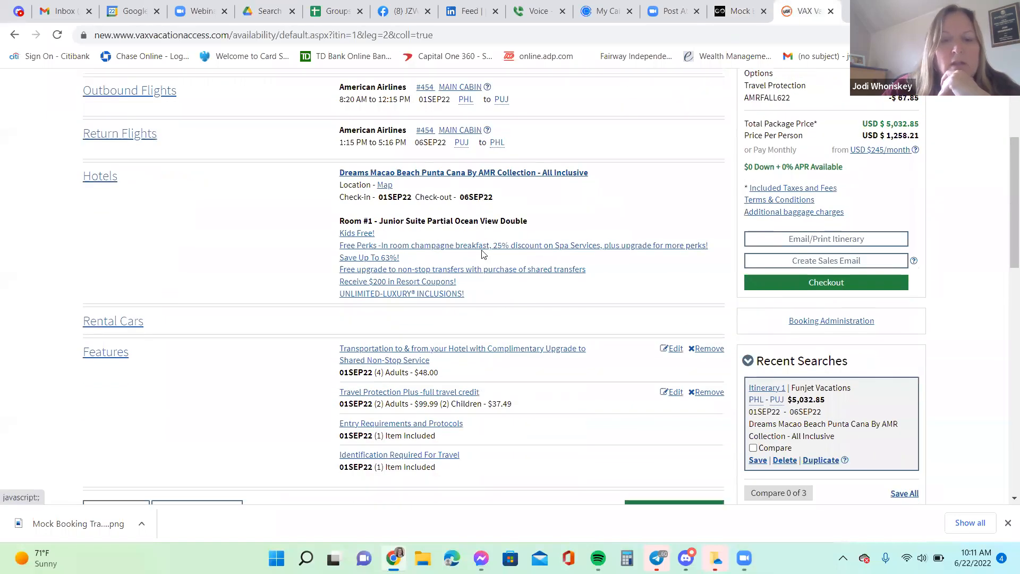
scroll(326, 295, down, 2)
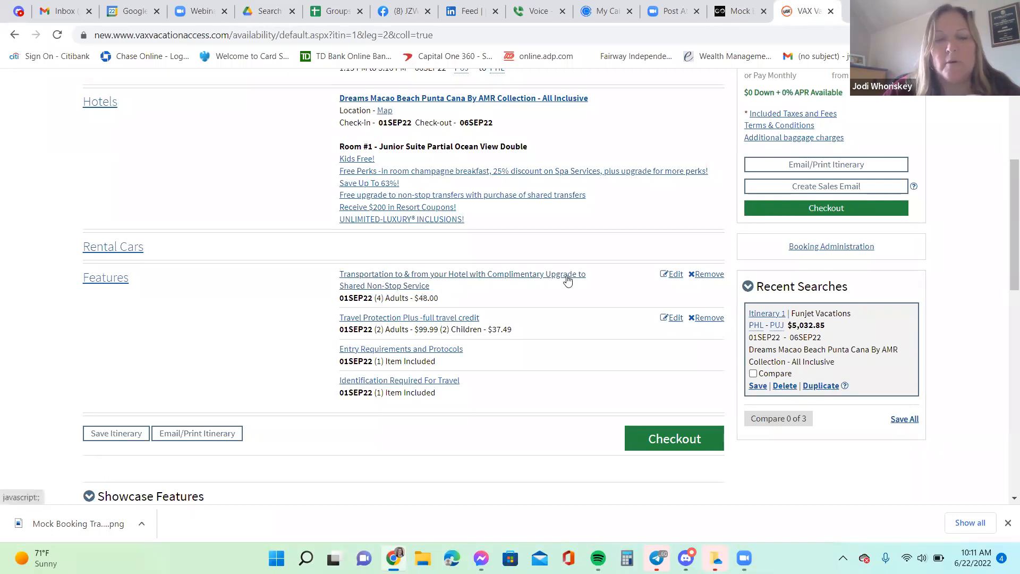
click(672, 274)
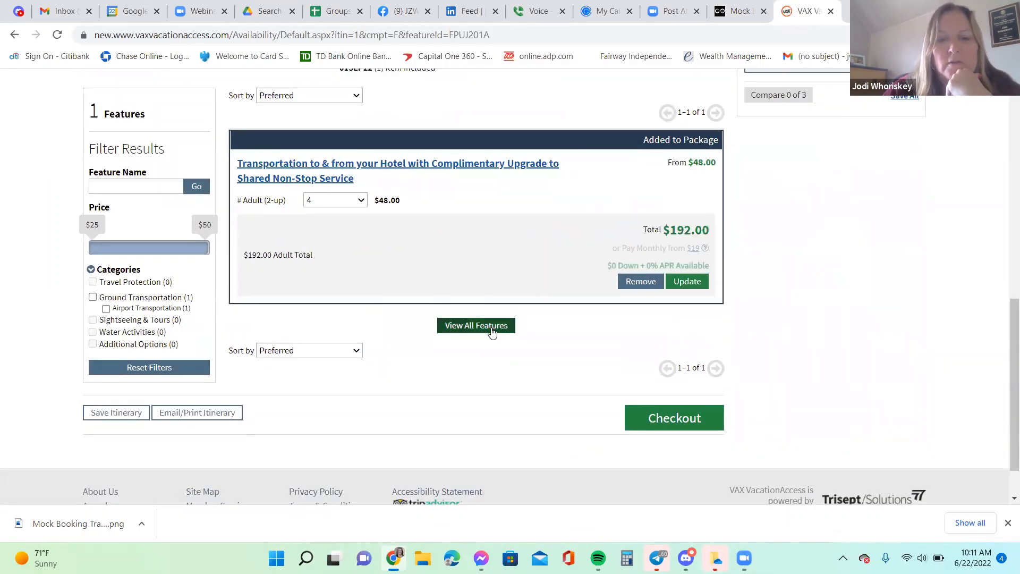
click(488, 325)
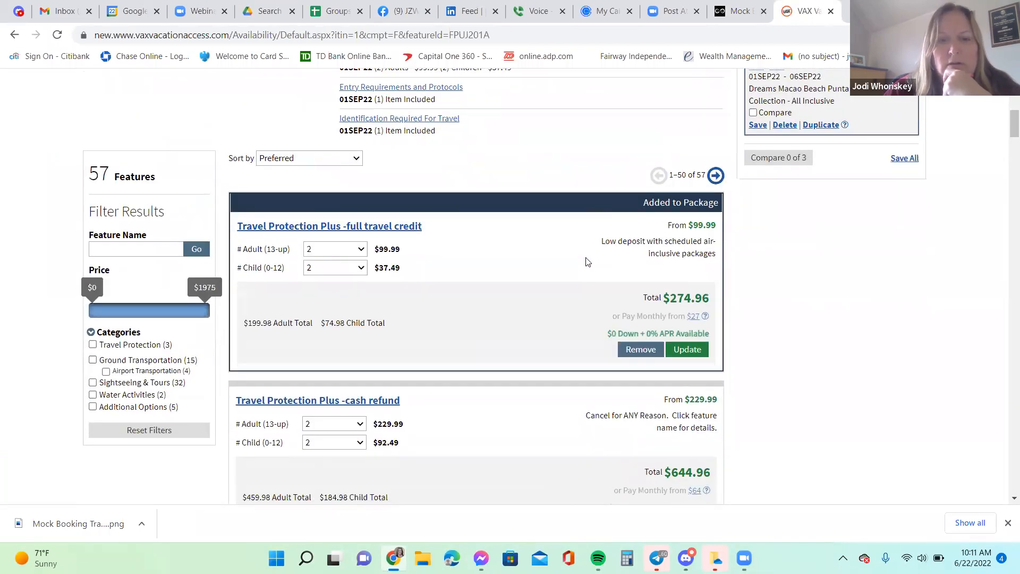
Filter the features to Ground Transportation and compare the shared transfer's price with the private transfer options
scroll(584, 260, down, 8)
scroll(339, 260, up, 6)
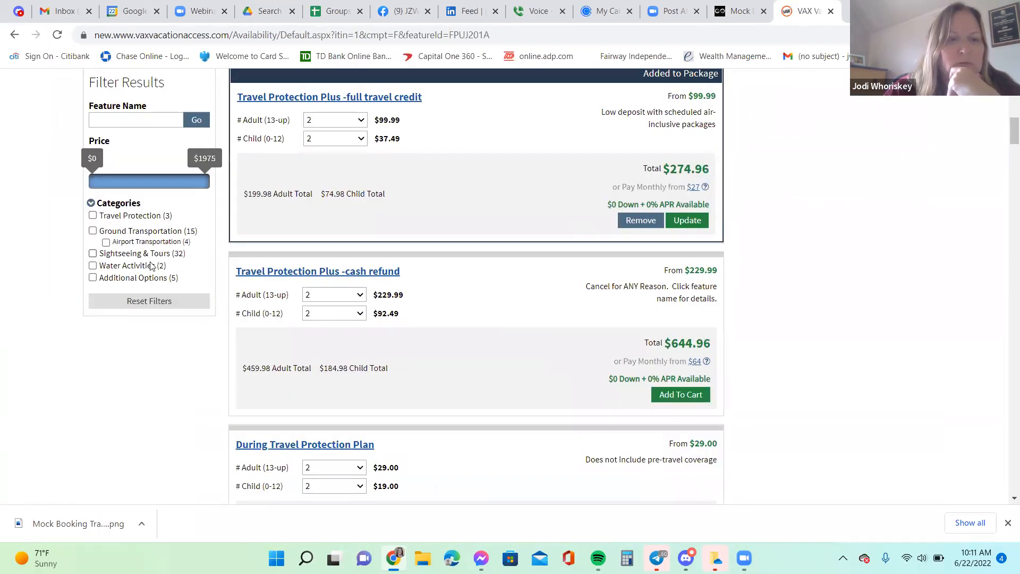
click(189, 234)
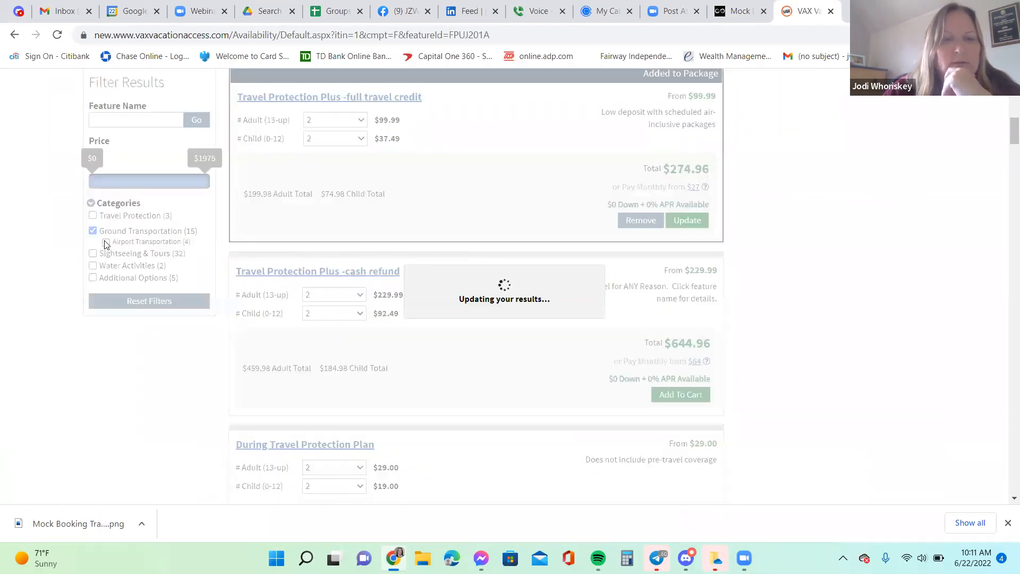
scroll(164, 260, down, 2)
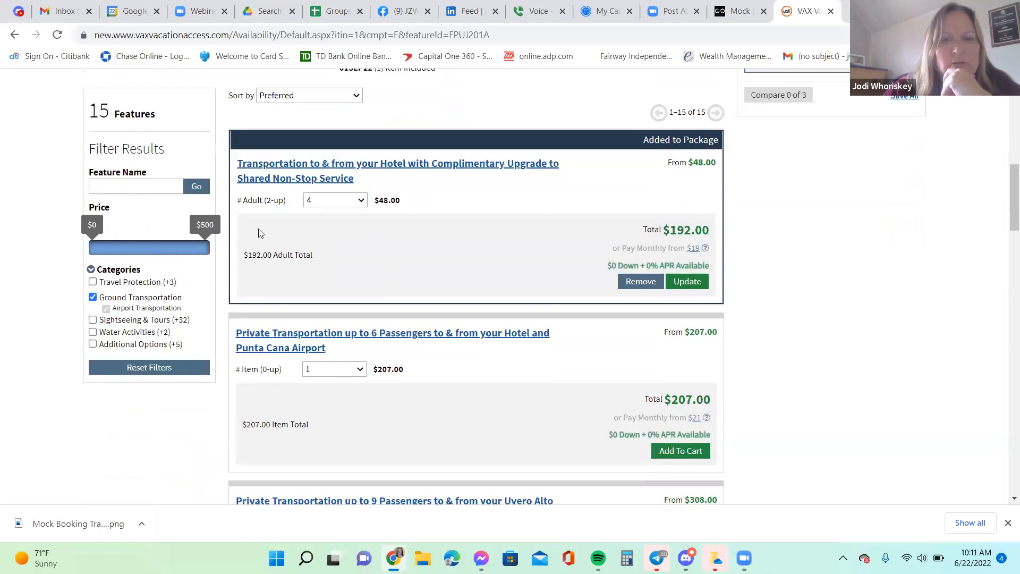
scroll(360, 217, down, 1)
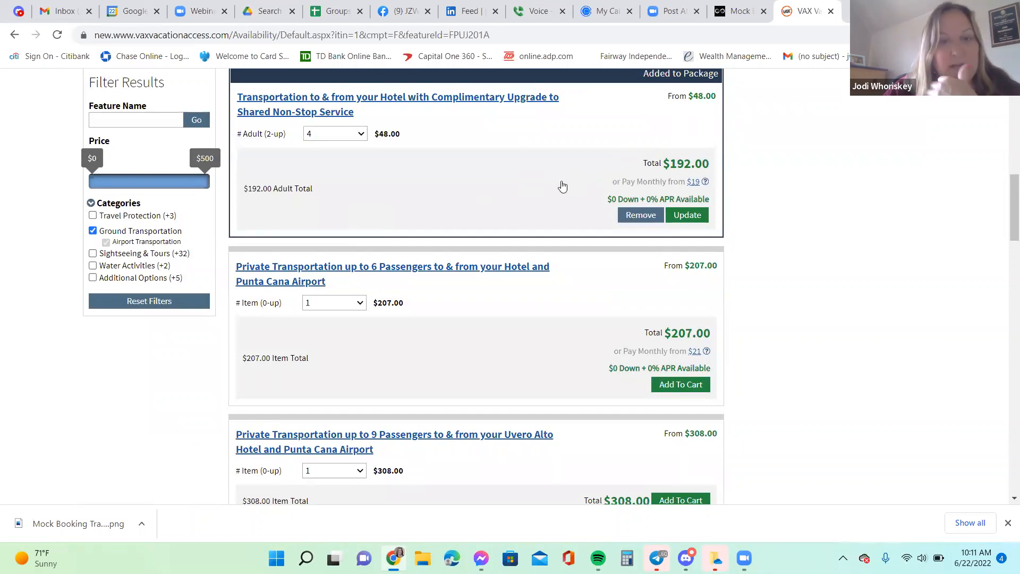
scroll(543, 256, down, 1)
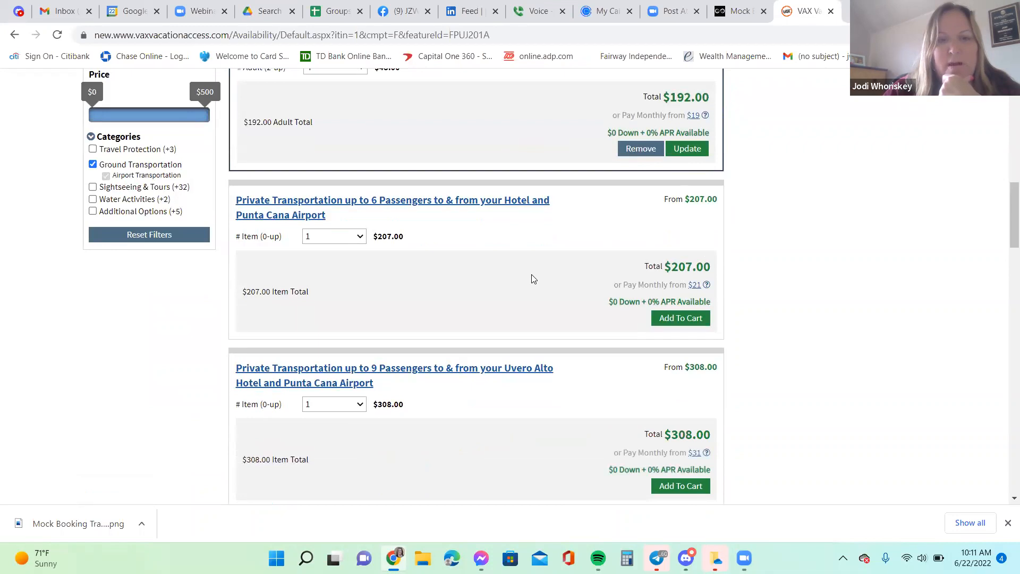
scroll(534, 279, up, 2)
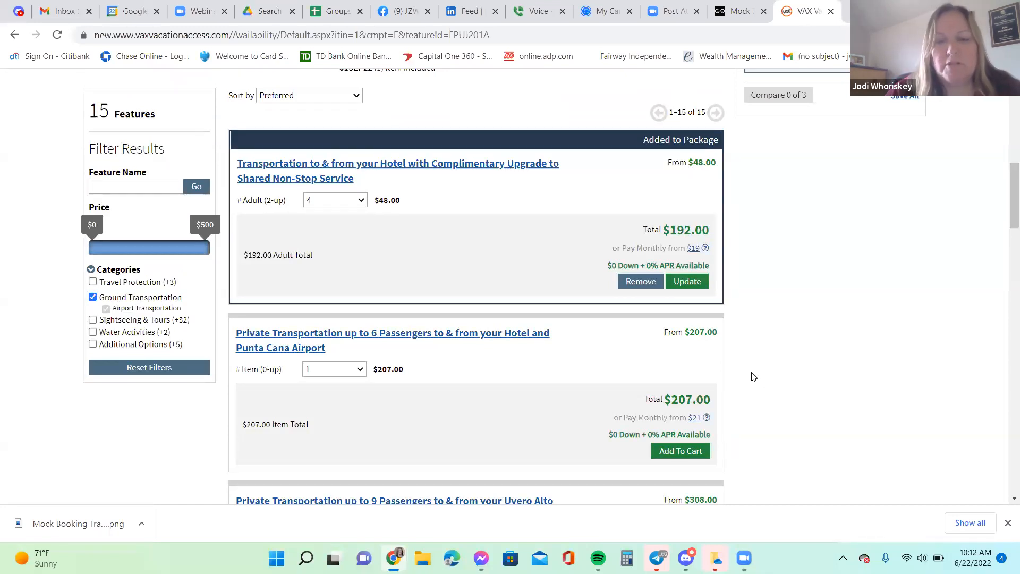
scroll(527, 412, down, 1)
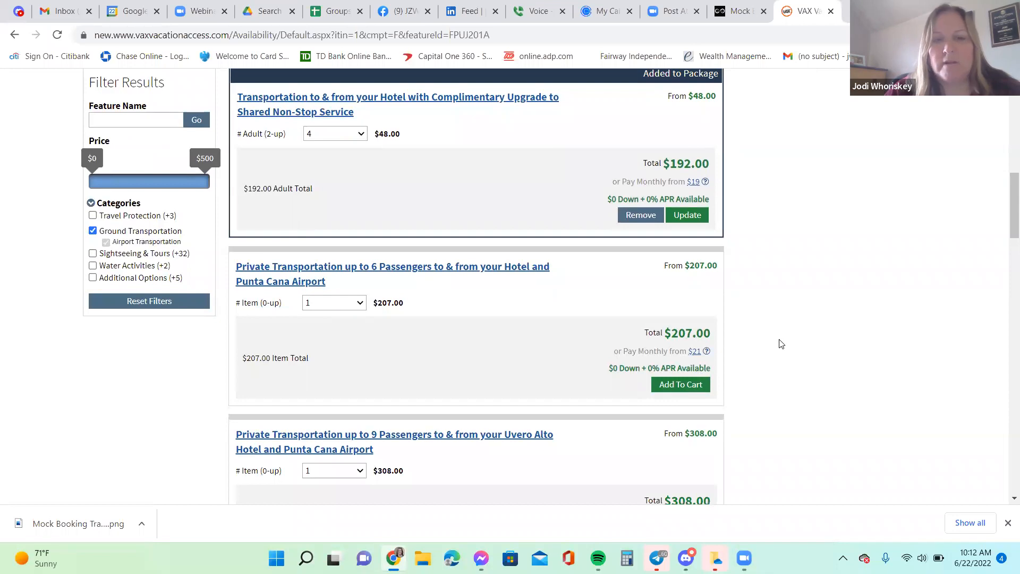
Review the package's price breakdown and included features in the itinerary, and collapse the Features section
scroll(780, 344, up, 10)
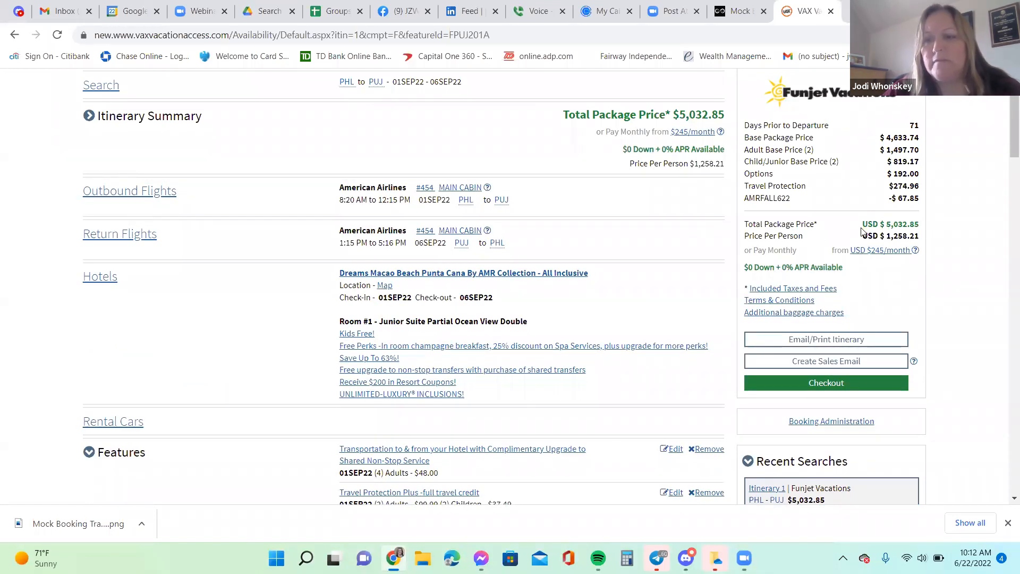
scroll(515, 296, down, 3)
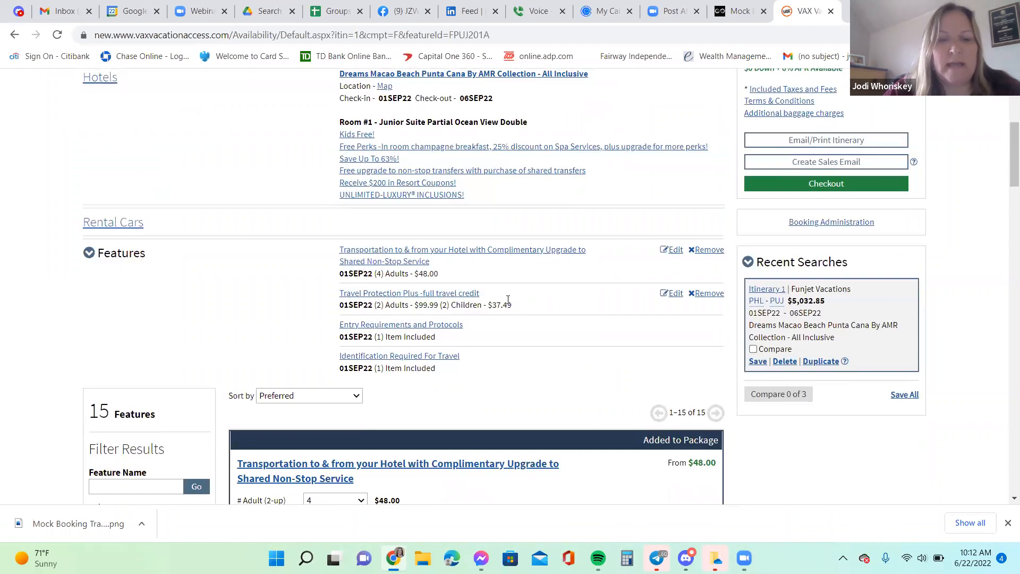
scroll(508, 300, down, 5)
scroll(192, 332, up, 5)
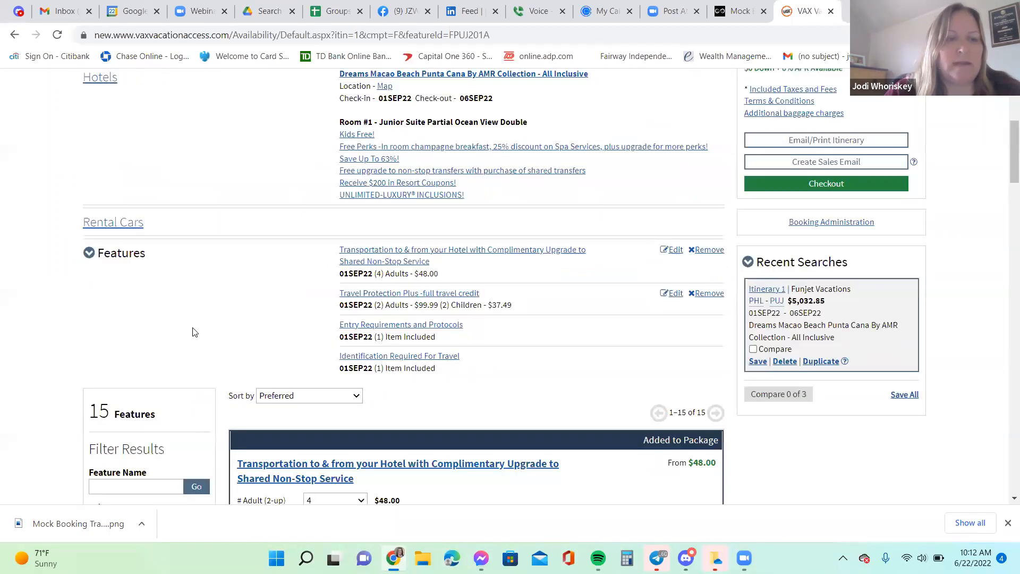
click(89, 257)
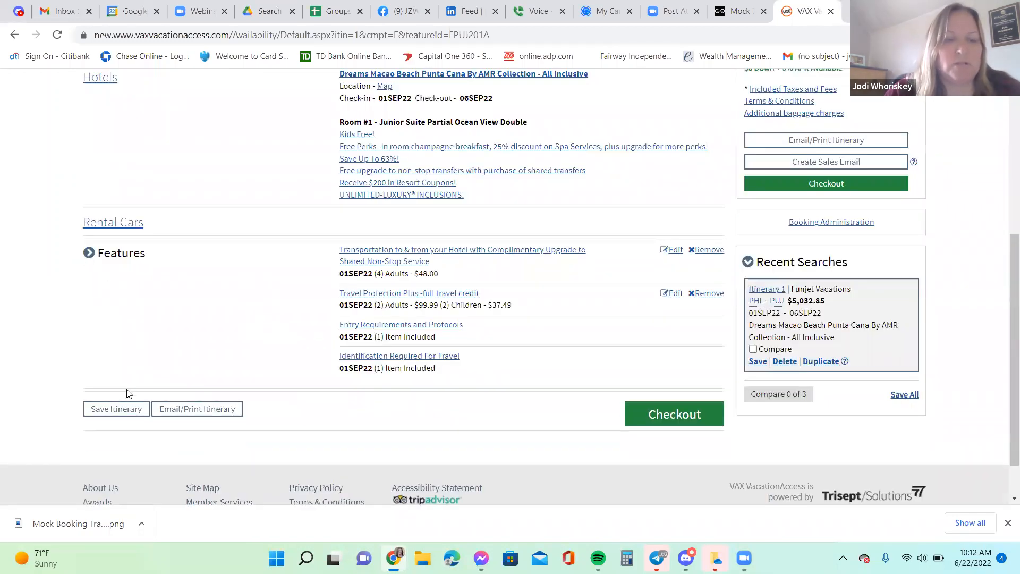
Save the itinerary under the name "Dreams Macao Mock Booking" and acknowledge the confirmation
click(118, 409)
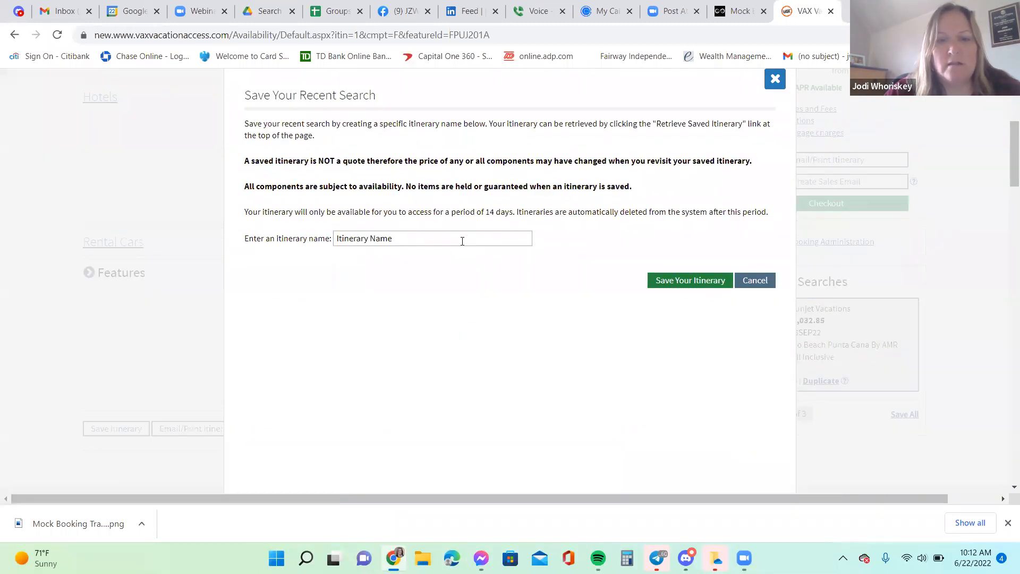
click(462, 241)
text(Dreams Macao Mock Booking)
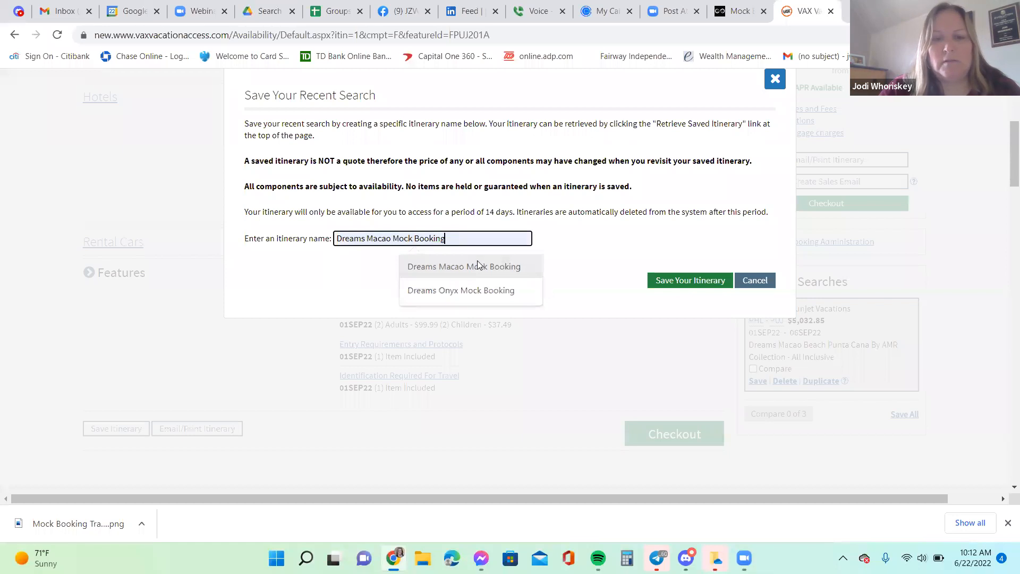
click(478, 267)
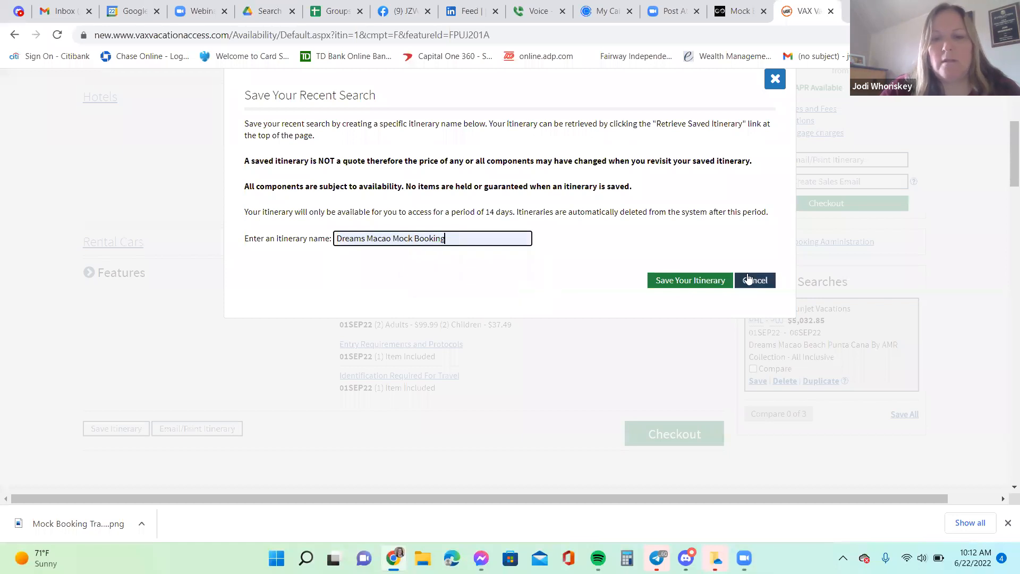
click(690, 280)
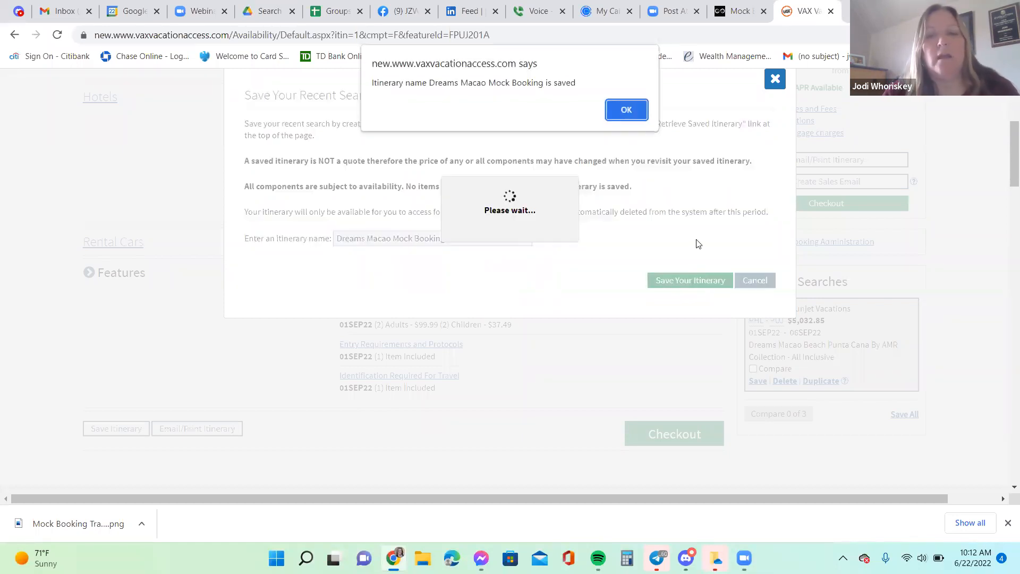
click(620, 113)
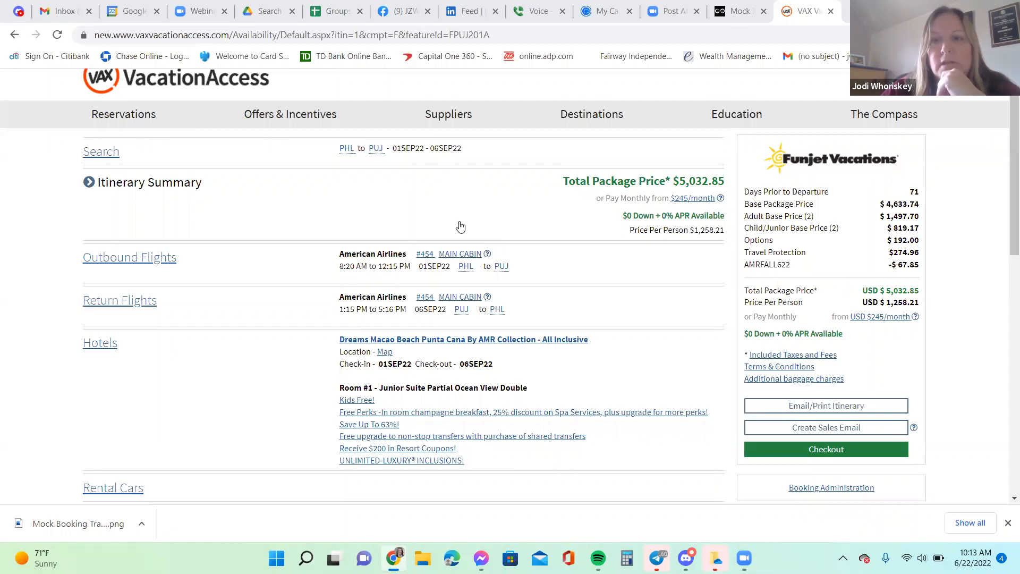
Open tripadvisor.com in a new tab and look up the Dreams Macao Beach Punta Cana hotel with "dreams maca"
key(ctrl+t)
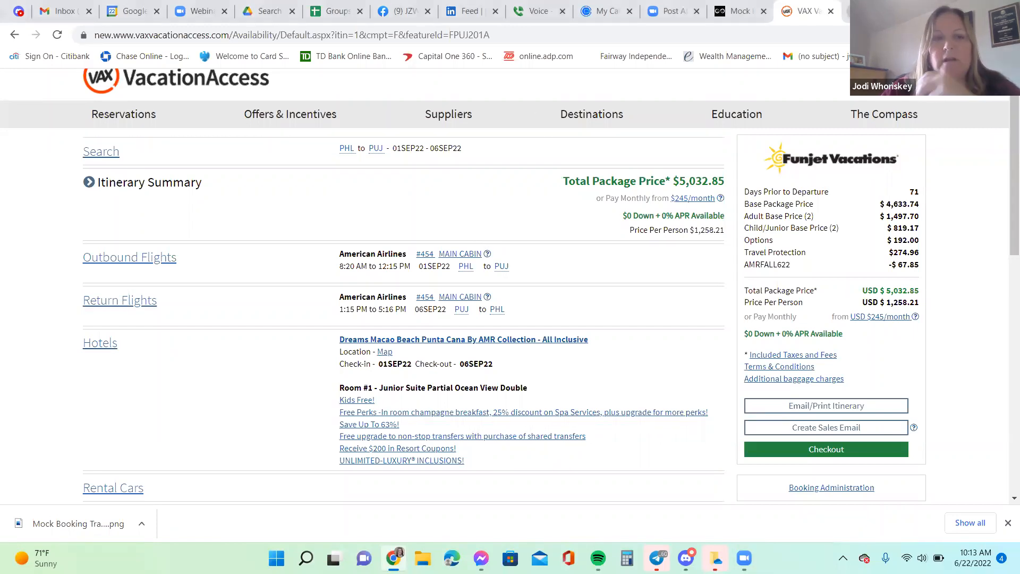
text(www.trip)
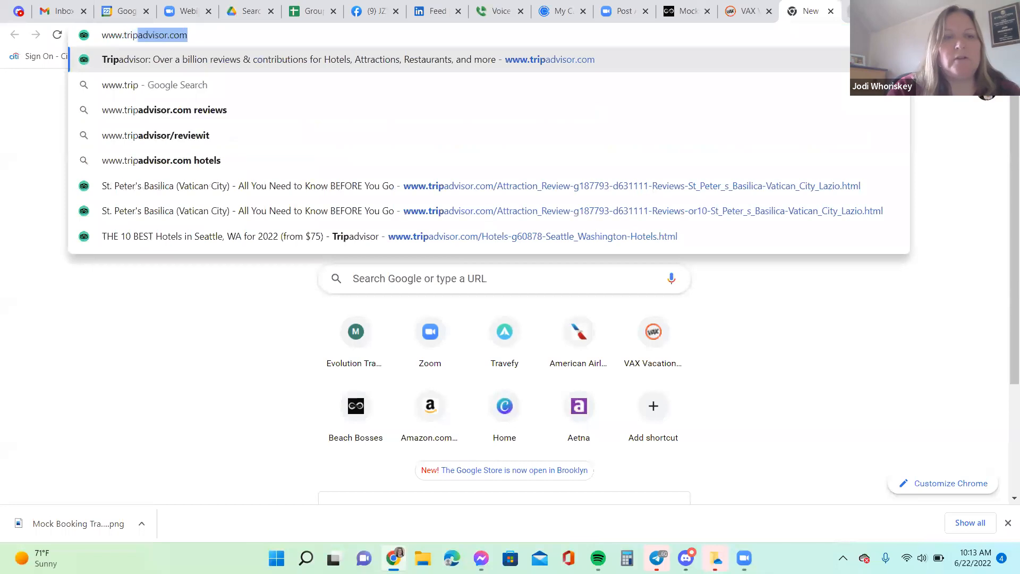
key(Return)
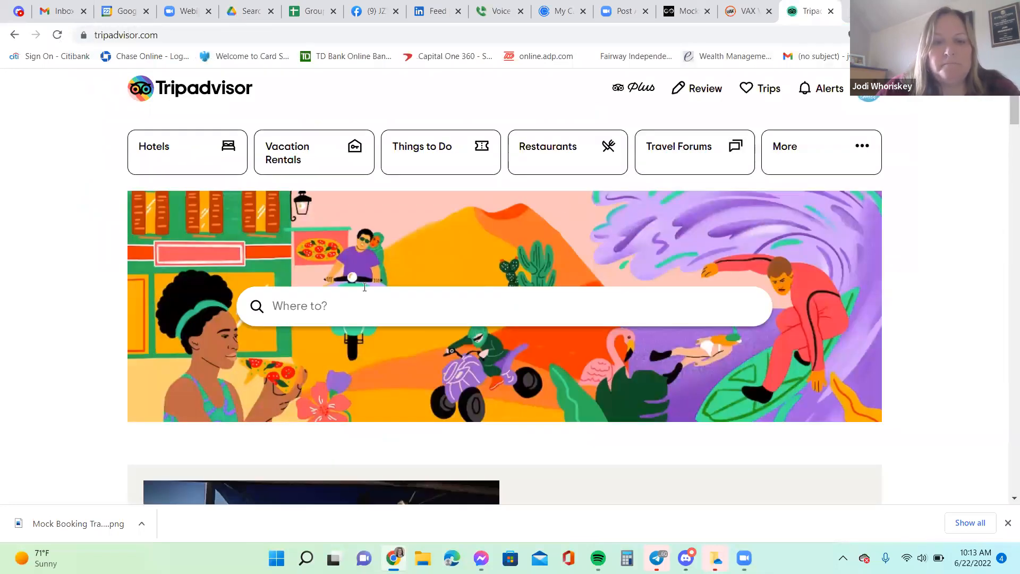
click(355, 294)
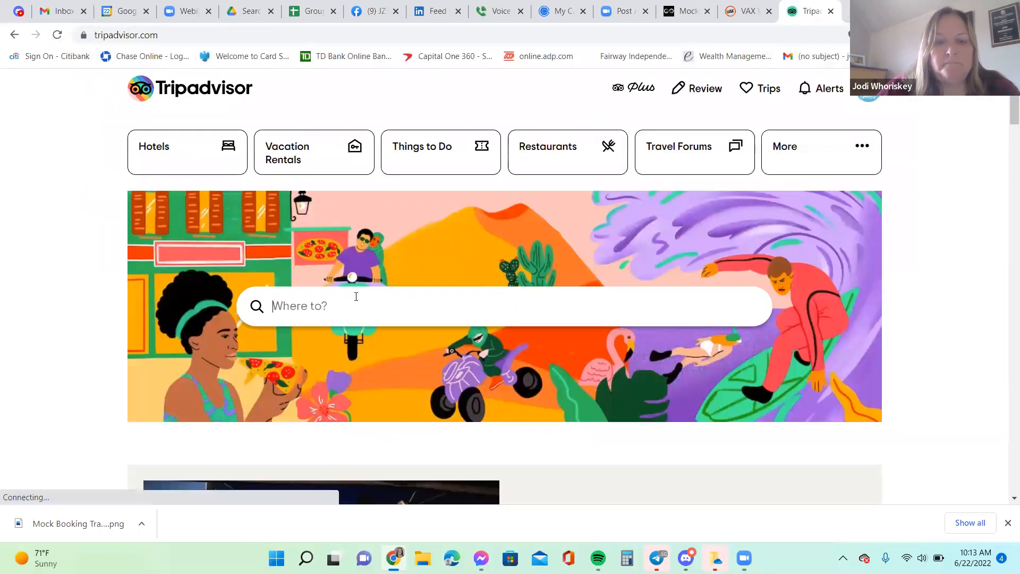
text(dreams maca)
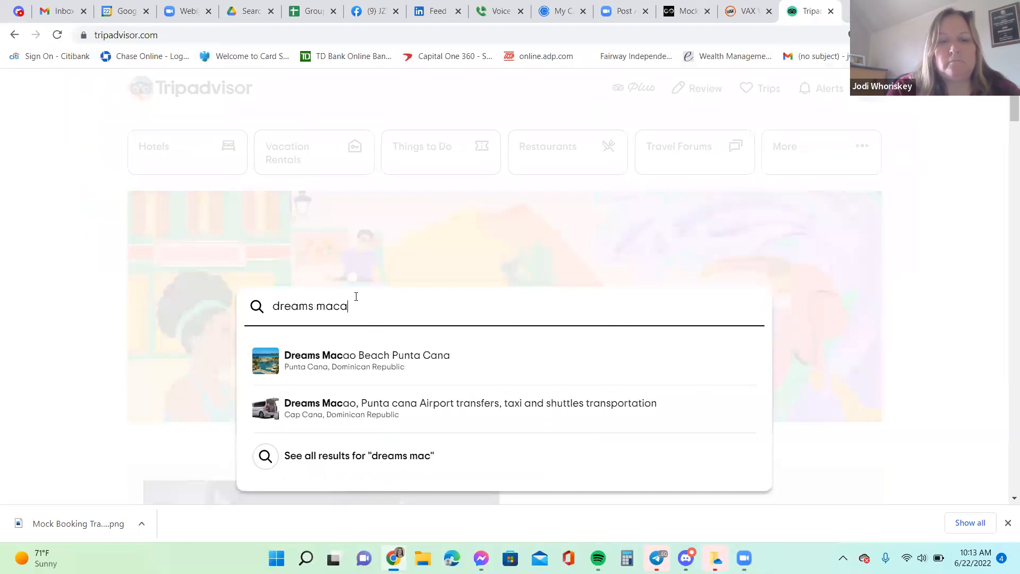
key(Return)
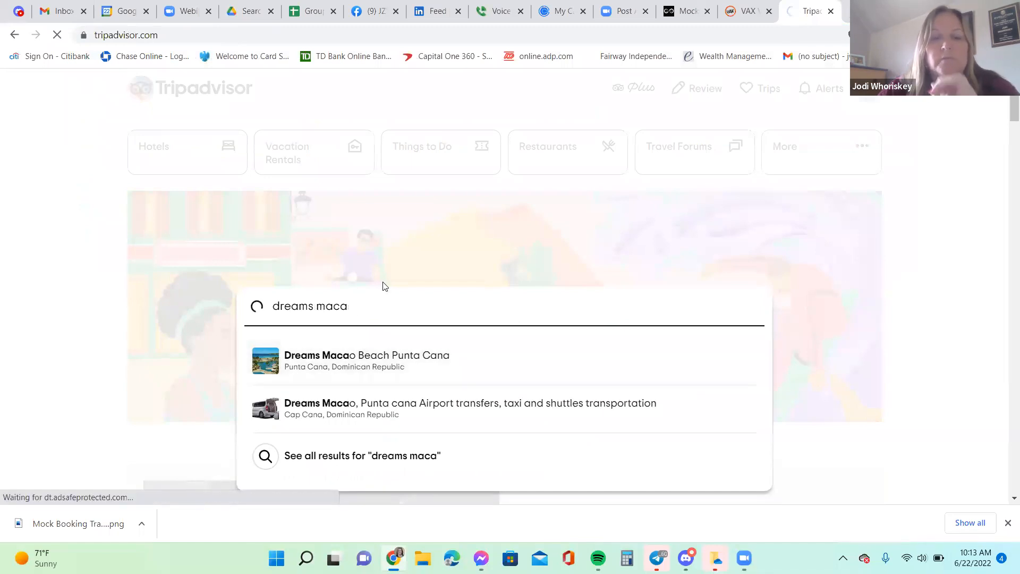
Examine the hotel's ratings, amenities, room types and guest reviews on Tripadvisor, waiting for the slow page if needed, and close the page
scroll(316, 250, down, 2)
scroll(315, 250, down, 5)
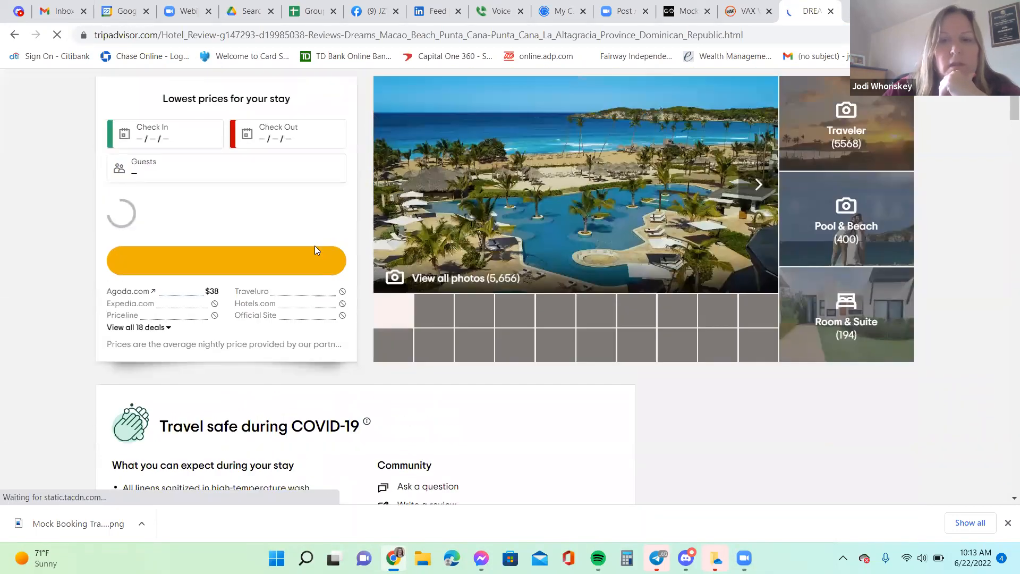
scroll(315, 250, down, 9)
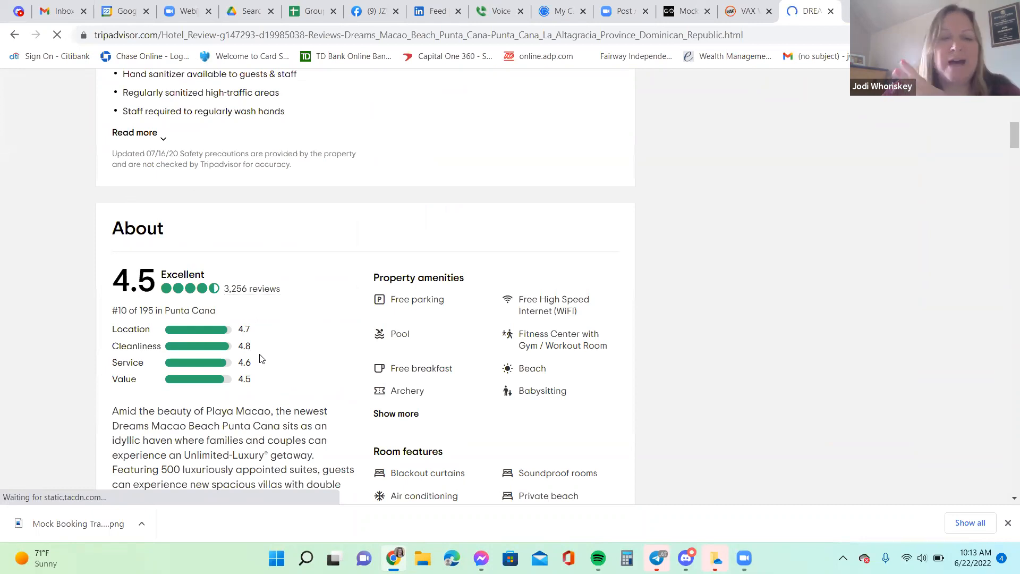
scroll(261, 358, down, 19)
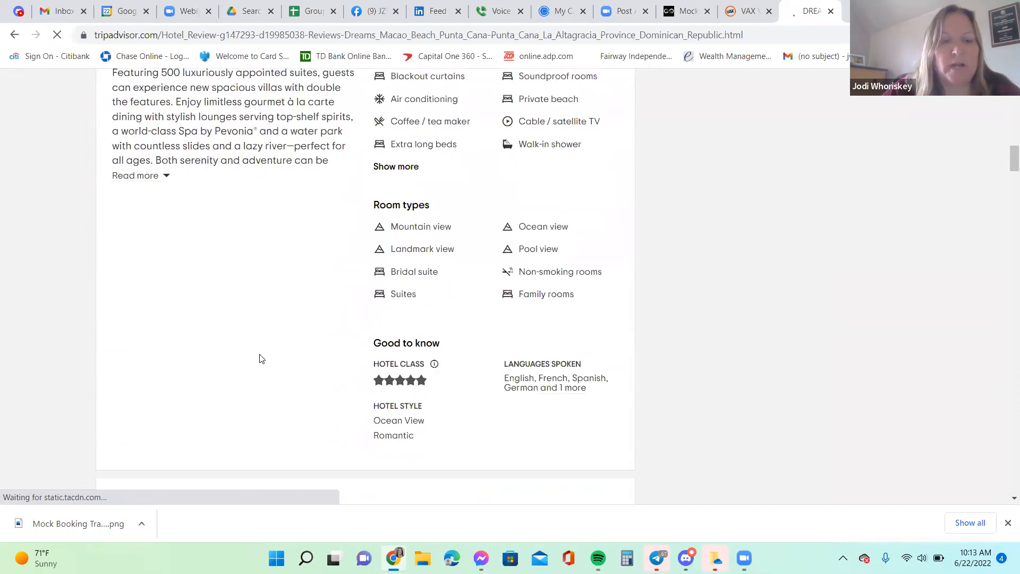
scroll(260, 357, down, 20)
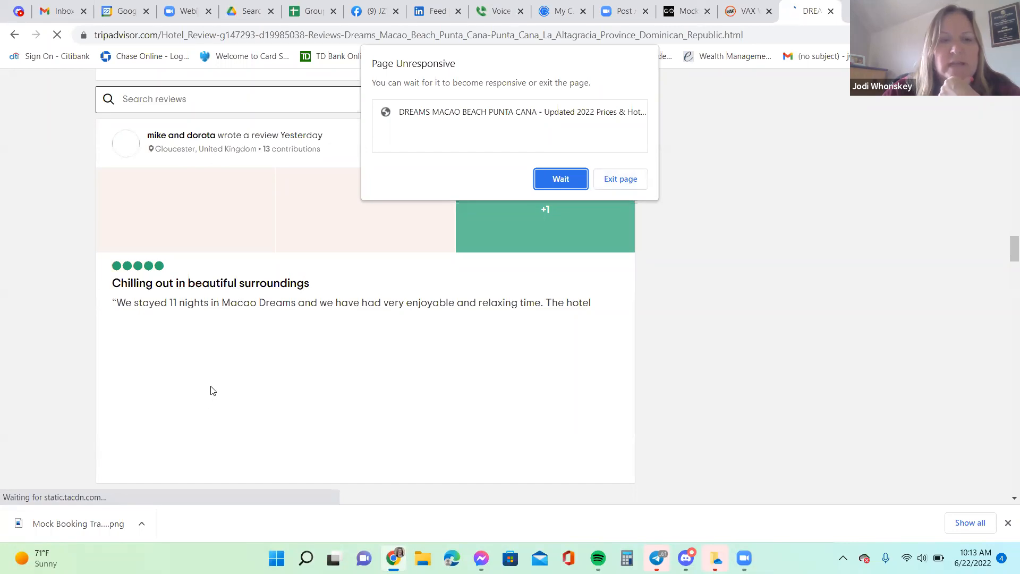
click(570, 180)
scroll(473, 272, up, 10)
scroll(473, 274, up, 15)
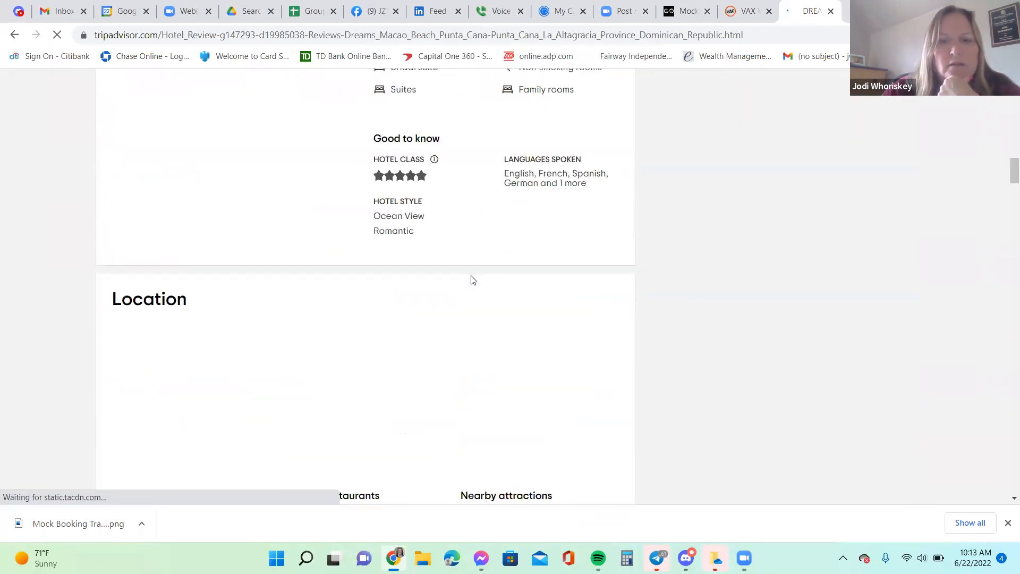
scroll(484, 288, down, 3)
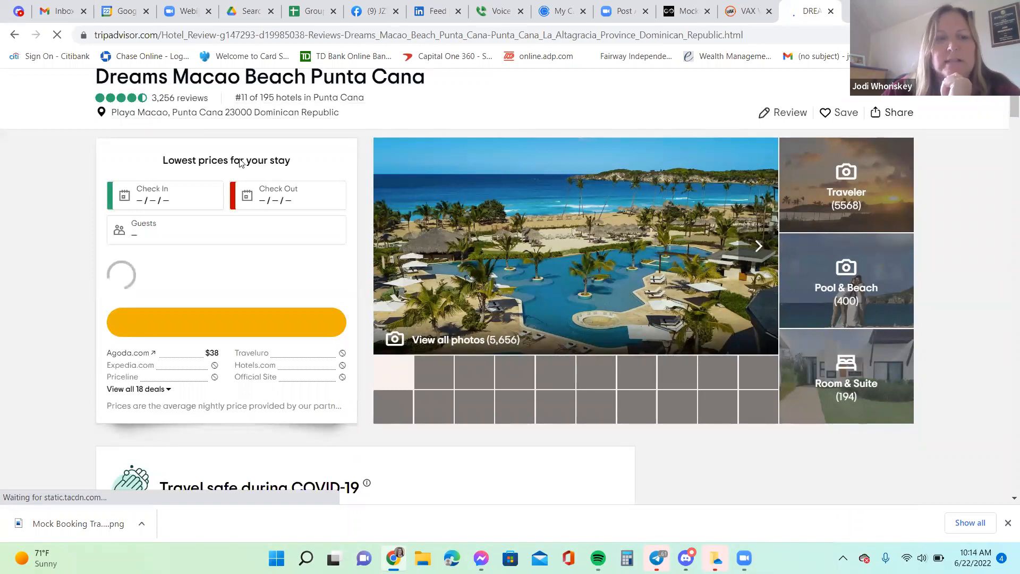
click(831, 12)
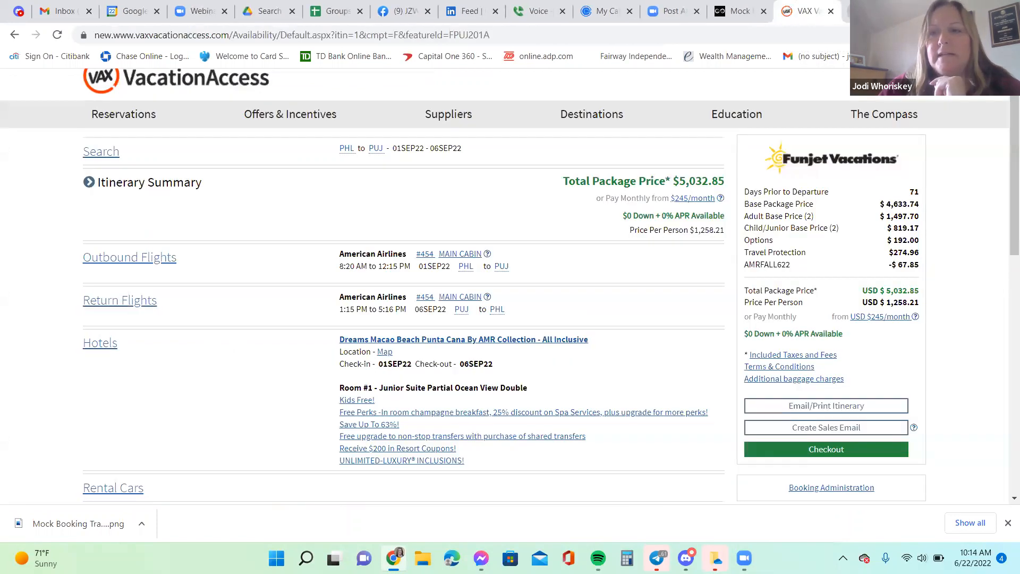
Search the web for "dreams macao beach" in a new tab, open the resort's official AMR Collection site and dismiss its booking offer
key(ctrl+t)
text(dreams m)
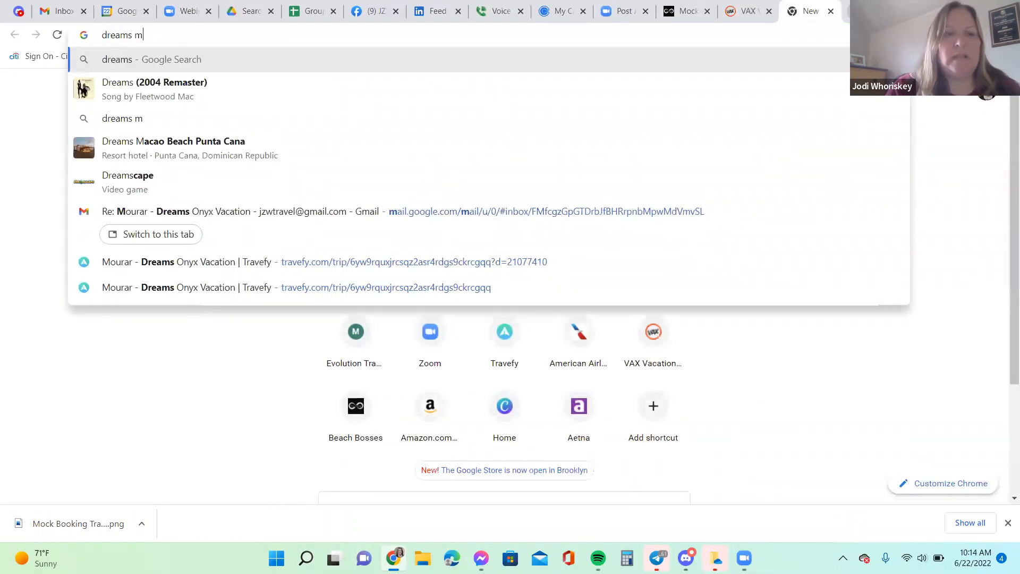
text(acao)
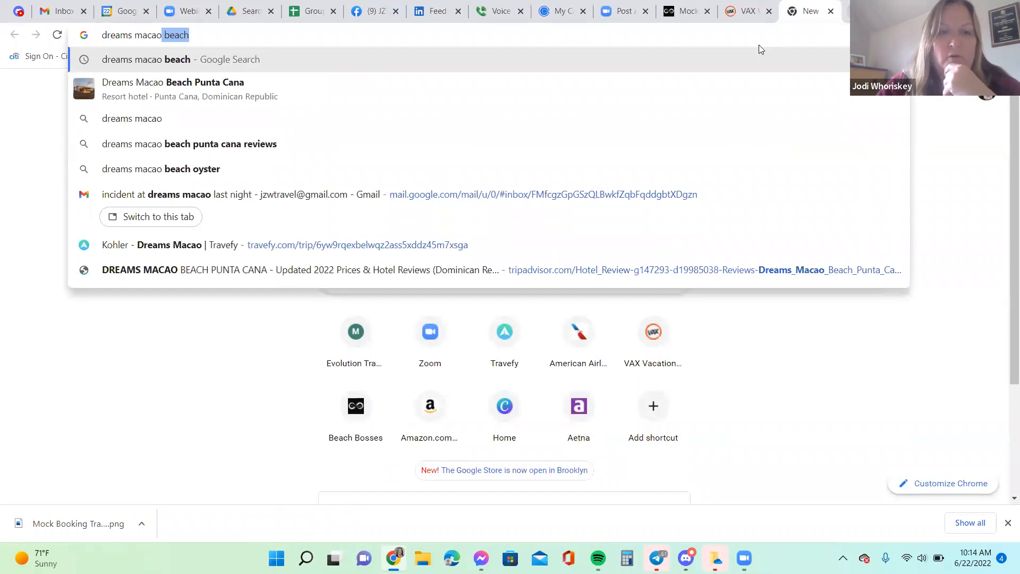
key(Return)
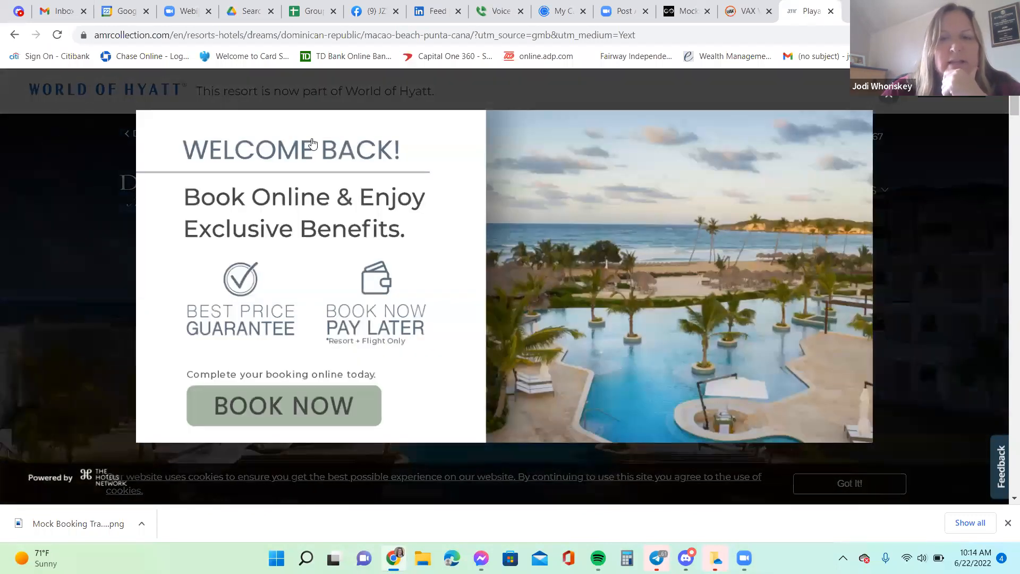
click(892, 110)
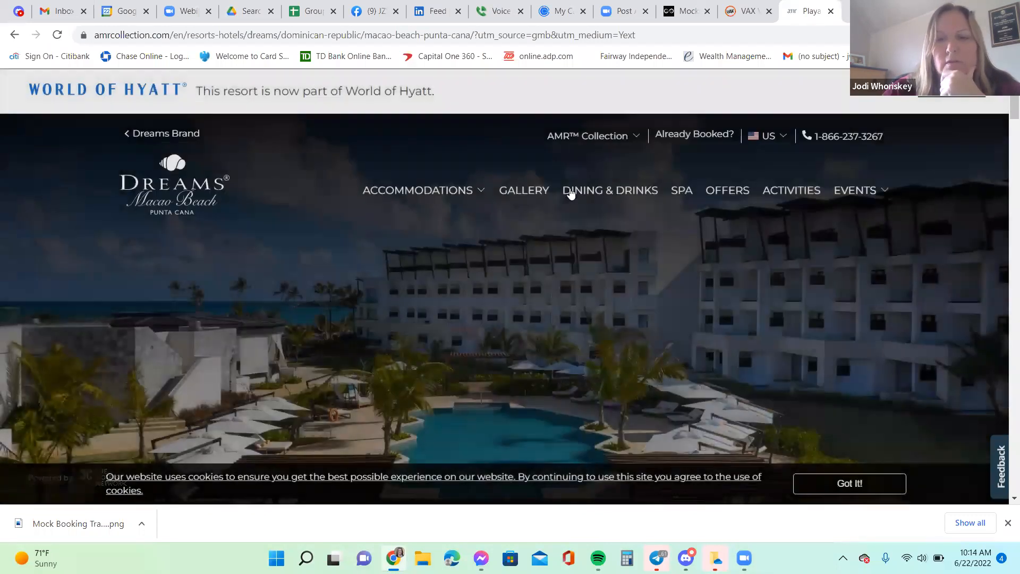
Open the resort's photo gallery and look through the pictures of its bars, children's areas, water park, pools and beach
click(511, 192)
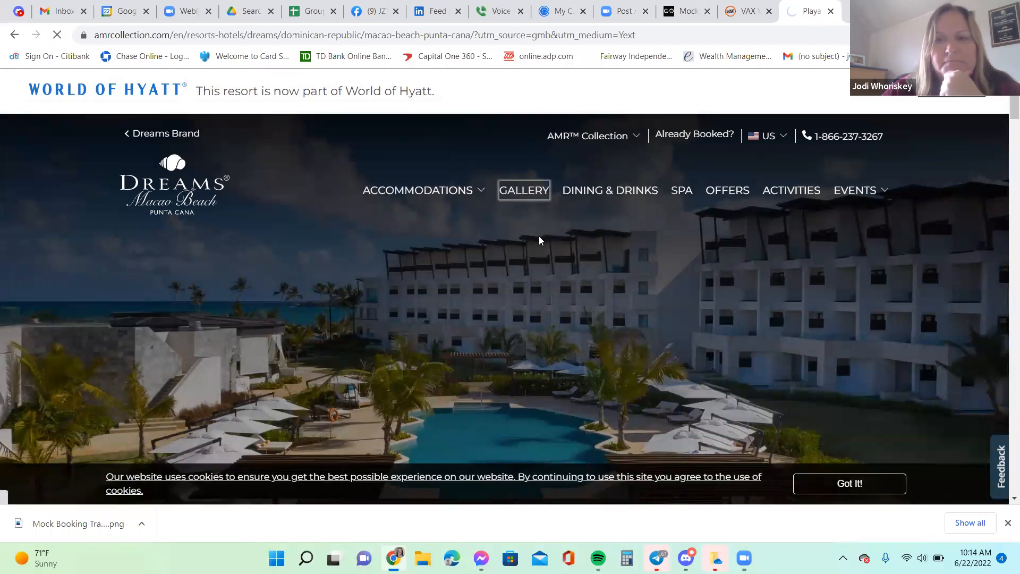
scroll(526, 250, down, 3)
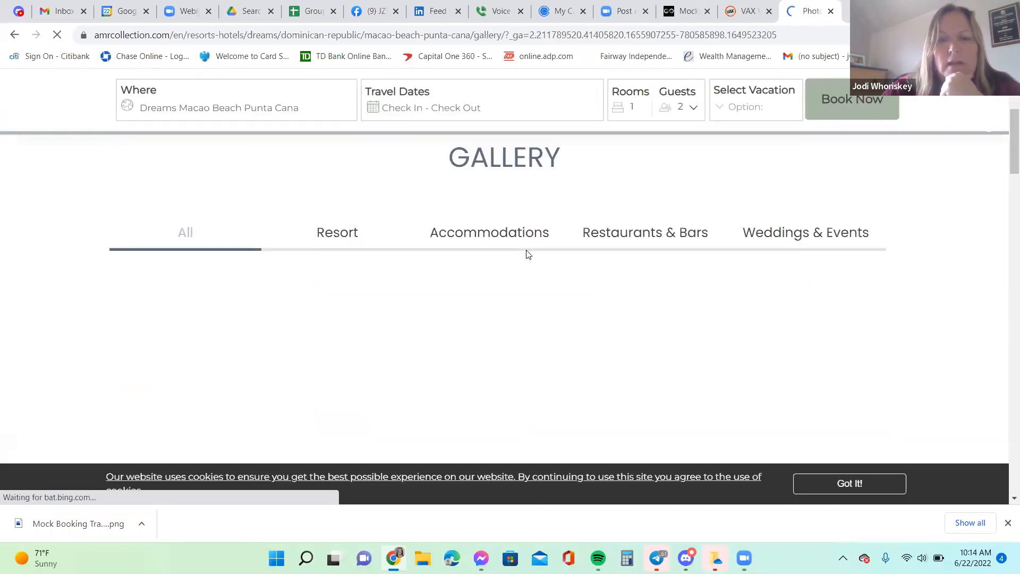
scroll(526, 254, down, 3)
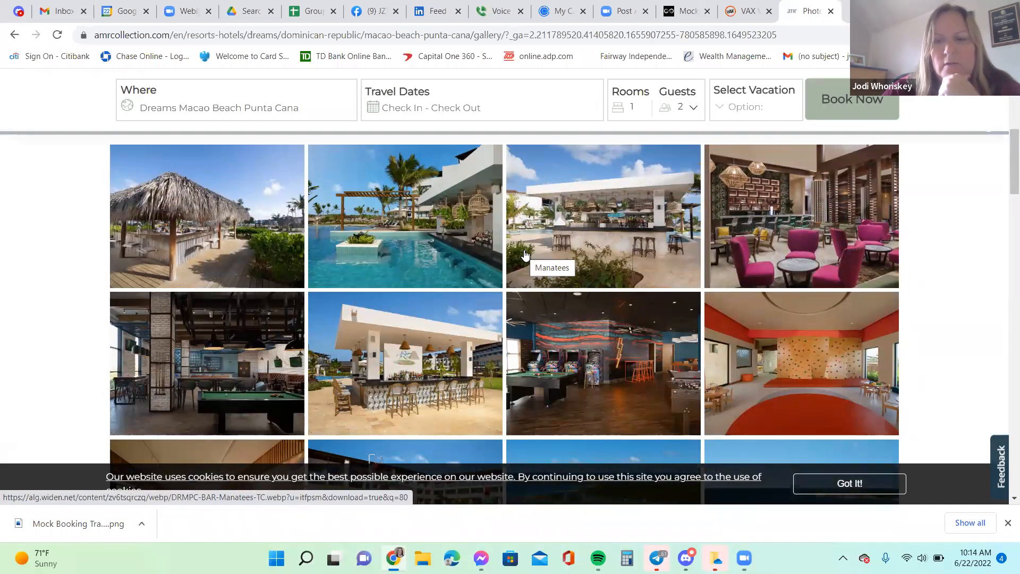
scroll(523, 255, down, 3)
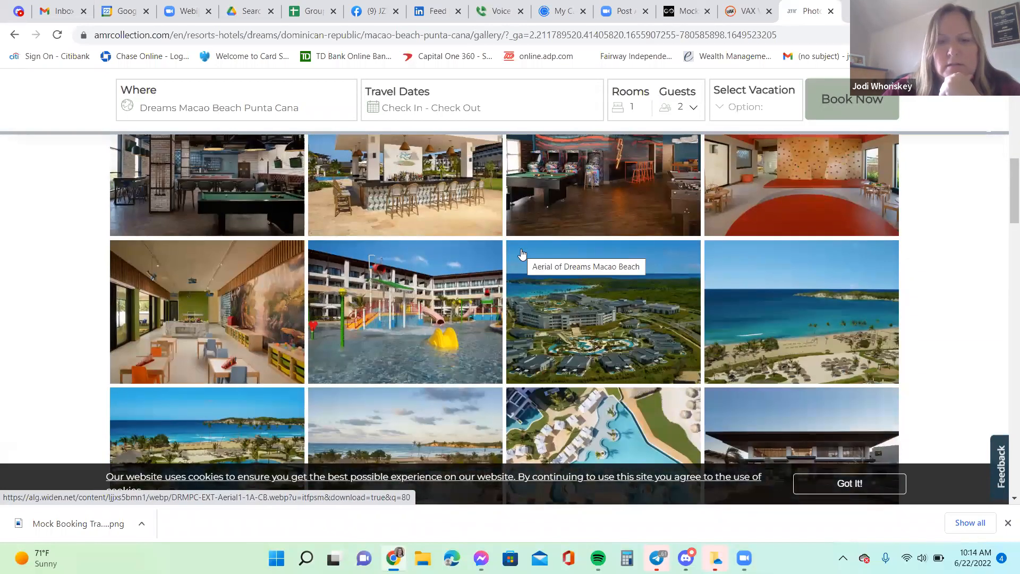
scroll(520, 253, down, 3)
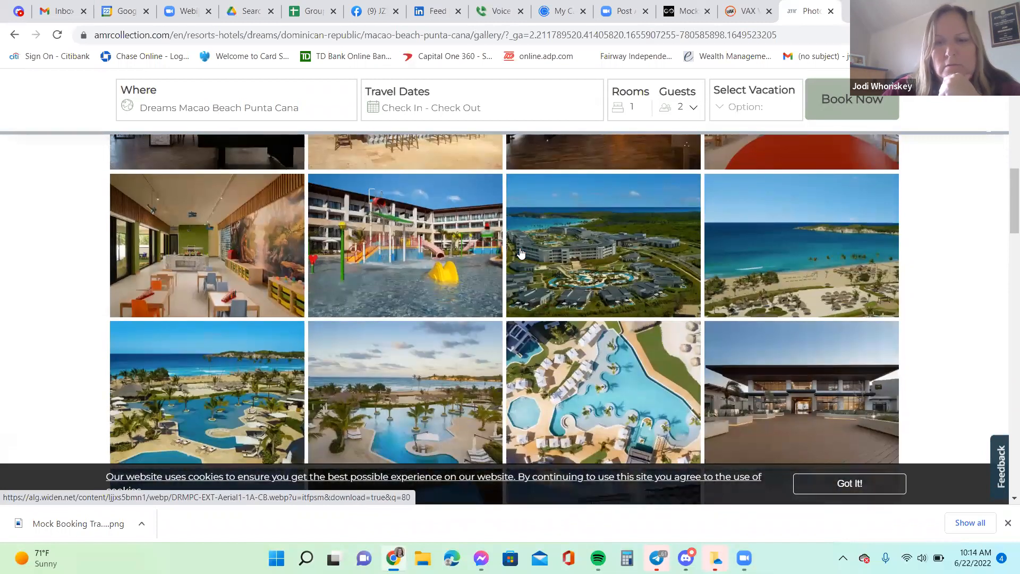
scroll(520, 253, up, 2)
scroll(520, 253, down, 4)
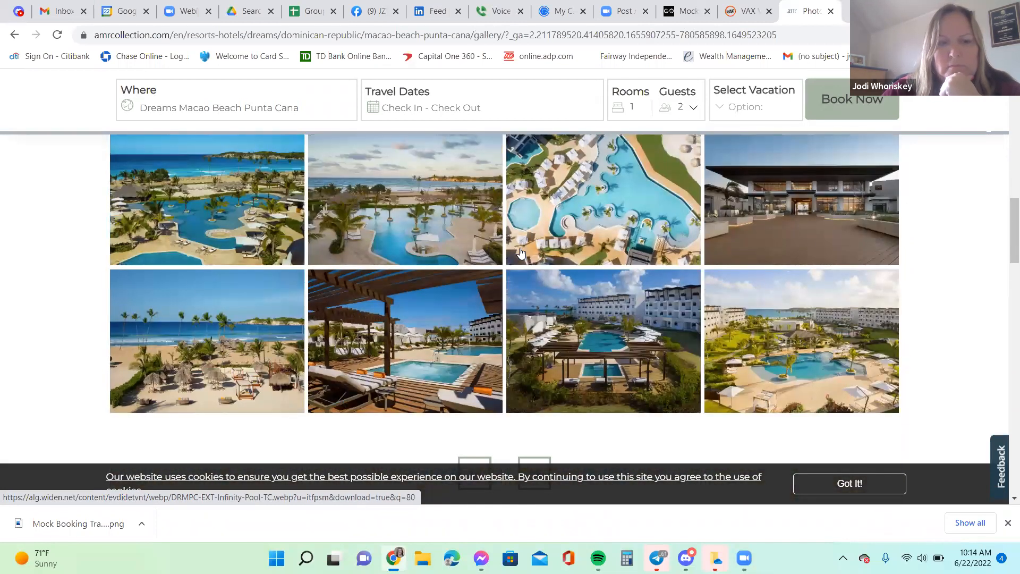
scroll(521, 252, down, 1)
scroll(521, 252, up, 4)
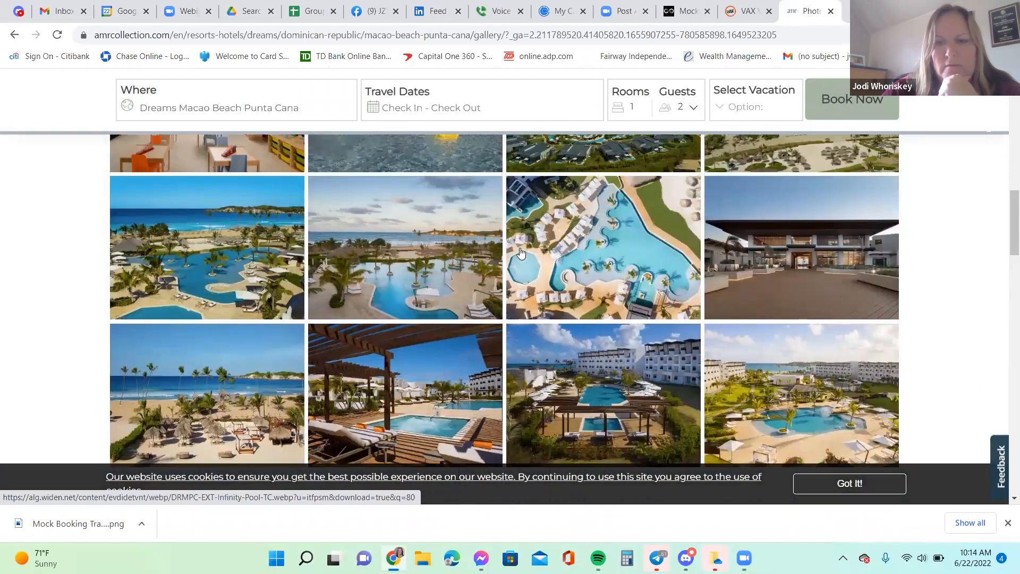
scroll(521, 253, up, 5)
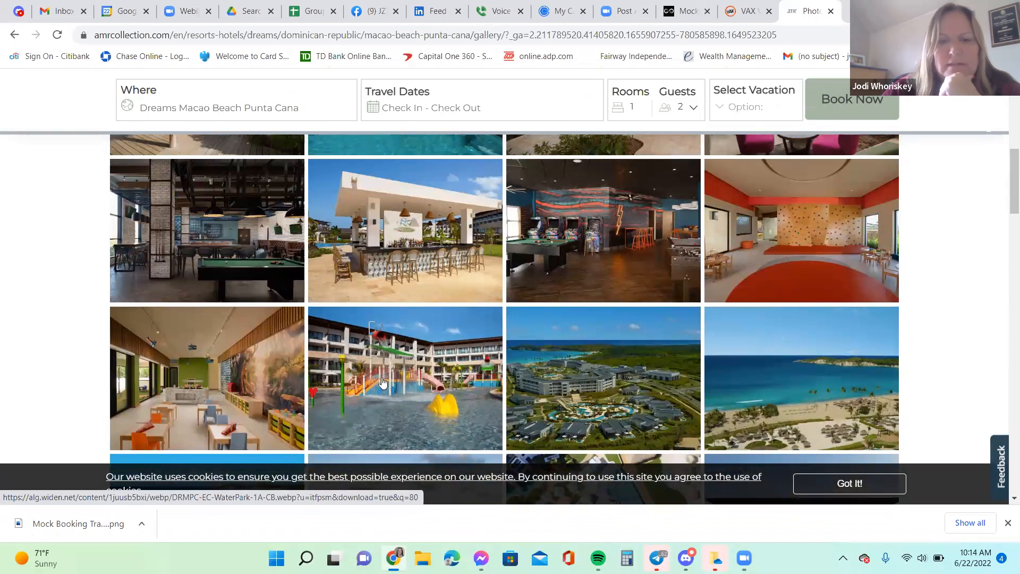
scroll(420, 393, up, 3)
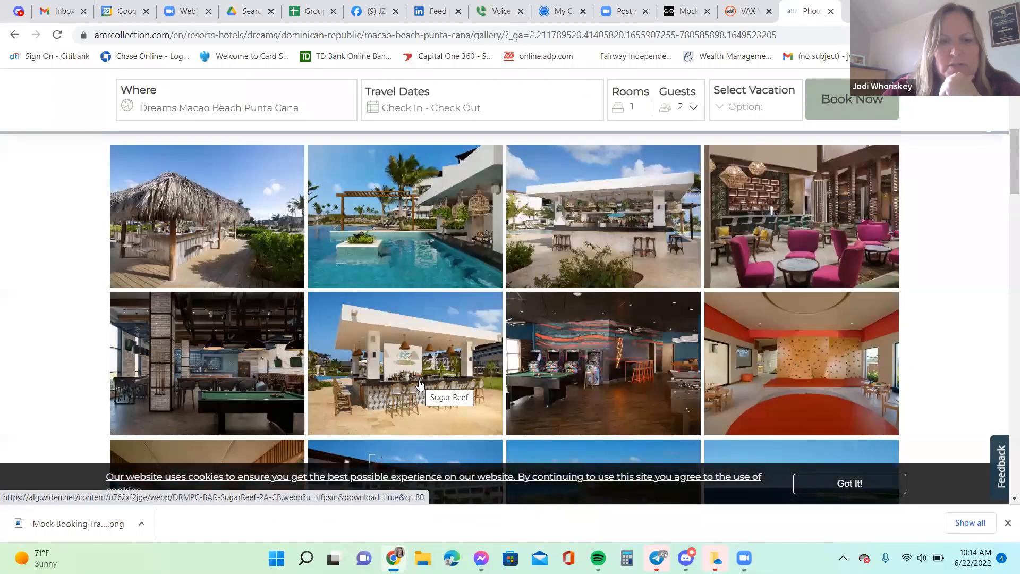
click(435, 255)
right_click(503, 279)
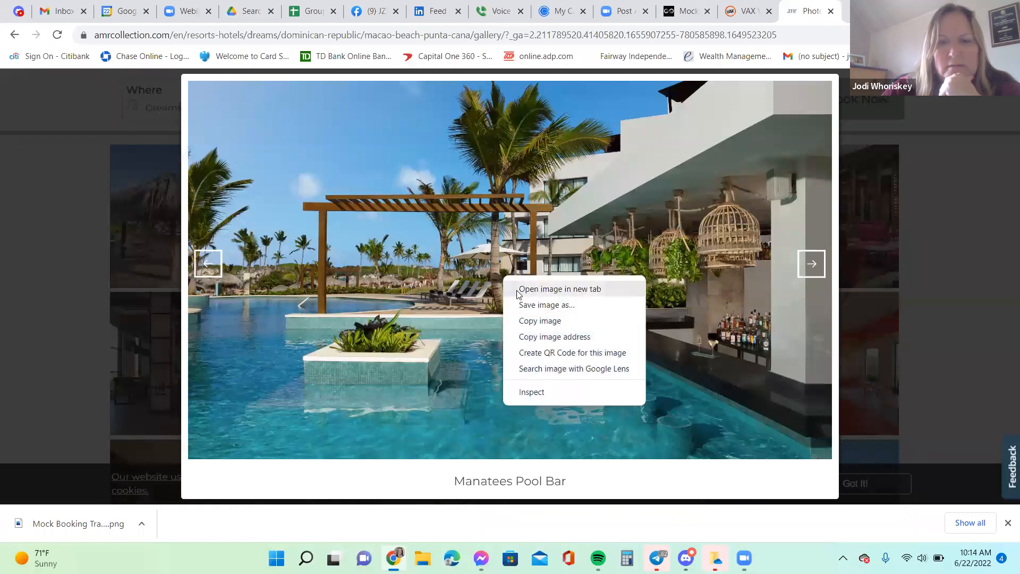
click(522, 305)
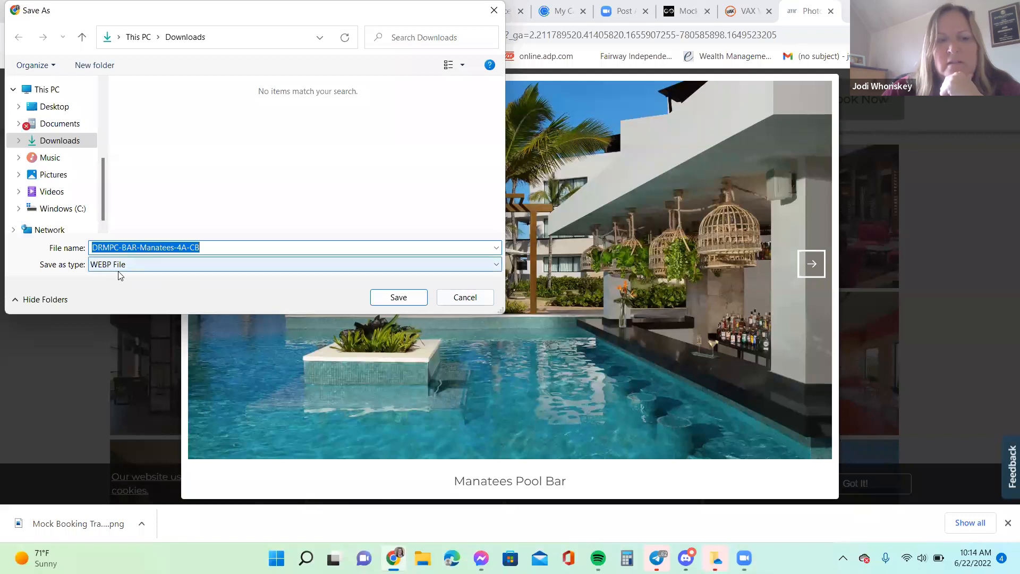
click(464, 297)
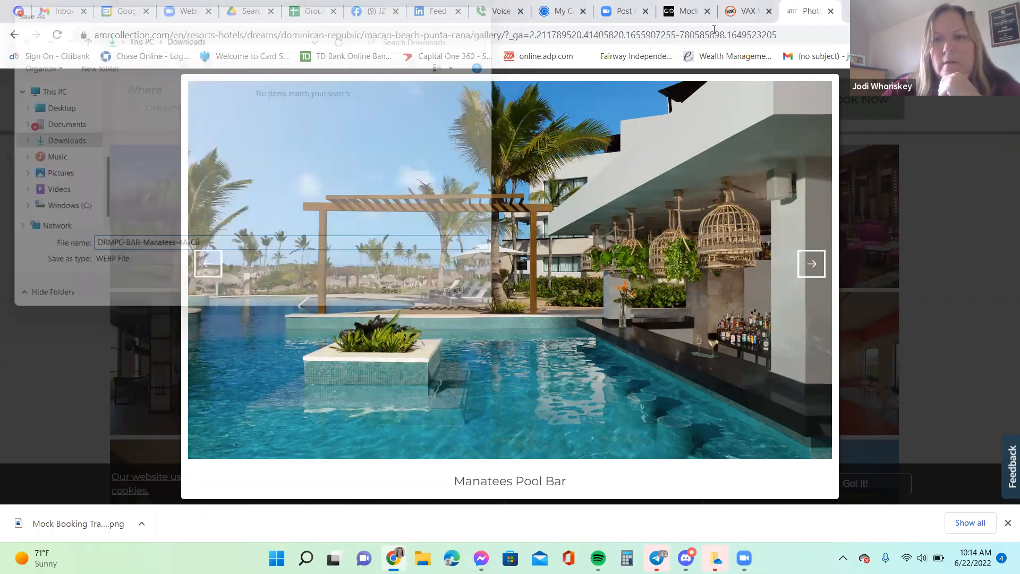
Return to the VAX VacationAccess itinerary and open the hotel details of Dreams Macao Beach Punta Cana
click(736, 8)
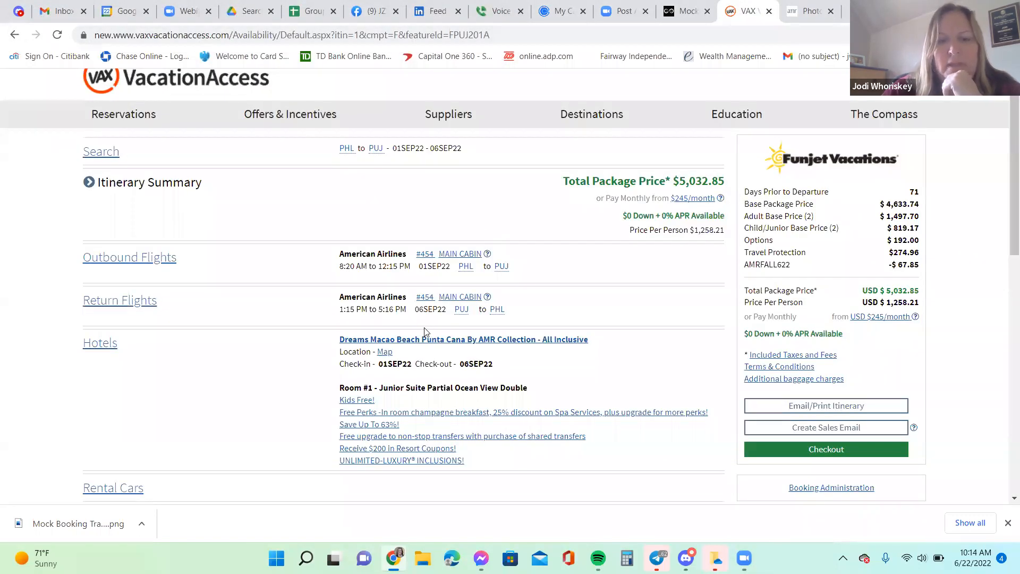
click(420, 344)
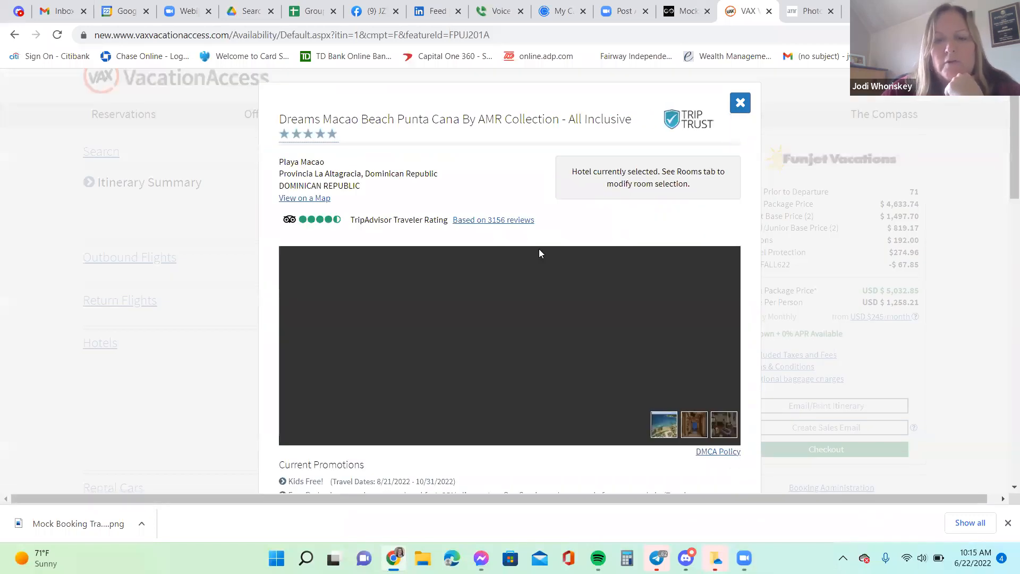
scroll(538, 249, down, 1)
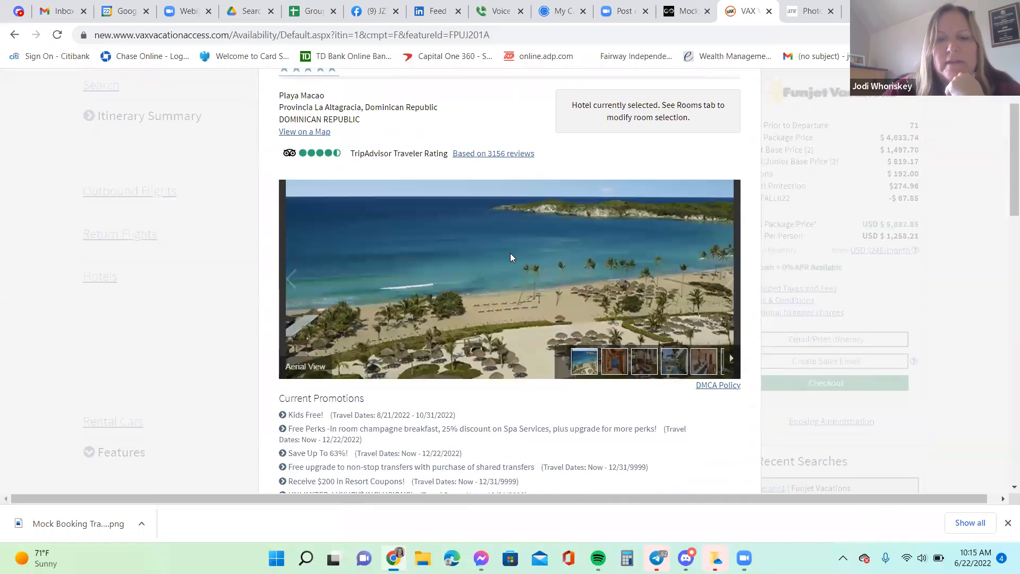
Bring up the Lobby photo in the hotel's slideshow and save it to the Downloads folder
click(727, 280)
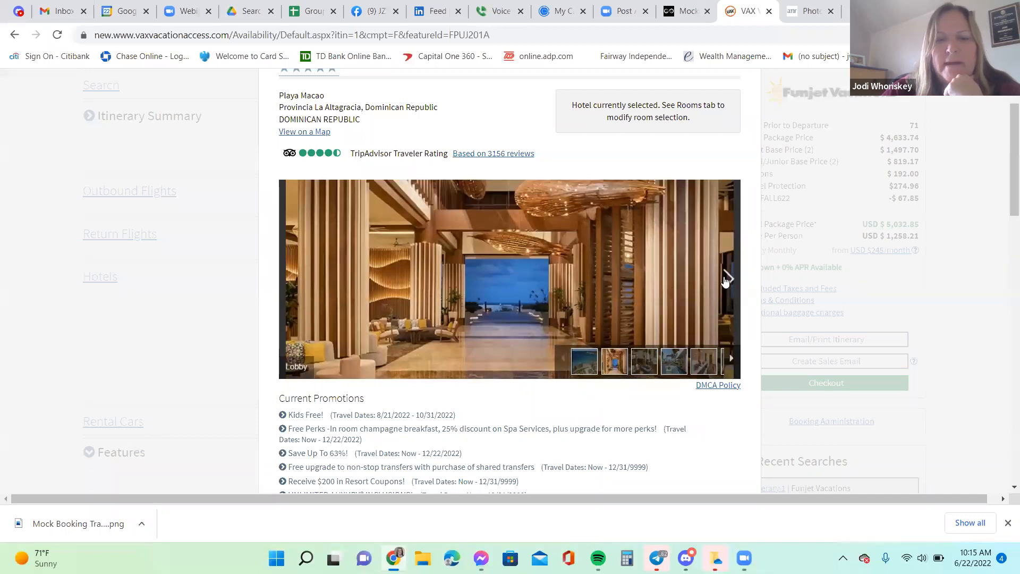
right_click(526, 287)
click(541, 312)
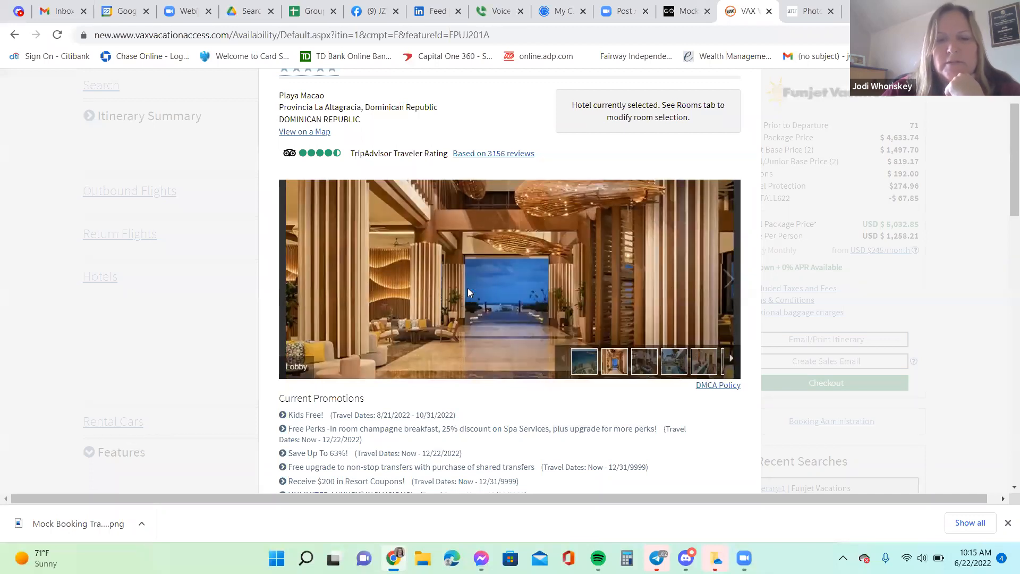
click(398, 297)
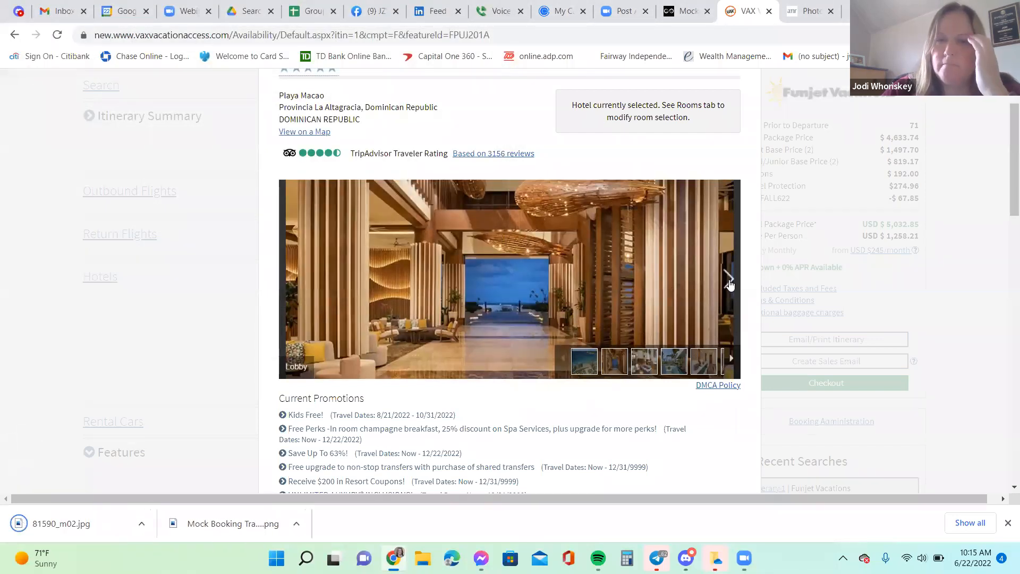
Advance the slideshow to the Manatees Swim Up Bar photo and save it as a JPEG in Downloads
click(728, 281)
click(729, 280)
right_click(529, 265)
click(564, 289)
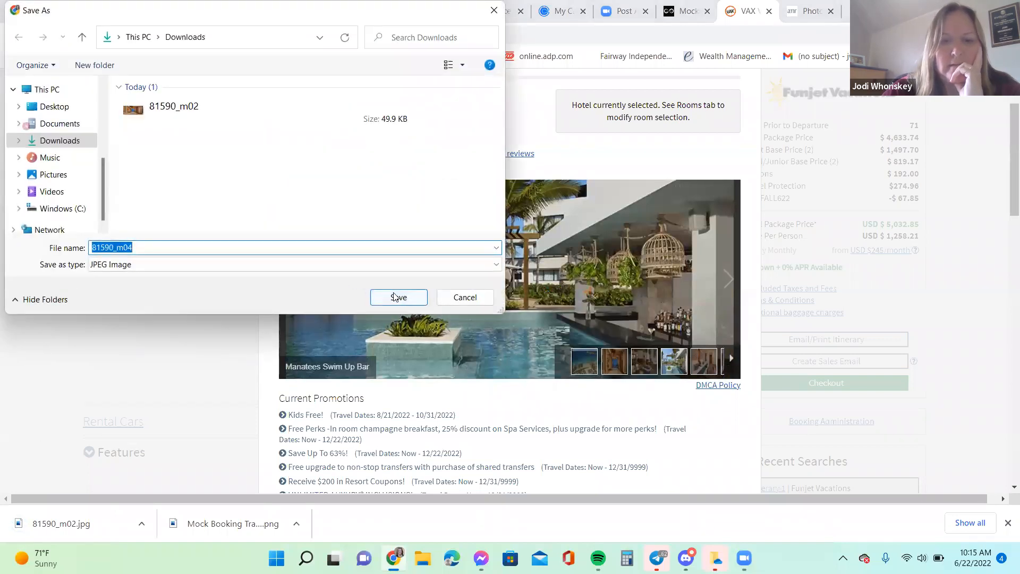
click(396, 296)
Look through the slideshow's Junior Suite and Preferred Club suite photos, comparing the room categories and their views
click(724, 279)
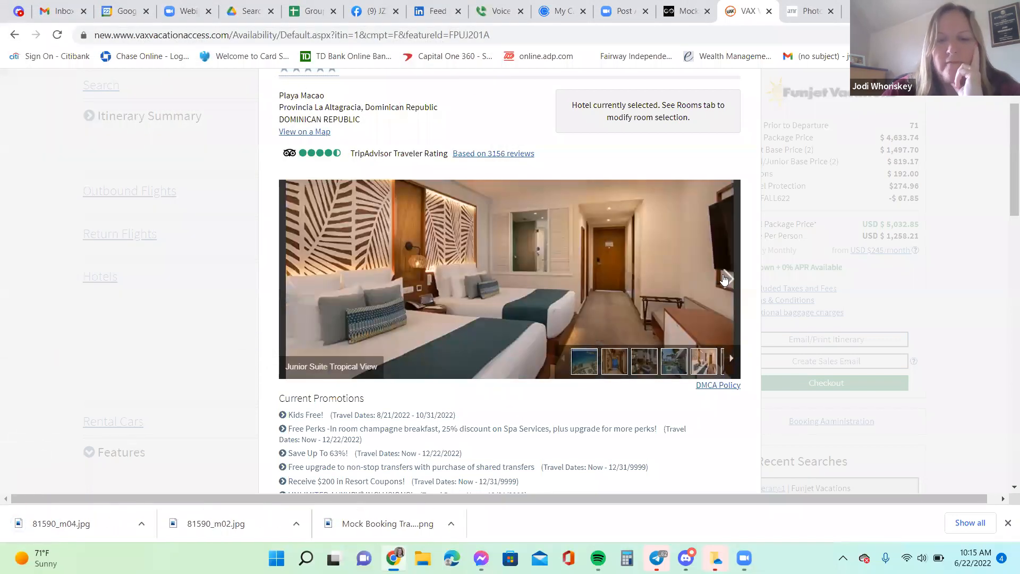
click(724, 279)
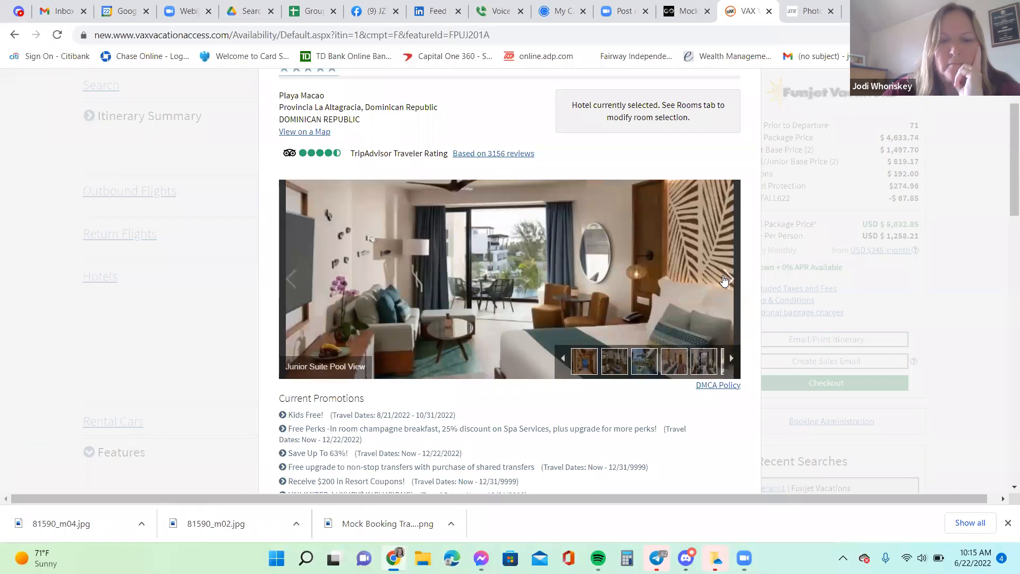
click(724, 279)
click(725, 279)
click(724, 279)
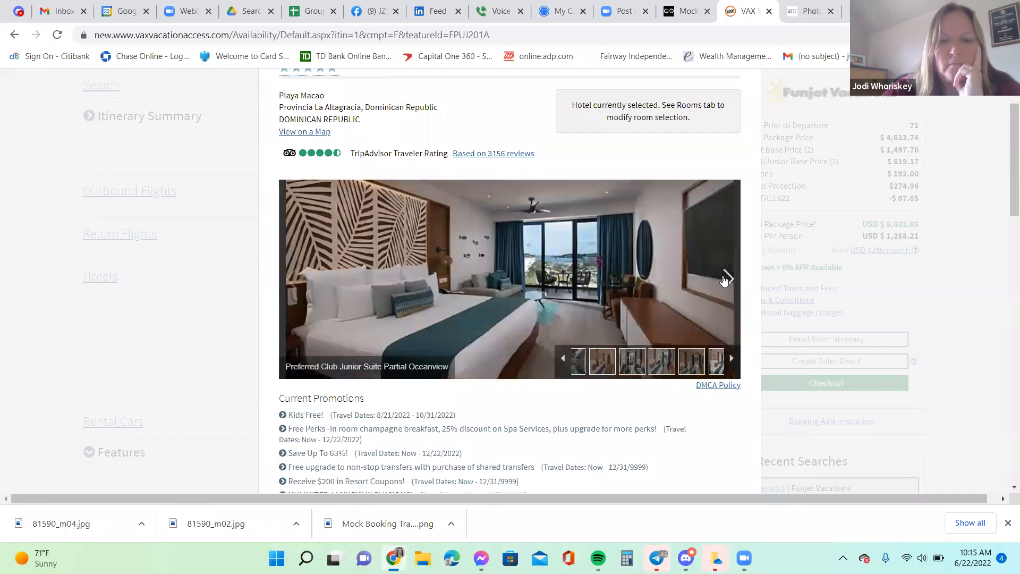
click(724, 279)
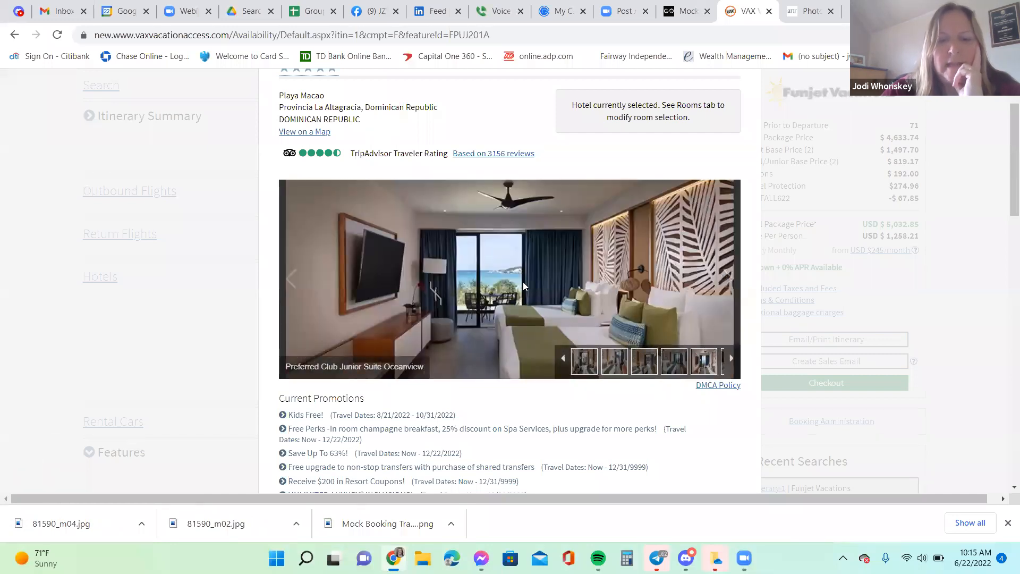
click(294, 283)
click(295, 285)
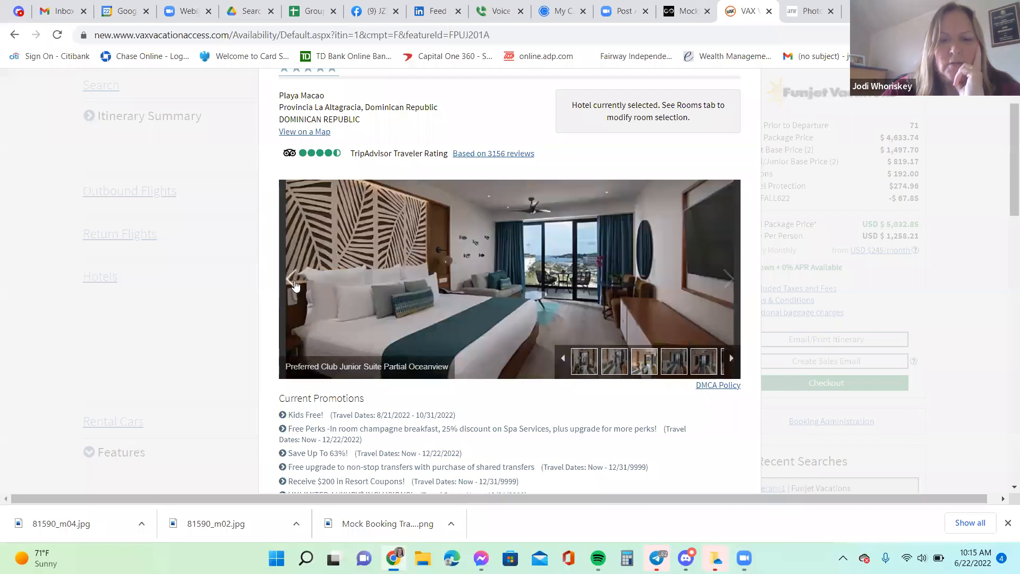
click(296, 285)
click(295, 284)
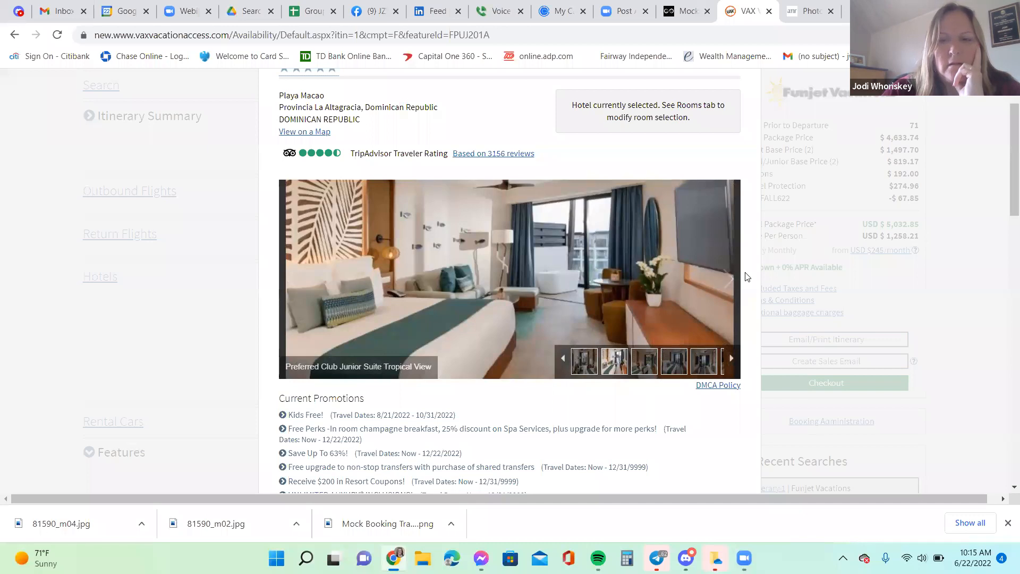
click(727, 278)
click(728, 279)
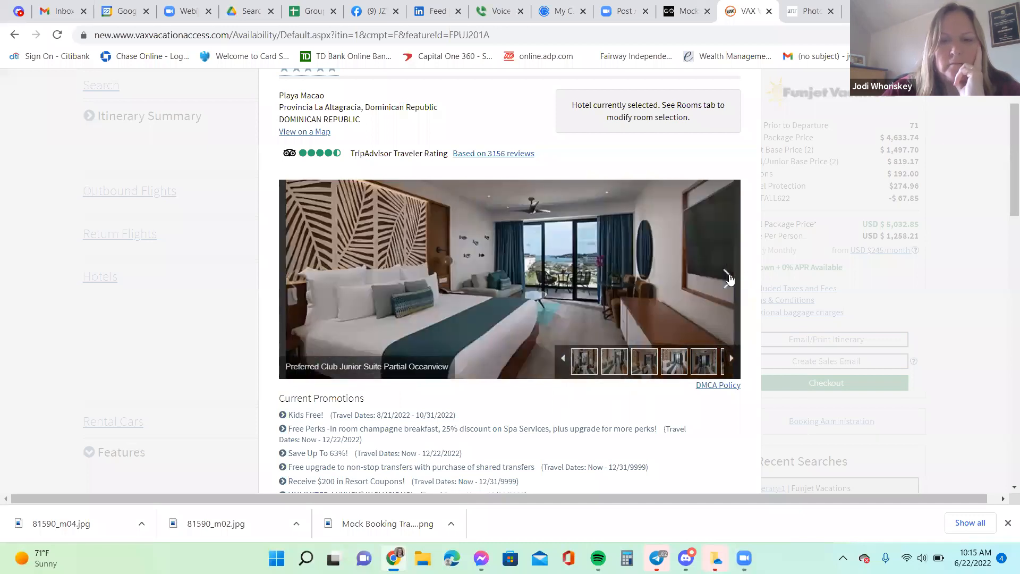
click(729, 279)
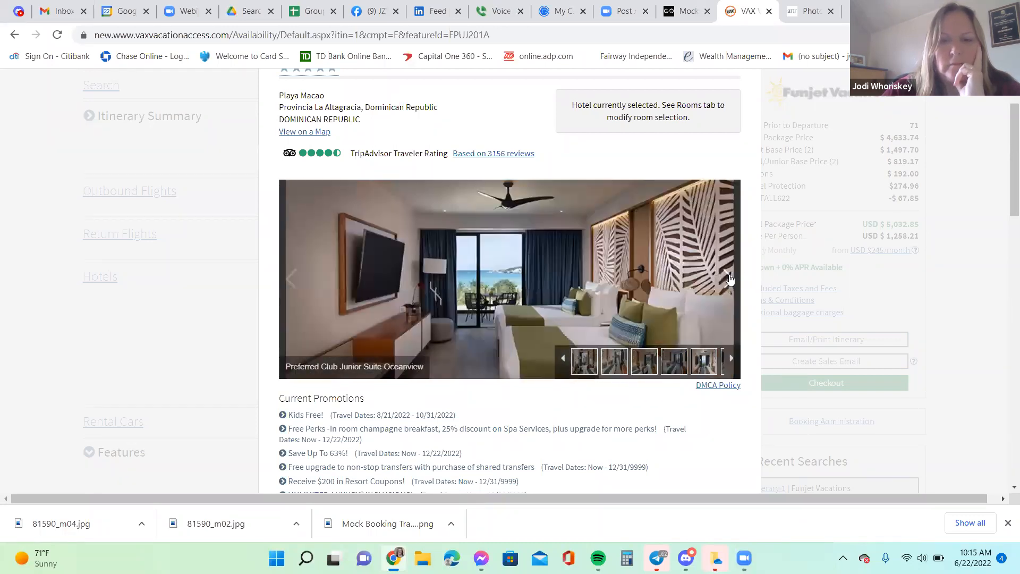
Go back to the Junior Suite Tropical View photo and save it as a JPEG in Downloads
click(296, 290)
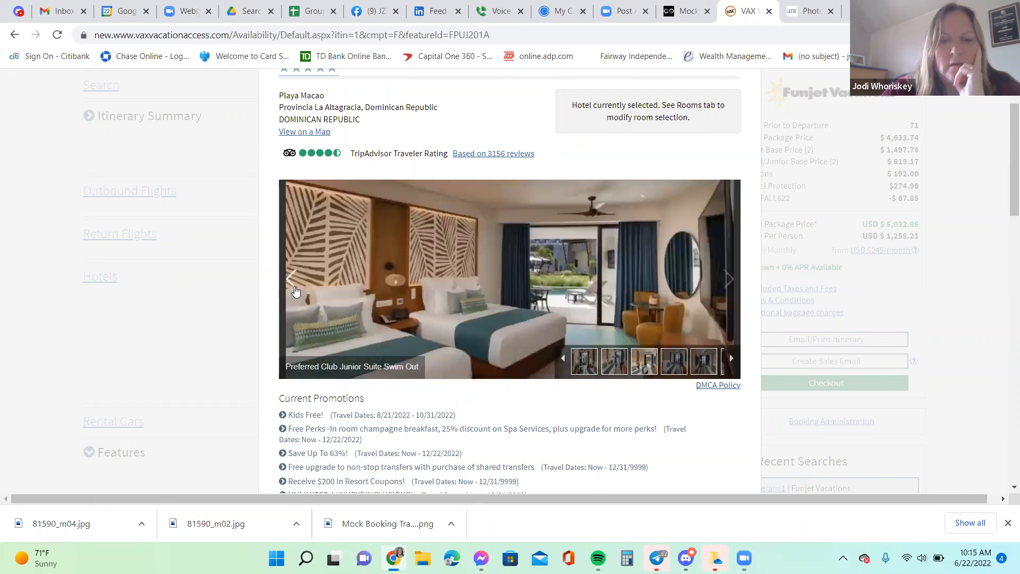
click(296, 290)
click(295, 290)
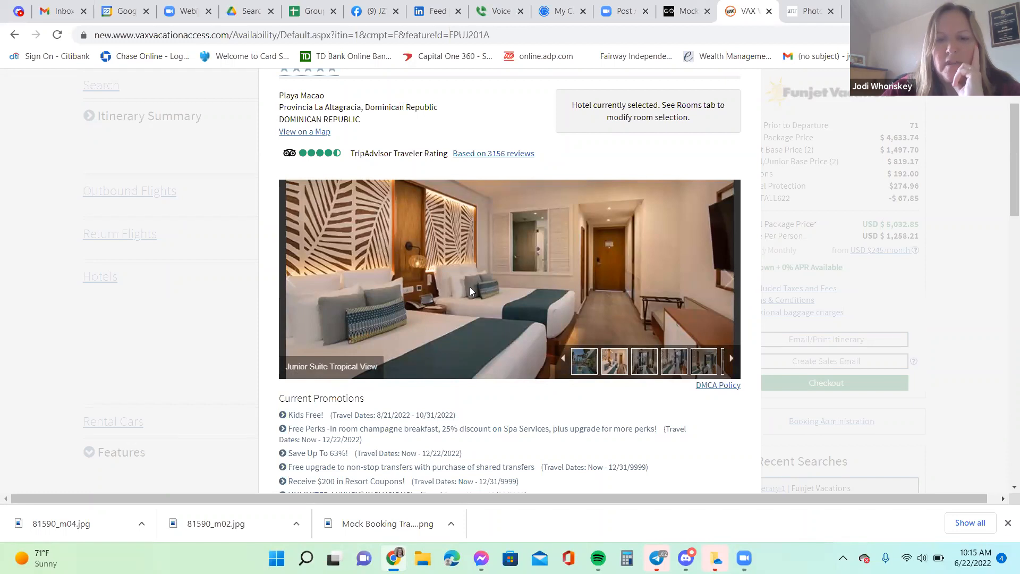
right_click(474, 325)
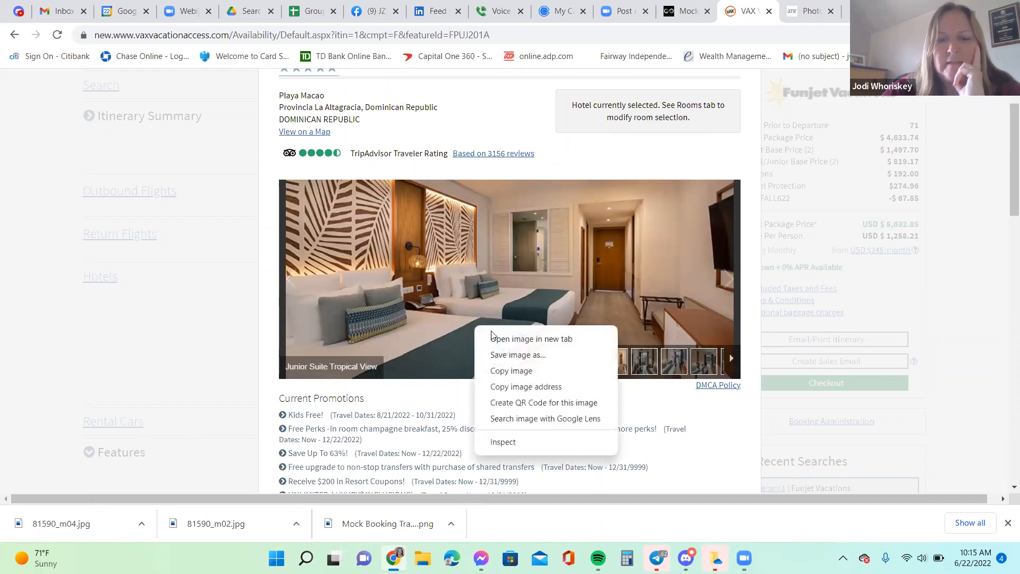
click(498, 350)
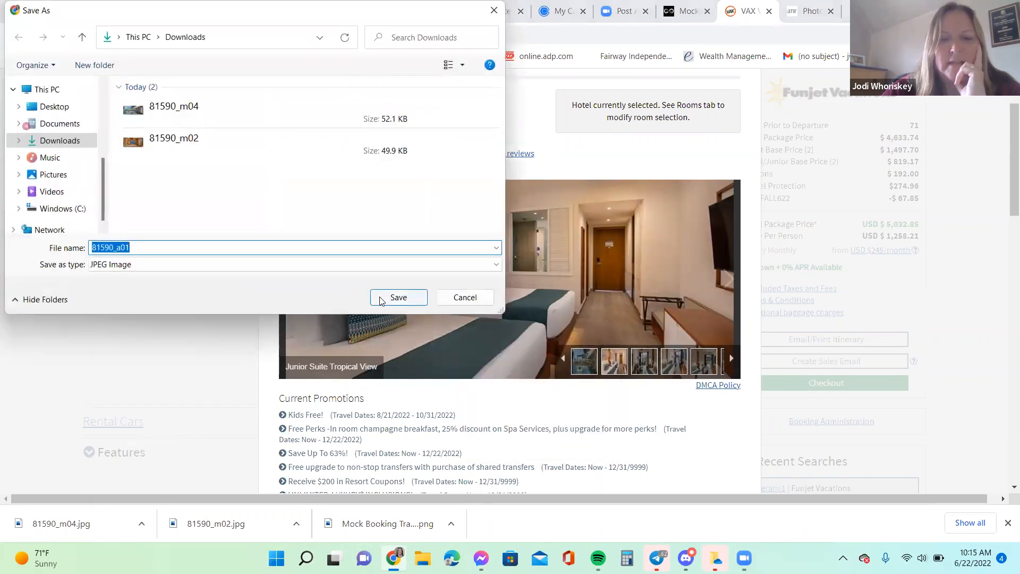
click(411, 296)
Look through the slideshow's remaining suite, restaurant and grill photos up to the Infinity Pool picture
click(726, 280)
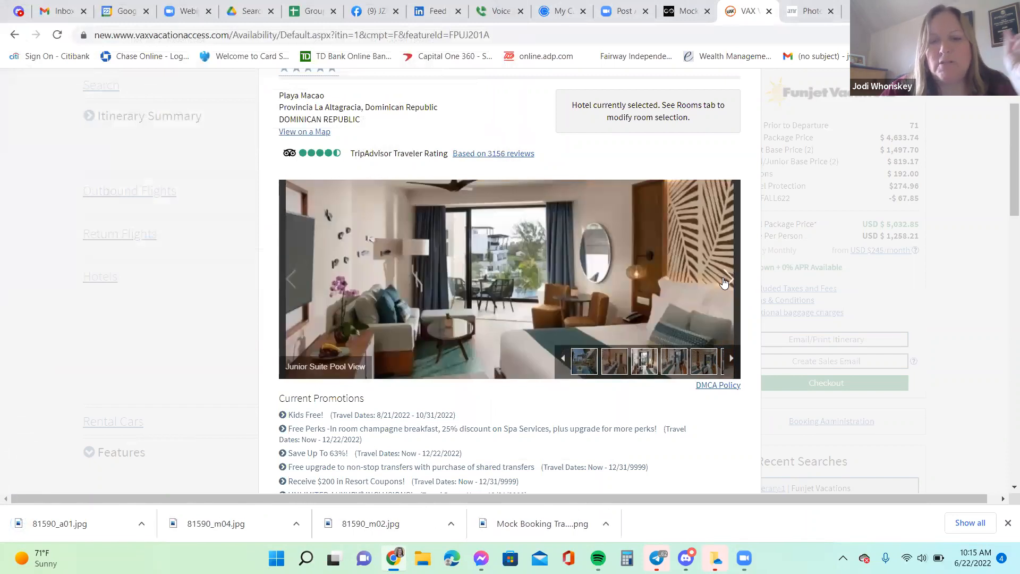
click(724, 282)
click(724, 282)
click(724, 282)
click(724, 282)
click(724, 282)
click(724, 282)
click(724, 282)
click(724, 282)
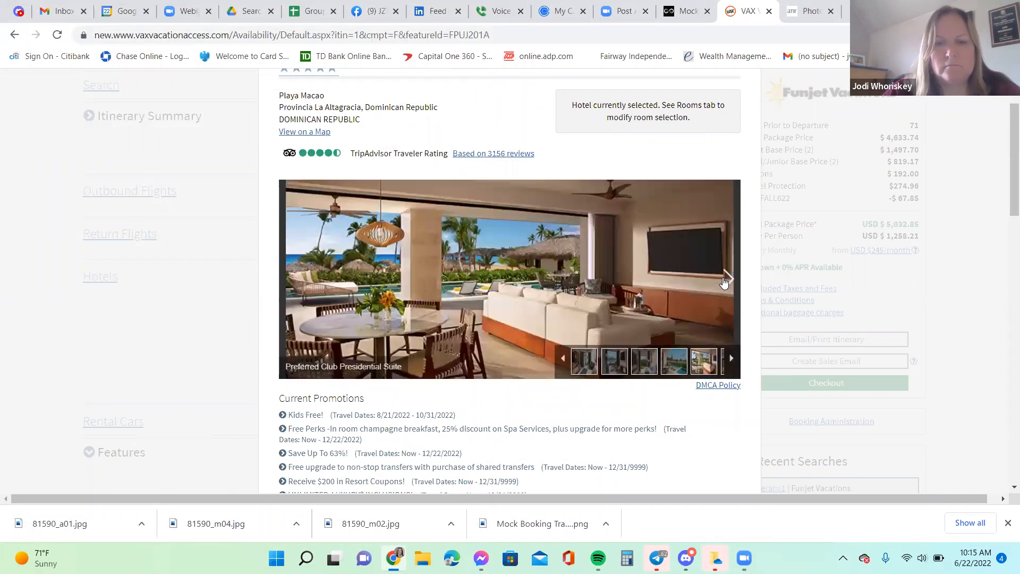
click(724, 283)
click(724, 282)
click(724, 282)
click(724, 282)
click(724, 282)
click(724, 282)
click(724, 282)
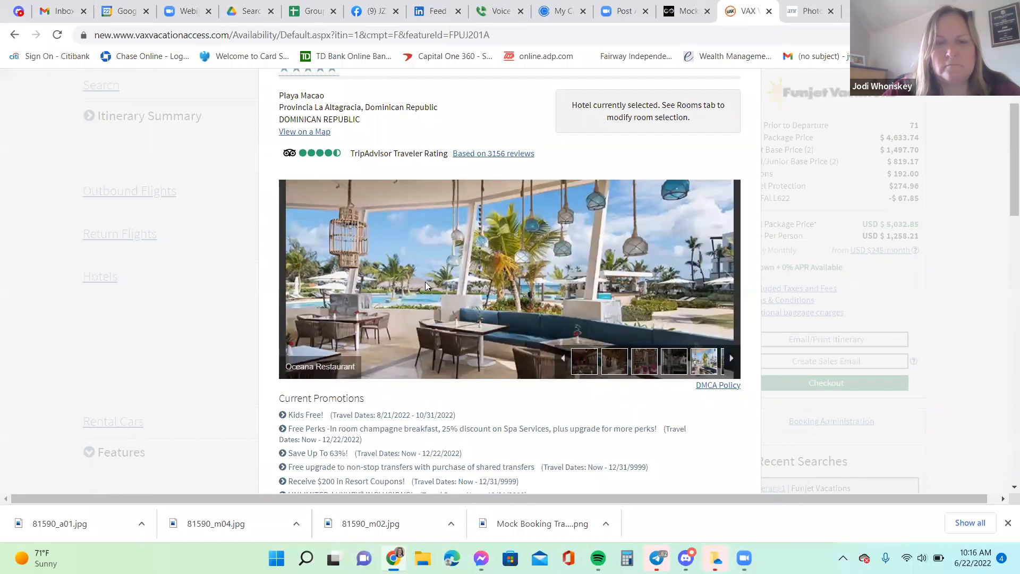
click(726, 282)
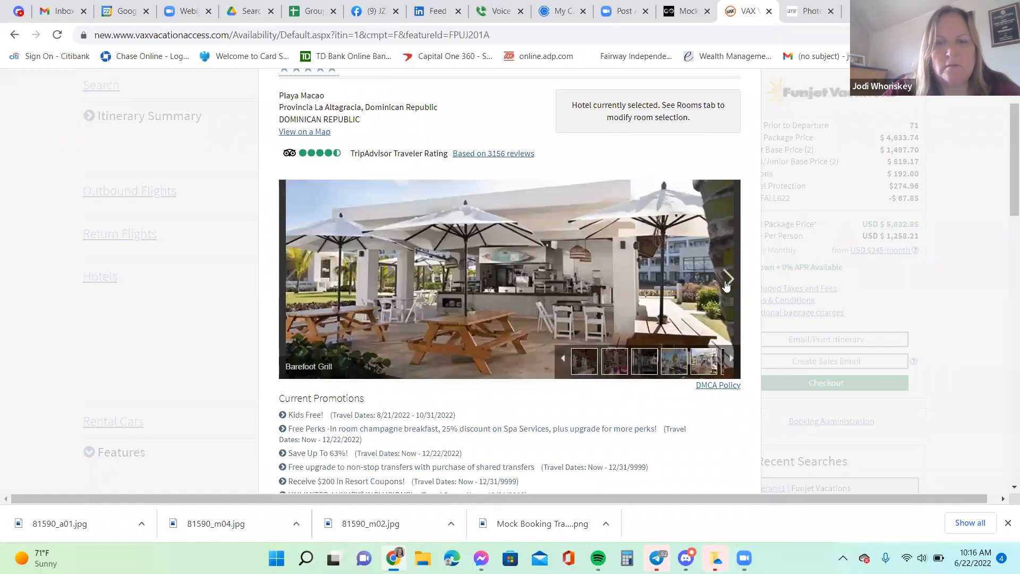
click(726, 285)
click(726, 284)
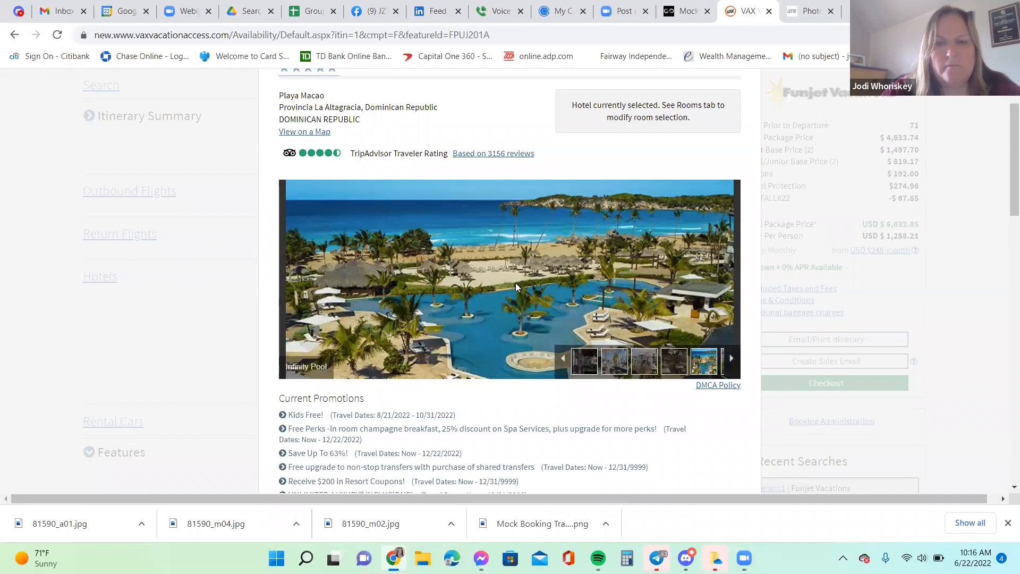
Bring up the Relax Pool photo and save it as a JPEG in Downloads
click(724, 285)
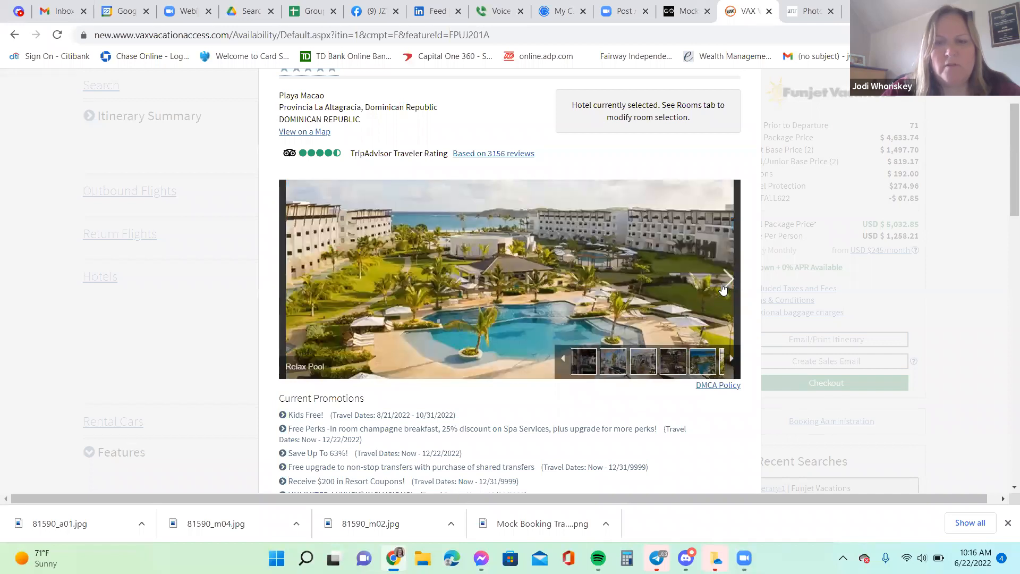
right_click(497, 284)
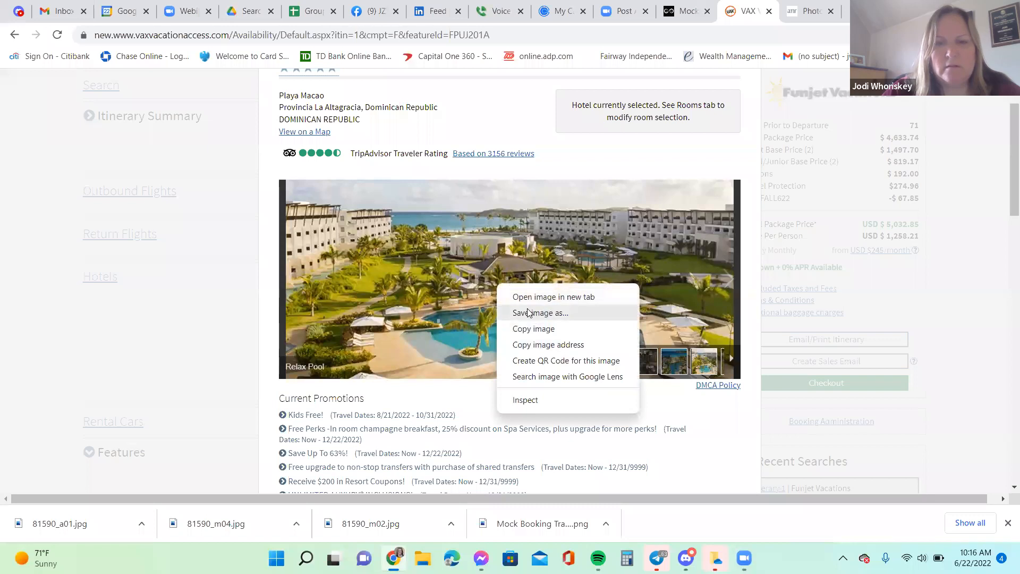
click(529, 312)
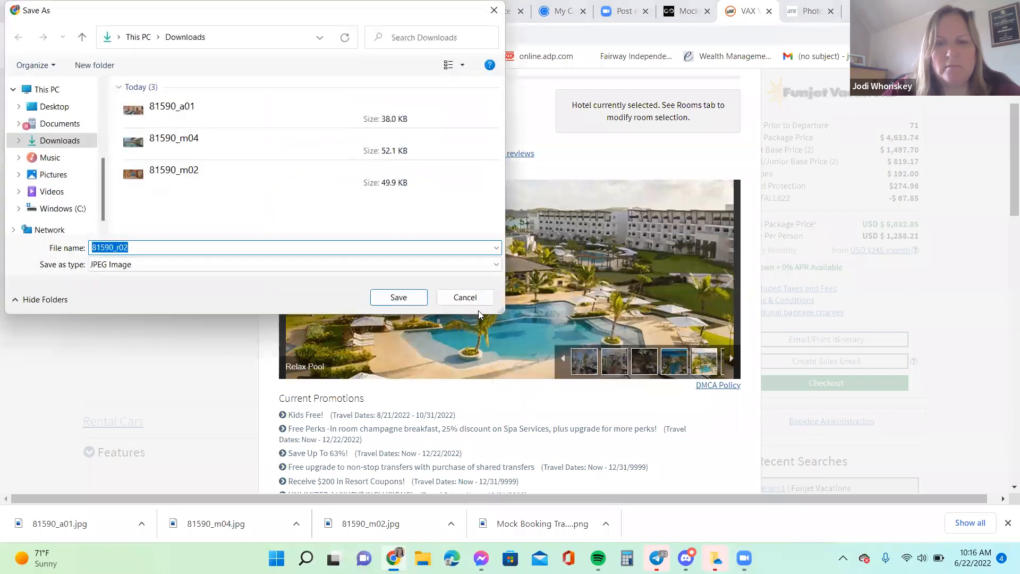
click(398, 297)
Advance the hotel slideshow to the Water Park photo and save it as a JPEG in Downloads
click(724, 289)
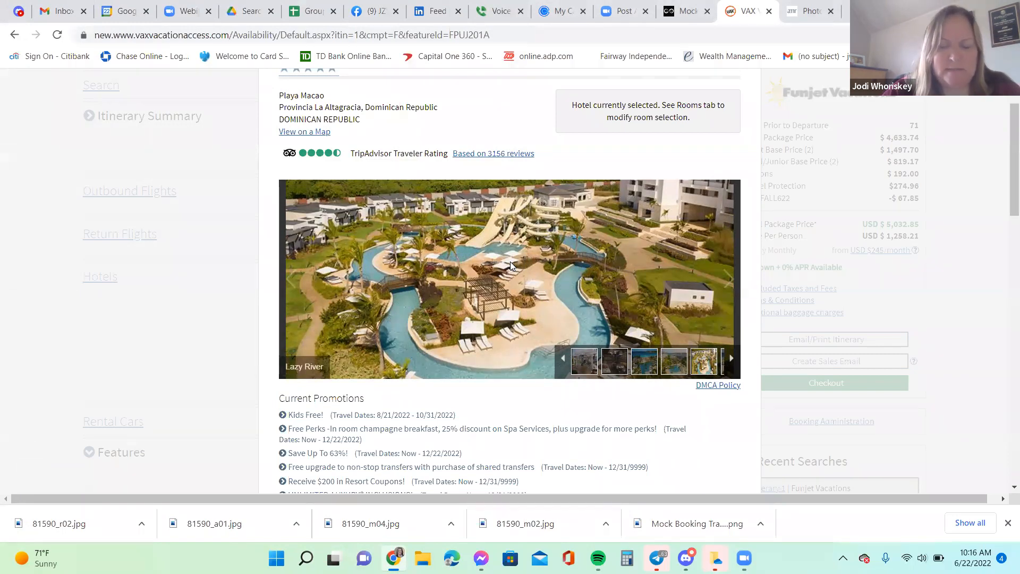
click(726, 279)
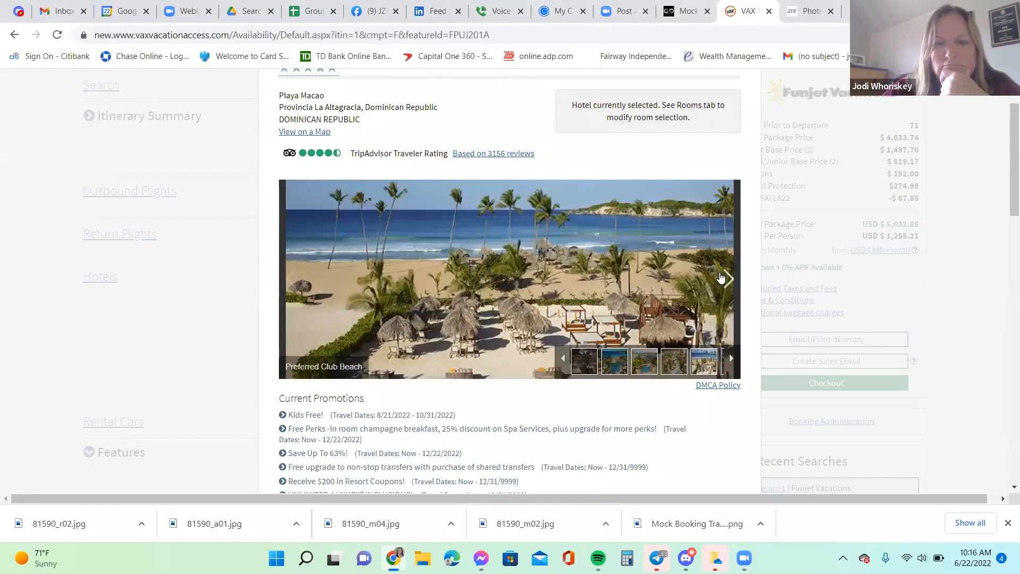
click(728, 282)
click(728, 282)
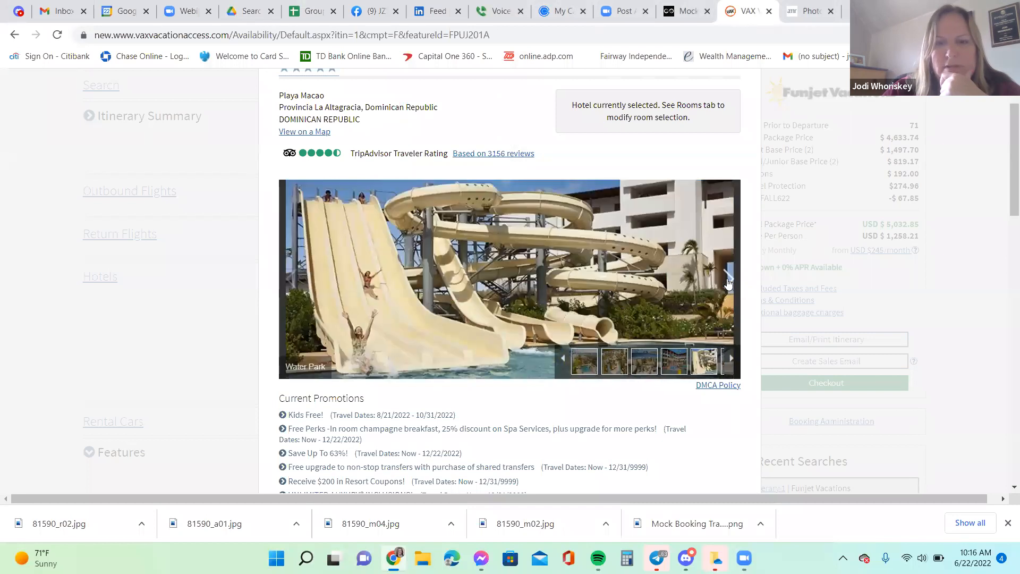
right_click(450, 287)
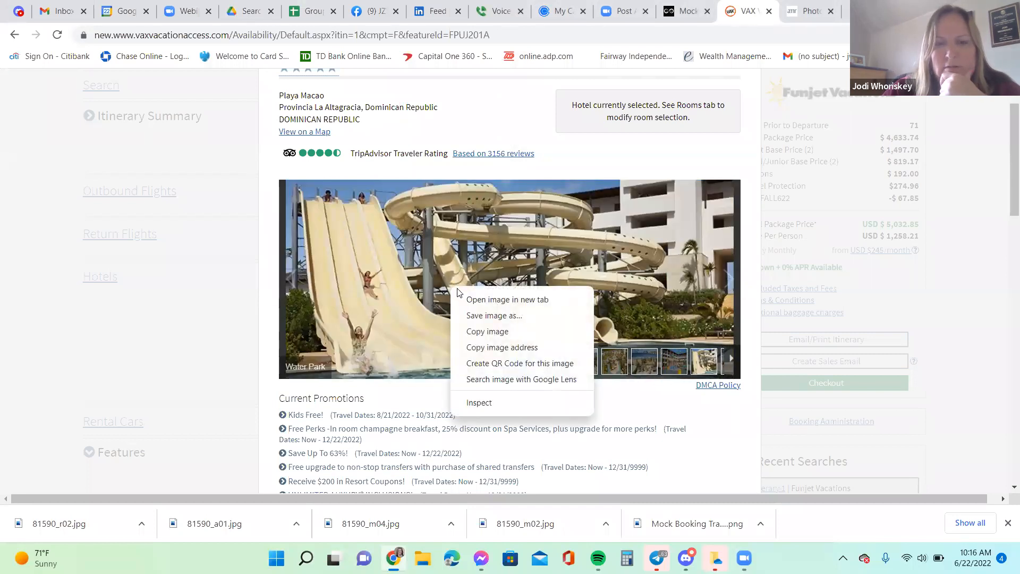
click(478, 316)
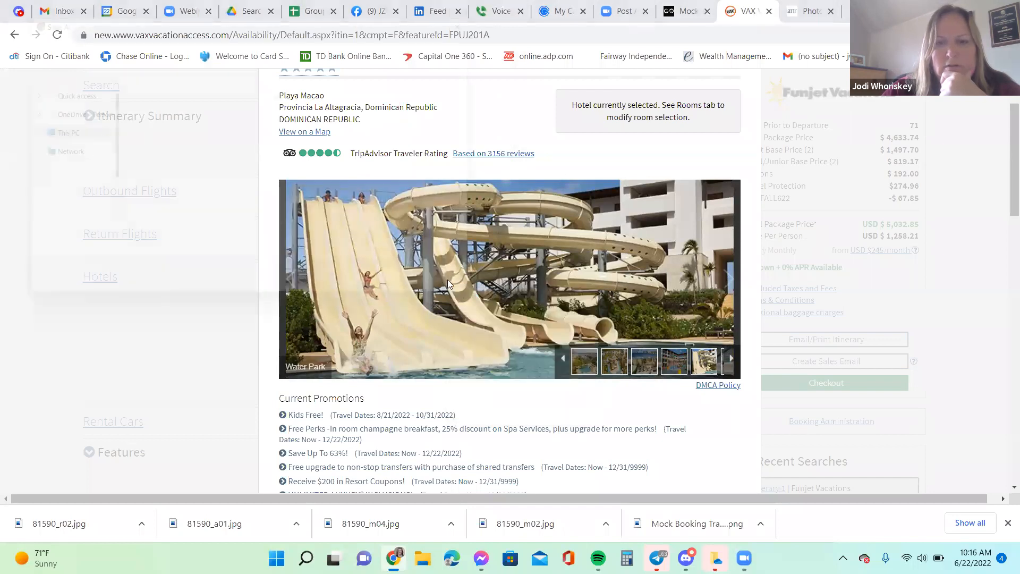
click(399, 297)
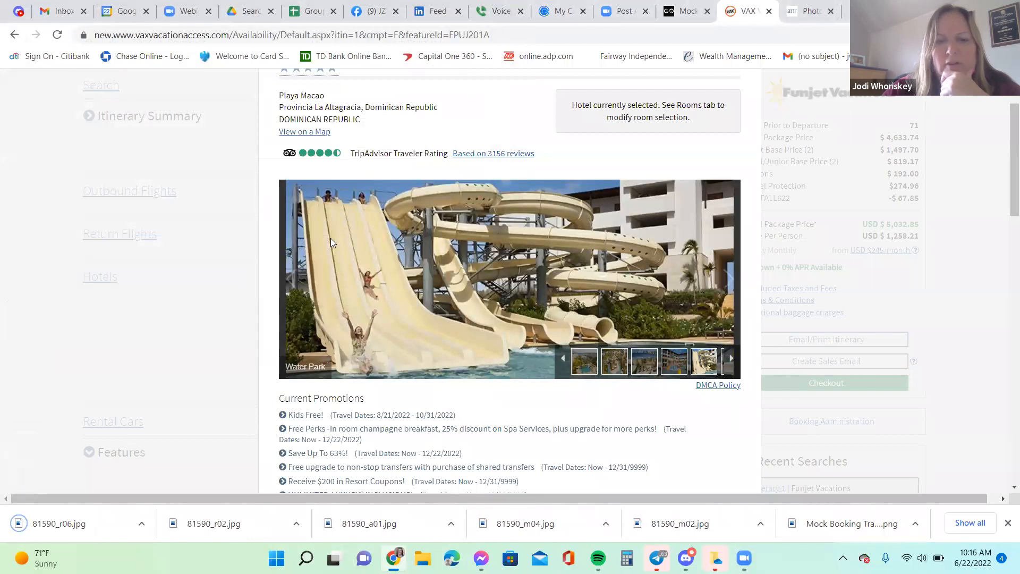
Look through the slideshow's remaining resort photos, wrapping around past the Lobby picture to the Portofino Italian Restaurant
click(725, 286)
click(725, 290)
click(724, 292)
click(724, 292)
click(724, 292)
click(723, 292)
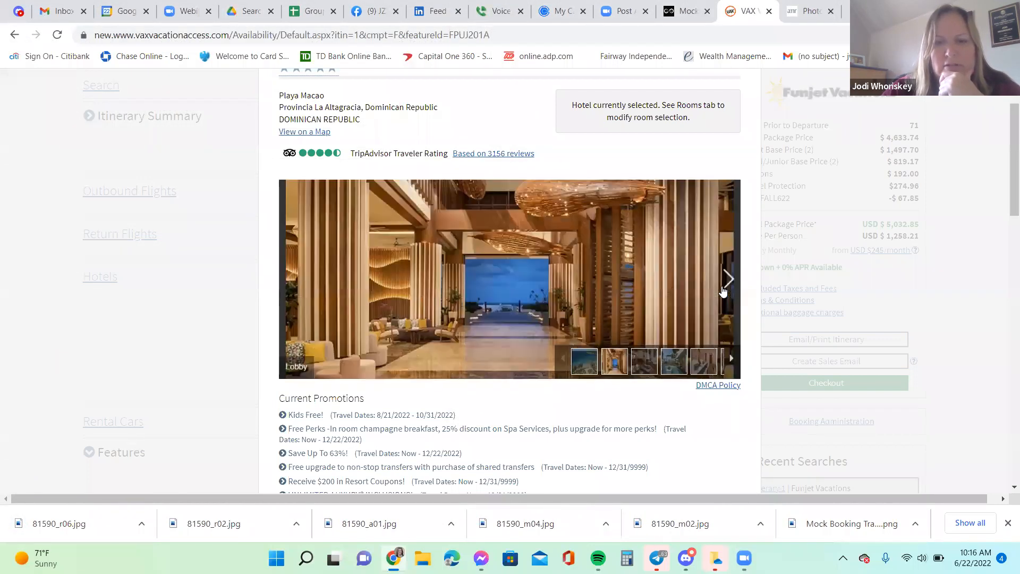
click(723, 291)
click(723, 292)
click(723, 292)
click(724, 292)
click(724, 292)
click(723, 291)
click(723, 291)
click(723, 291)
click(724, 291)
click(723, 292)
click(723, 291)
click(724, 291)
click(723, 291)
click(723, 292)
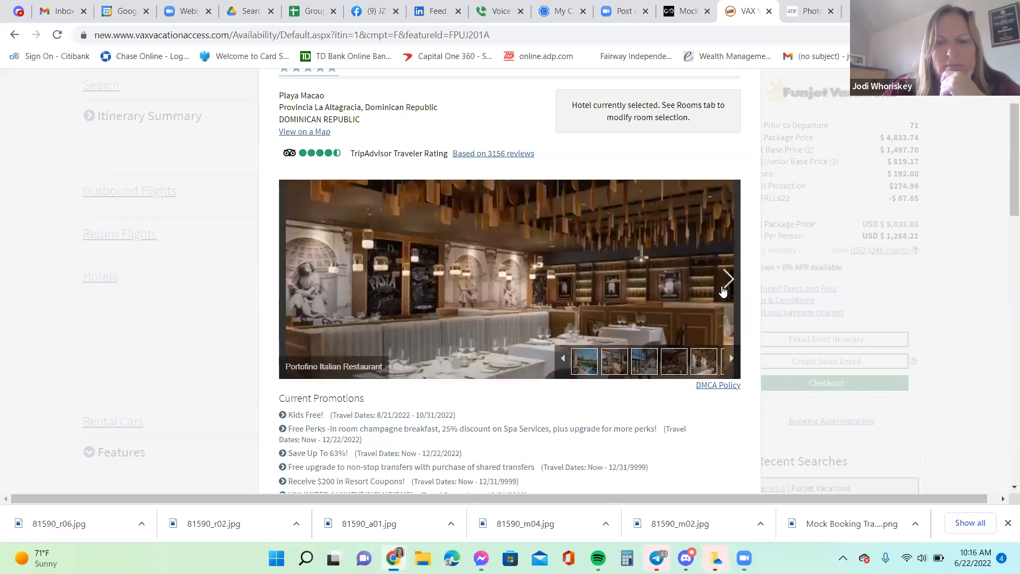
Bring up the Oceana Restaurant photo and save it as a JPEG in Downloads
click(723, 291)
click(724, 292)
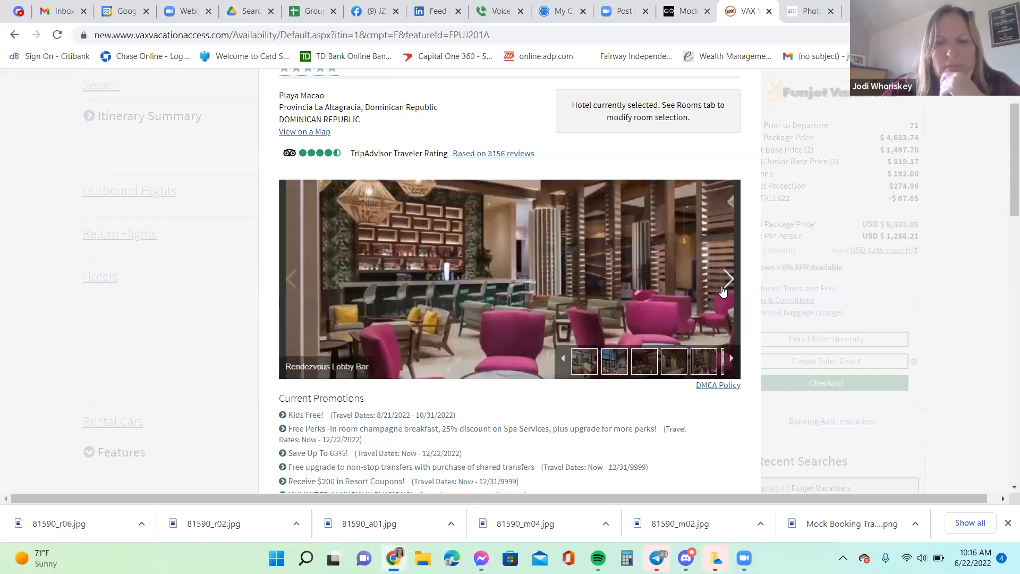
click(724, 292)
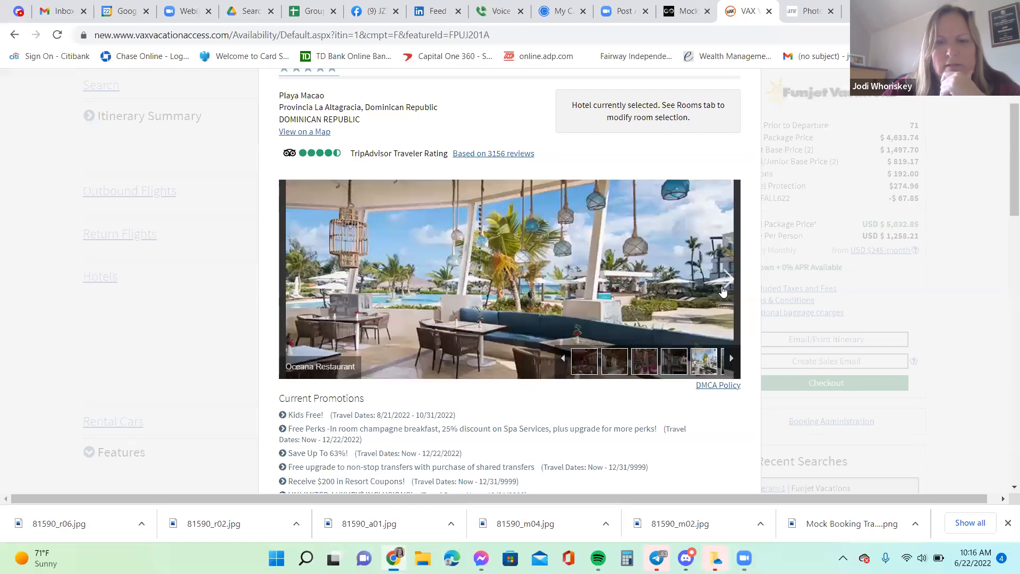
right_click(486, 258)
click(466, 301)
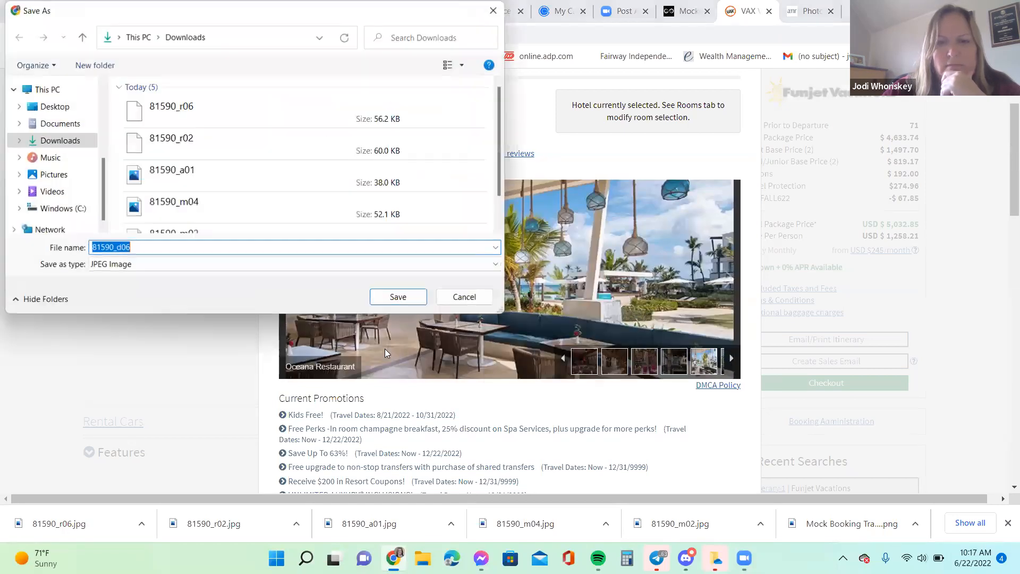
click(397, 295)
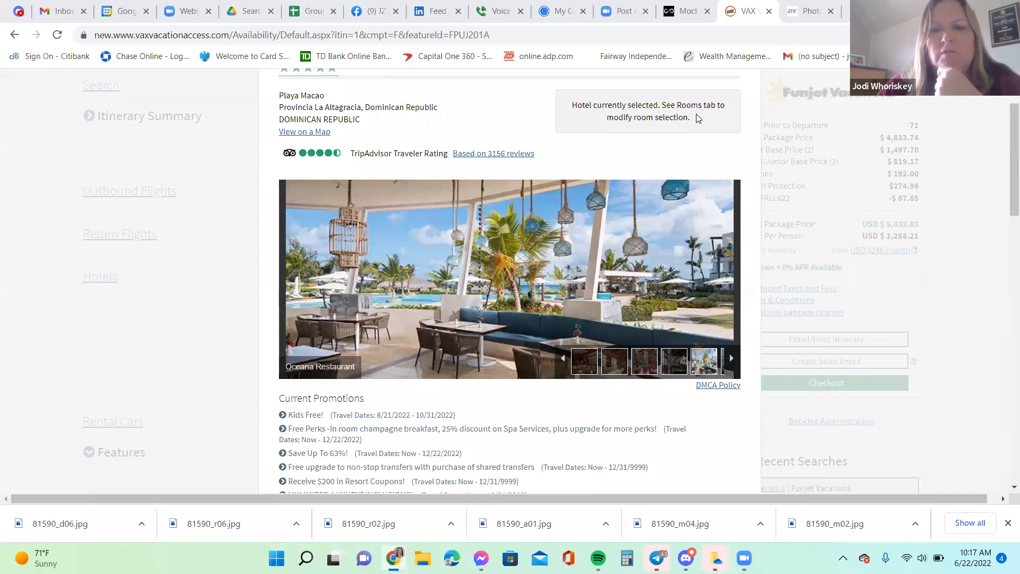
Close the Dreams Macao Beach hotel details and open the package's email/print itinerary form
scroll(635, 253, up, 2)
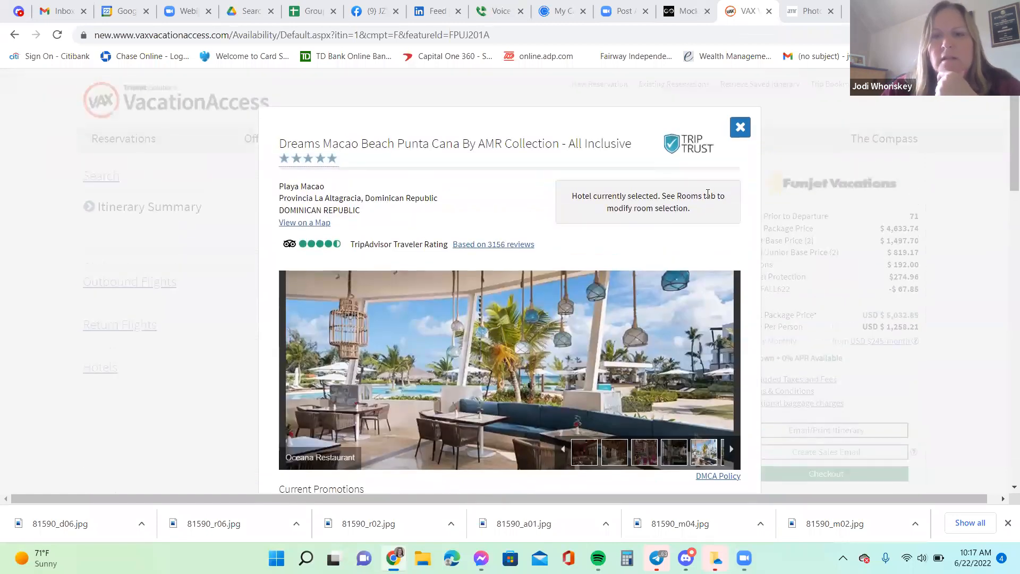
click(739, 126)
scroll(523, 221, down, 2)
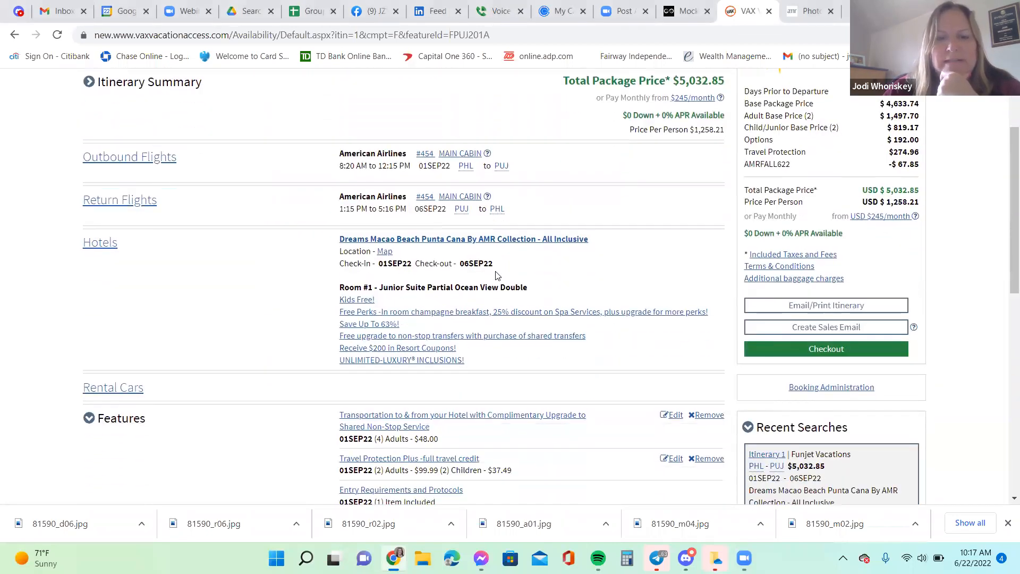
click(767, 299)
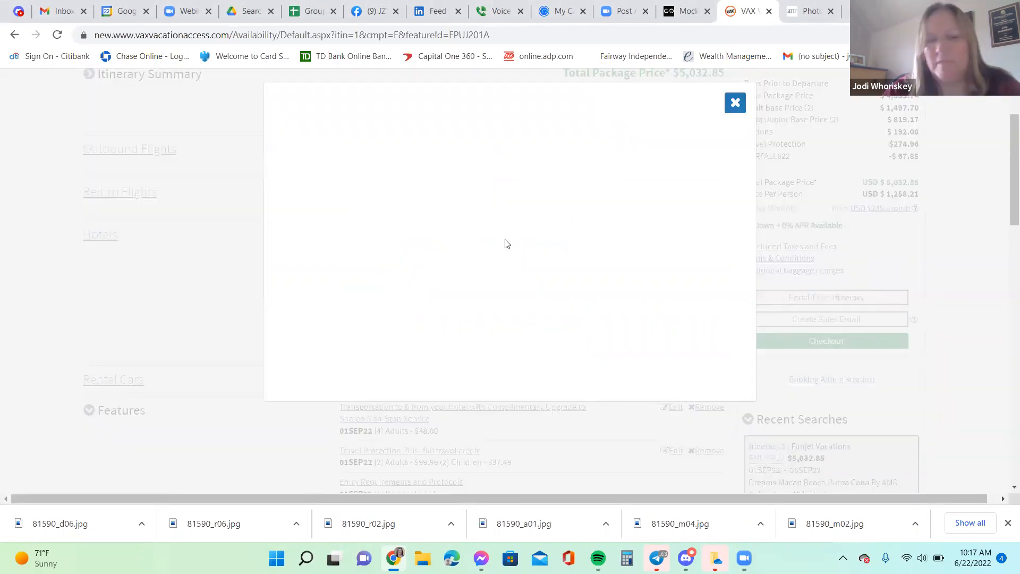
Review the itinerary email's payment schedule, flights, hotel promotions, inclusions and price summary, and close the form
scroll(505, 243, down, 4)
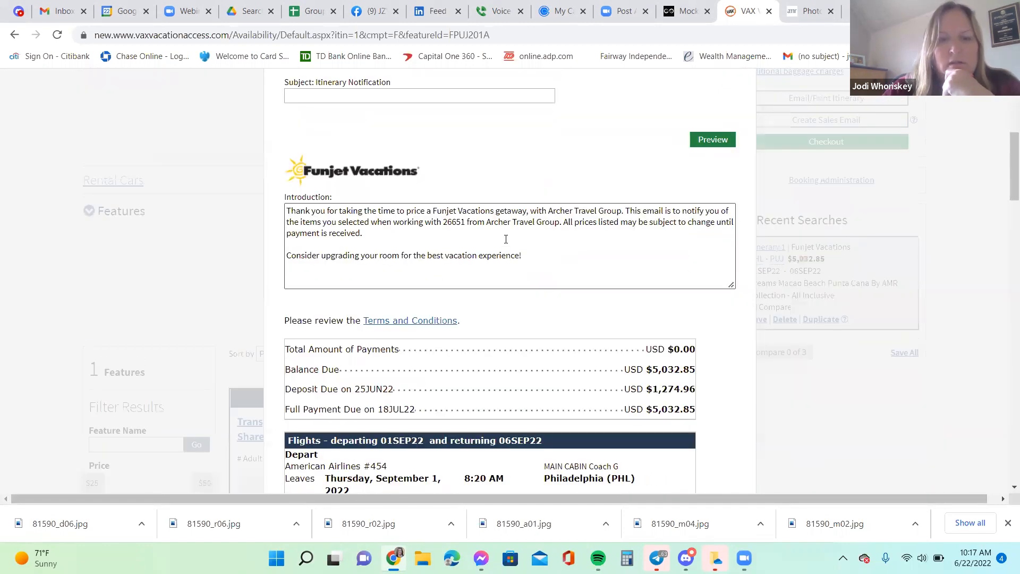
scroll(505, 240, down, 2)
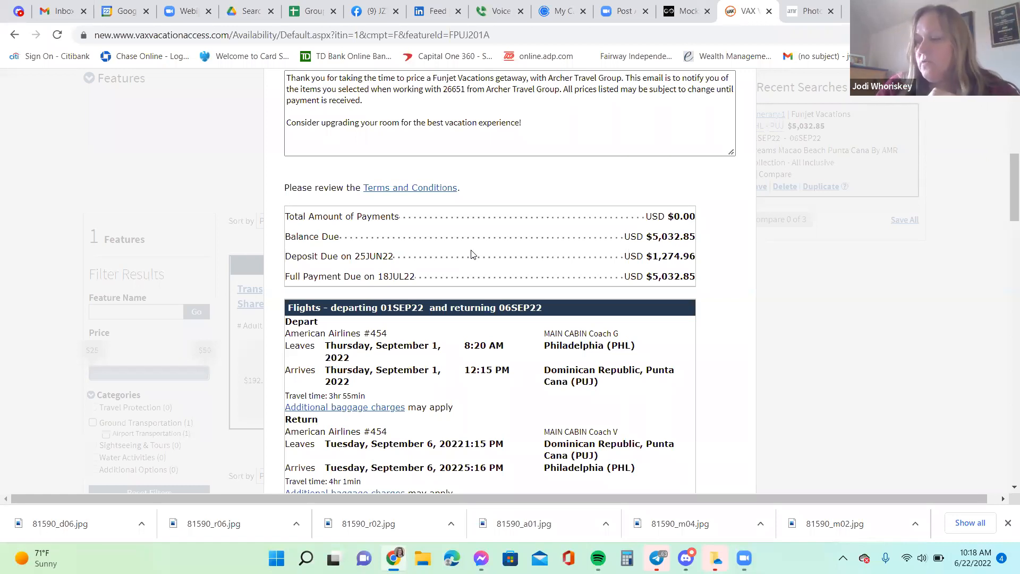
scroll(338, 316, down, 7)
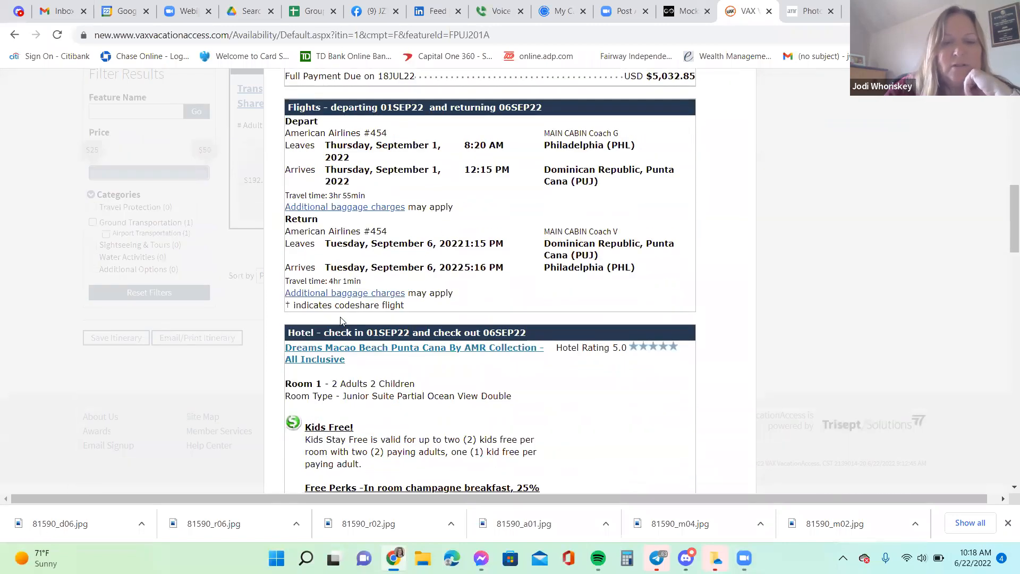
scroll(408, 293, down, 1)
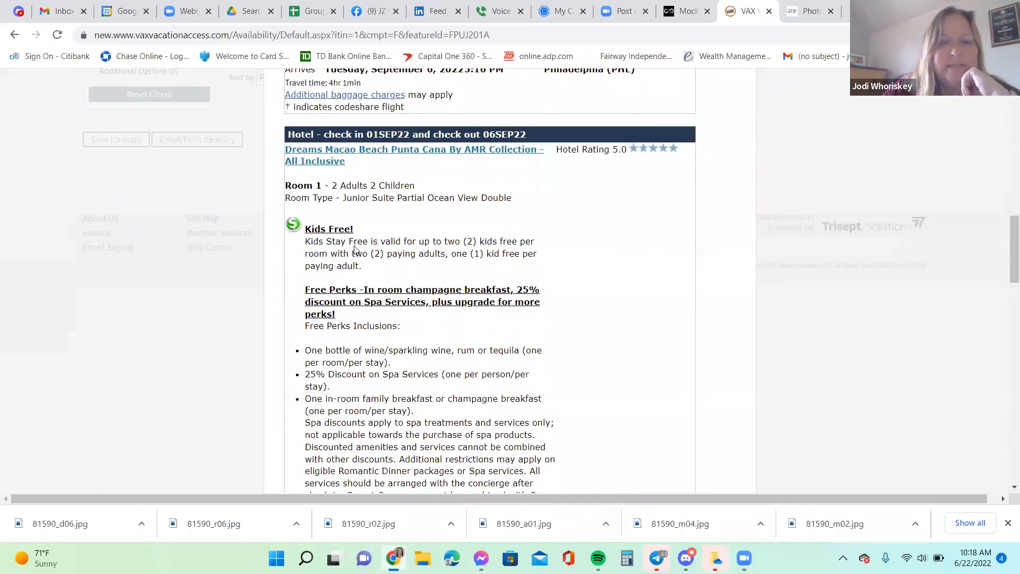
scroll(415, 250, down, 3)
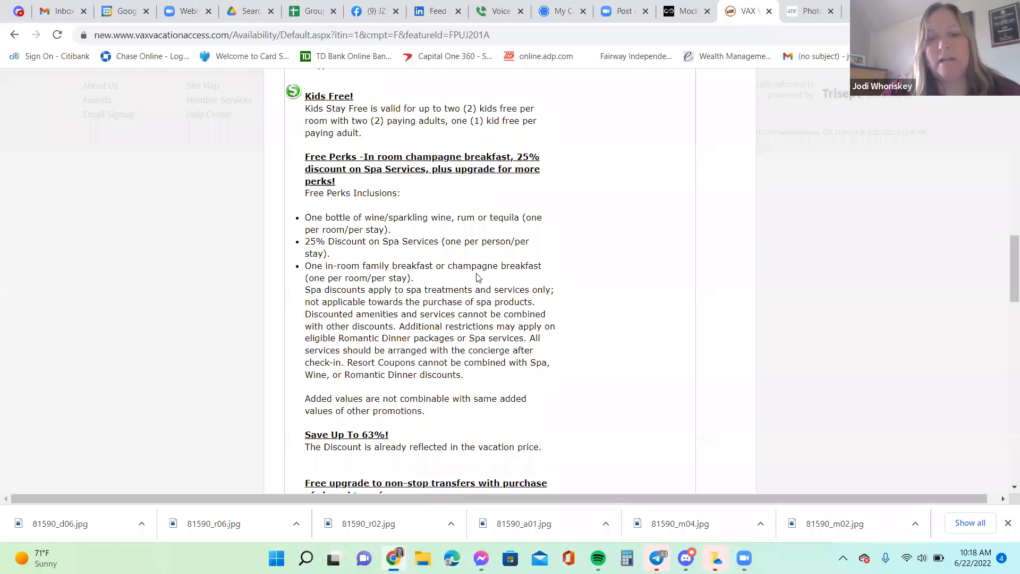
scroll(475, 278, down, 2)
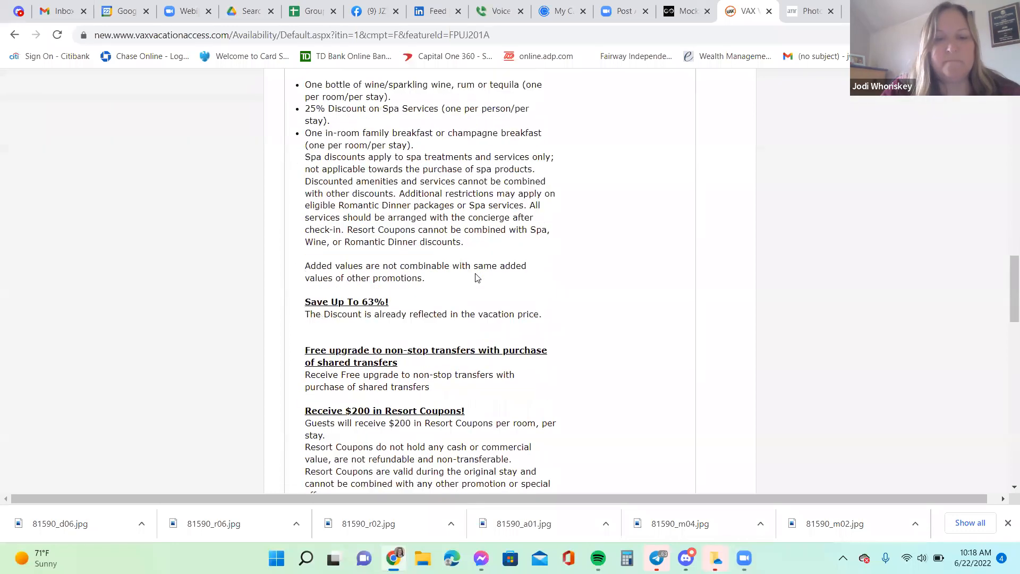
scroll(467, 277, down, 1)
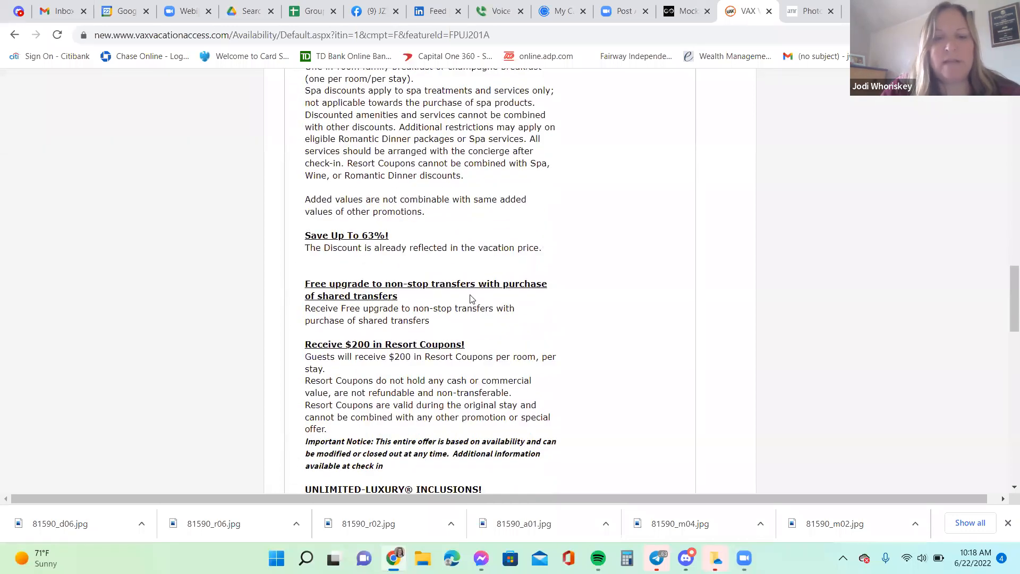
scroll(453, 292, down, 2)
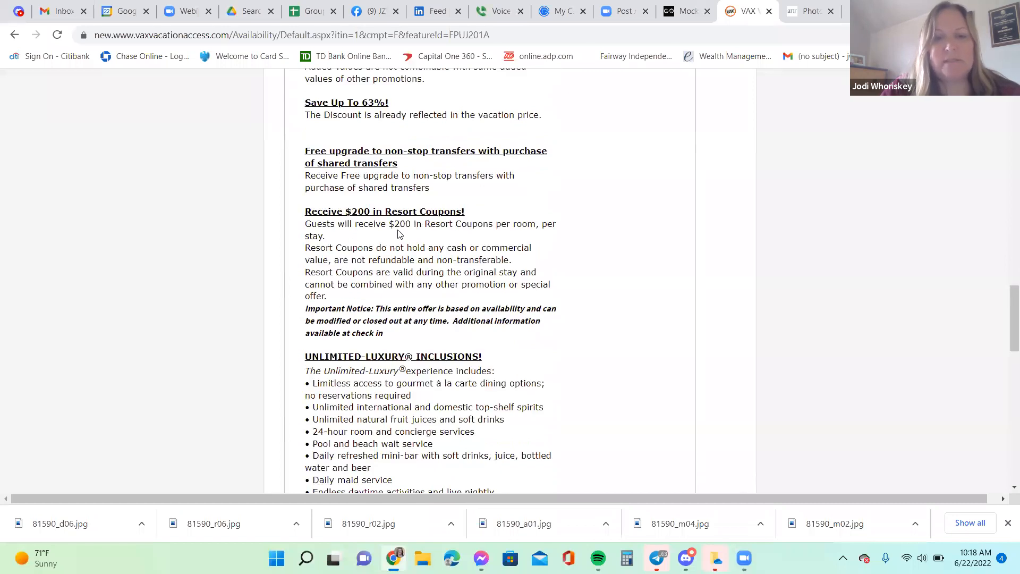
scroll(400, 240, down, 6)
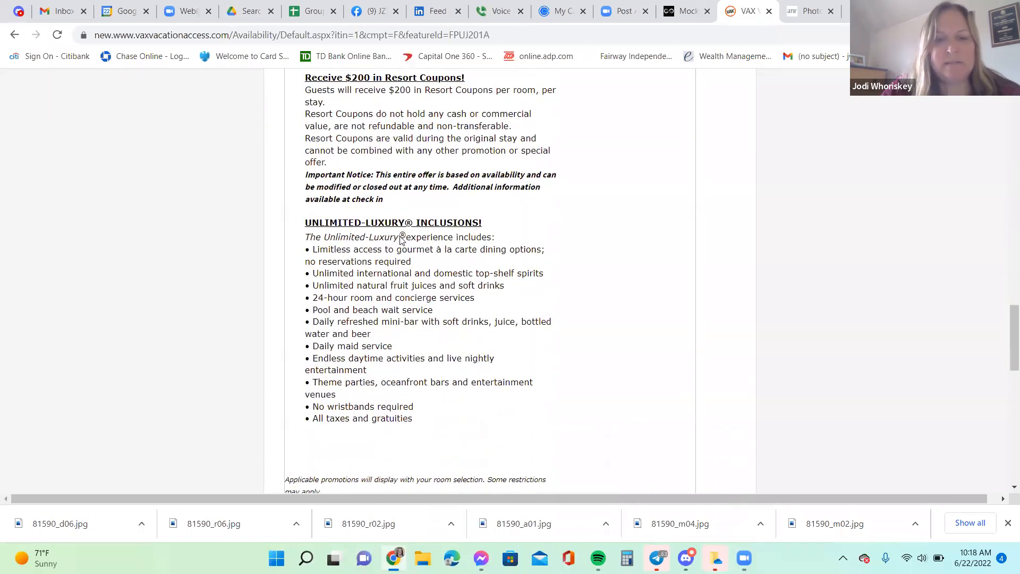
scroll(400, 240, down, 5)
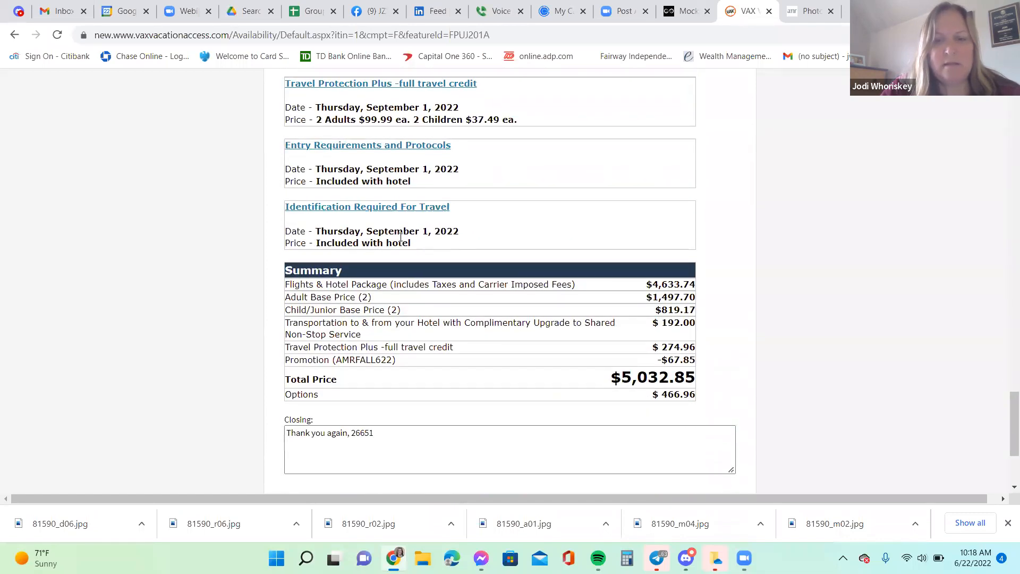
scroll(400, 240, up, 20)
scroll(416, 244, up, 2)
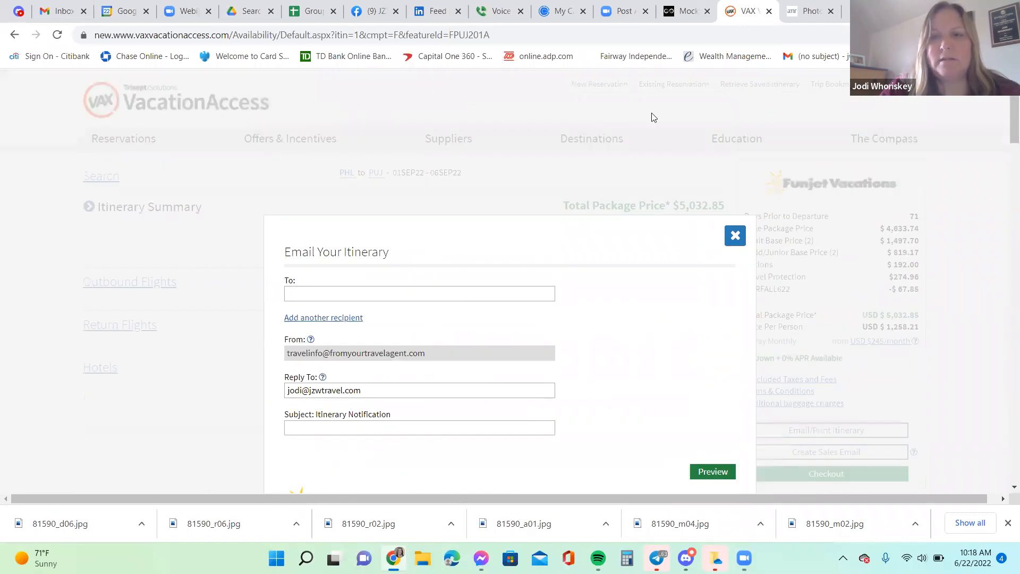
click(736, 235)
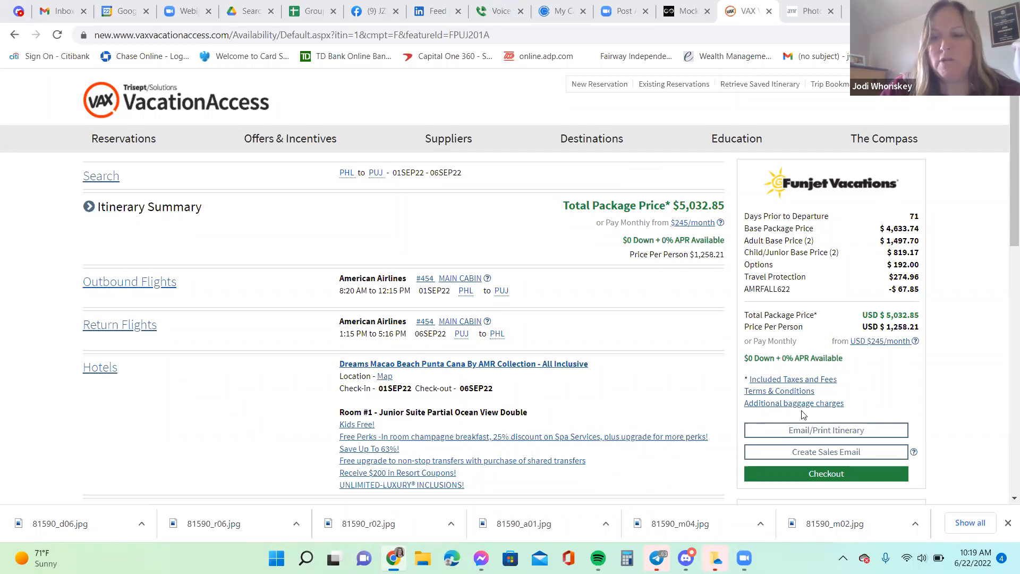
Reopen the itinerary email to check the Unlimited-Luxury inclusions, hotel advisories and add-ons, and close it unsent
click(813, 430)
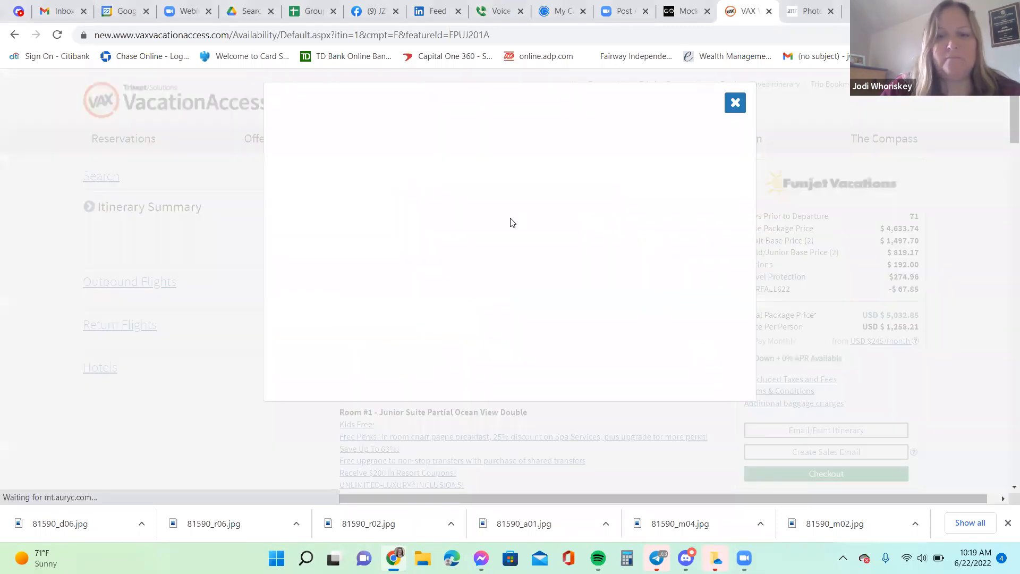
scroll(510, 222, down, 5)
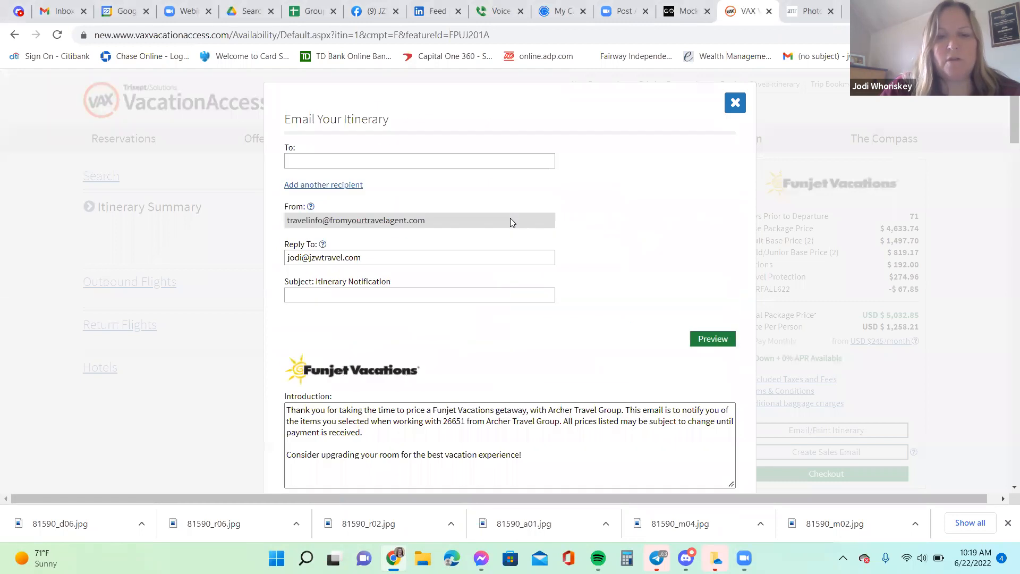
scroll(510, 222, down, 20)
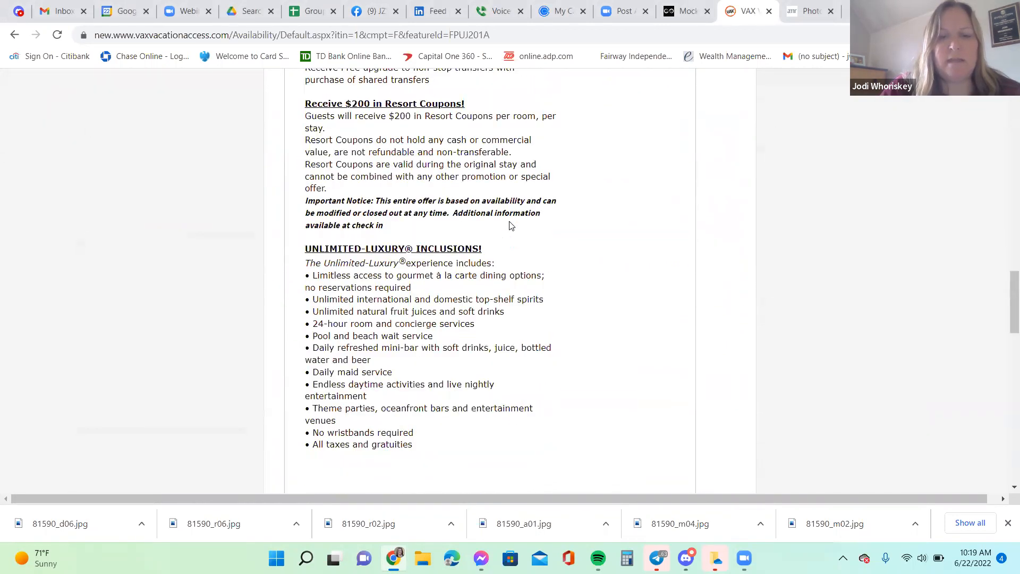
scroll(510, 221, down, 2)
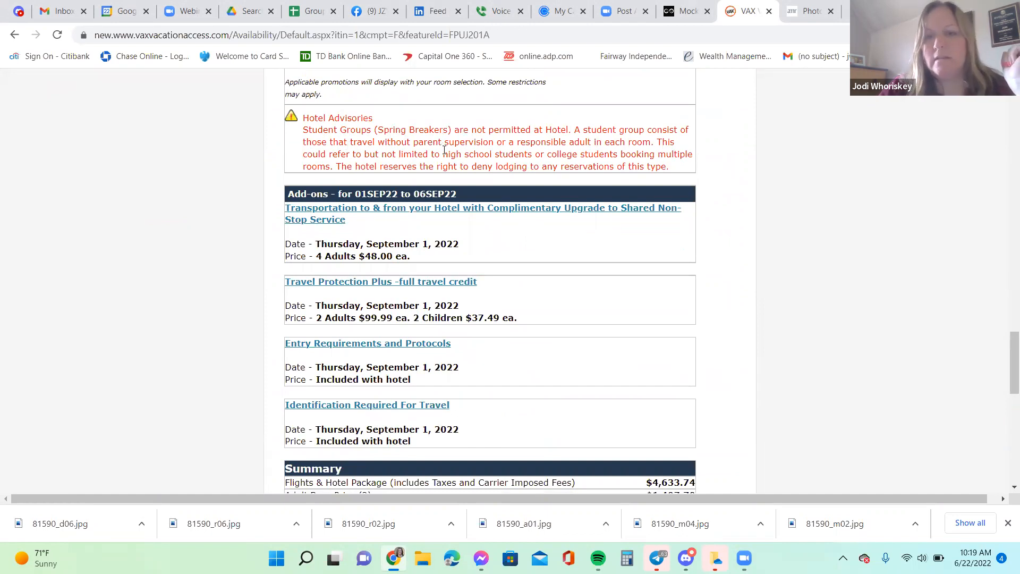
scroll(500, 176, up, 5)
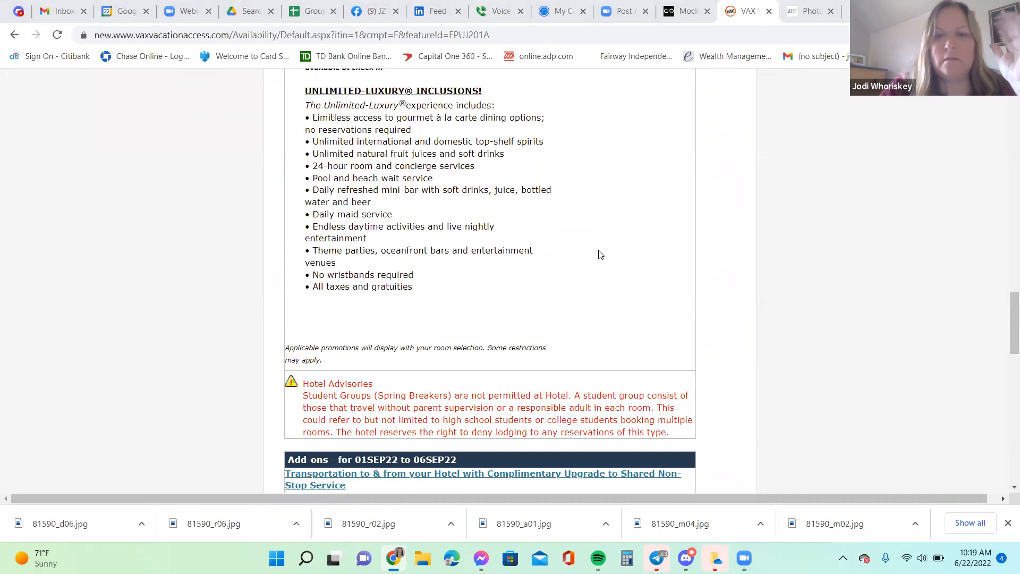
scroll(674, 211, up, 20)
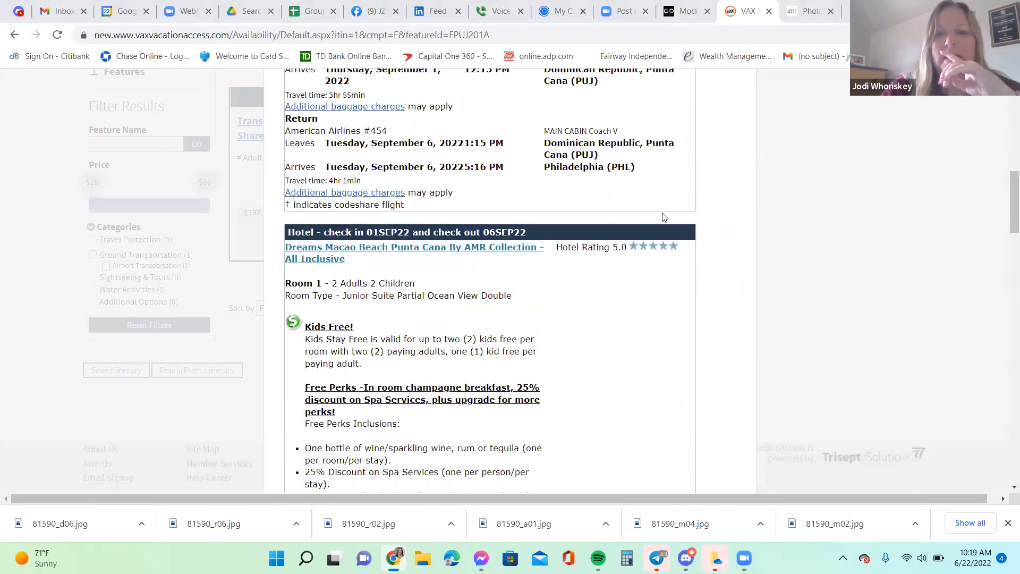
scroll(692, 196, up, 4)
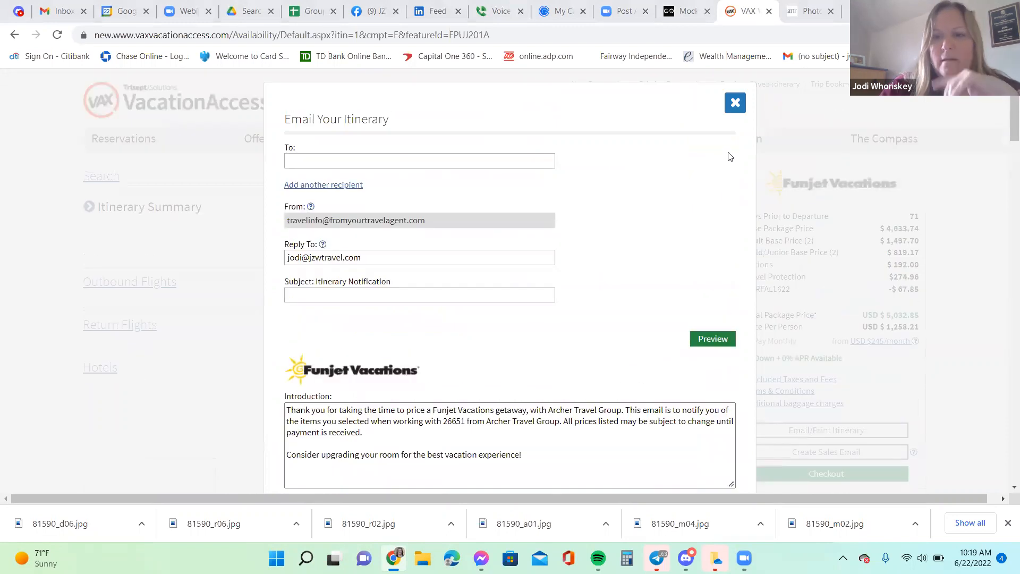
click(735, 104)
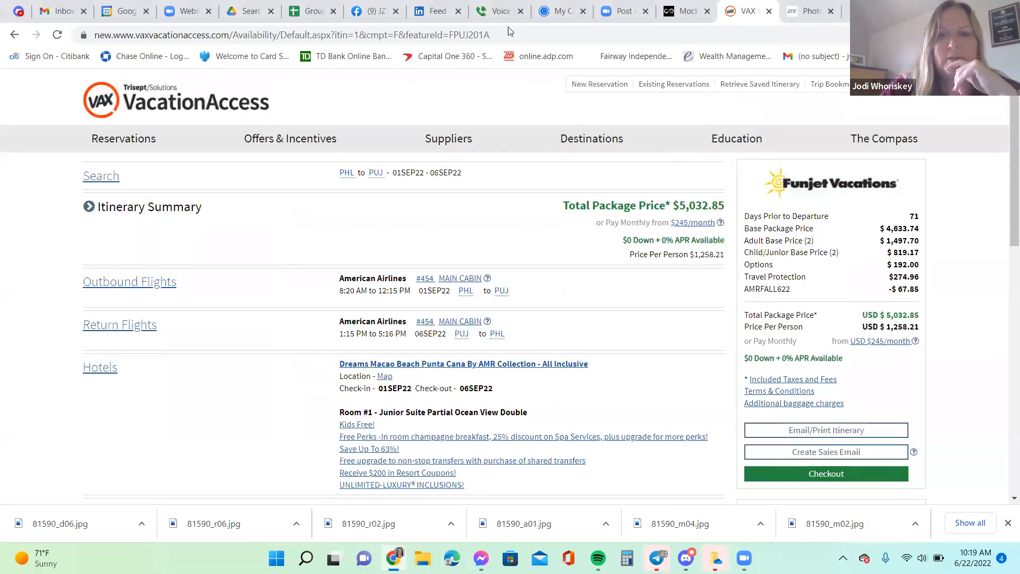
Switch to the JZW Travel page on Facebook and switch into its page profile to manage it
click(372, 10)
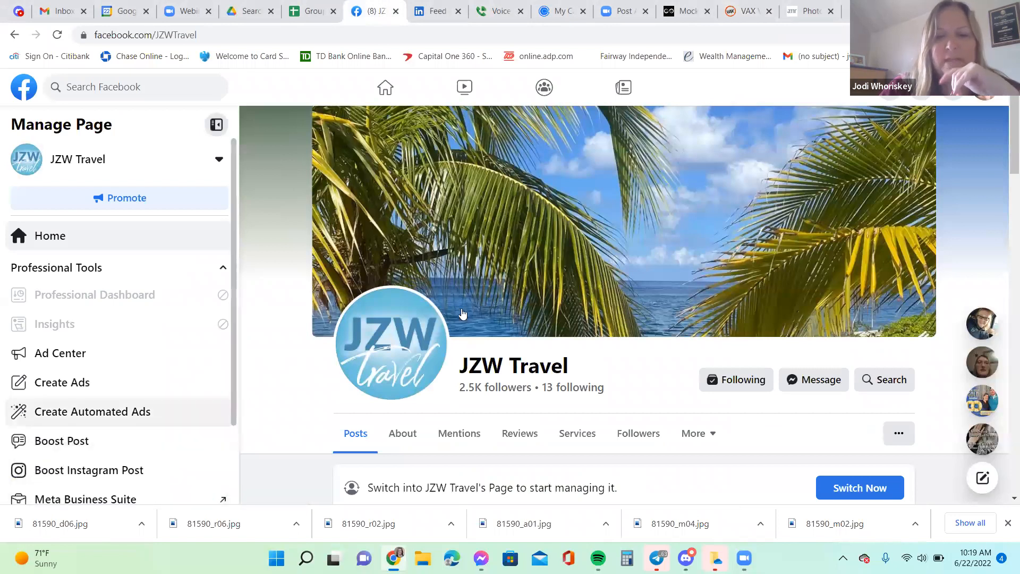
scroll(237, 393, down, 3)
click(209, 415)
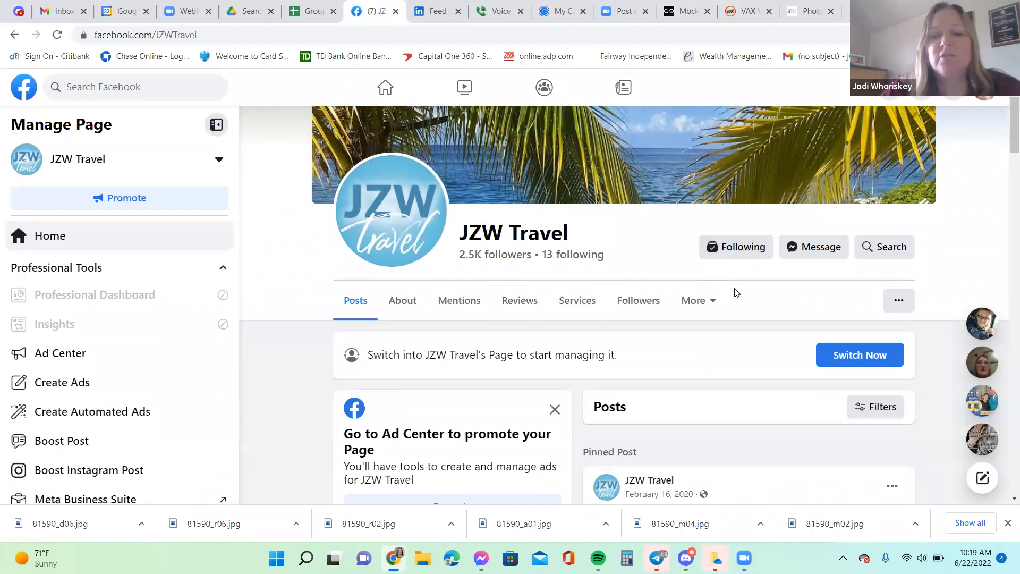
click(839, 361)
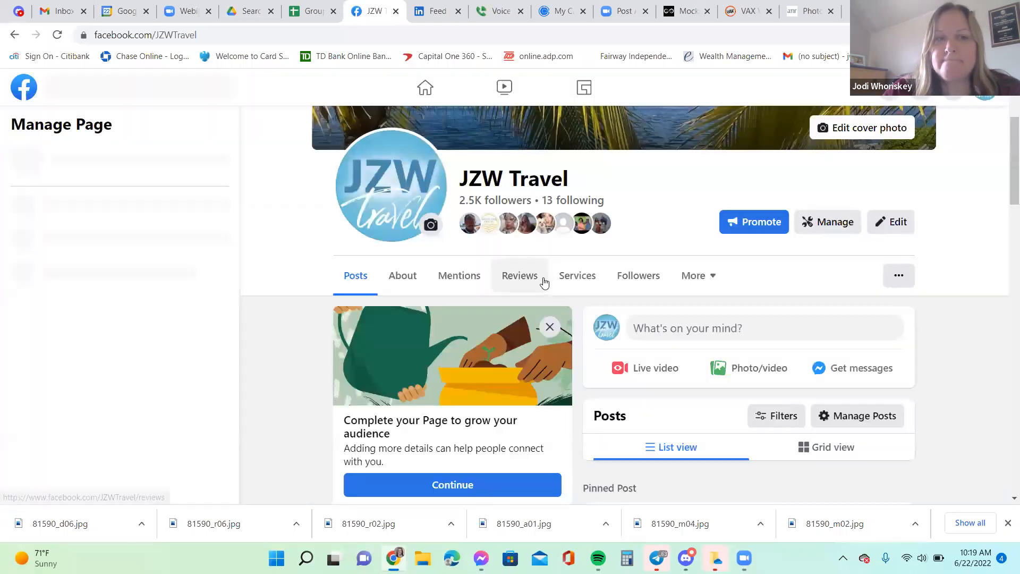
scroll(641, 281, down, 1)
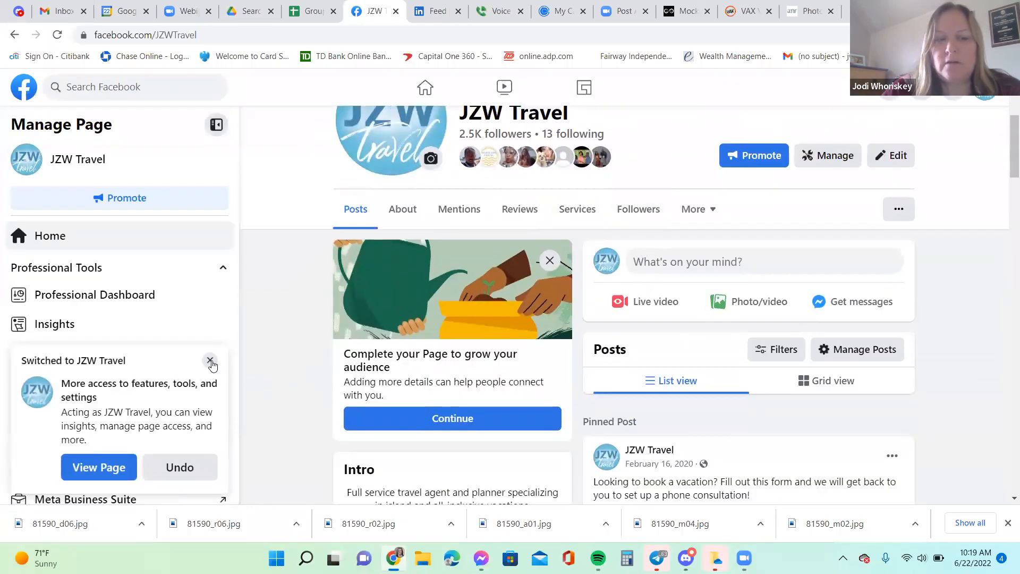
click(210, 360)
click(740, 304)
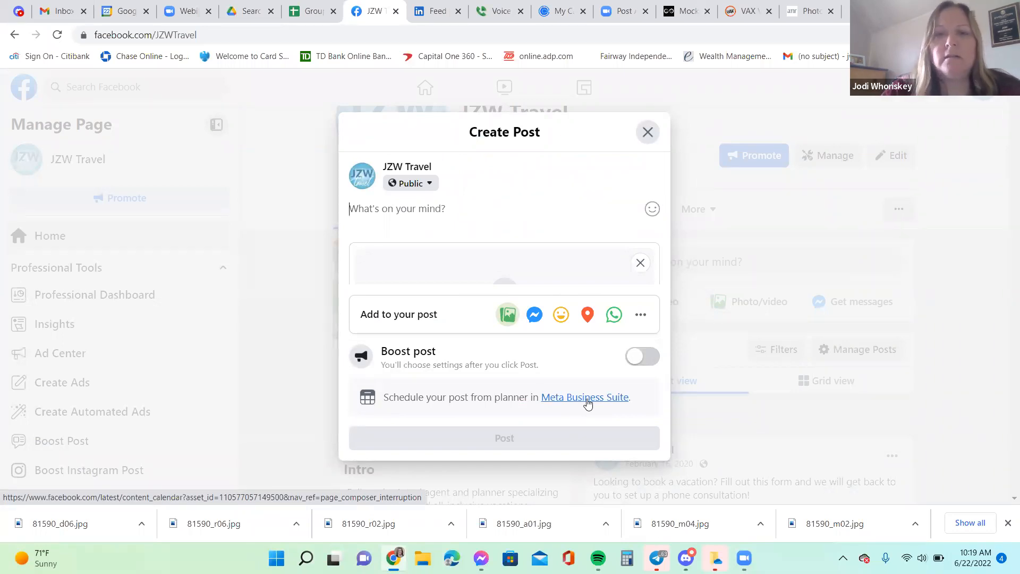
click(646, 133)
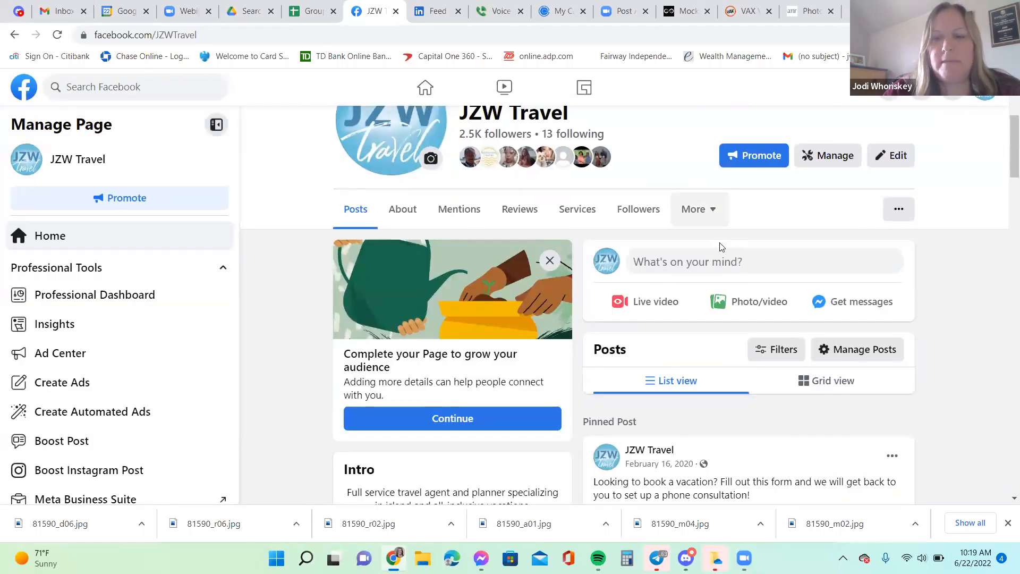
Look through the JZW Travel page's earlier posts for the June 12 Cabo package offer
scroll(721, 247, down, 20)
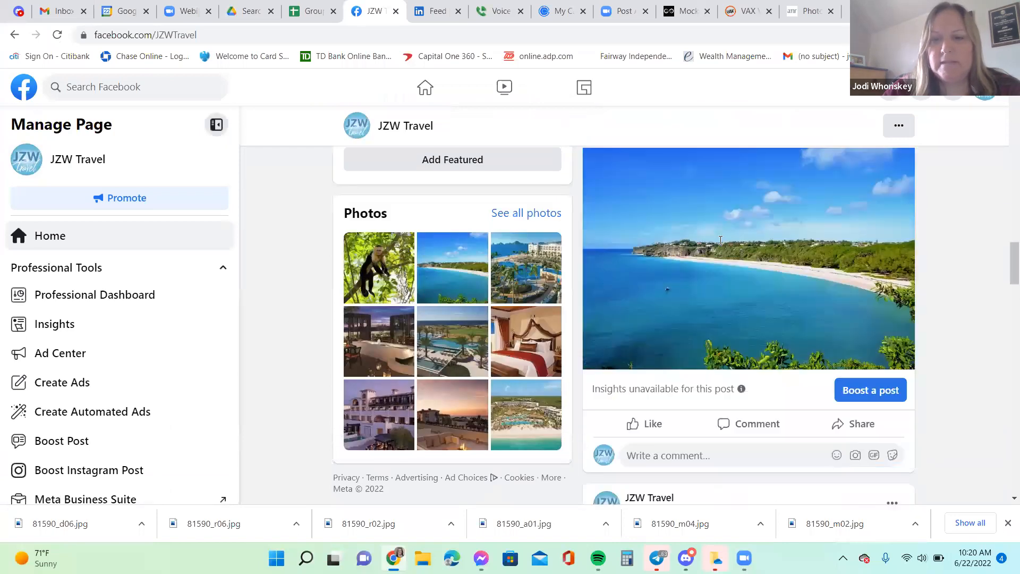
scroll(720, 240, down, 15)
scroll(721, 245, up, 10)
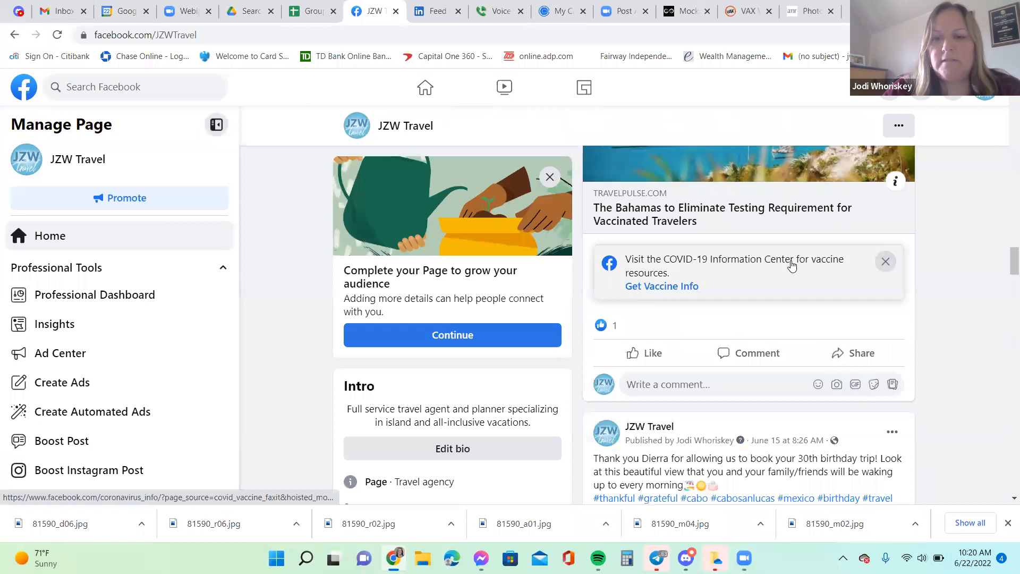
scroll(791, 265, down, 5)
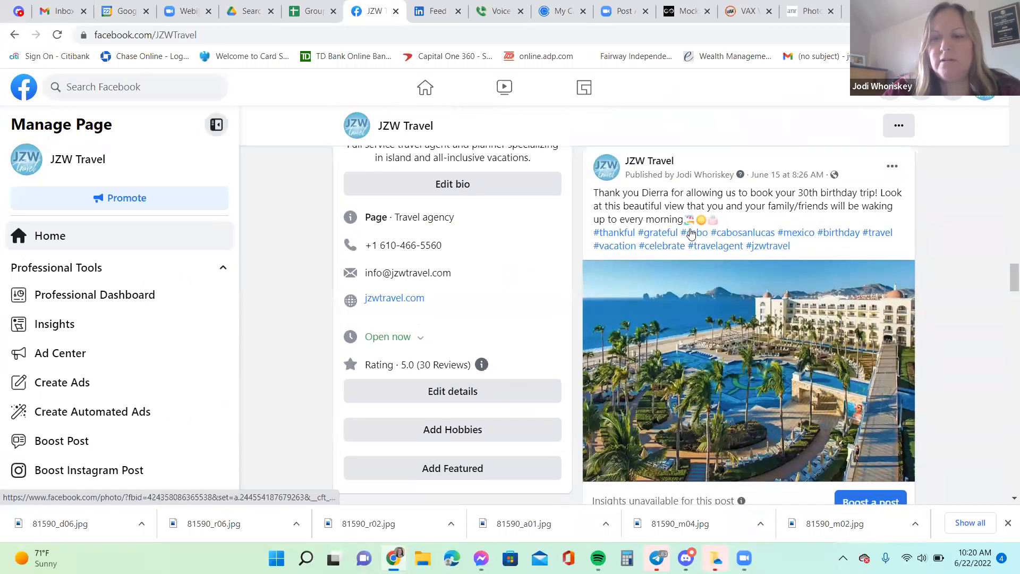
scroll(690, 314, down, 5)
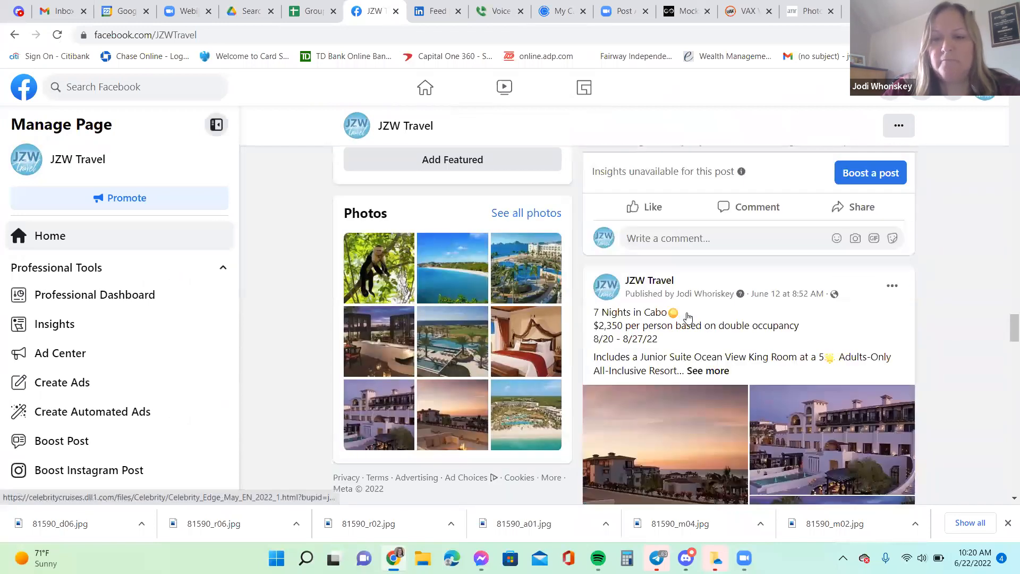
scroll(687, 316, up, 5)
scroll(745, 313, up, 3)
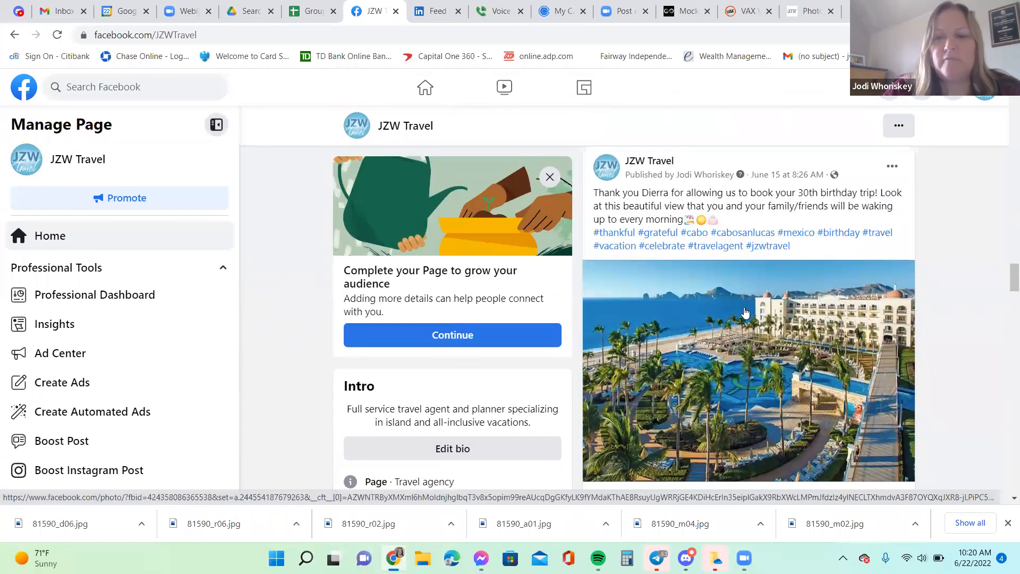
scroll(745, 312, down, 10)
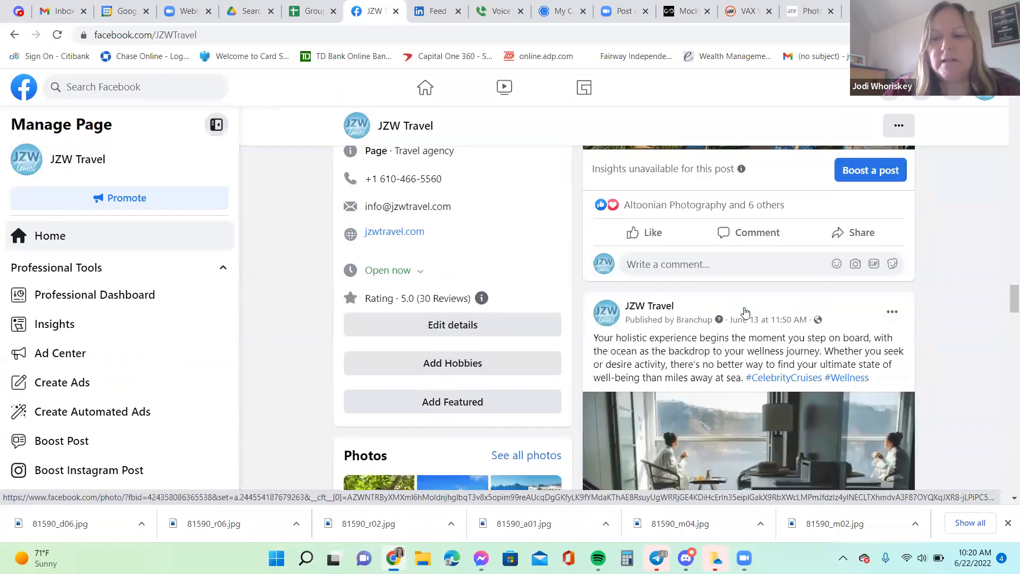
scroll(781, 392, down, 2)
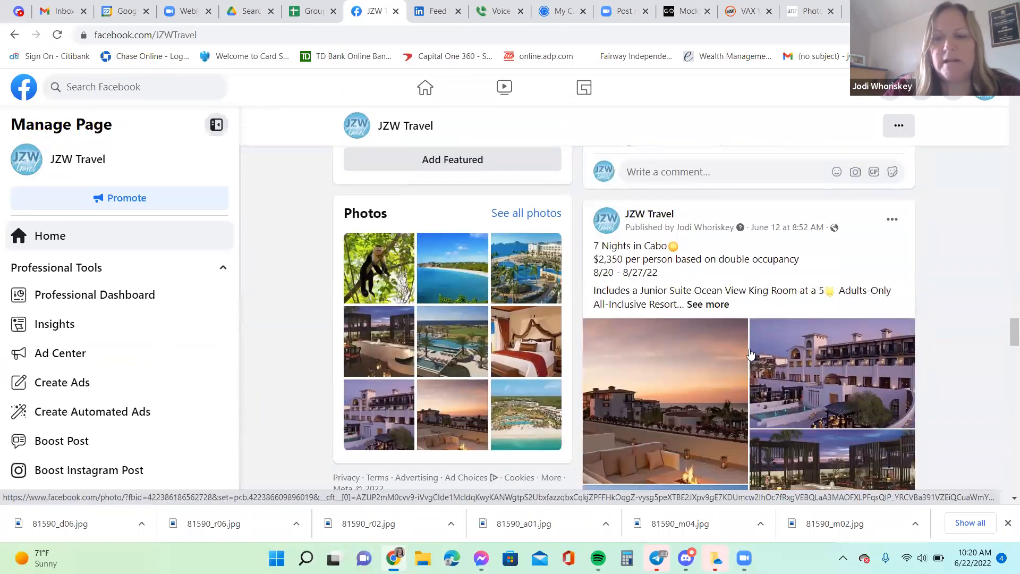
Expand the "7 Nights in Cabo" post and copy its full text, including the hashtags
click(710, 305)
scroll(779, 402, down, 1)
scroll(779, 402, down, 6)
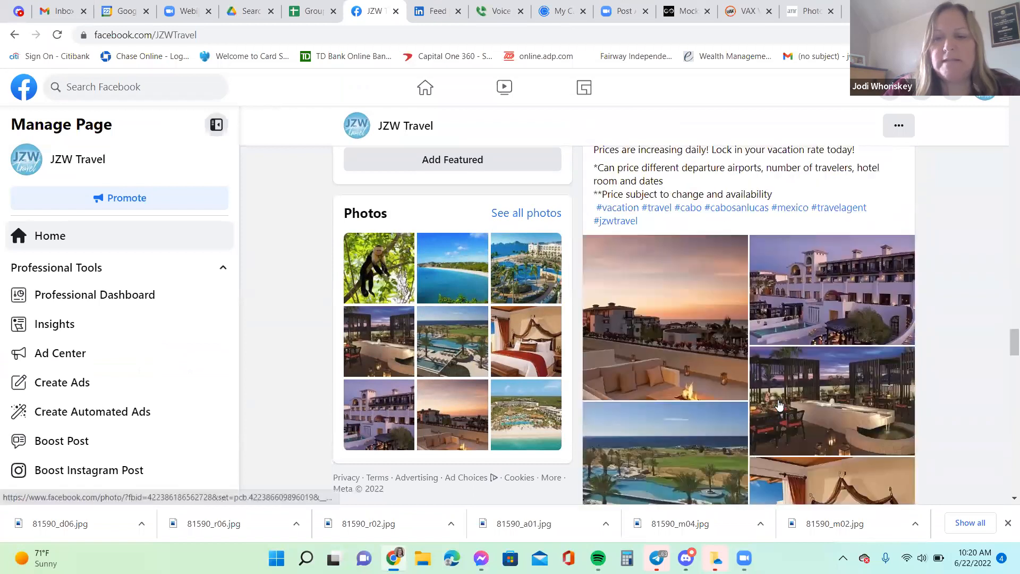
scroll(779, 414, up, 3)
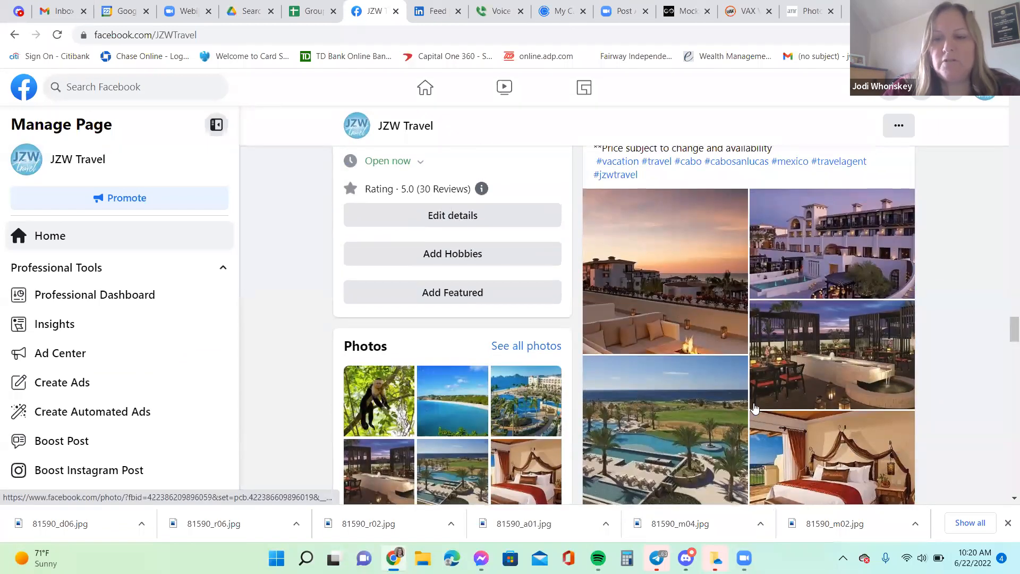
scroll(755, 407, up, 5)
drag(596, 181, 781, 445)
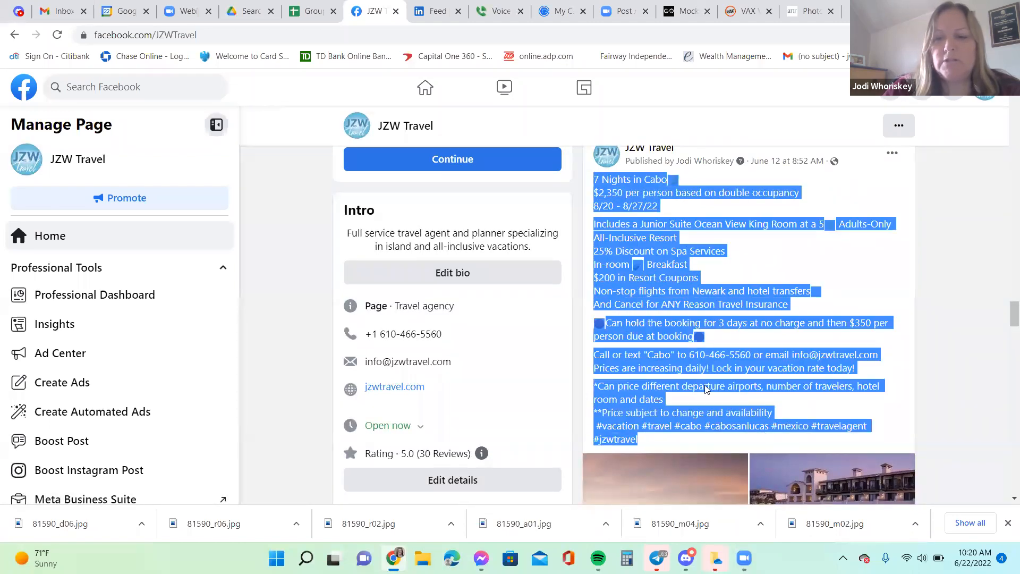
right_click(610, 268)
click(638, 286)
Start a new page post through the Meta Business Suite planner and set it to publish to the jzwtravel Instagram account as well
scroll(742, 343, up, 15)
scroll(741, 347, up, 10)
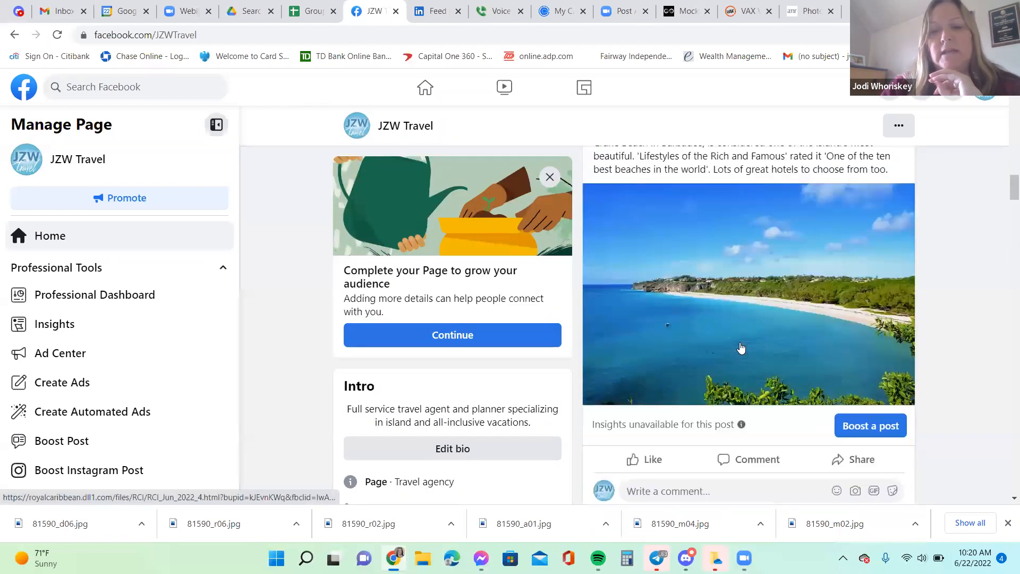
scroll(741, 367, up, 5)
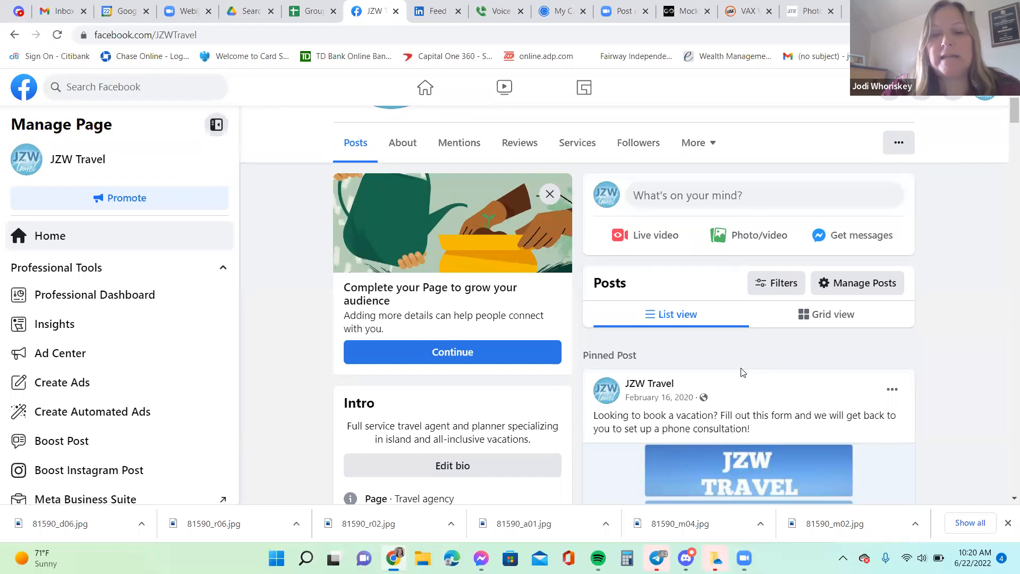
click(761, 243)
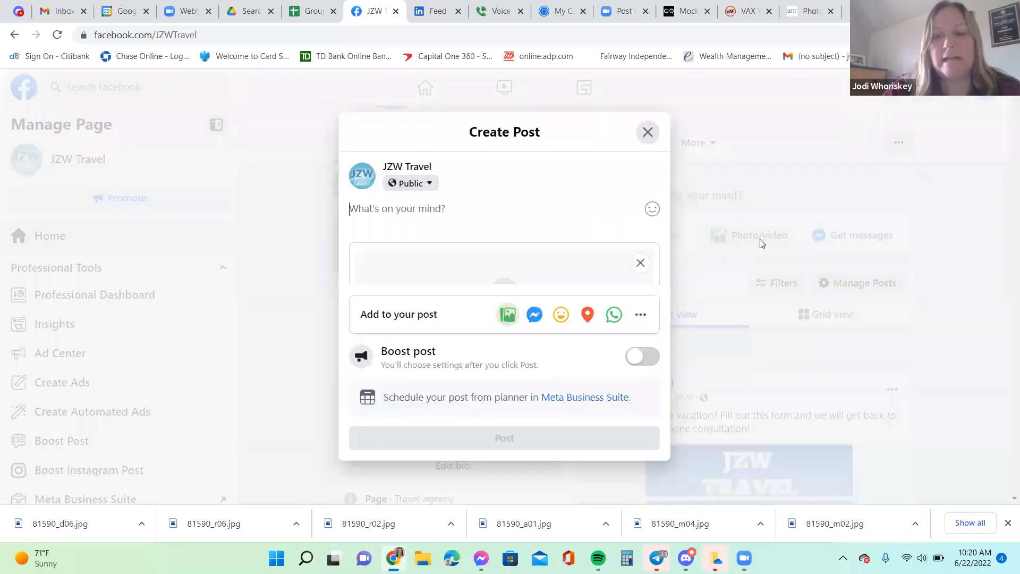
click(566, 397)
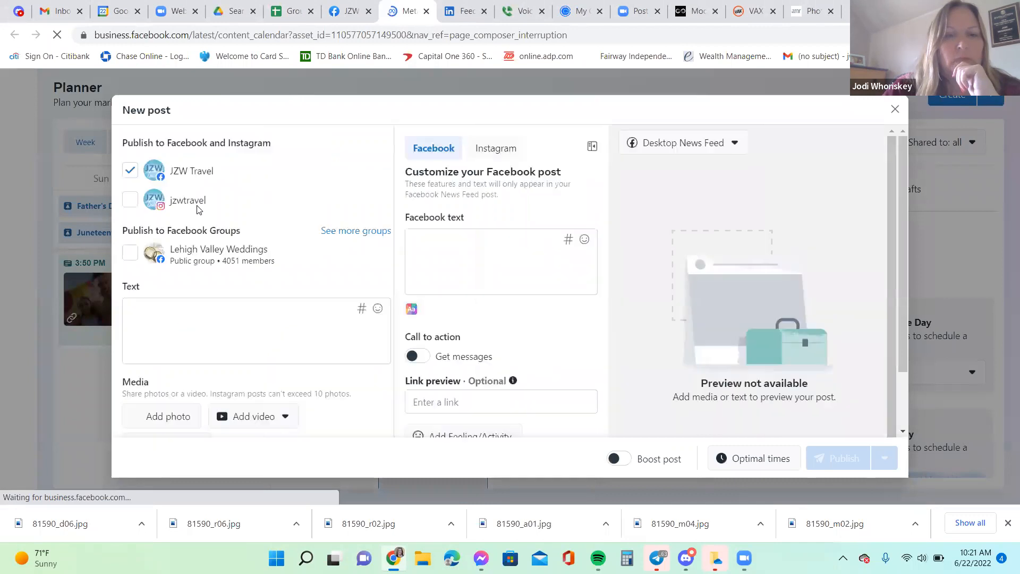
click(158, 205)
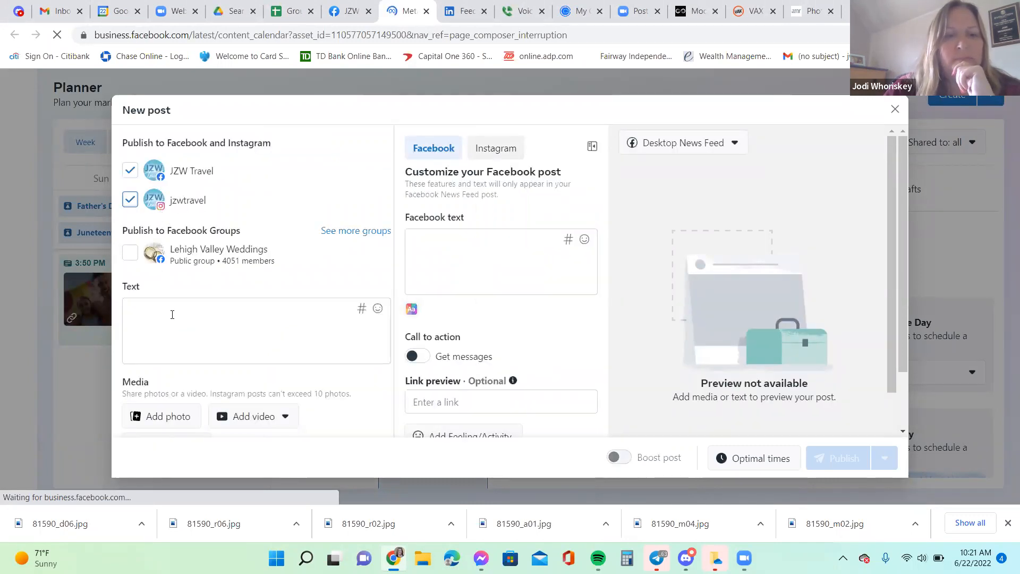
Paste the copied Cabo offer text into the new post's main text
right_click(172, 315)
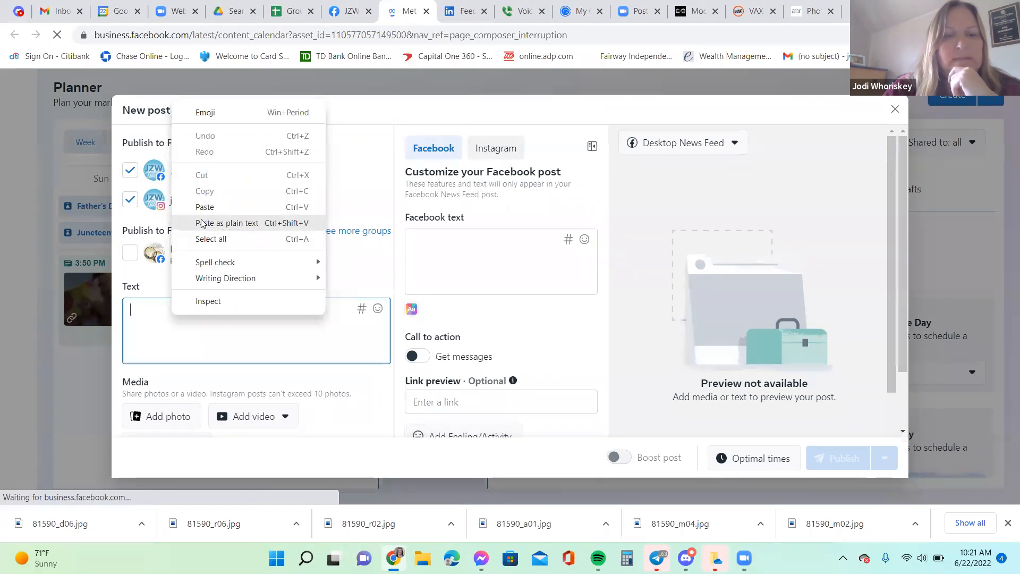
click(205, 241)
scroll(192, 339, up, 3)
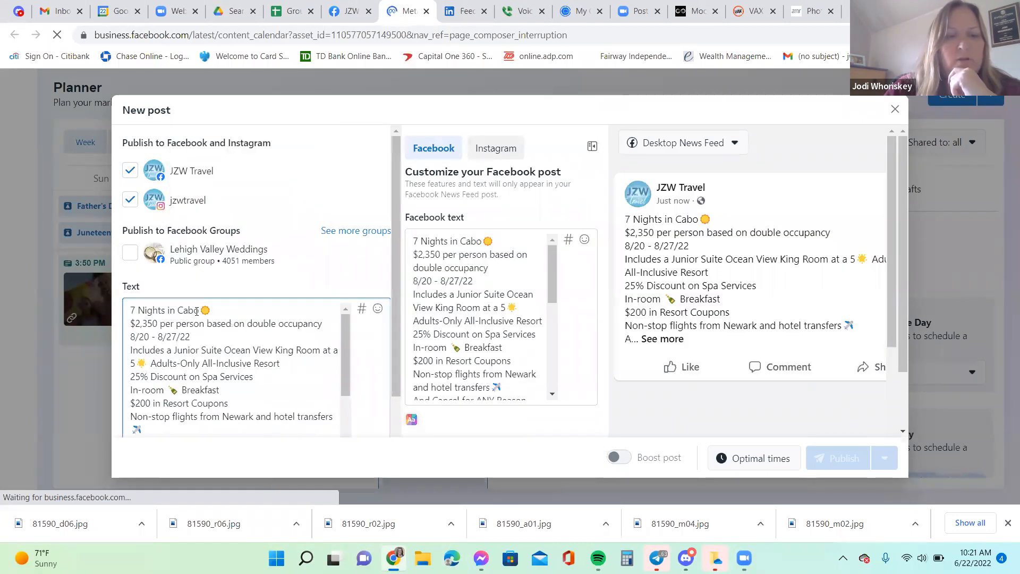
Replace the headline words "7 Nights in Cabo" with "Spend Labor Day Weekend in Punta Cana", dismissing the notification request
drag(199, 310, 129, 314)
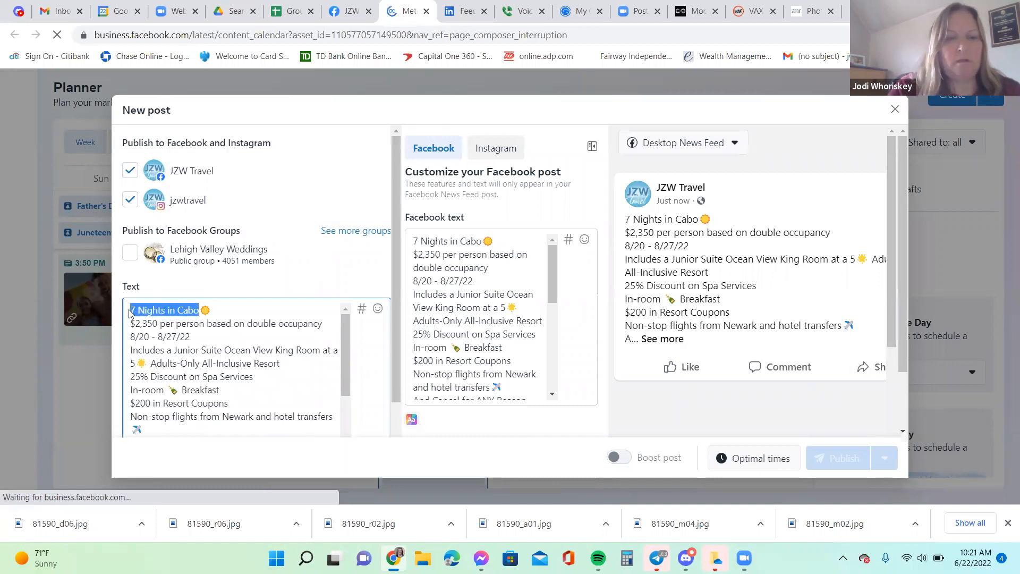
text(Spend)
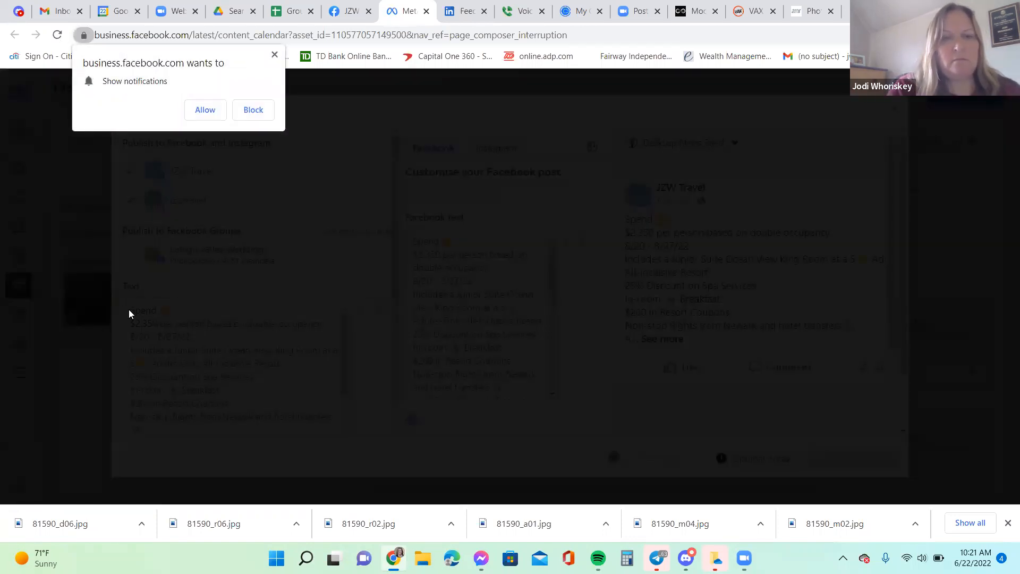
click(274, 55)
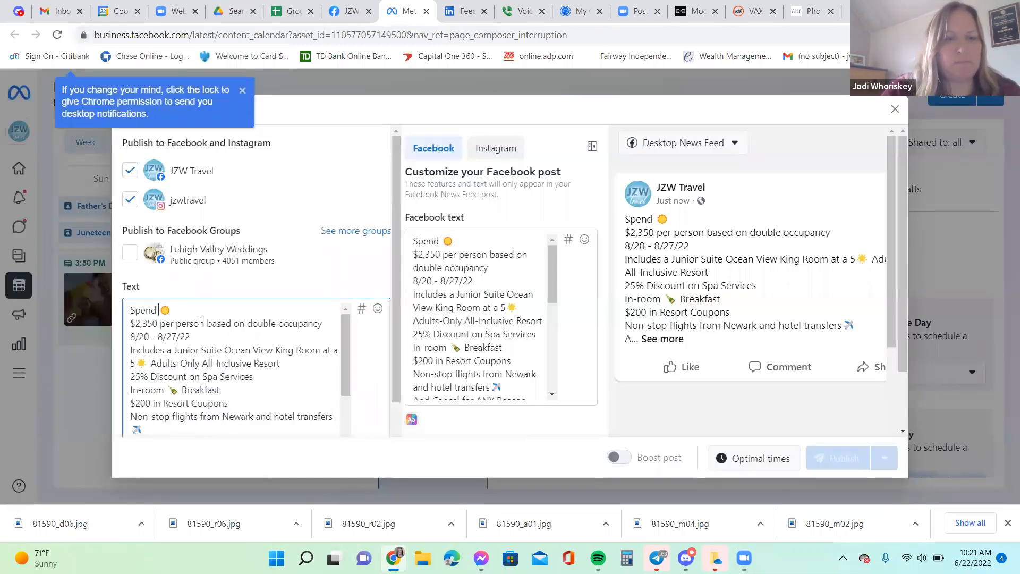
text(Lab)
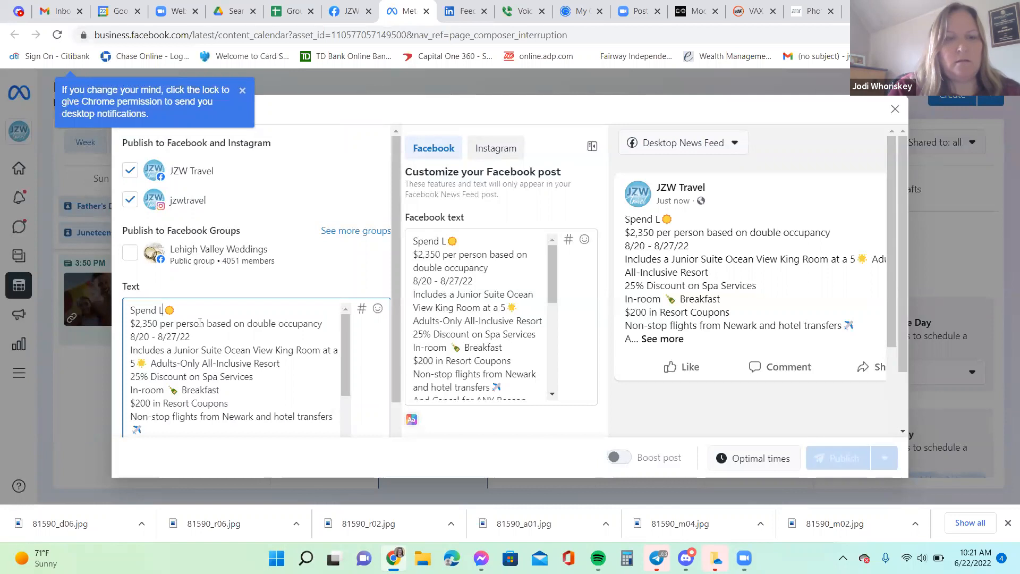
text(Day Weekend)
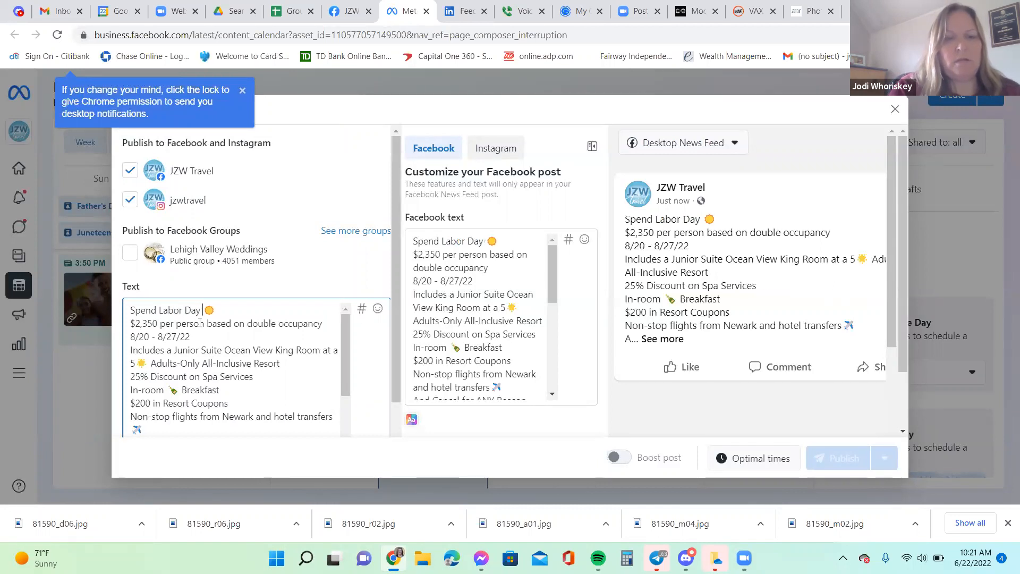
text( in )
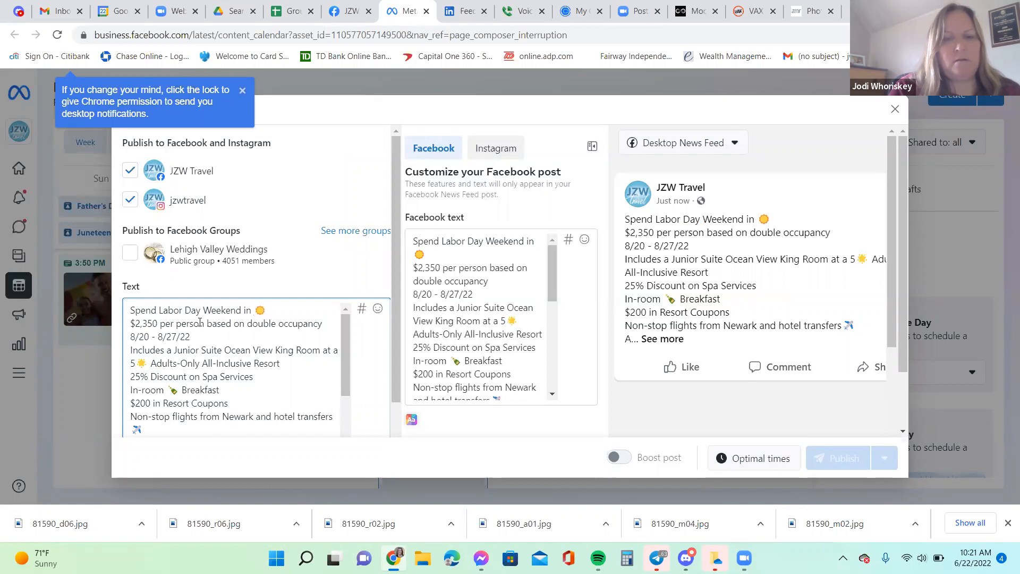
text(Punta Cana )
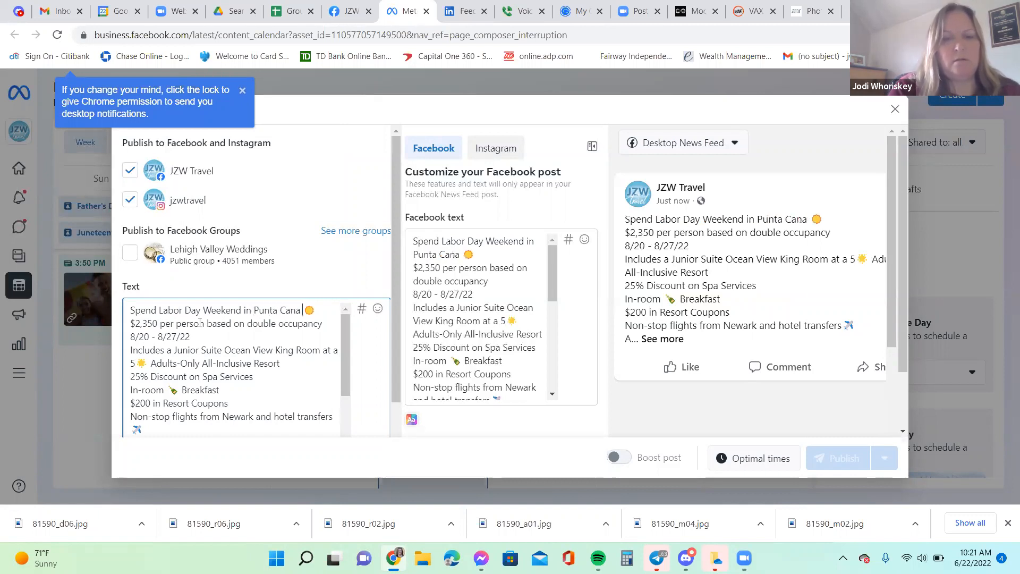
text(with the)
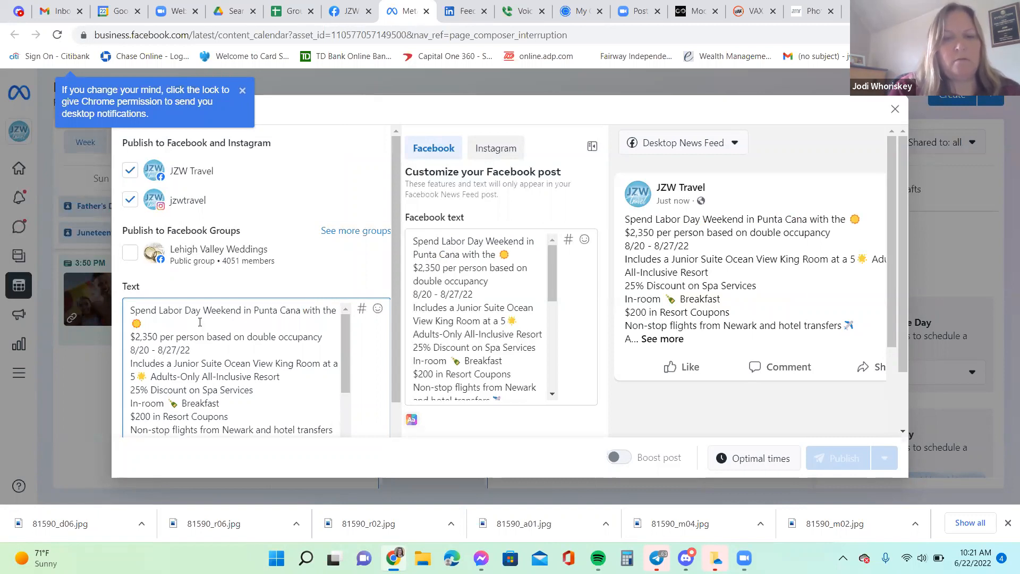
key(BackSpace)
key(BackSpace)
key(BackSpace)
key(BackSpace)
key(BackSpace)
key(BackSpace)
key(BackSpace)
key(BackSpace)
key(BackSpace)
Complete the post's headline with "on a Family Vacation" before the sun emoji
text(on a Family Va)
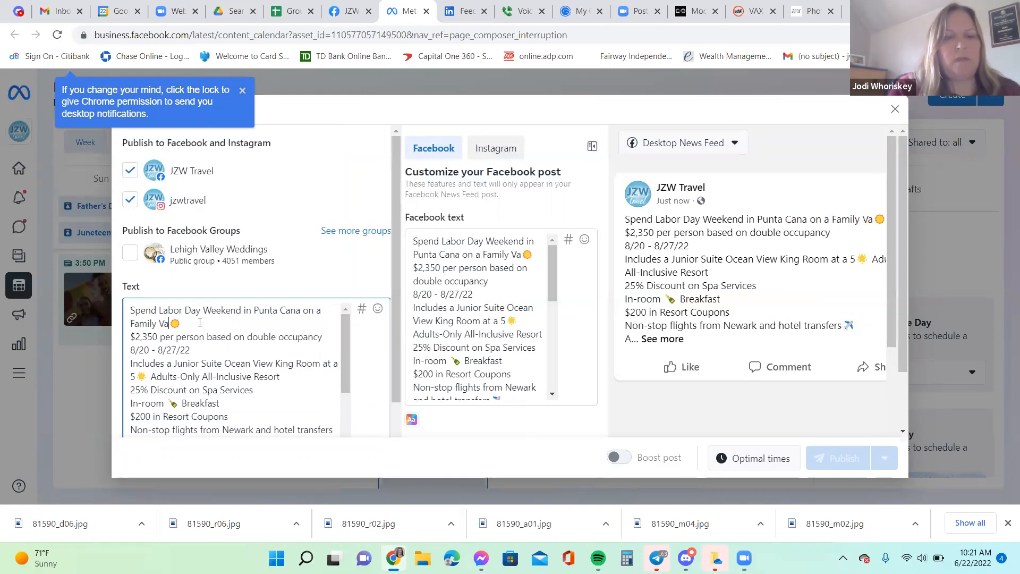
text(cation)
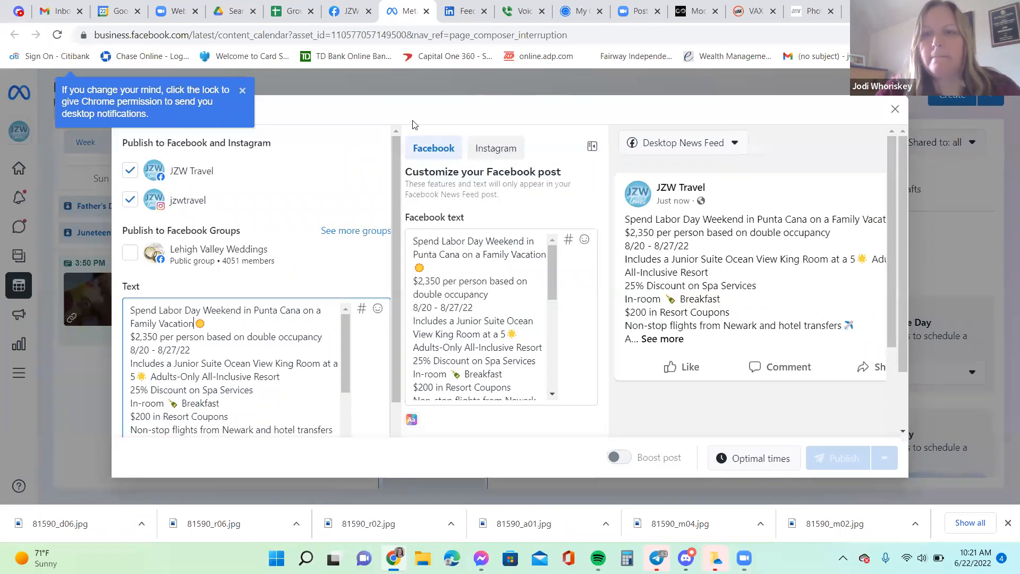
Check the package price, then replace the post's old price and date lines with "$5,050 for 2 adults and 2 children 12 and younger"
click(758, 8)
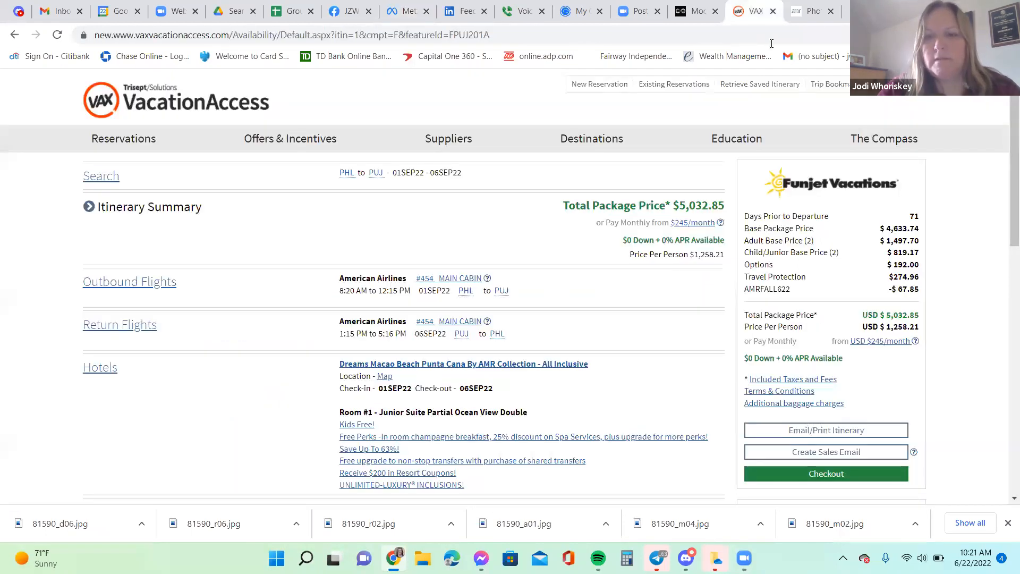
click(818, 10)
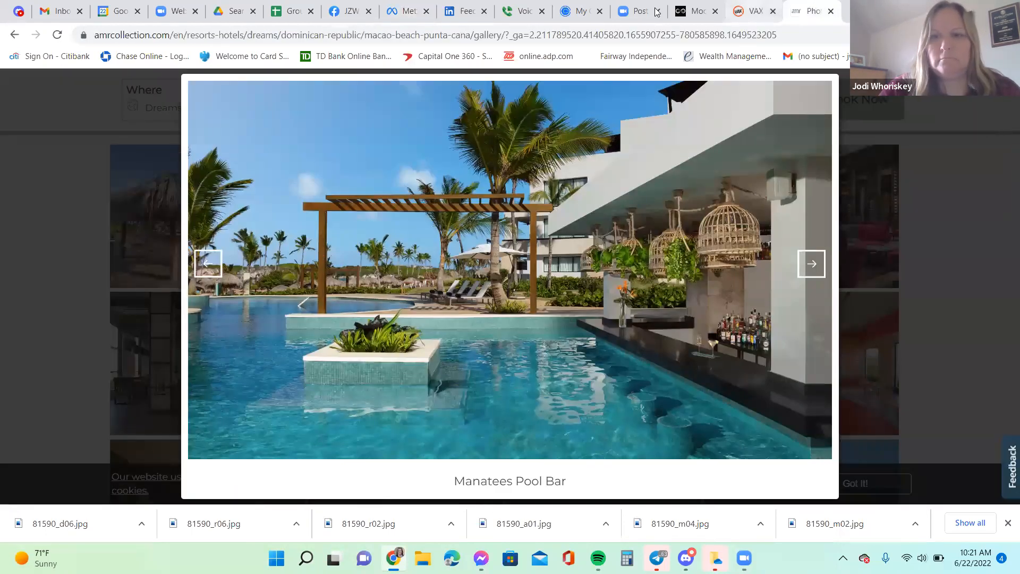
click(406, 11)
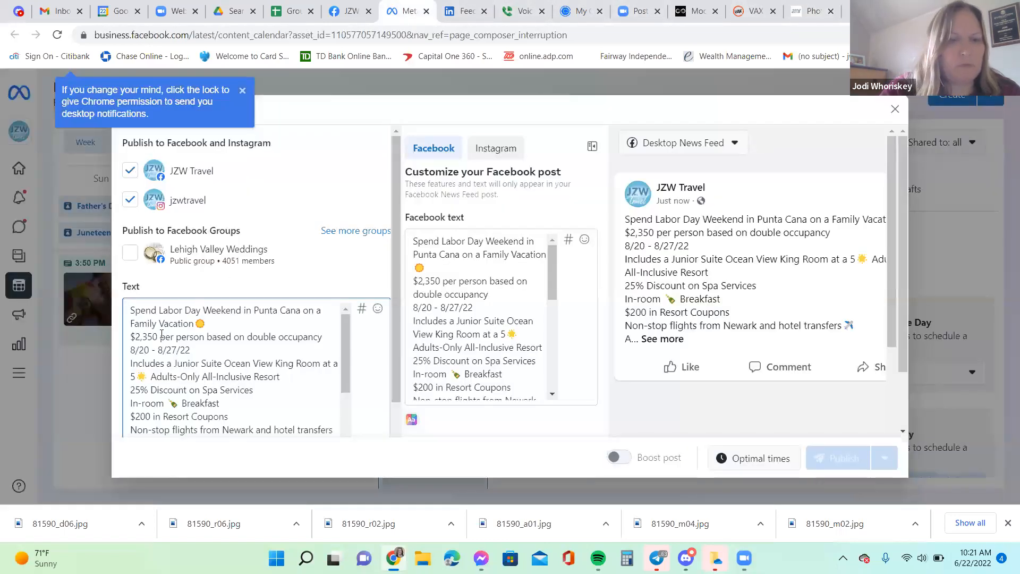
drag(130, 337, 324, 343)
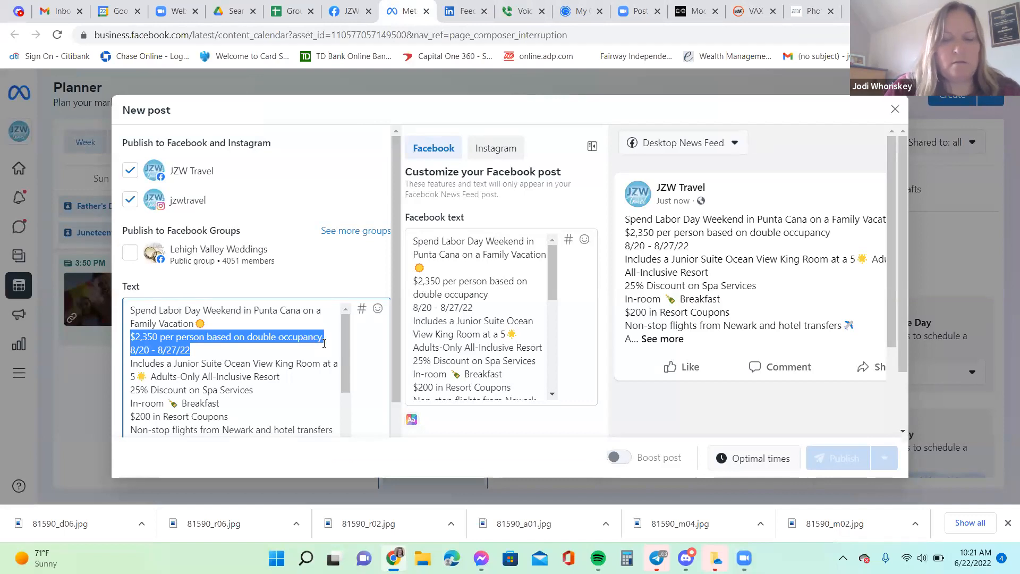
text($5,050)
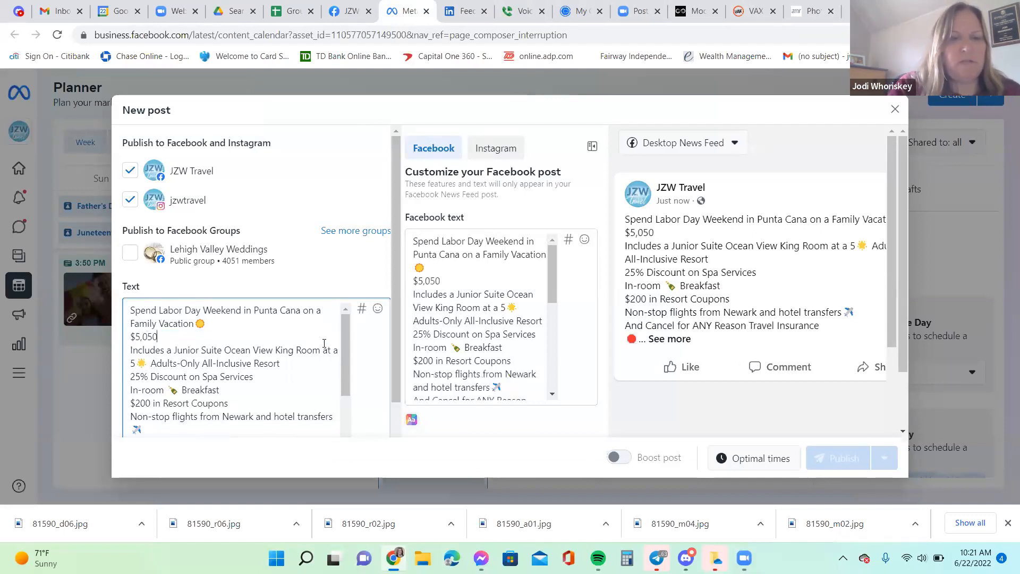
text( for  2a)
key(BackSpace)
key(BackSpace)
key(BackSpace)
text(2 ad)
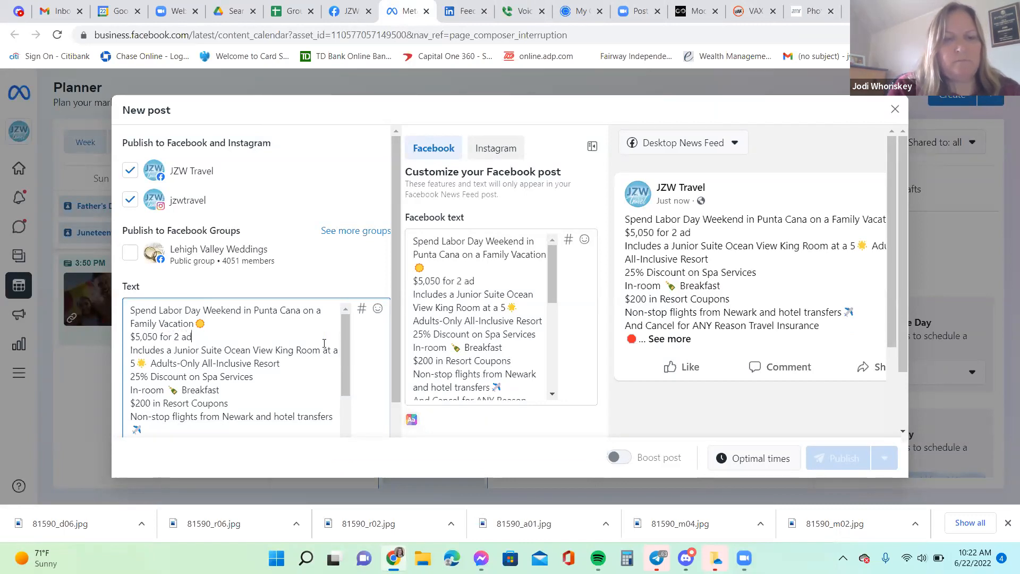
text(ults and 2 chil)
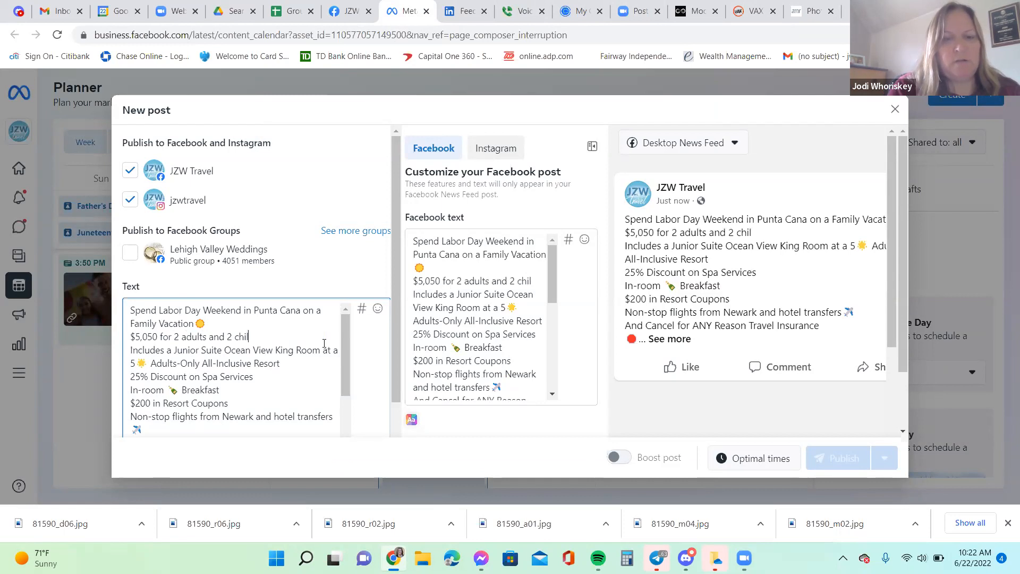
text(dren 12 and younger)
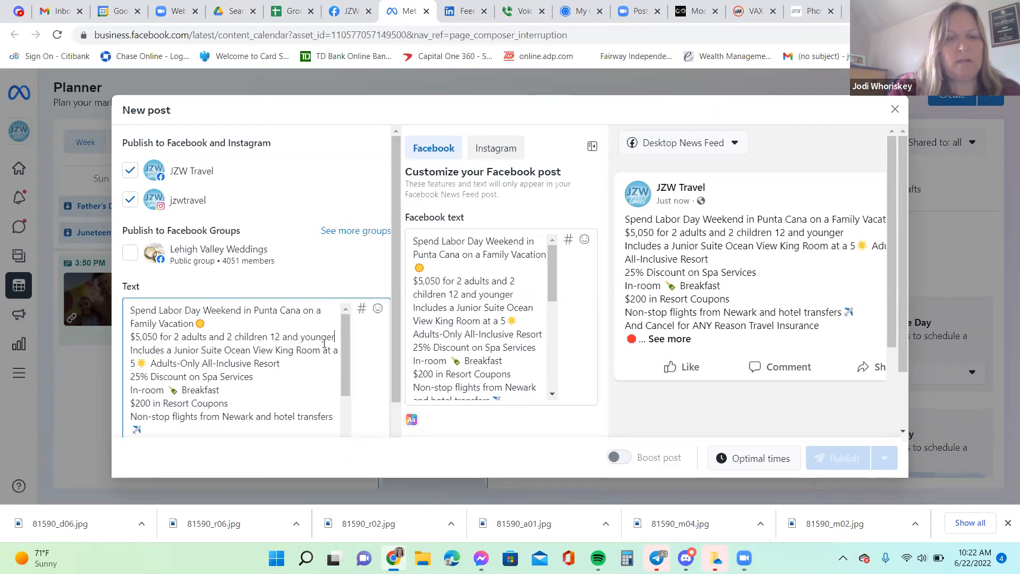
Check the itinerary's travel dates and add "9/1 - 9/6/22" below the price line, followed by a blank line
key(Return)
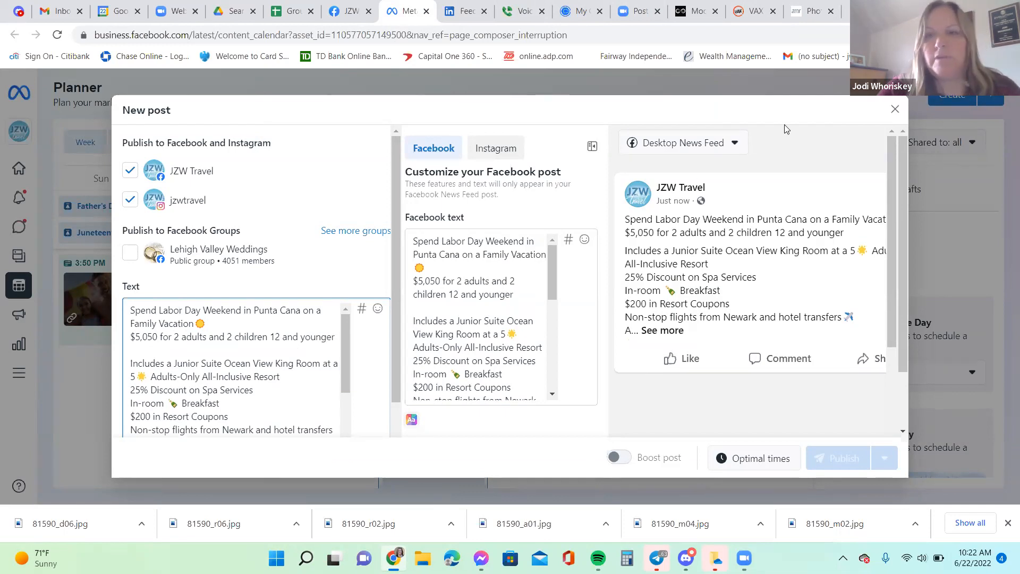
click(743, 7)
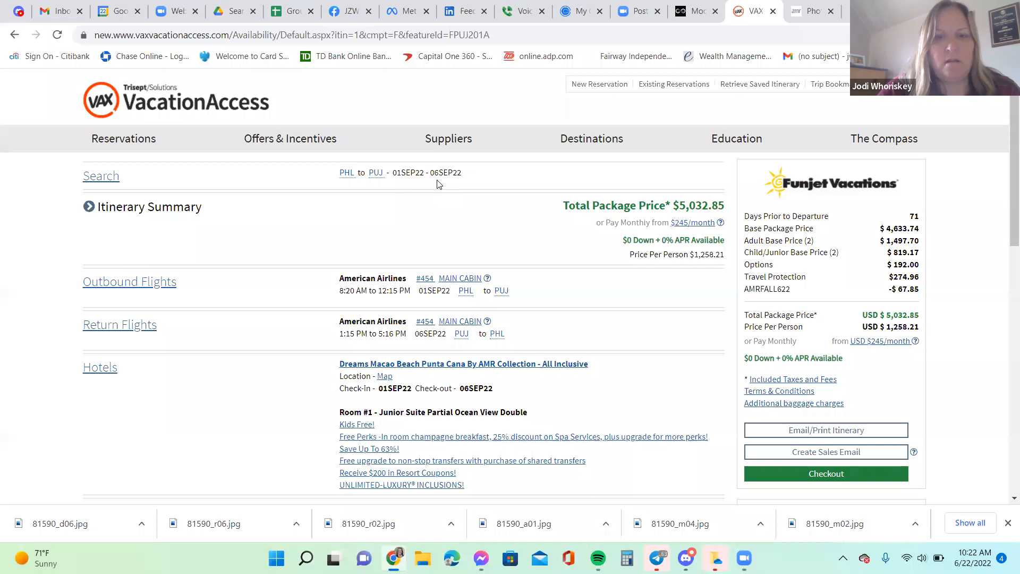
click(805, 11)
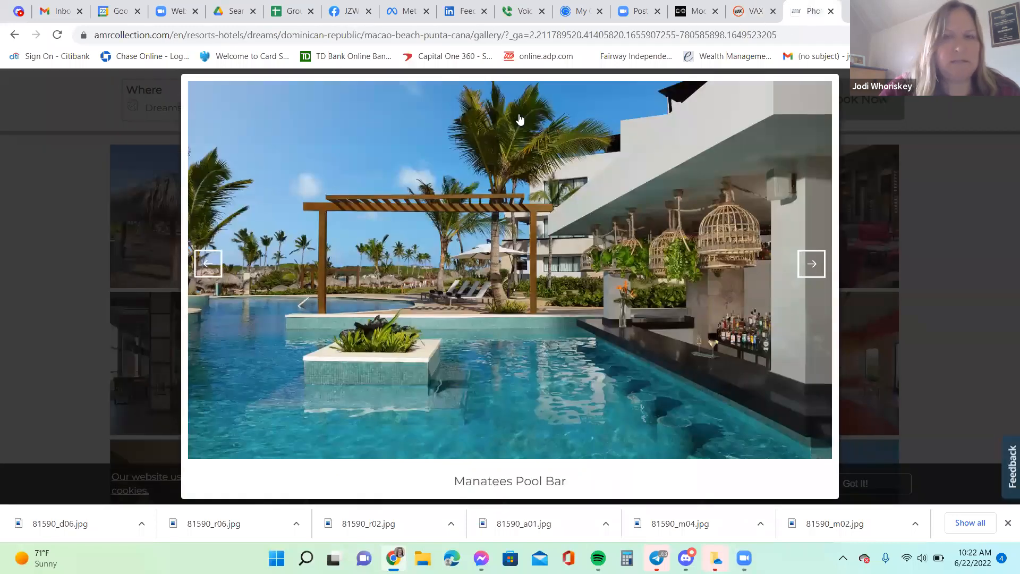
click(396, 12)
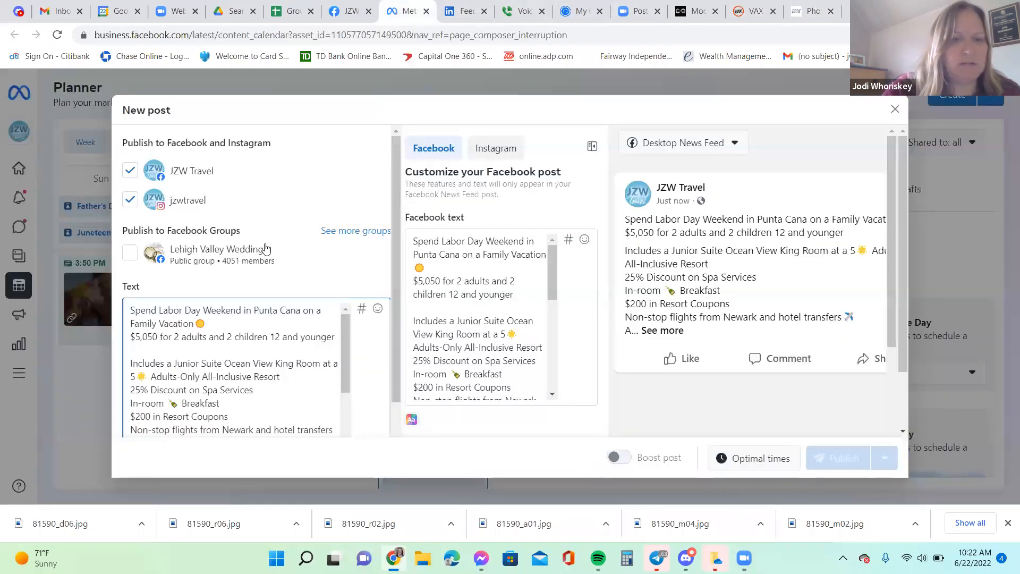
text(9/1 - 9)
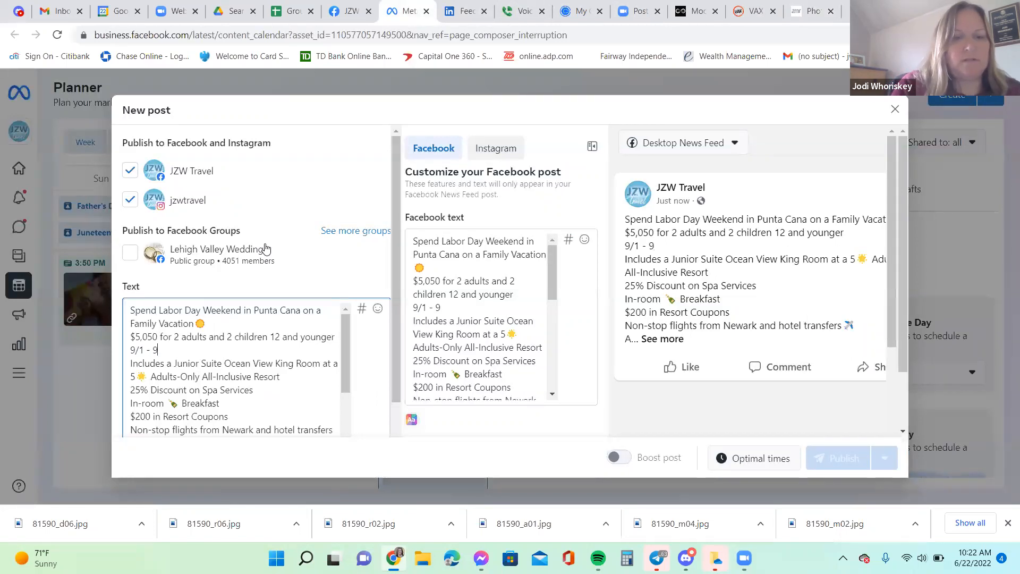
text(/6/22)
key(Return)
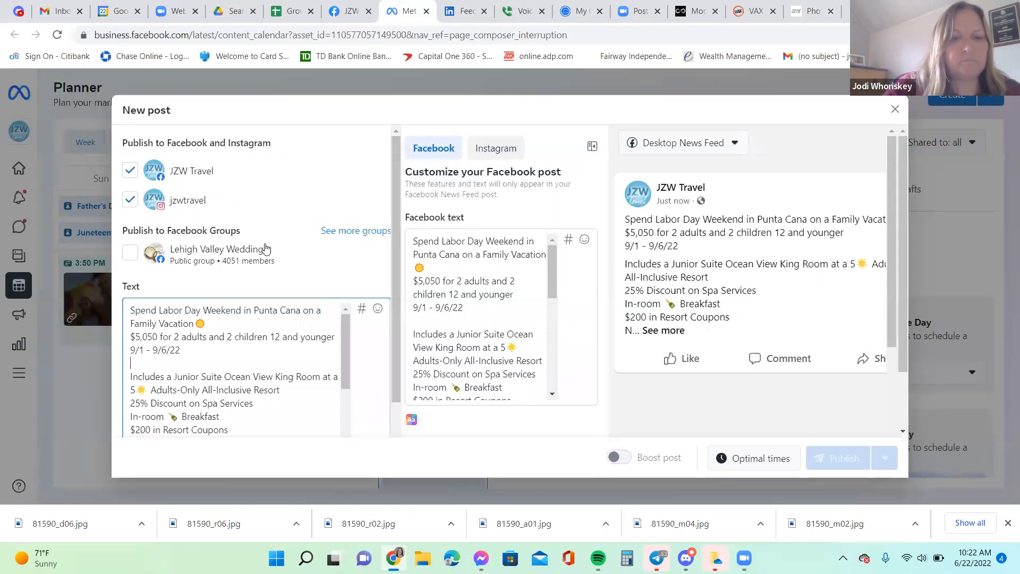
Check the booked room type and insert "Partial" before "Ocean View" in the post's room description
click(749, 11)
mouse_move(595, 217)
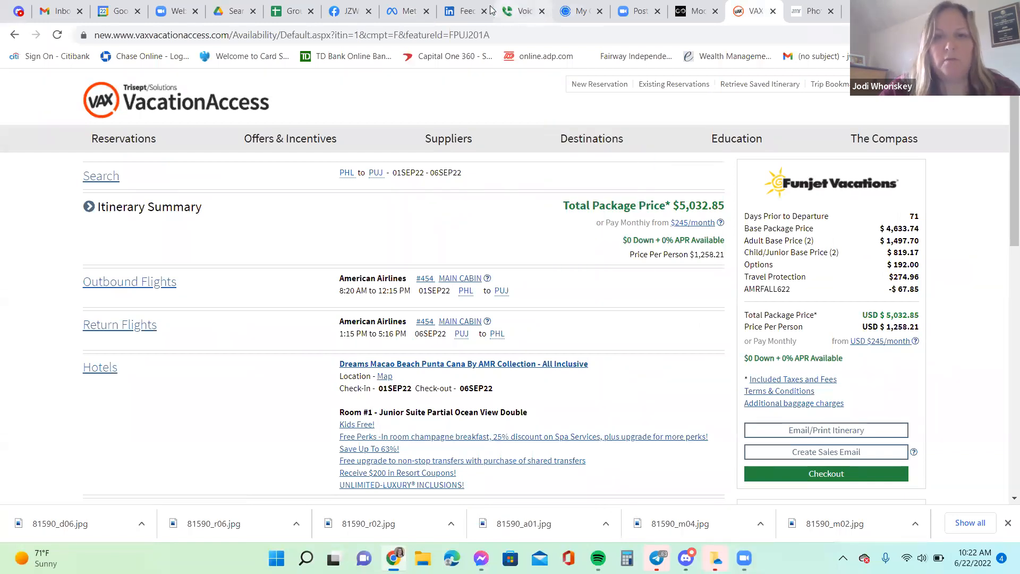
click(410, 12)
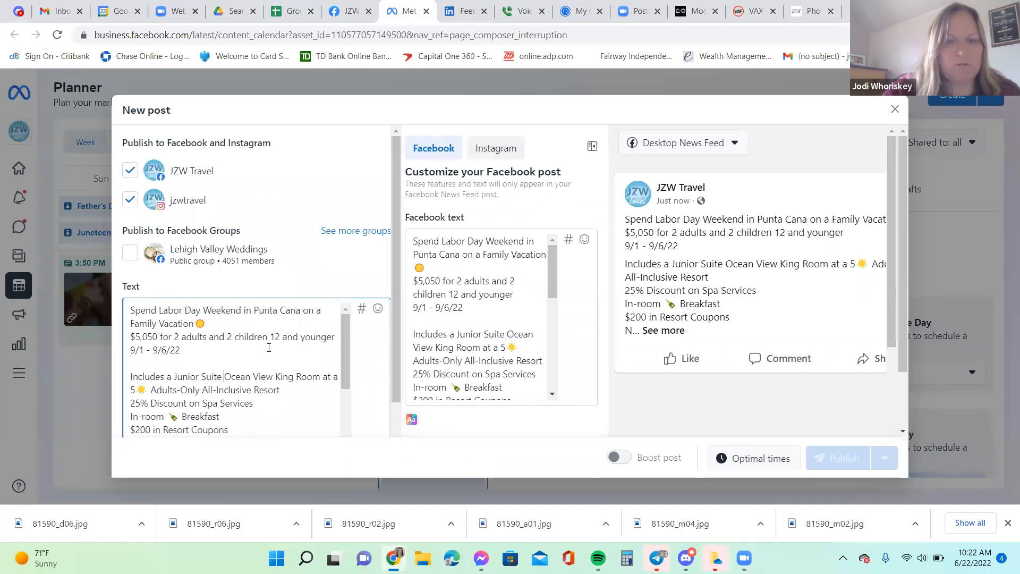
text(Partial)
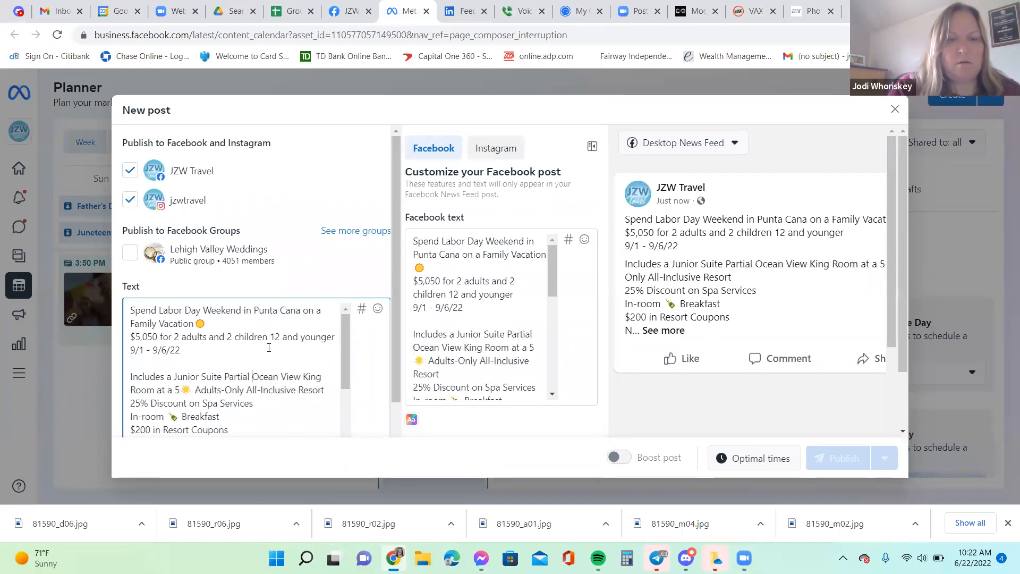
Replace "King" with "Double" in the post's room description
key(Right)
key(Right)
key(Right)
key(Right)
key(Right)
key(Right)
key(Right)
key(Right)
key(Right)
key(Right)
key(Right)
key(Right)
key(Right)
key(Right)
key(Right)
key(Right)
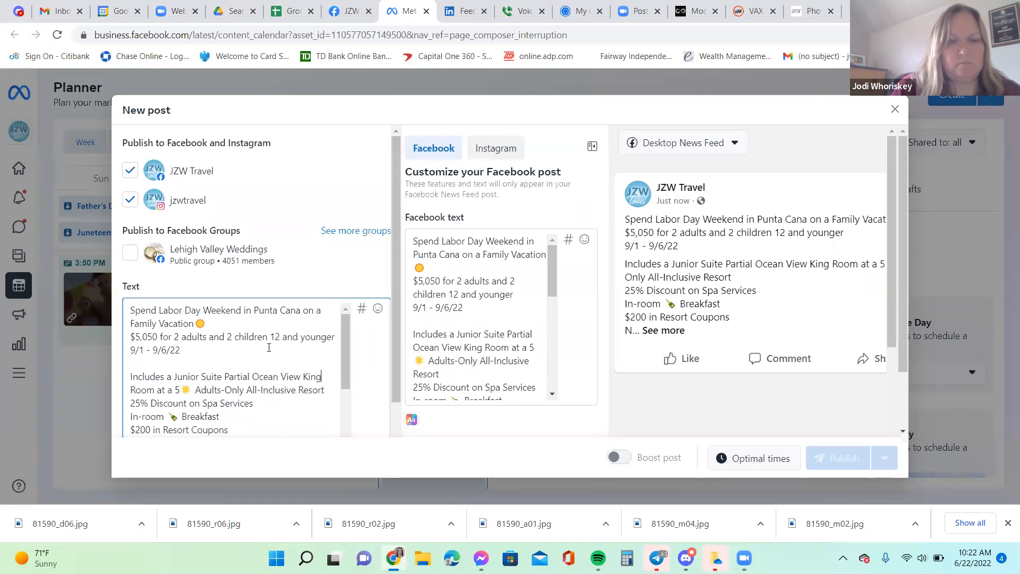
key(BackSpace)
key(BackSpace)
key(BackSpace)
key(BackSpace)
text(Double)
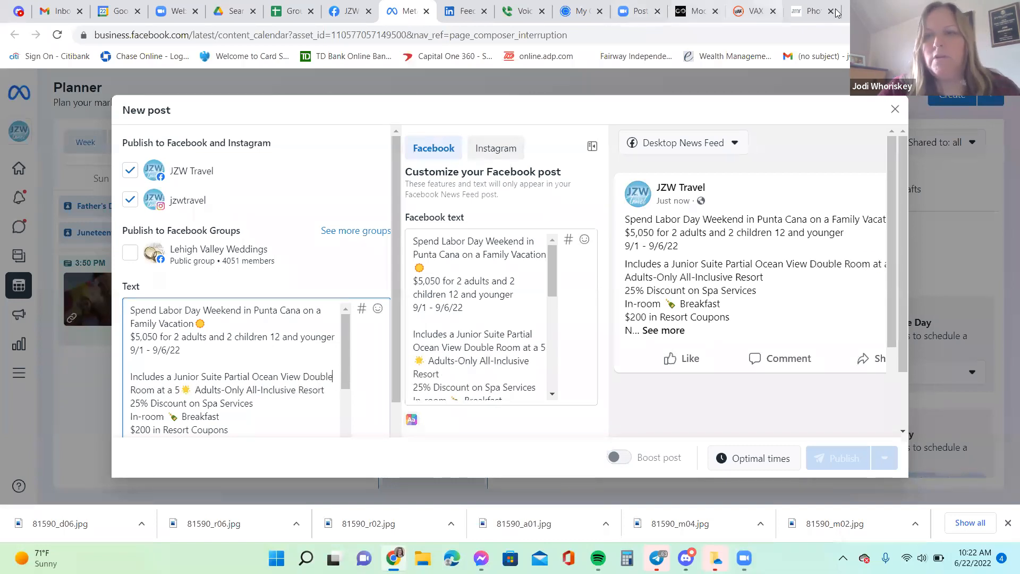
Search Google for "dreams macao beach" in a new browser tab to check the hotel's star rating, and return to the package itinerary
key(ctrl+t)
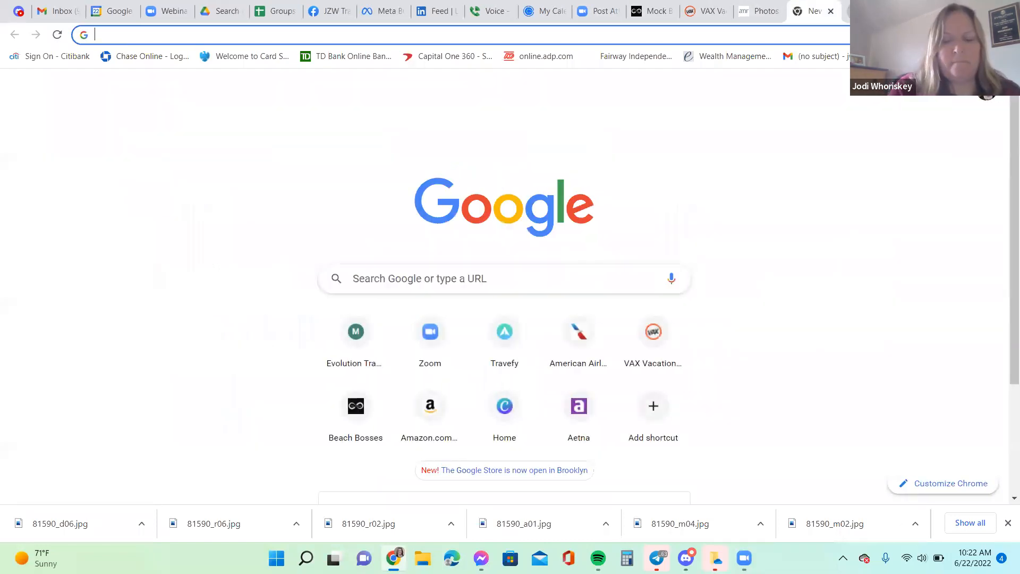
text(dreams)
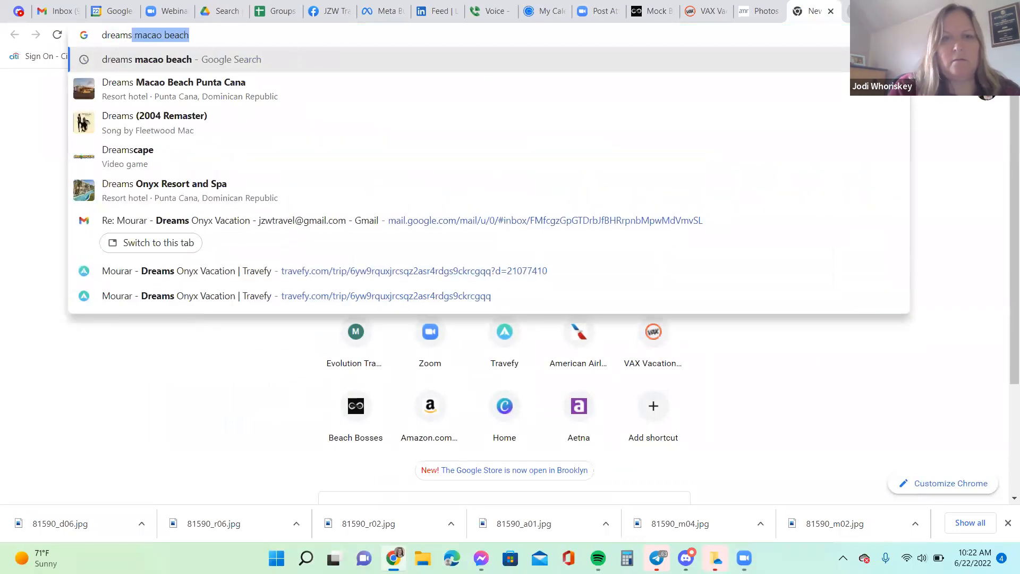
text( ma)
key(Return)
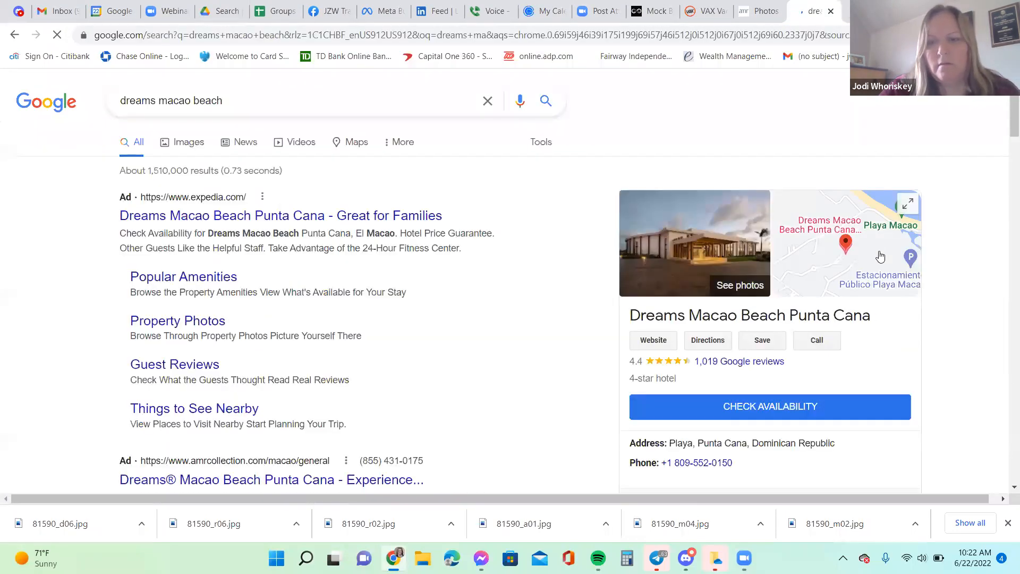
scroll(680, 256, down, 2)
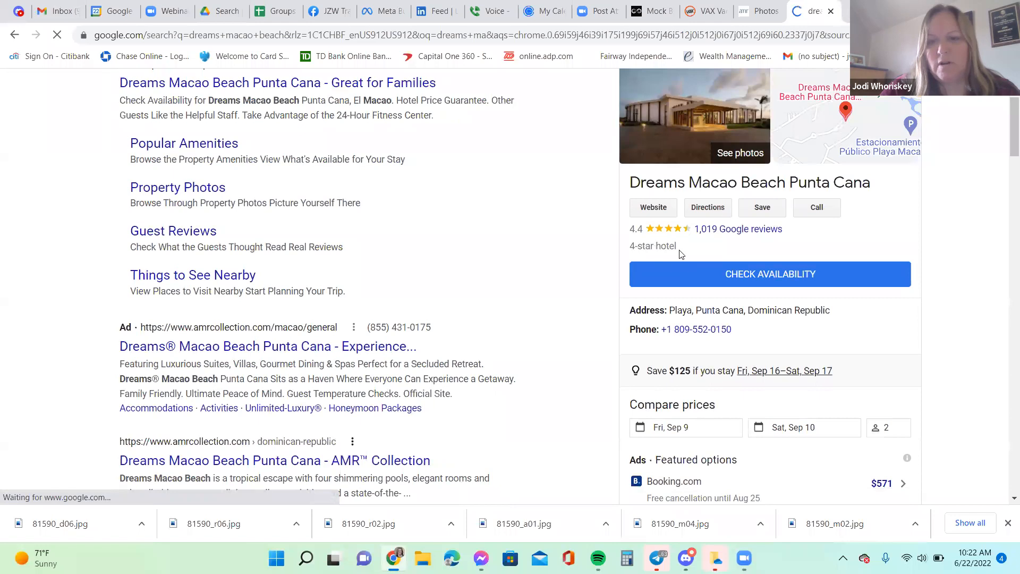
click(694, 10)
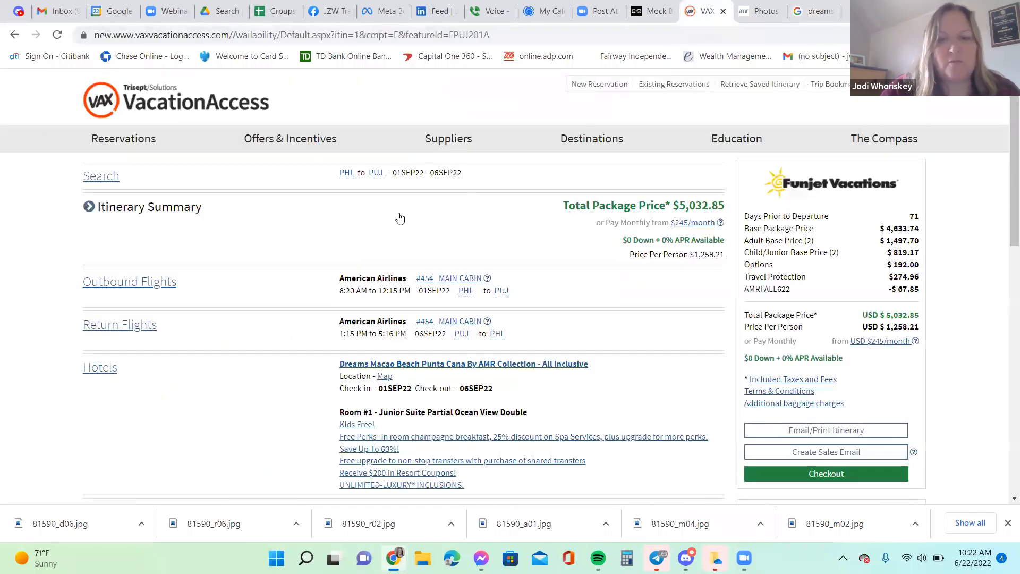
Reword the post's resort description to read "at an All-Inclusive Family Resort", removing the 5-star and Adults-Only wording
click(381, 11)
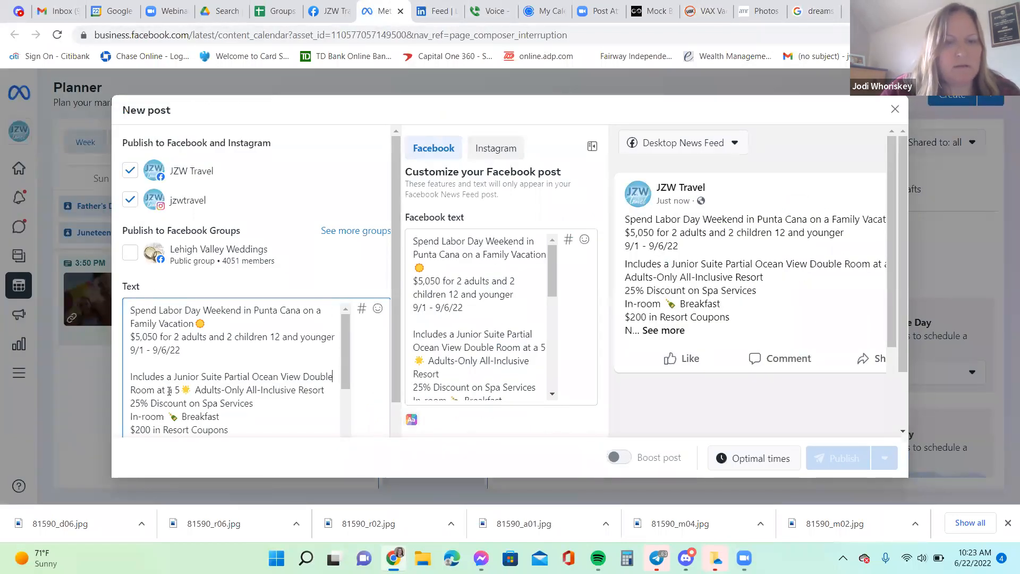
drag(173, 391, 245, 391)
text(n a )
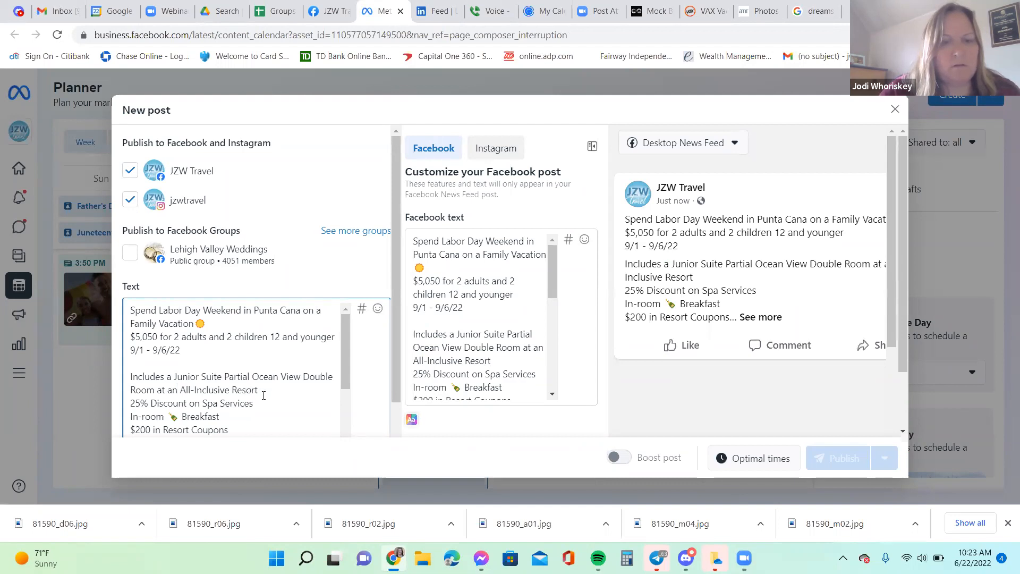
text(Family)
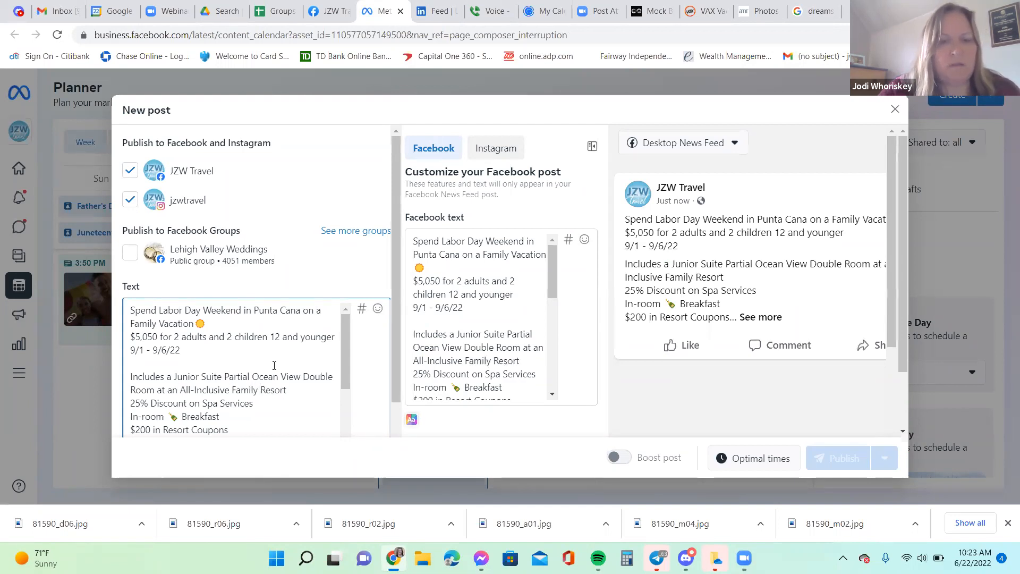
Open the package's email/print itinerary and copy the free perks lines for the bottle of wine and the 25% spa discount
click(696, 14)
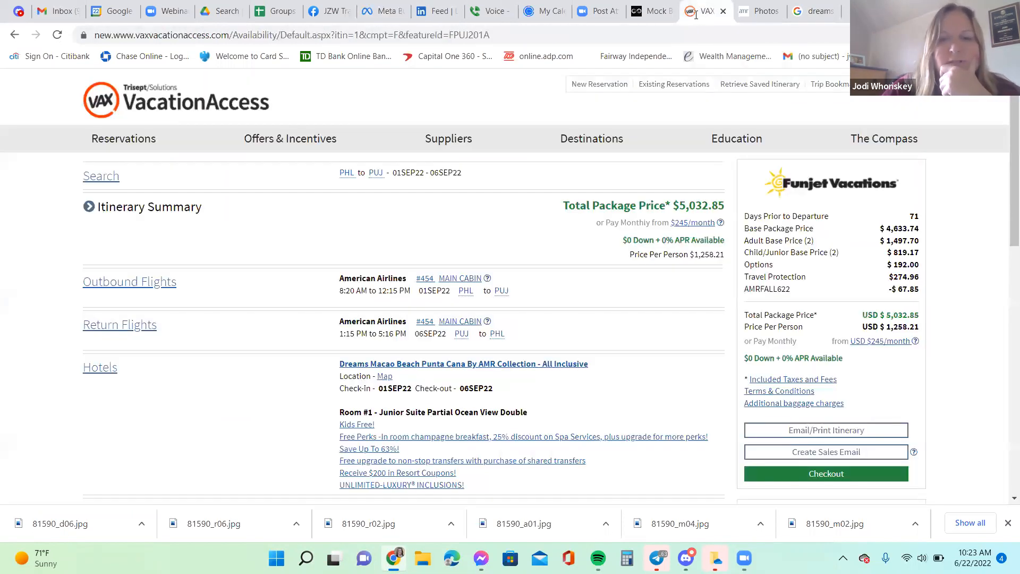
click(775, 428)
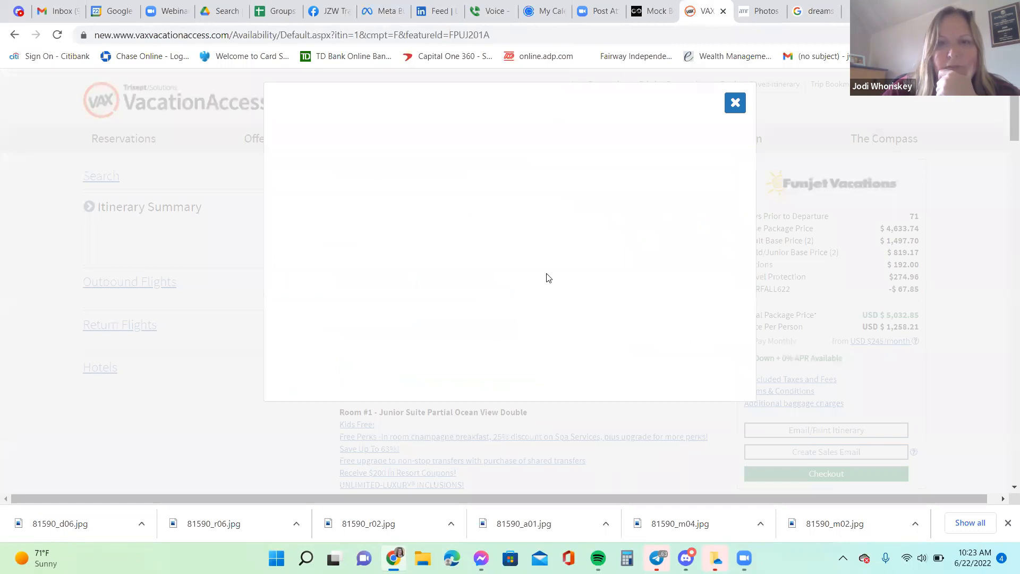
scroll(502, 260, down, 1)
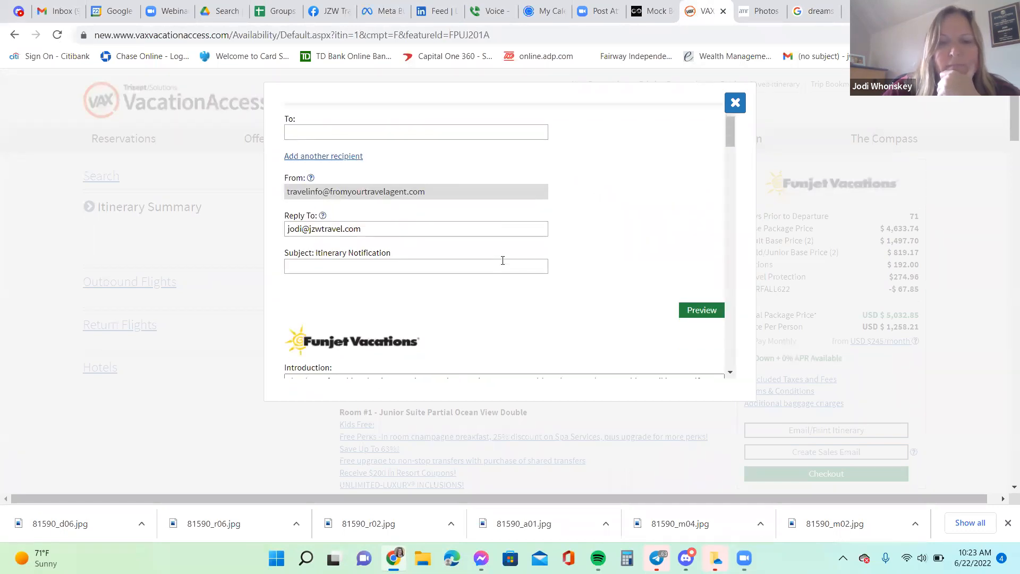
scroll(502, 260, down, 15)
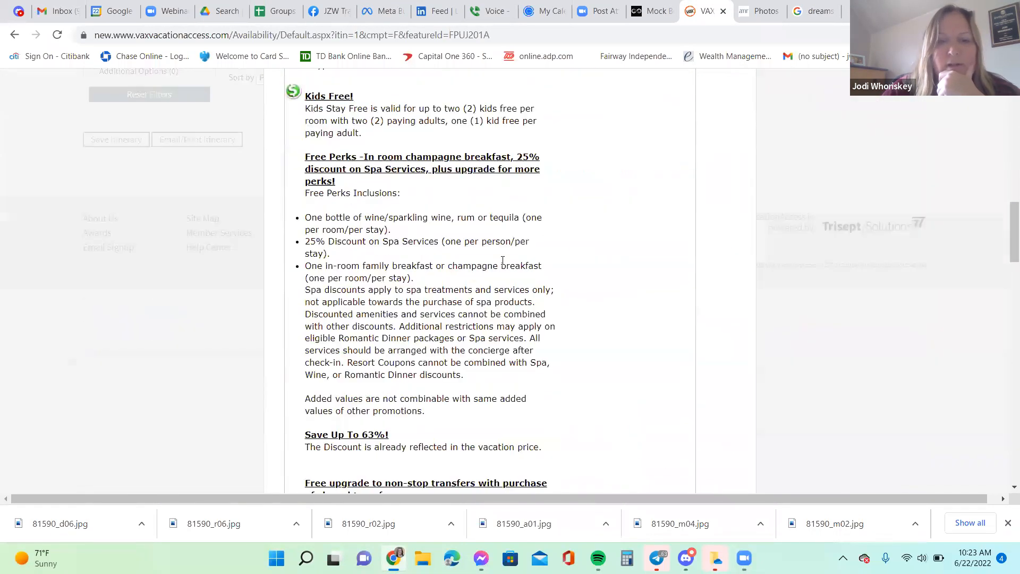
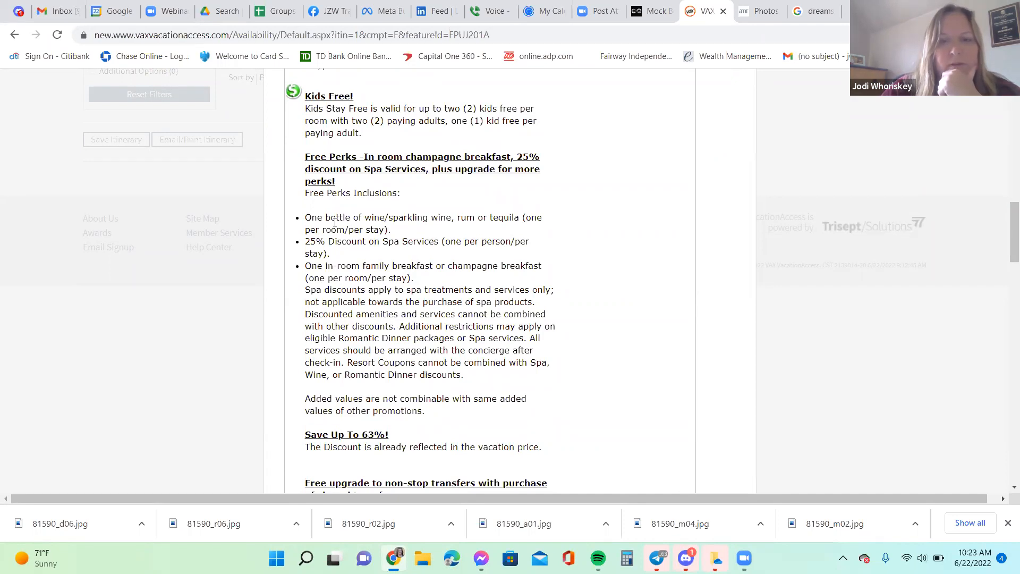
drag(306, 217, 334, 261)
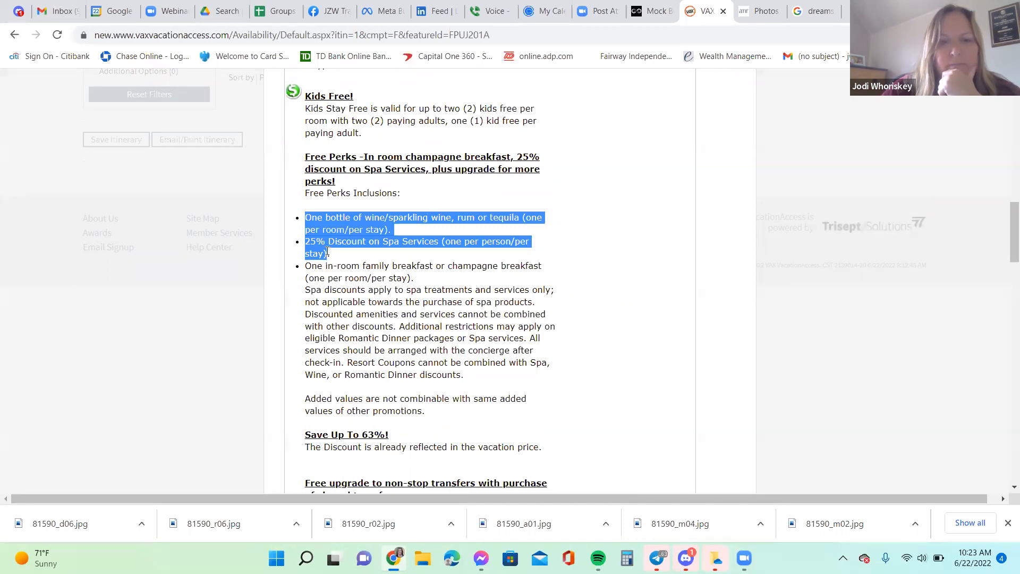
right_click(326, 237)
click(344, 244)
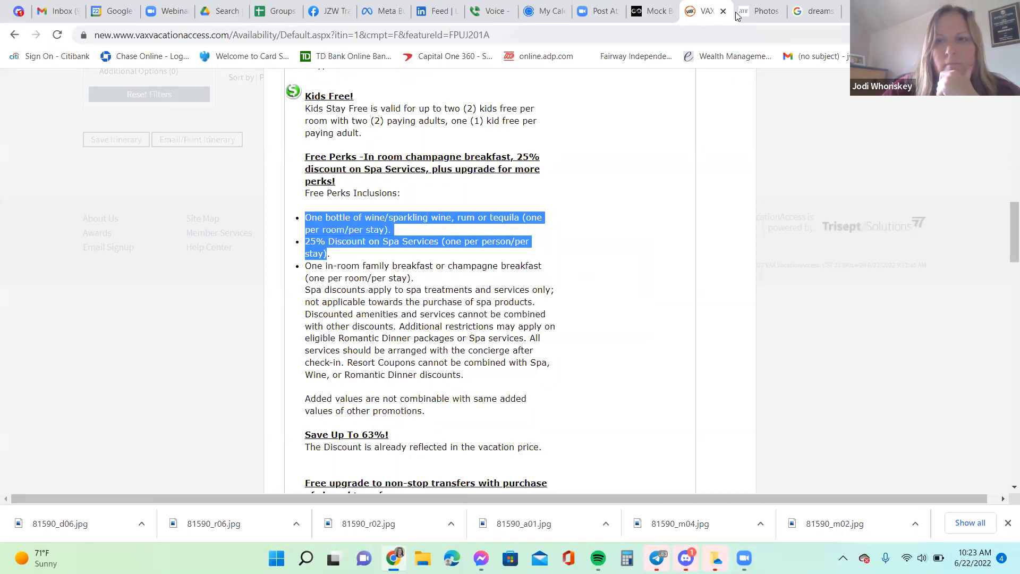
Return to the post draft and insert an empty line after "All-Inclusive Family Resort" for the copied perks
click(393, 13)
scroll(228, 364, down, 1)
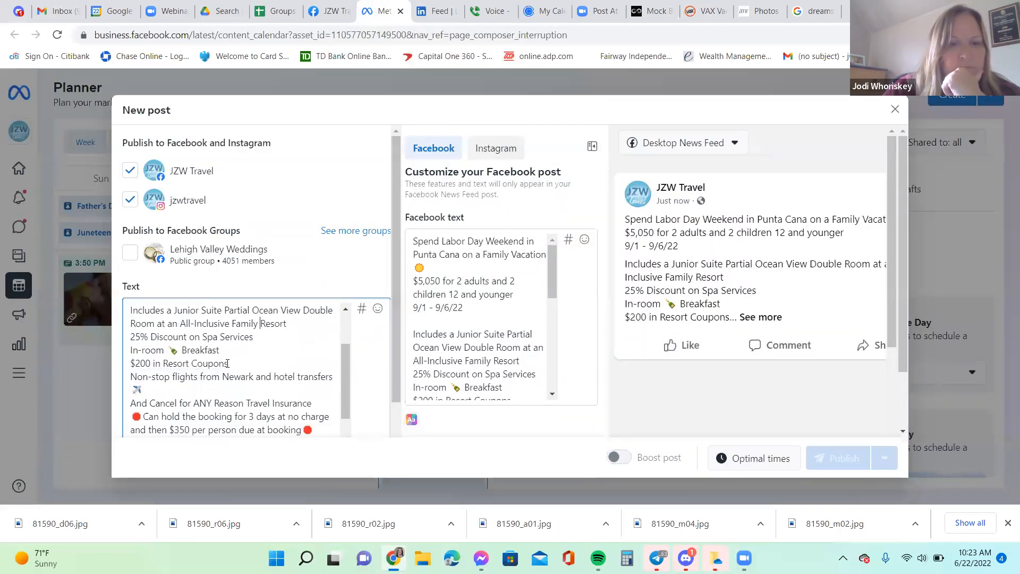
click(282, 326)
key(Return)
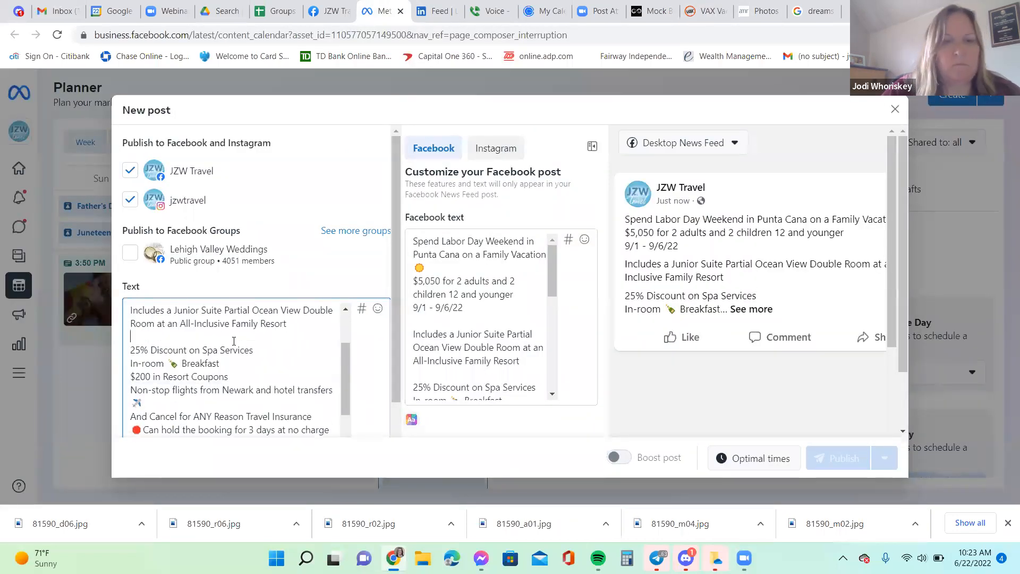
Paste the copied resort perks below the room description and replace "(one per room/per stay)." after tequila with "in room"
right_click(189, 334)
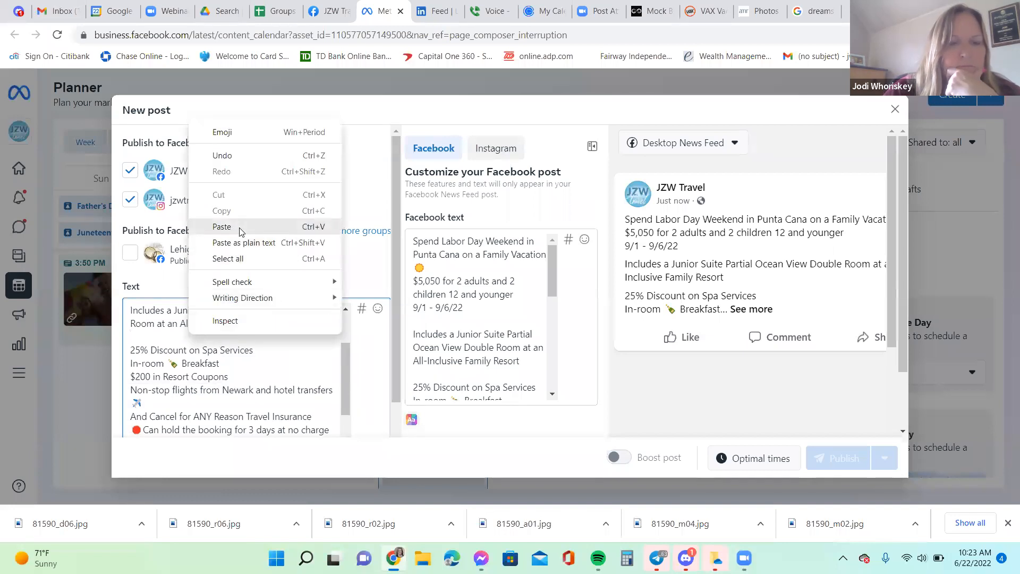
click(241, 228)
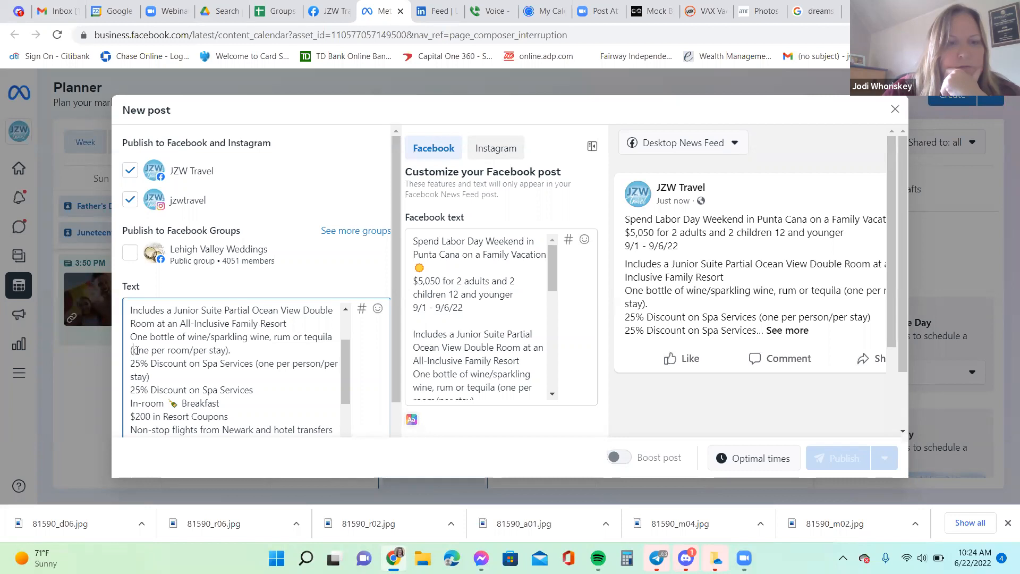
drag(133, 350, 237, 348)
key(BackSpace)
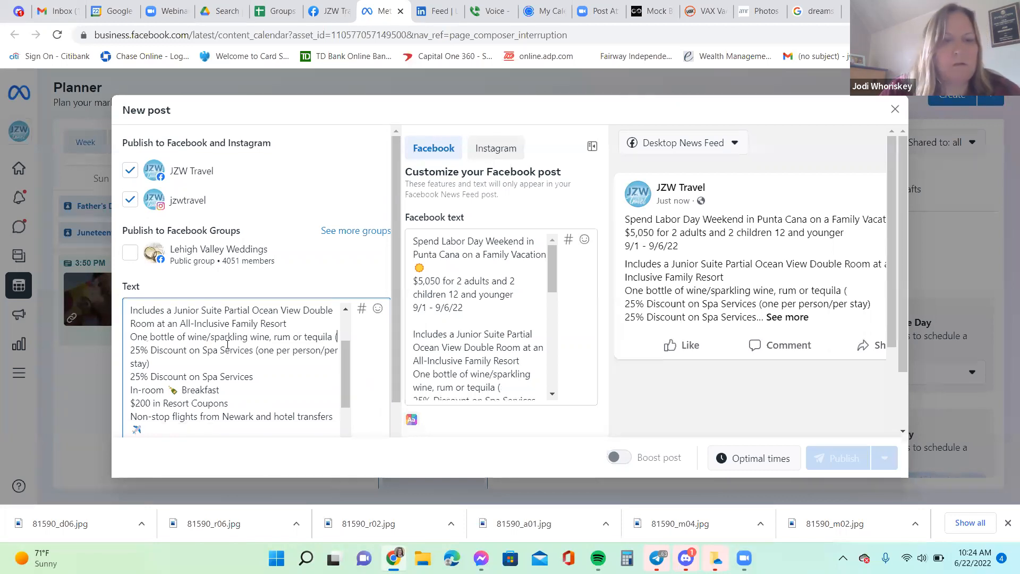
key(BackSpace)
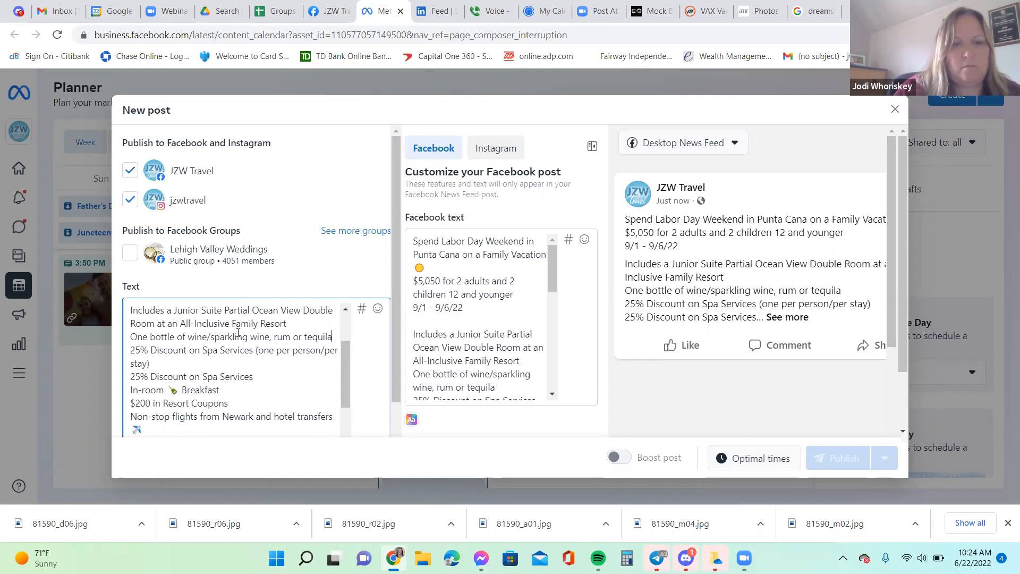
text(in room)
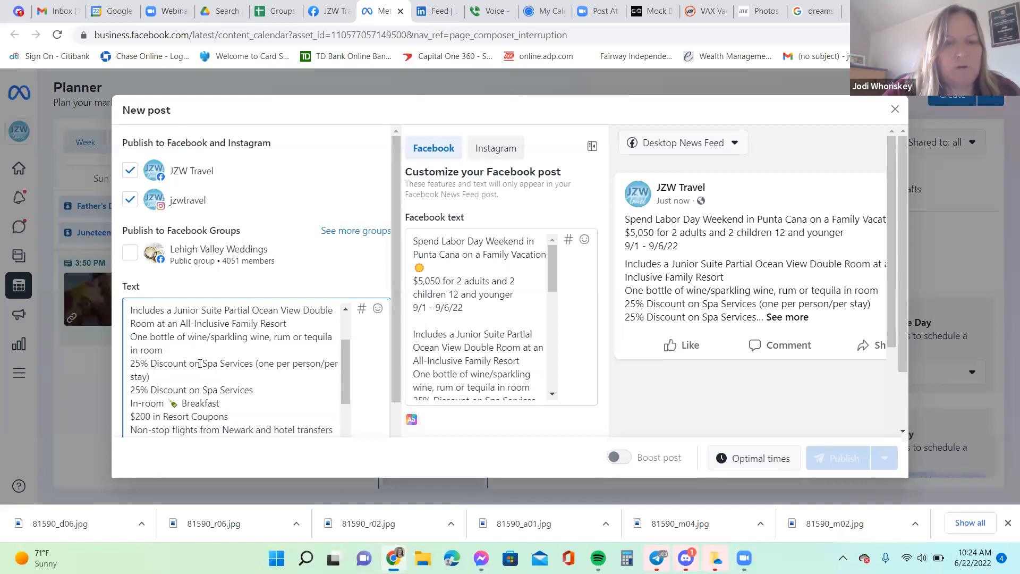
Remove the duplicate "25% Discount on Spa Services" line and reword the breakfast line as "One In-room Family Breakfast", without the emoji
triple_click(159, 387)
key(Delete)
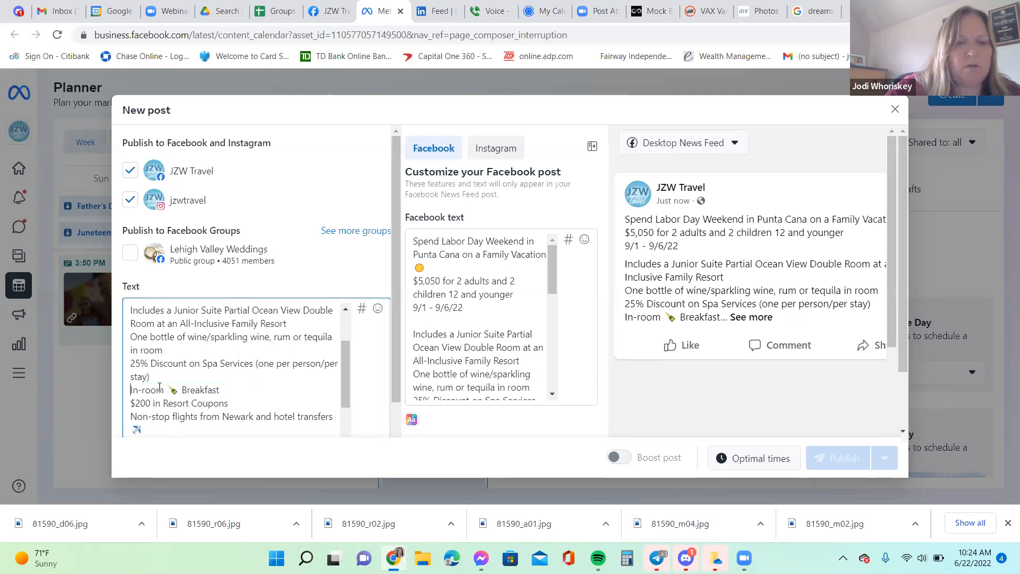
click(176, 390)
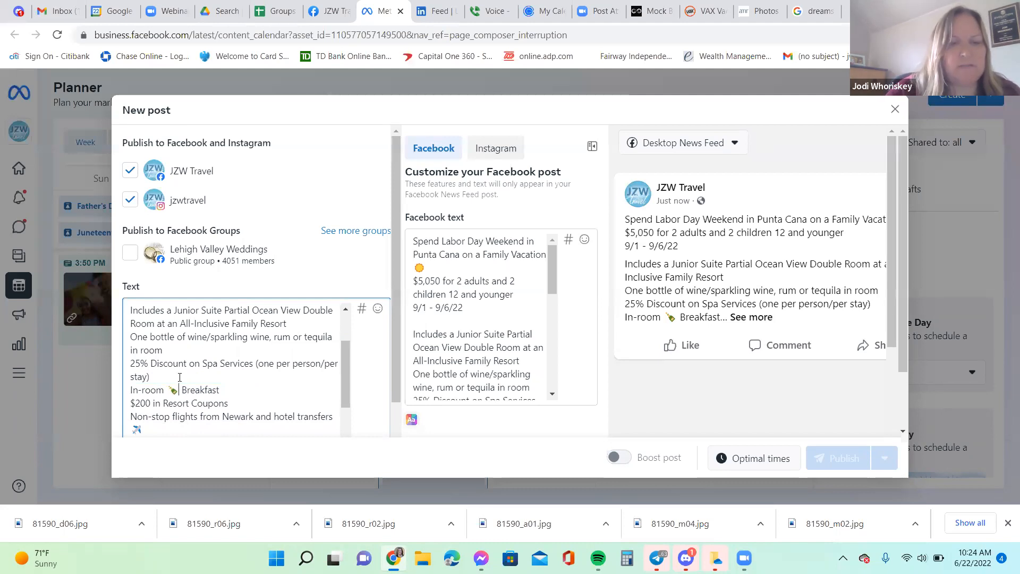
key(BackSpace)
text(Family)
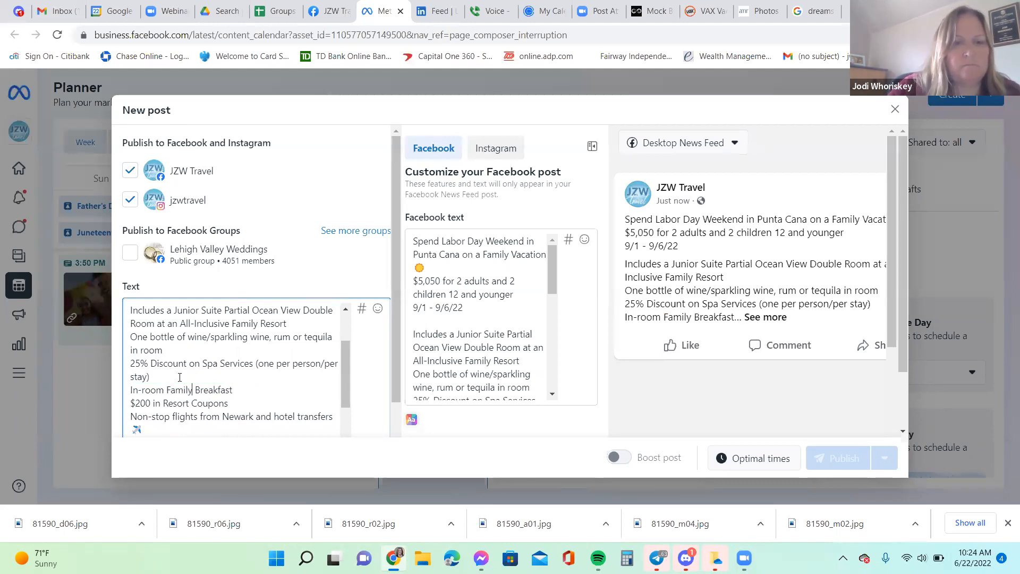
click(132, 387)
text(One)
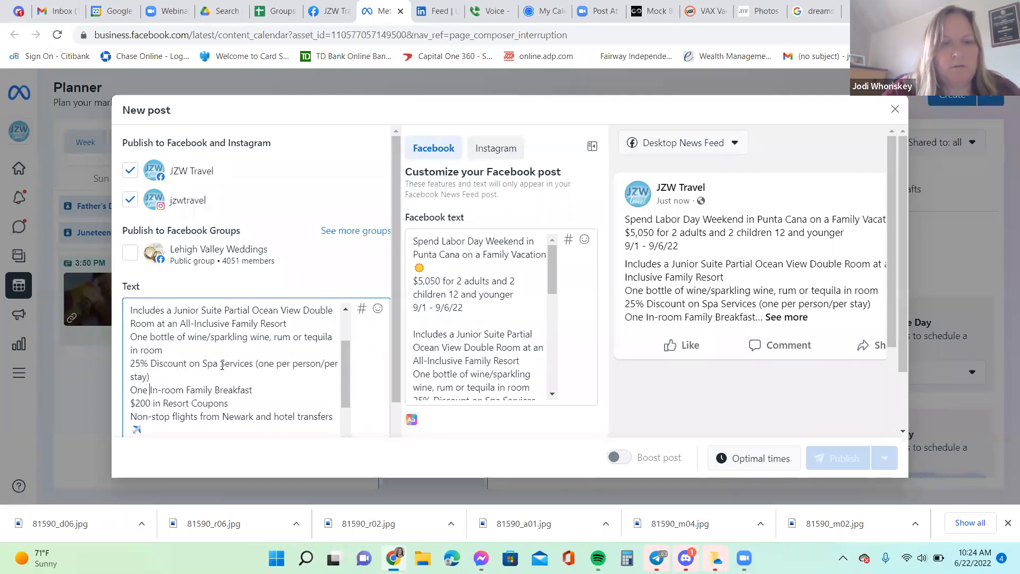
Change the non-stop flights' departure city to Philadelphia and add a blank line after the travel insurance line
scroll(220, 365, down, 2)
drag(223, 346, 253, 350)
text(Philadelphia)
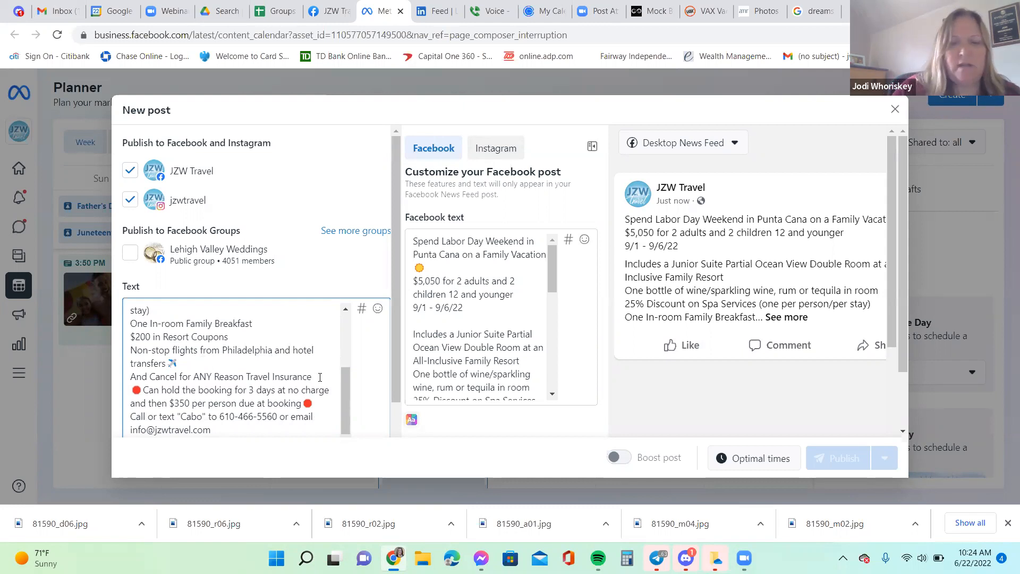
key(Return)
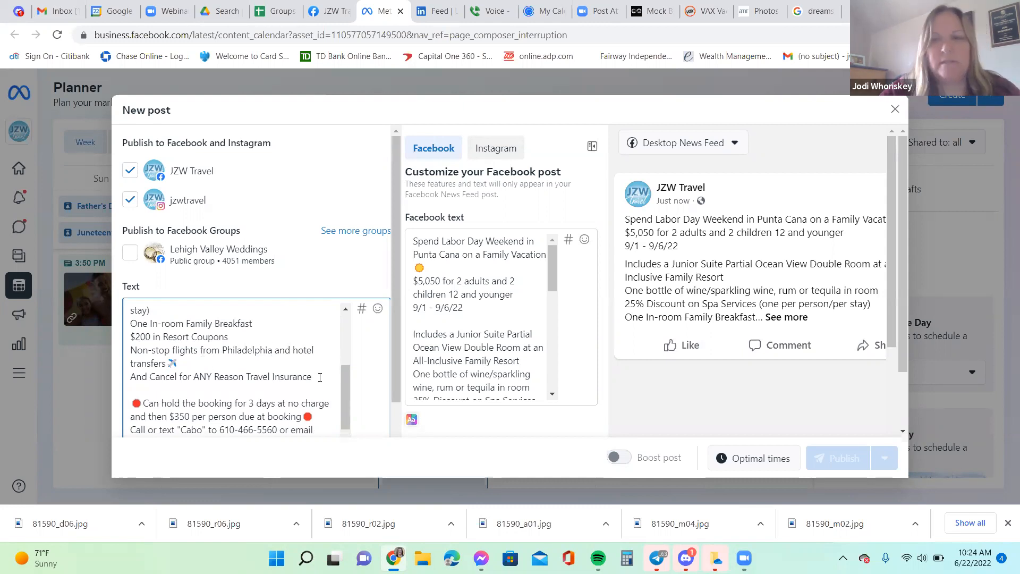
Set the per-person amount due at booking to $320 and add a blank line before the contact line
scroll(294, 390, down, 2)
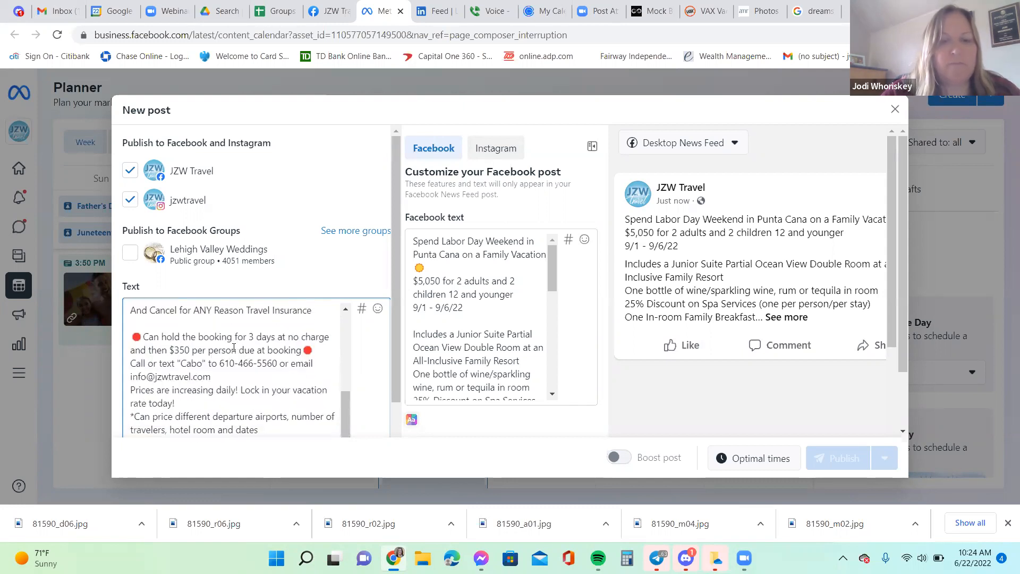
key(BackSpace)
text(2)
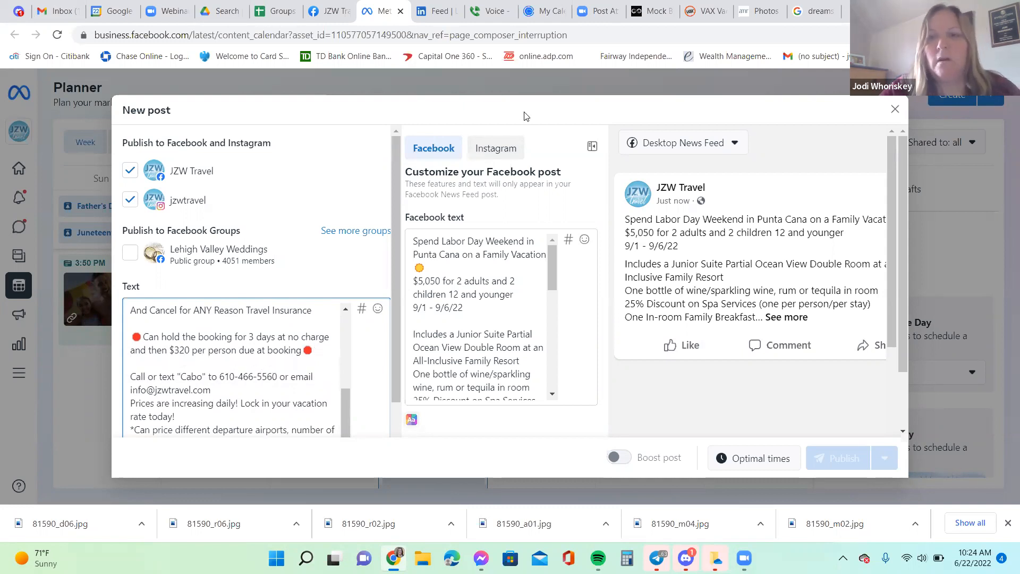
Check the payment terms in the VAX vacation itinerary and add "deposit" after "$320" in the post's booking line
click(709, 11)
scroll(670, 245, up, 1)
scroll(664, 249, up, 14)
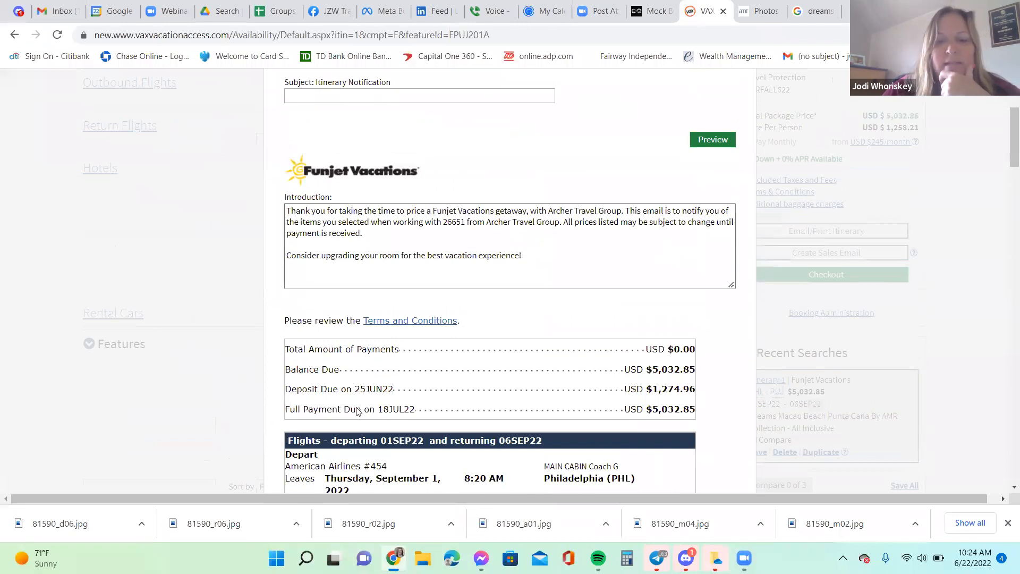
scroll(460, 356, down, 3)
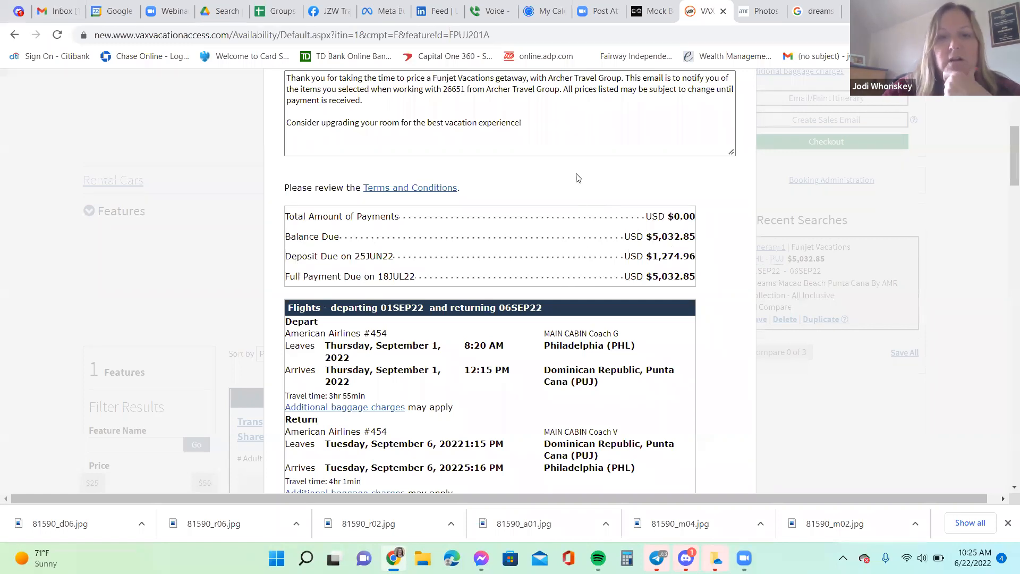
click(387, 12)
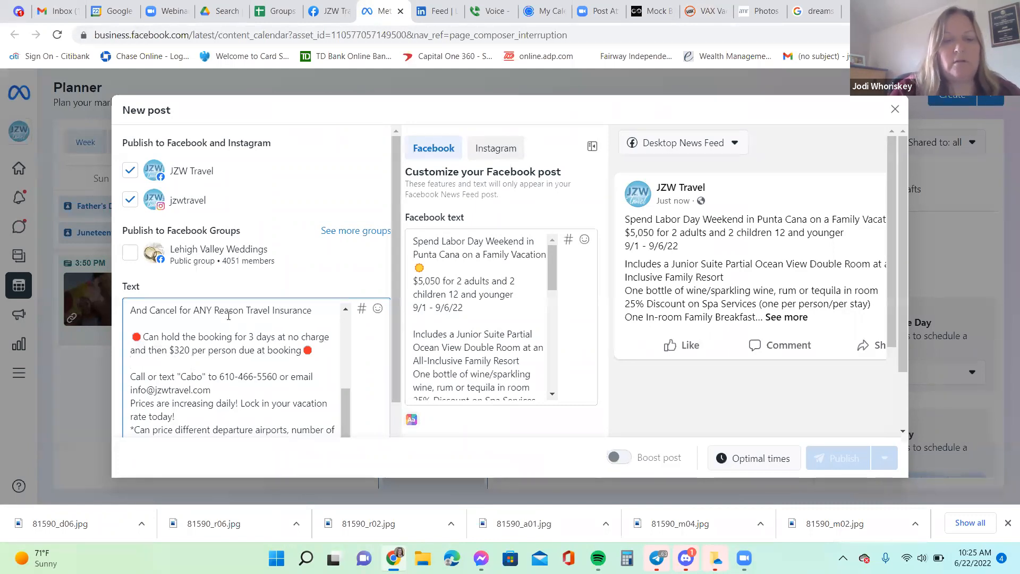
text(deposit)
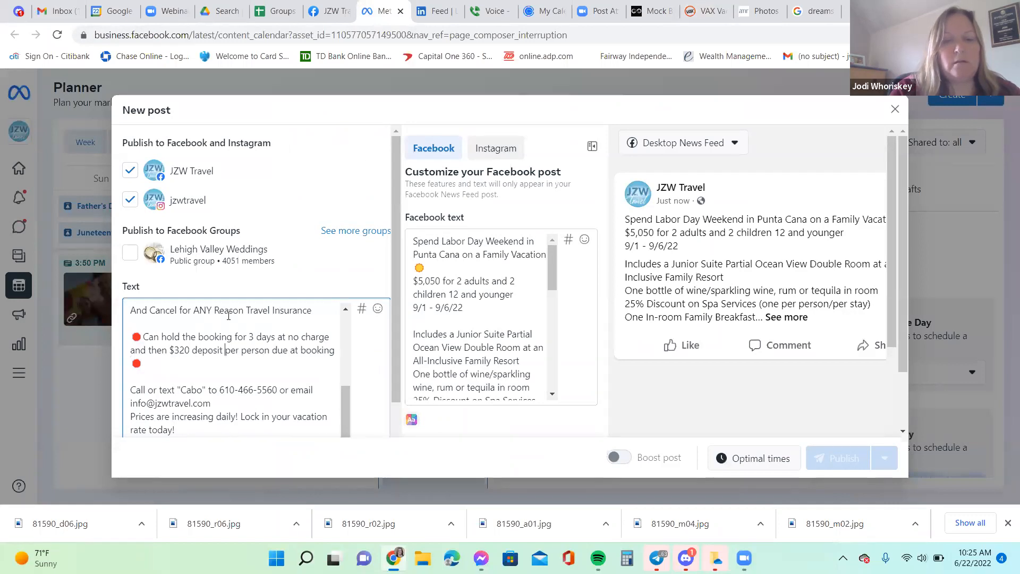
Replace the quoted keyword "Cabo" in the call-or-text line with "Labor Day"
scroll(228, 316, down, 1)
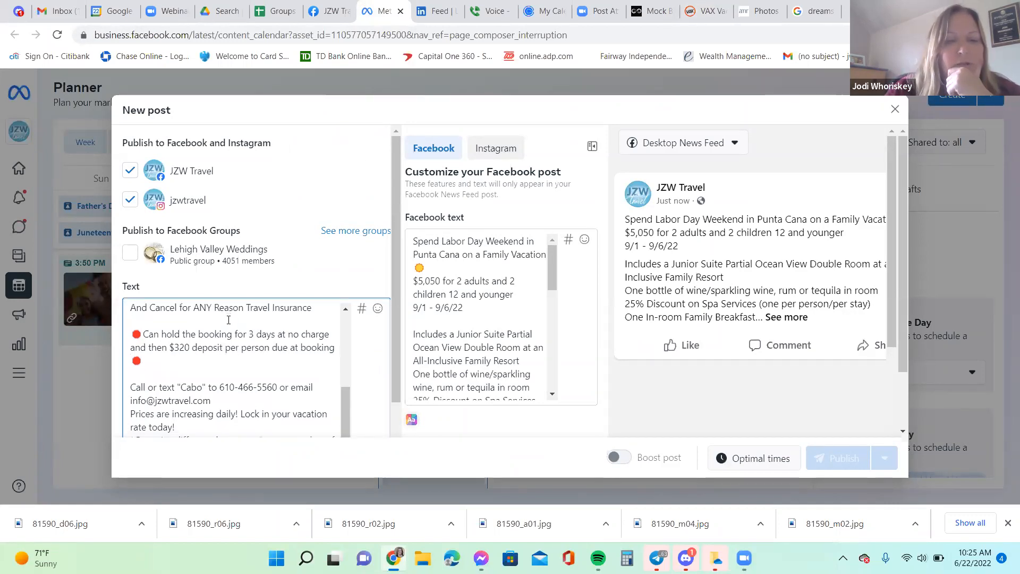
click(201, 352)
key(BackSpace)
key(BackSpace)
key(BackSpace)
key(BackSpace)
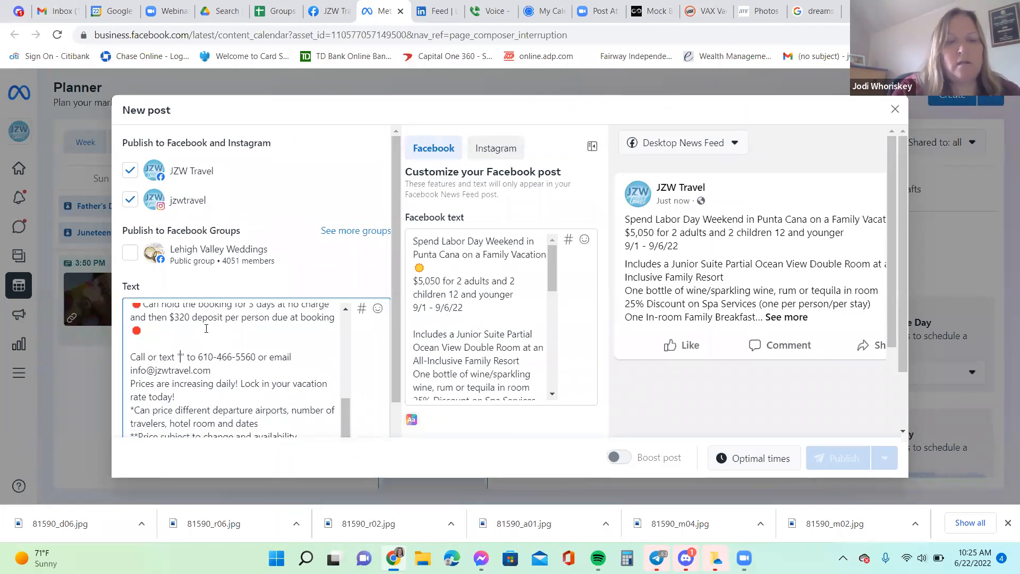
text(Labor Day)
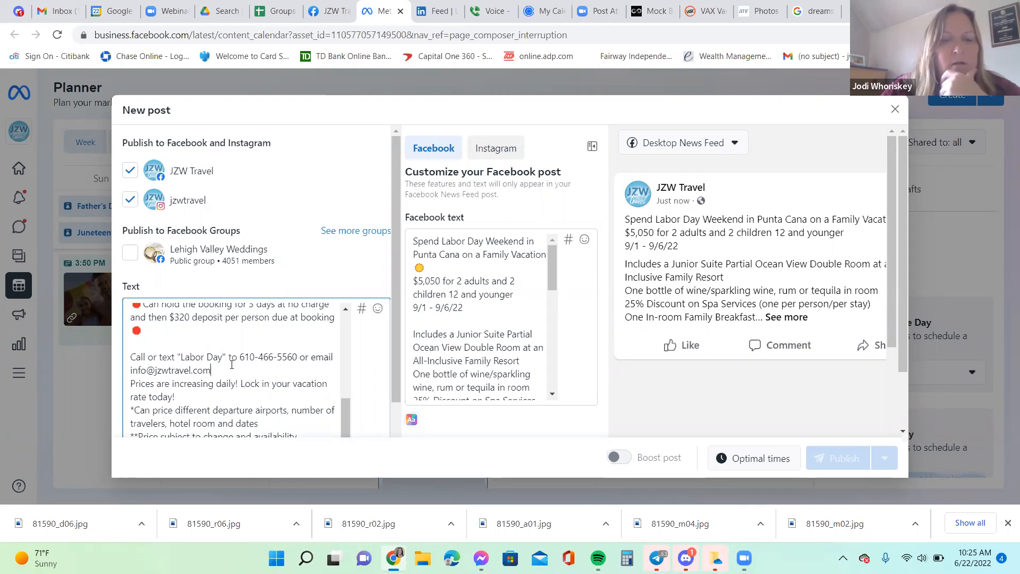
Add a blank line before the departure airports note and insert "family" before "vacation rate today!"
scroll(233, 394, down, 2)
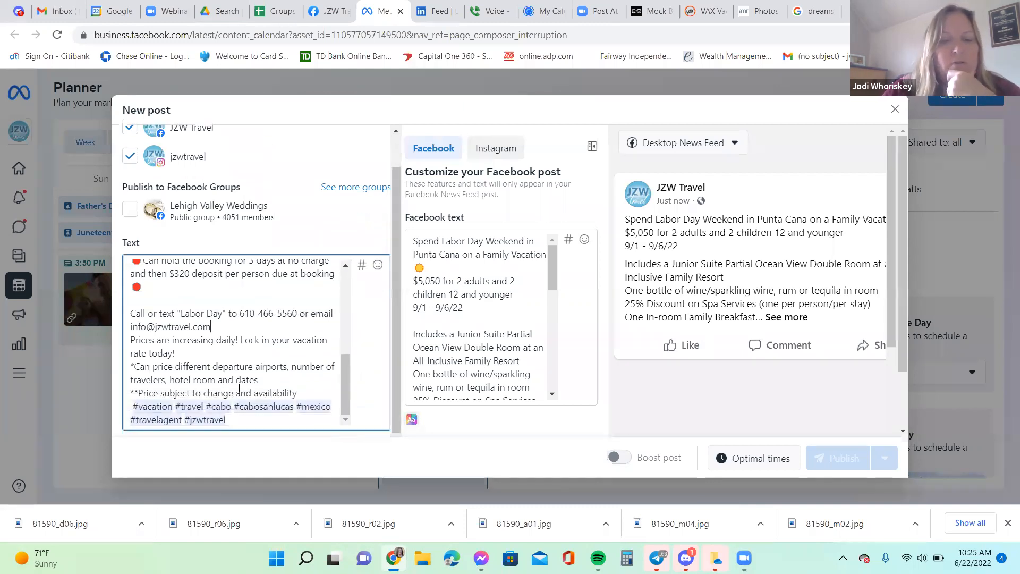
click(192, 329)
key(Return)
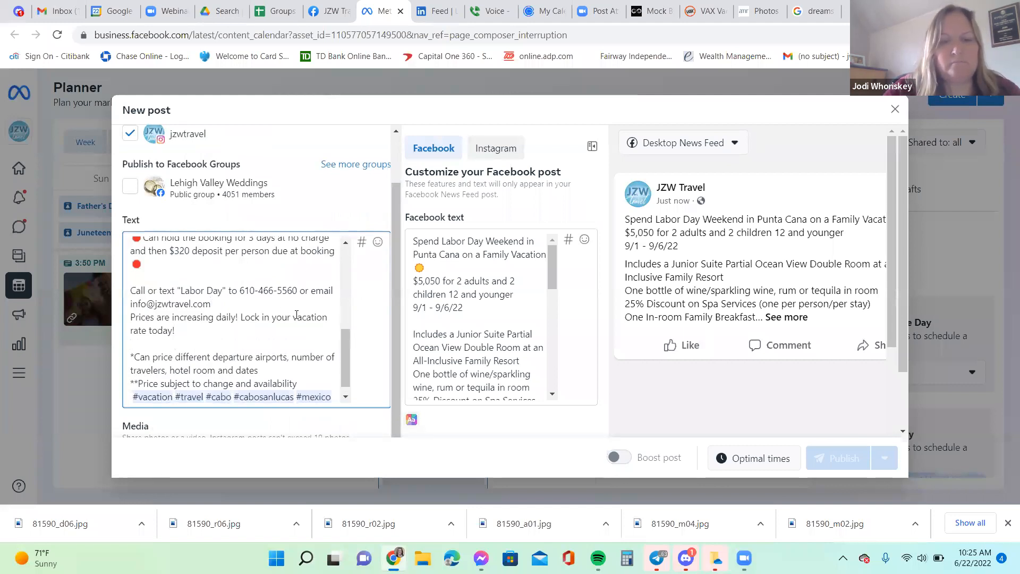
text(family)
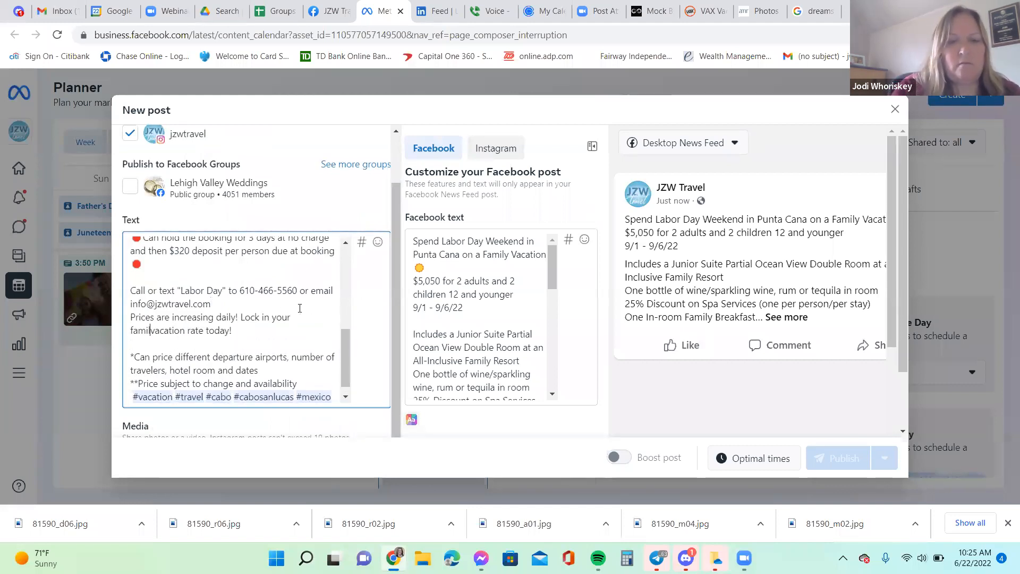
Extend the price disclaimer after "availability" with "and based on ages of children"
scroll(253, 331, down, 1)
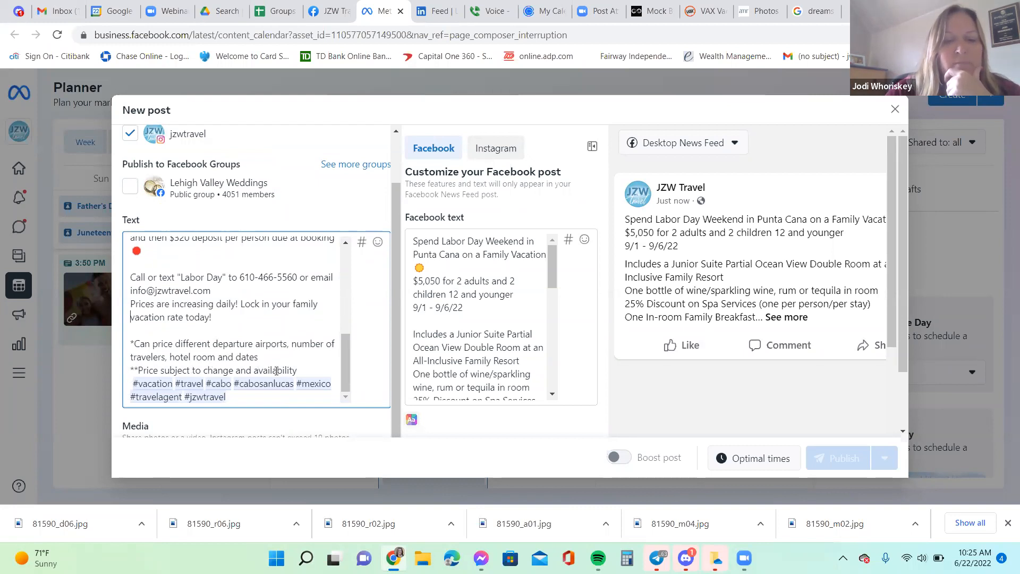
text(and)
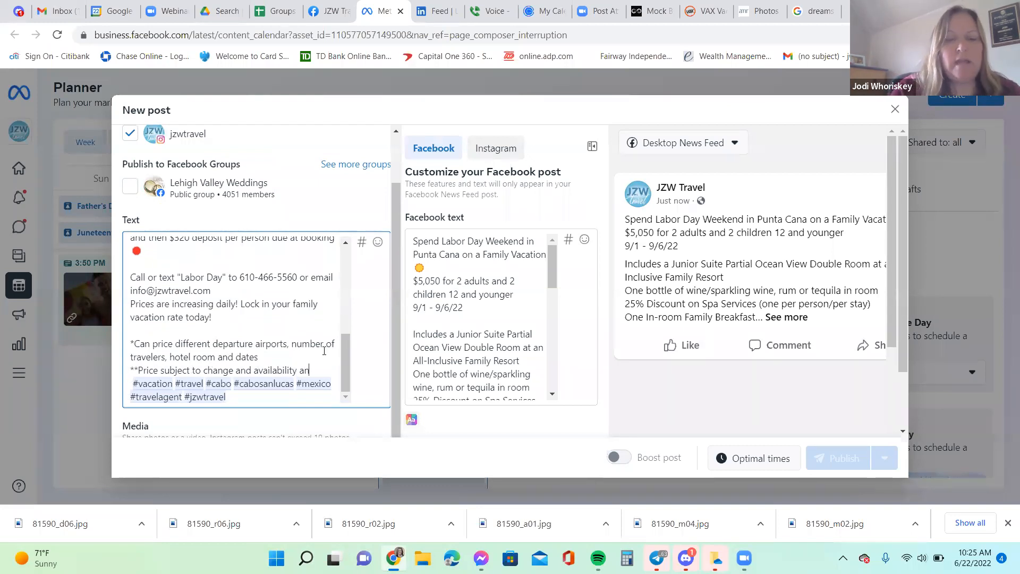
text( ages)
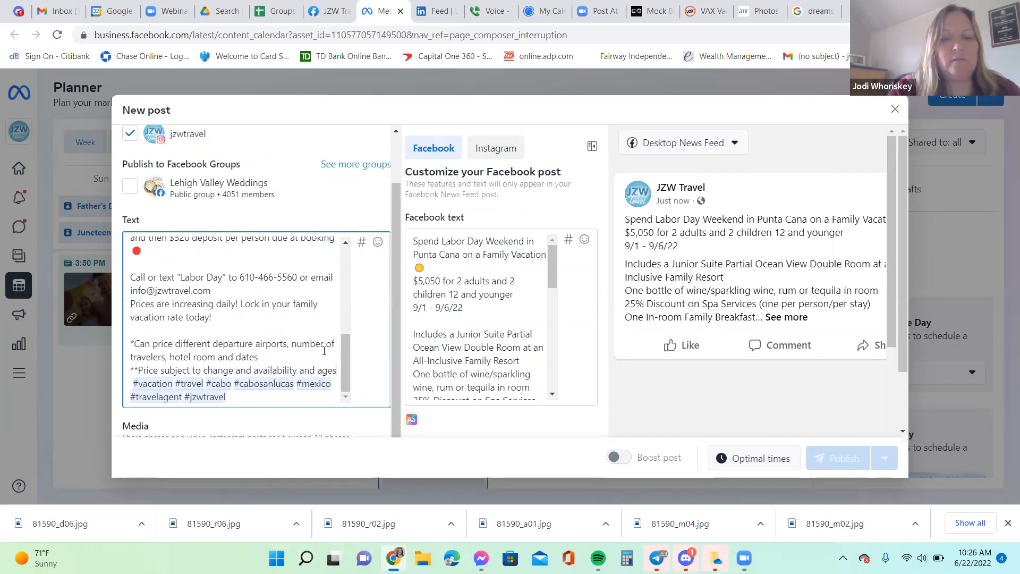
text( of children)
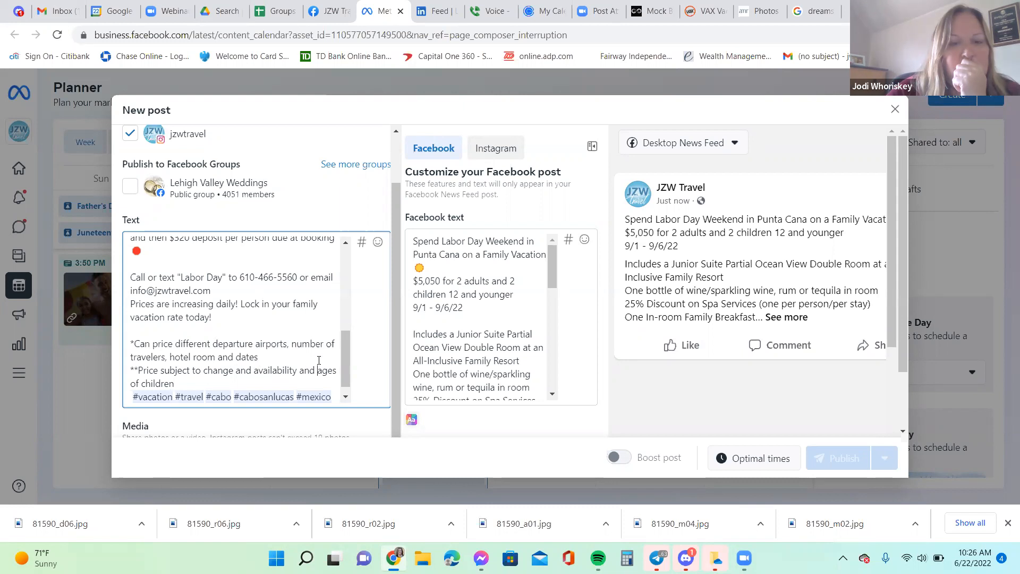
text(based on)
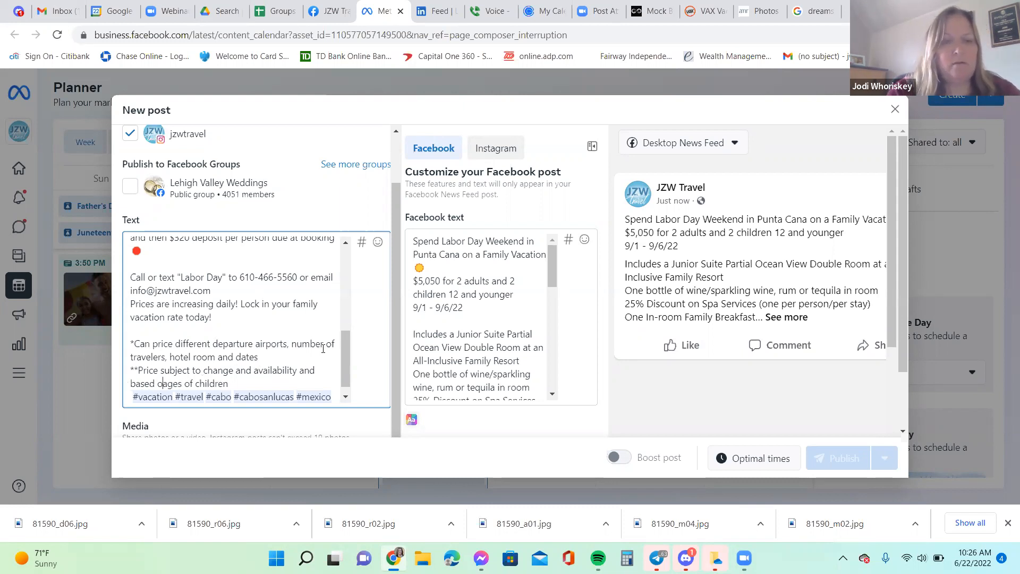
key(BackSpace)
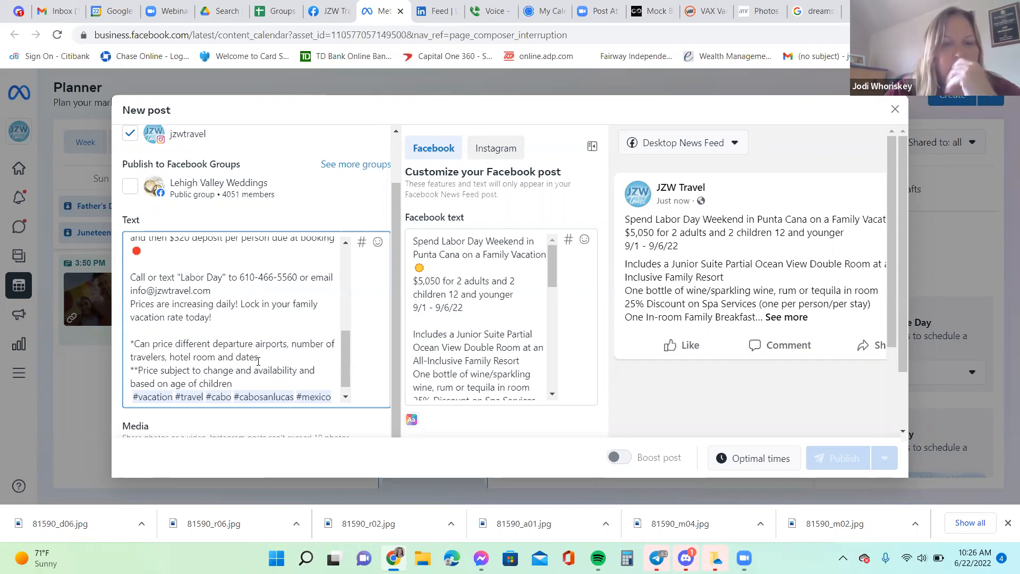
text(s)
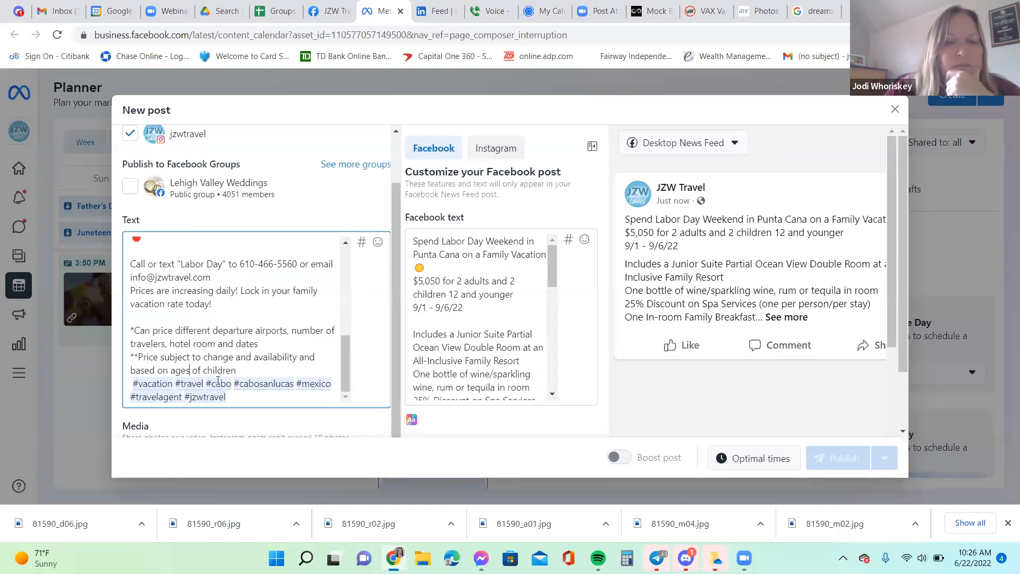
Replace the hashtag #cabo with #puntacana and the hashtag #cabosanlucas with #dominicanrepublic
double_click(218, 382)
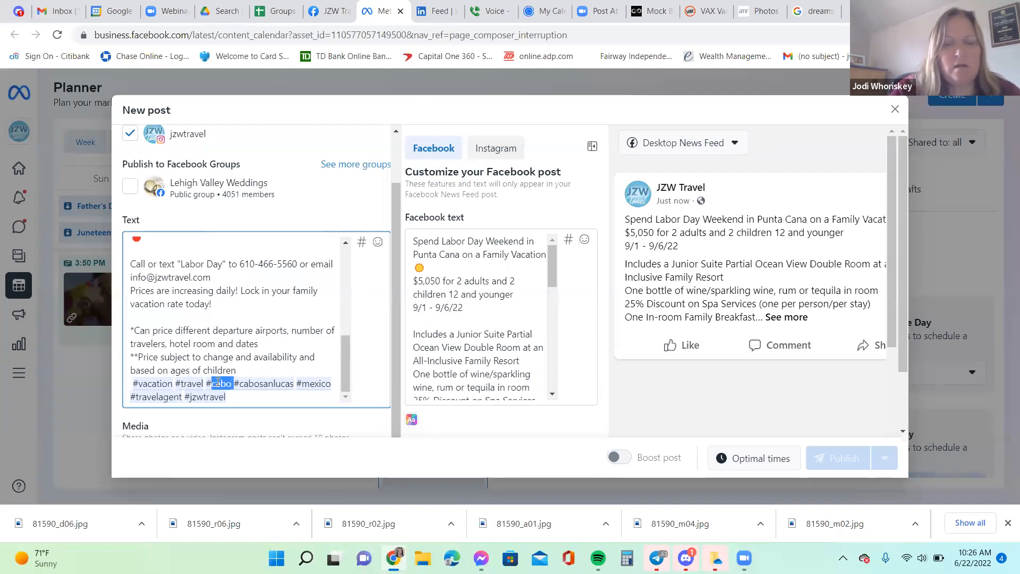
text(puntacana)
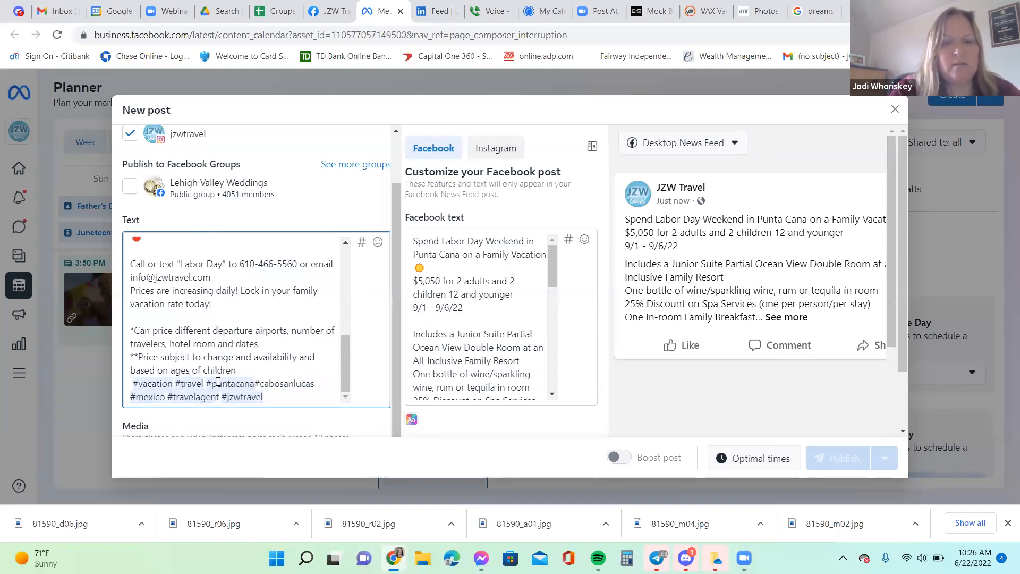
key(Right)
key(Right)
key(Right)
key(Right)
key(Right)
key(Right)
key(Right)
key(Right)
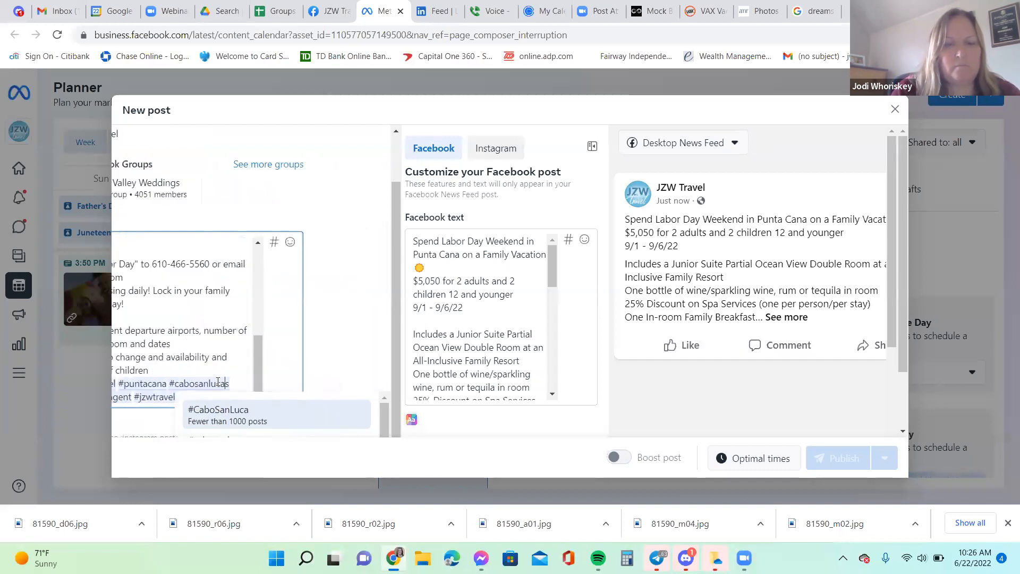
key(Right)
key(BackSpace)
key(BackSpace)
key(BackSpace)
key(BackSpace)
key(BackSpace)
key(BackSpace)
key(BackSpace)
key(BackSpace)
key(BackSpace)
key(BackSpace)
key(BackSpace)
key(BackSpace)
text(dominicanrepublic)
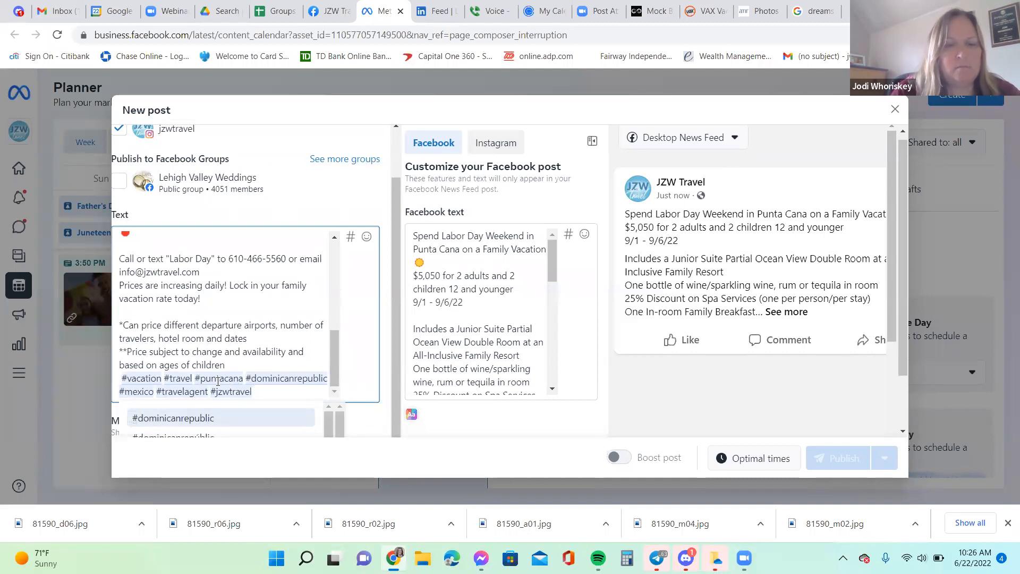
key(Down)
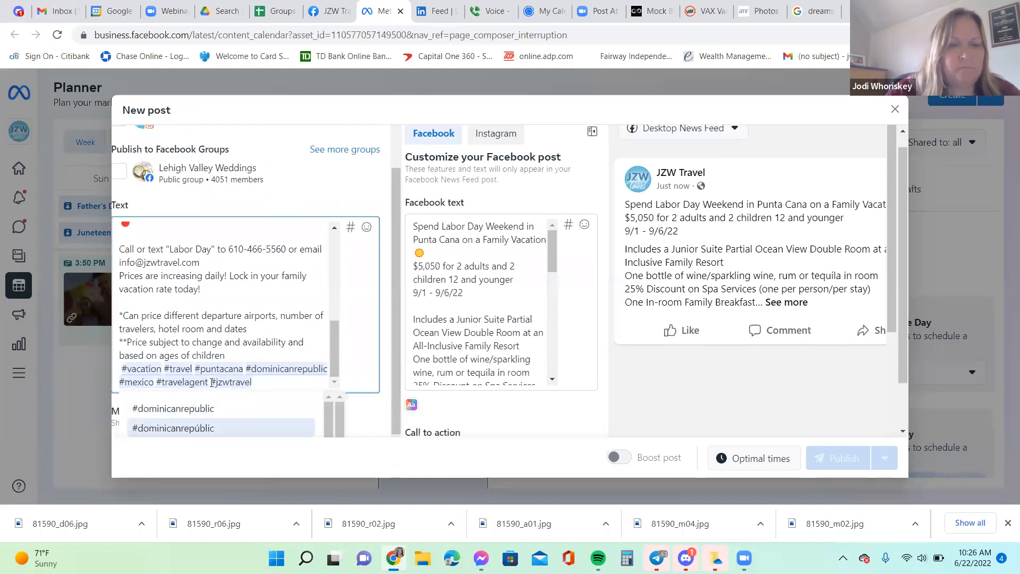
Replace the hashtag #mexico in the post text with #familyvacation #summervacation #laborday
double_click(129, 383)
text(family)
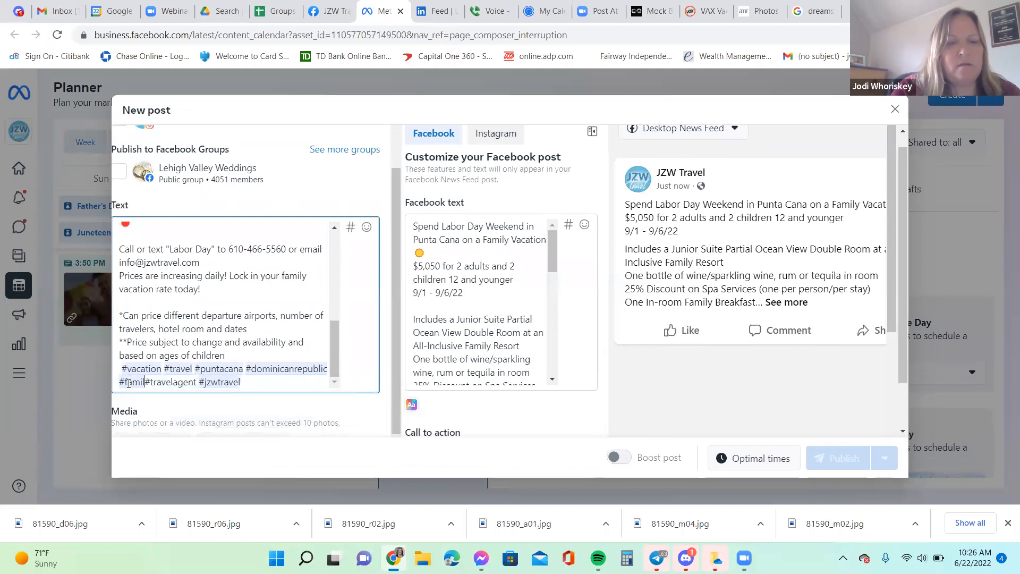
text(vacation #summer)
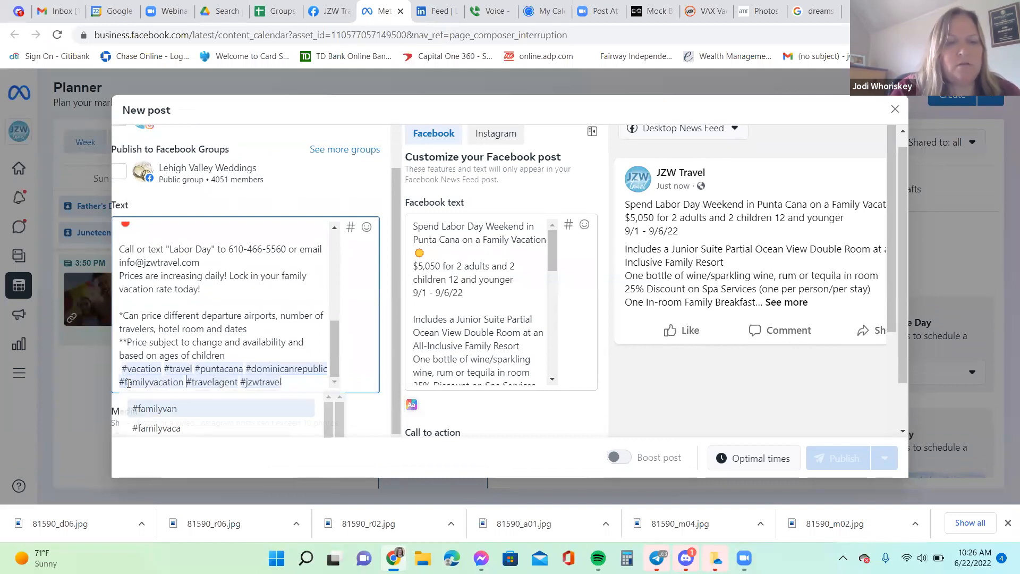
text(vacation )
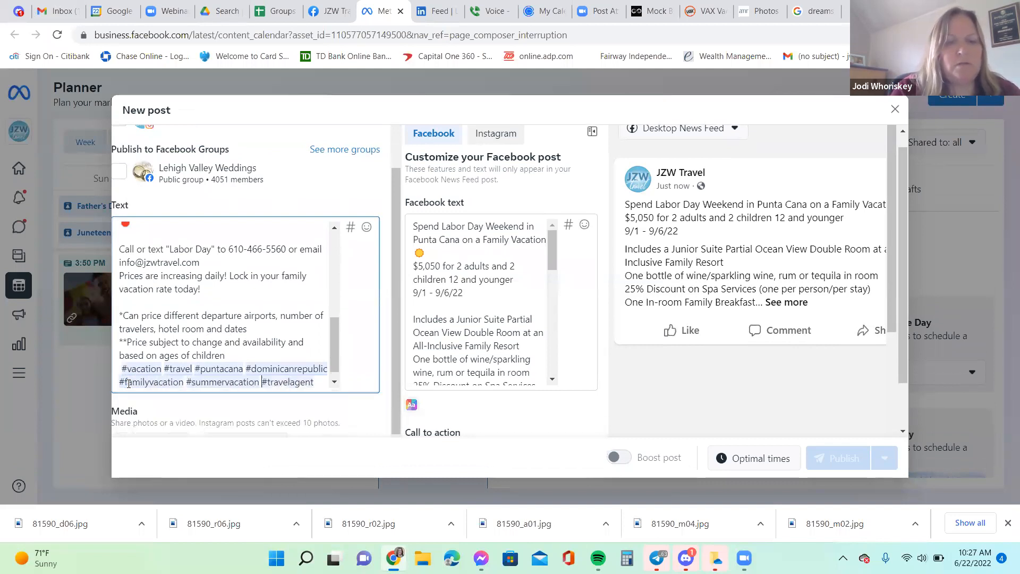
text(#laborday)
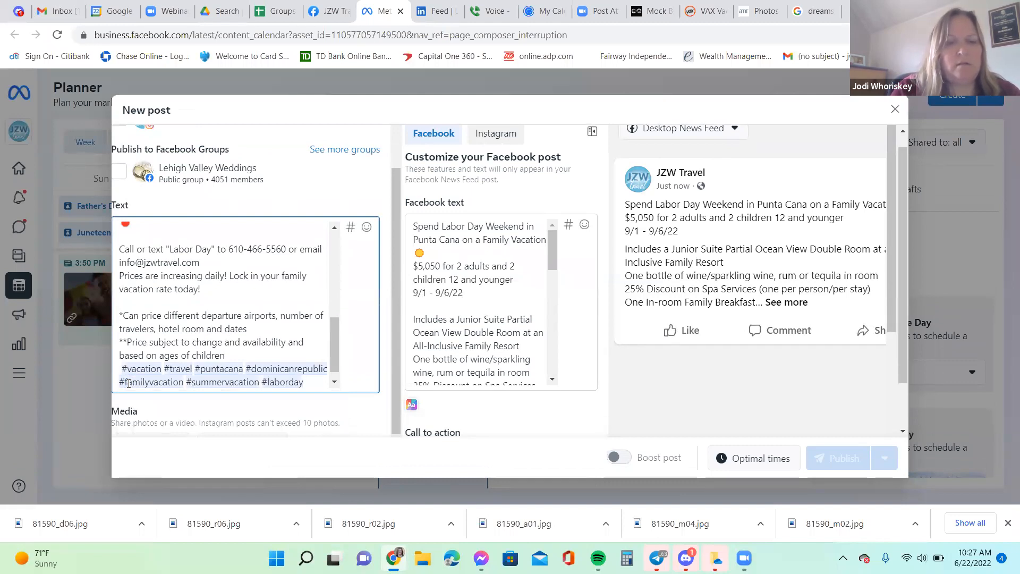
Add the six resort photos 81590_d06, 81590_r06, 81590_r02, 81590_a01, 81590_m04 and 81590_m02 from Downloads to the post
scroll(147, 367, down, 4)
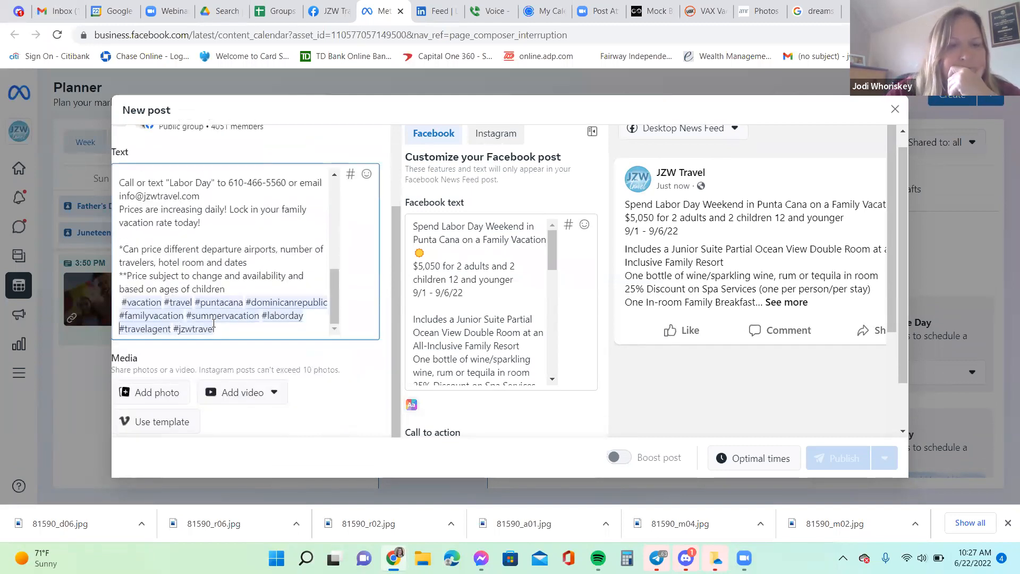
click(160, 392)
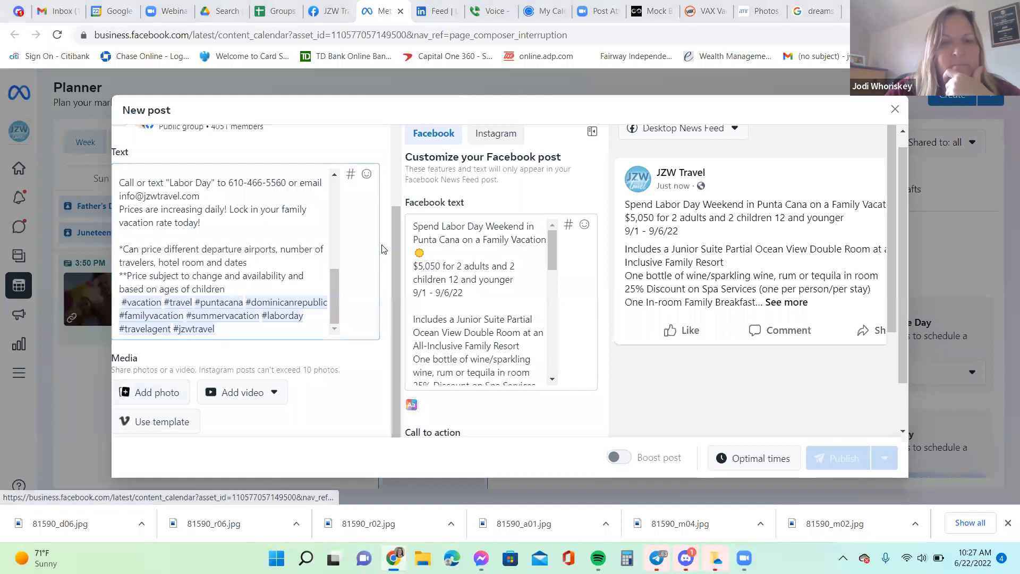
click(205, 111)
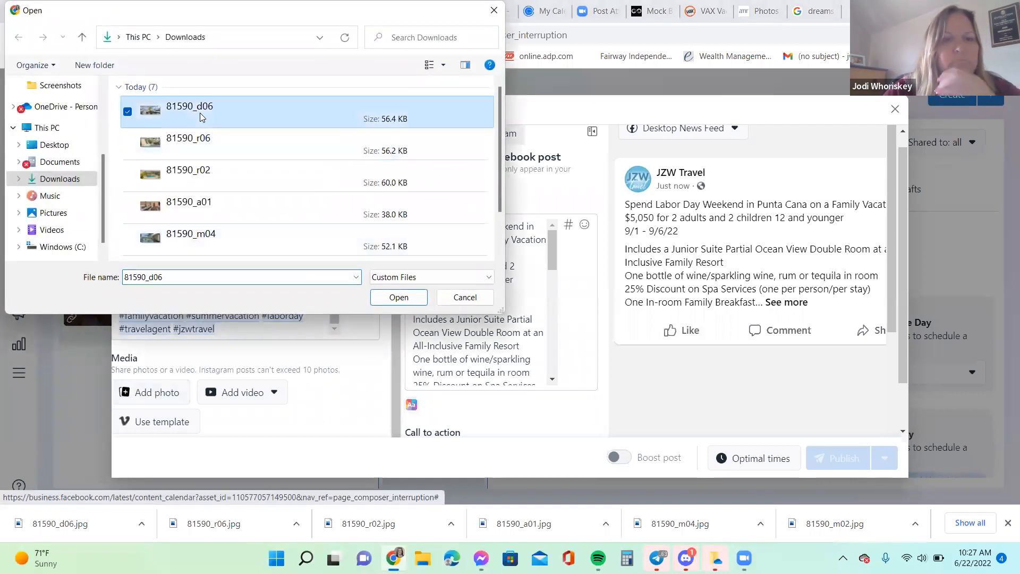
drag(202, 127, 193, 234)
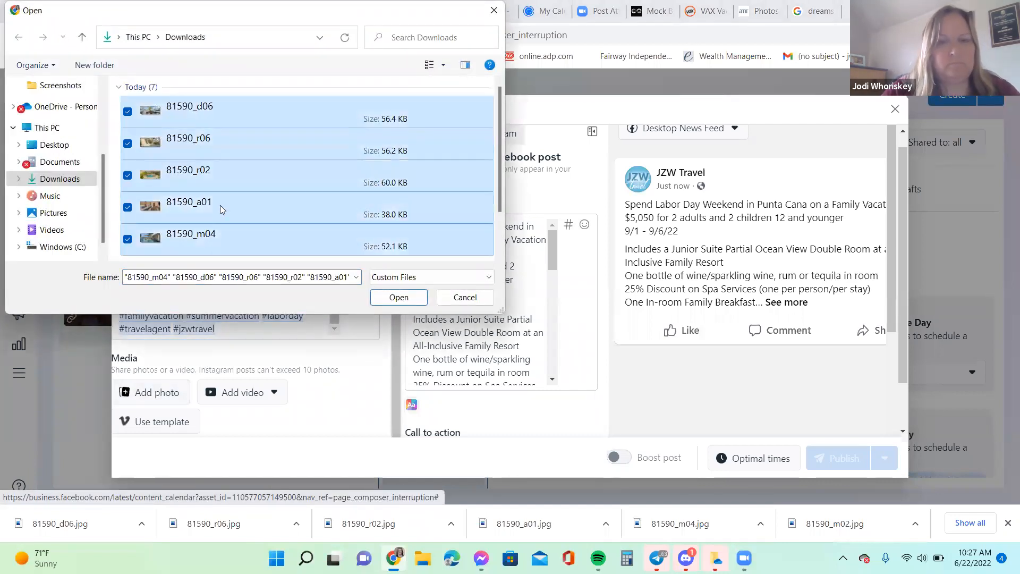
scroll(220, 205, down, 2)
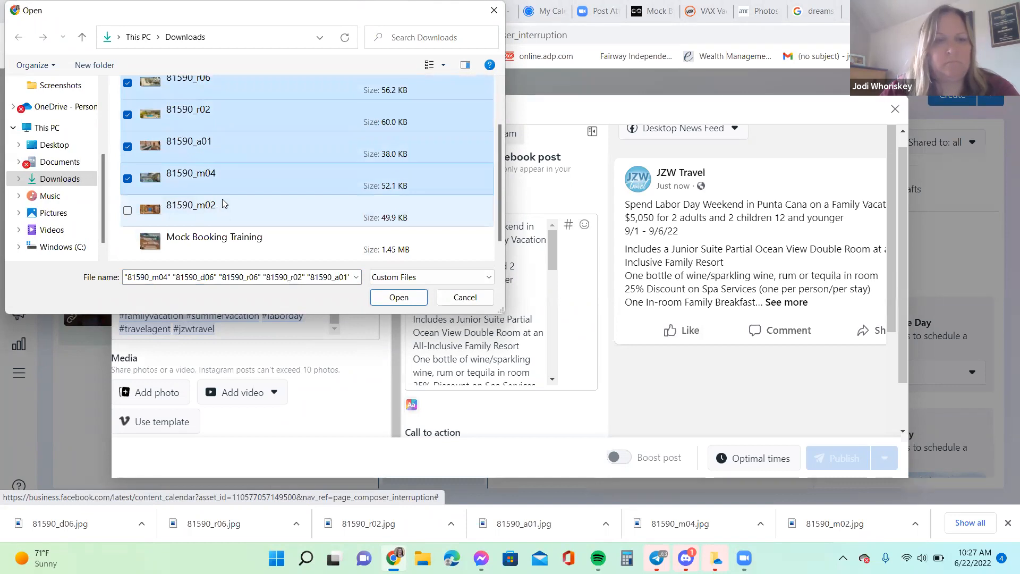
scroll(212, 181, up, 2)
click(184, 110)
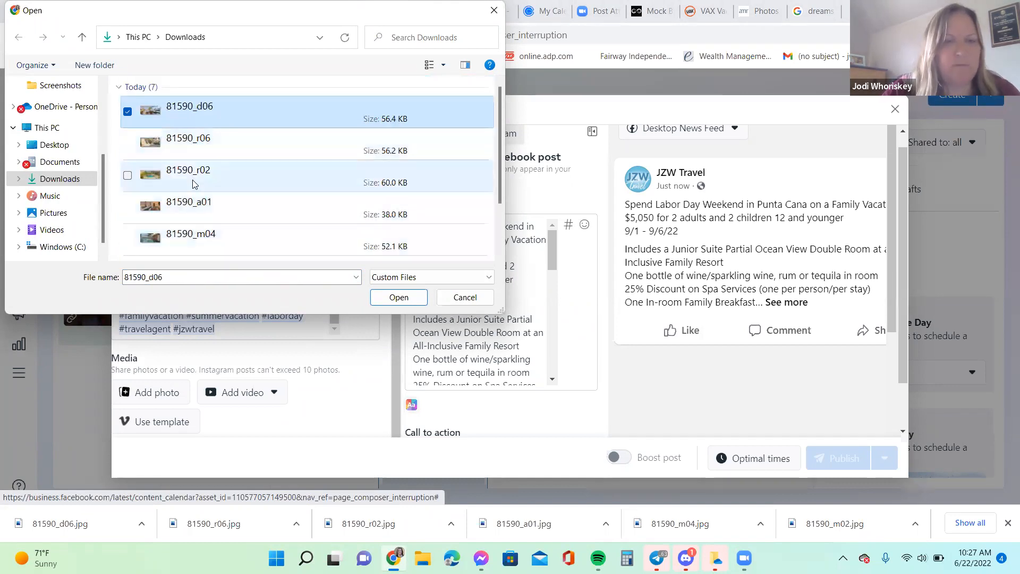
scroll(199, 184, down, 2)
shift+click(196, 211)
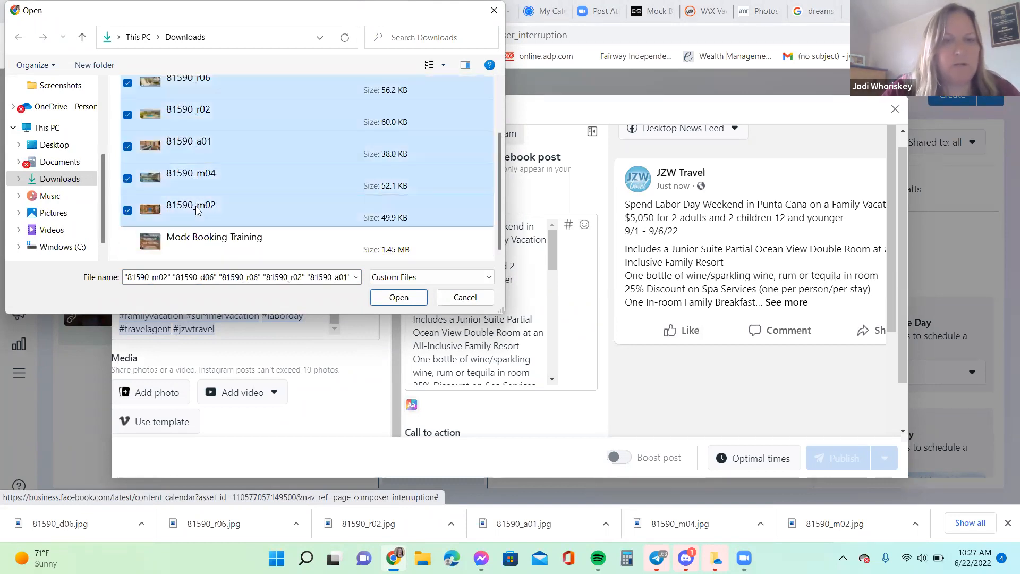
key(Return)
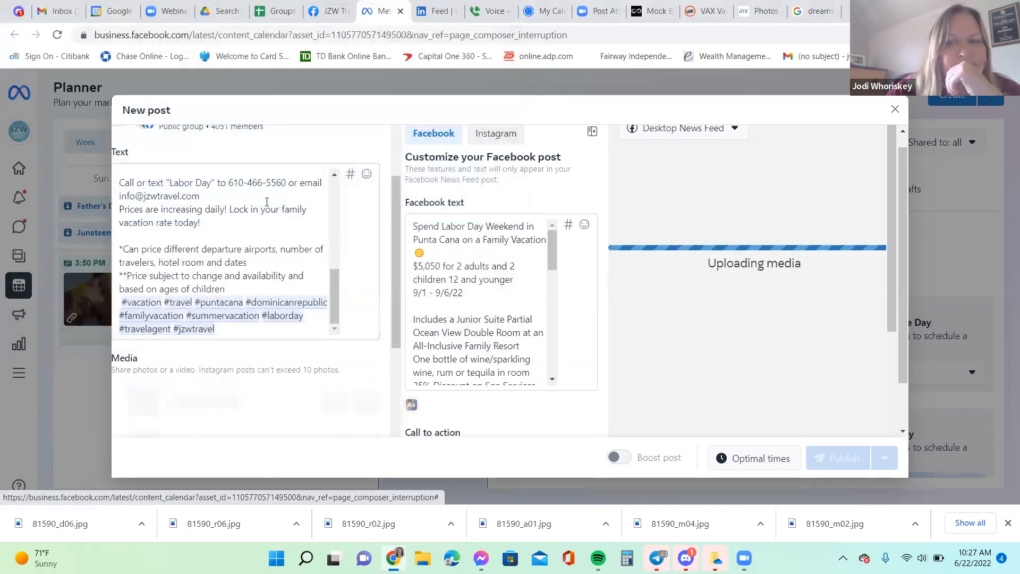
Crop all the post's photos to the Horizontal 1.91:1 ratio, starting from the first photo, and apply the edit
scroll(266, 207, down, 6)
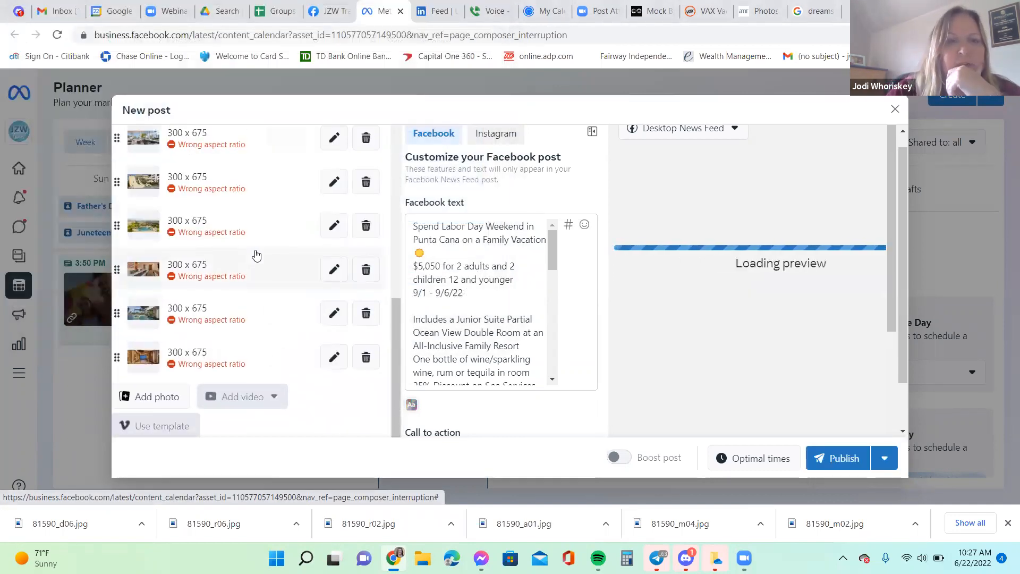
scroll(256, 255, up, 3)
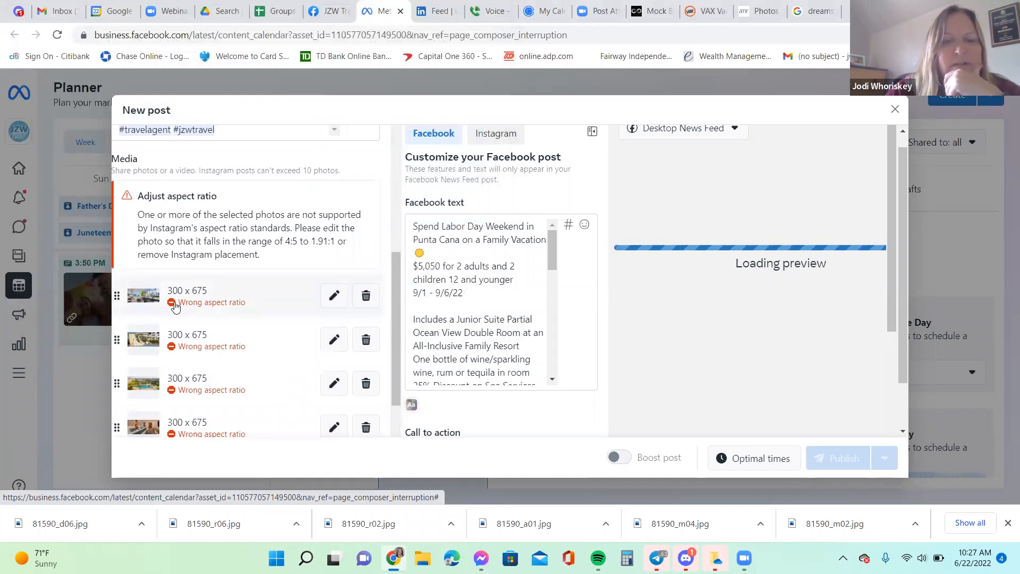
click(333, 298)
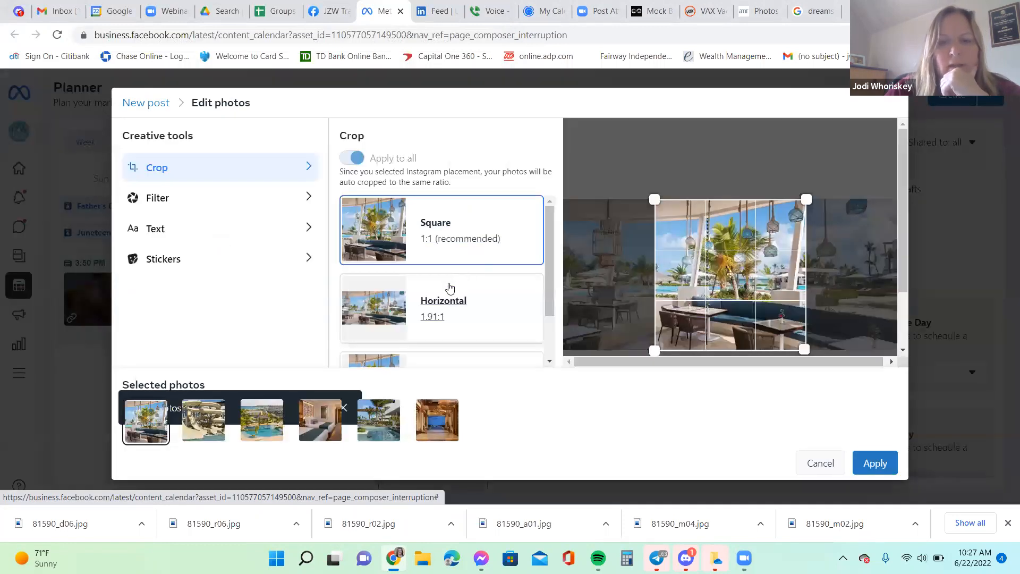
click(433, 301)
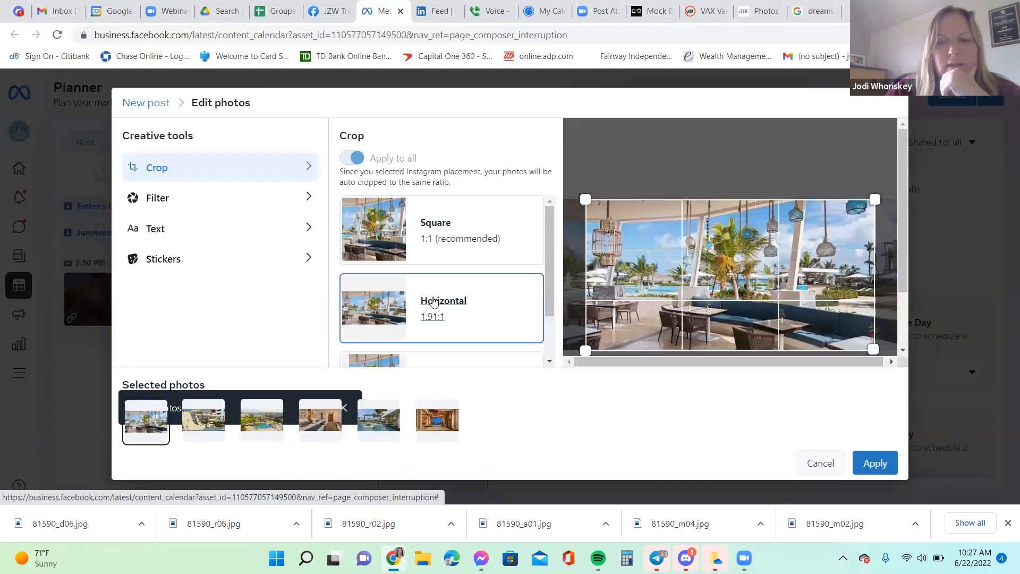
scroll(497, 290, down, 1)
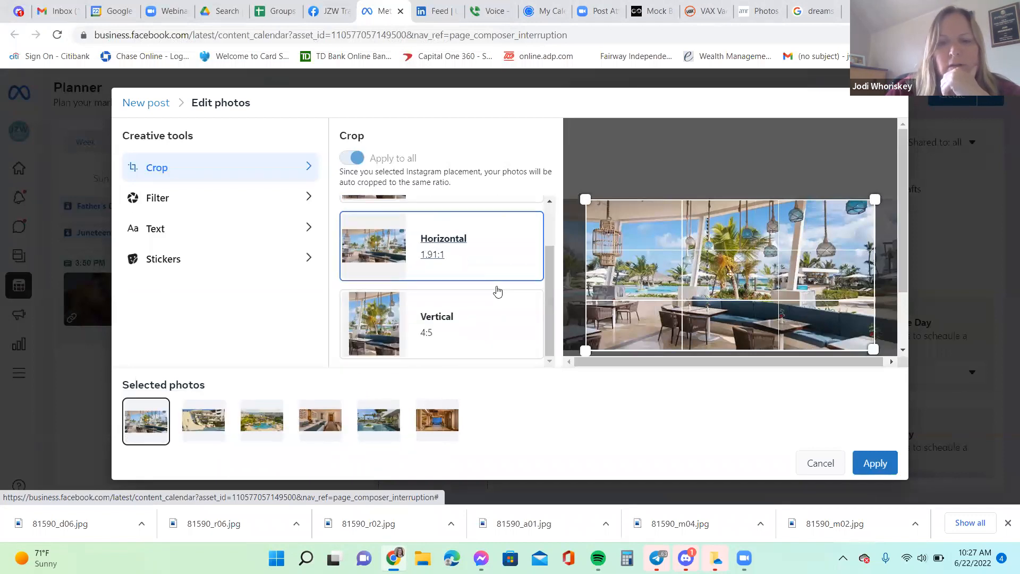
scroll(496, 290, up, 1)
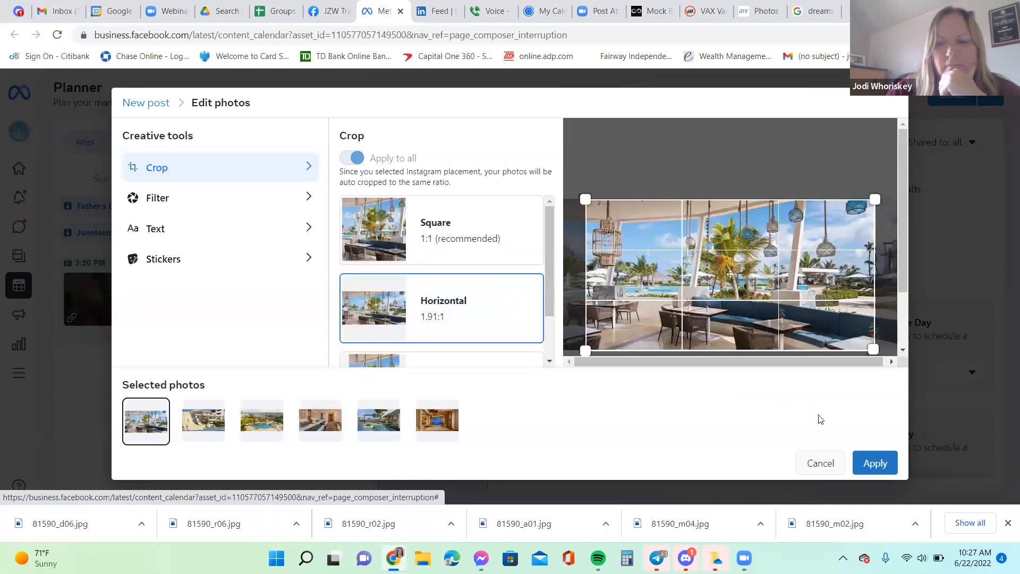
click(874, 462)
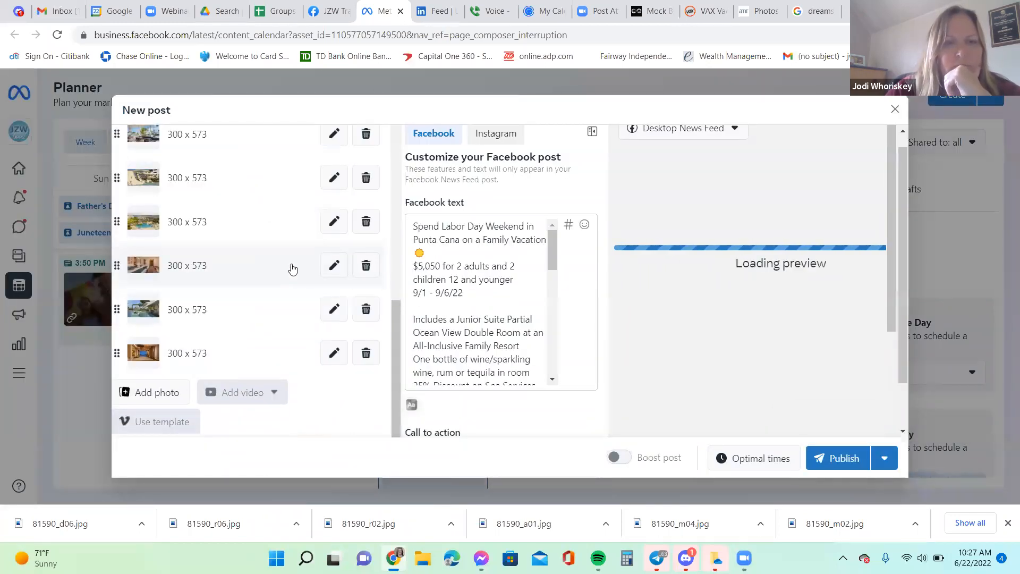
Edit the fifth photo, the pool with the pergola, and apply the Horizontal 1.91:1 crop to the set again
scroll(234, 233, up, 1)
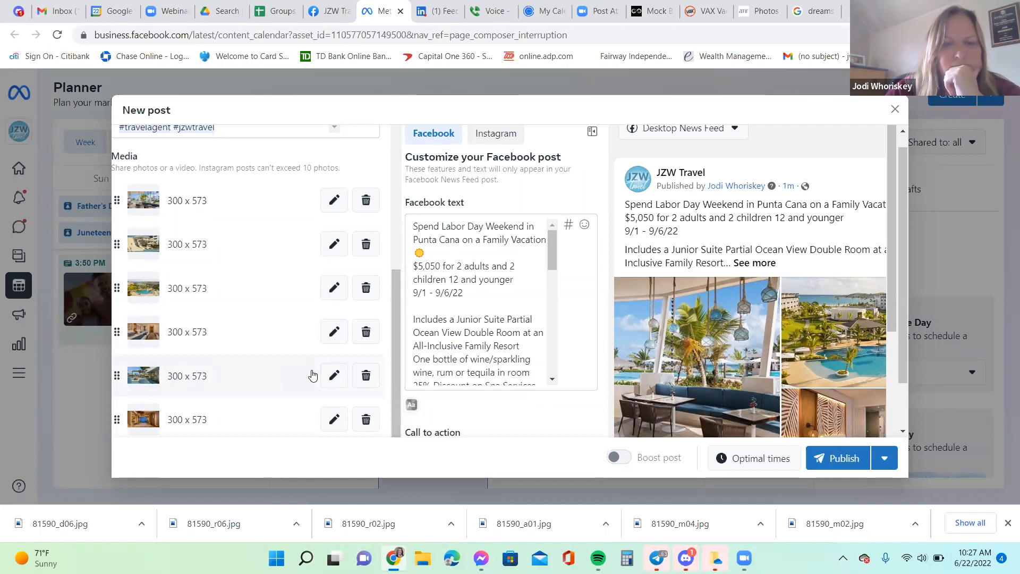
click(333, 377)
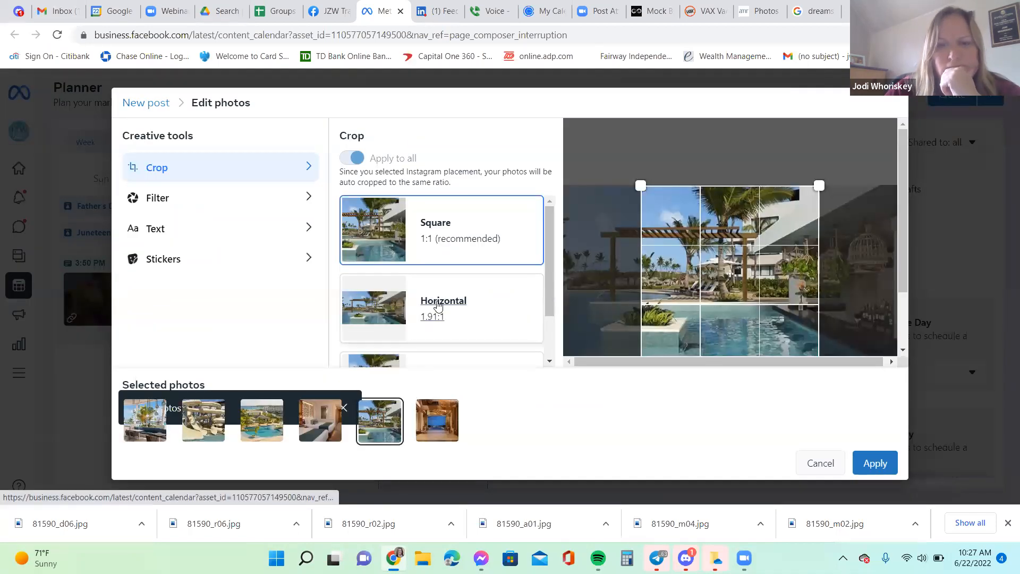
click(443, 301)
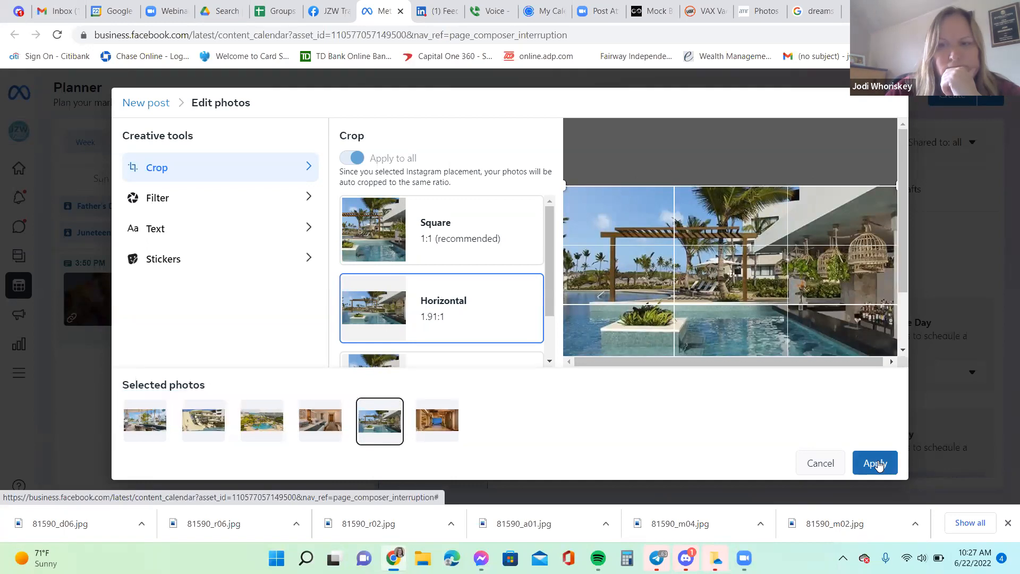
click(875, 462)
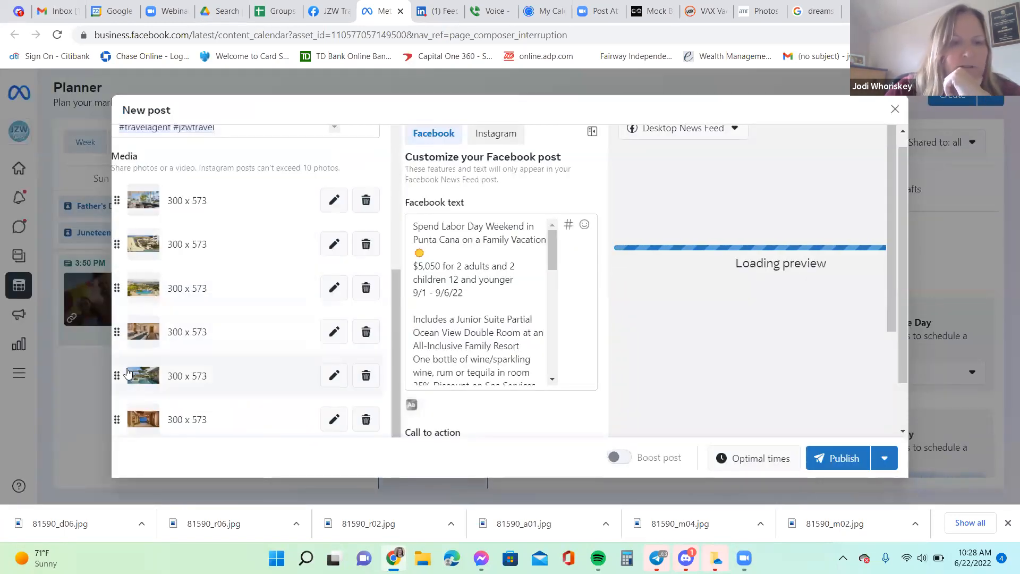
Reorder the photos: pergola pool first, resort pool overview second, lobby third, water slide fourth, terrace restaurant fifth, guest room last
drag(118, 355, 120, 200)
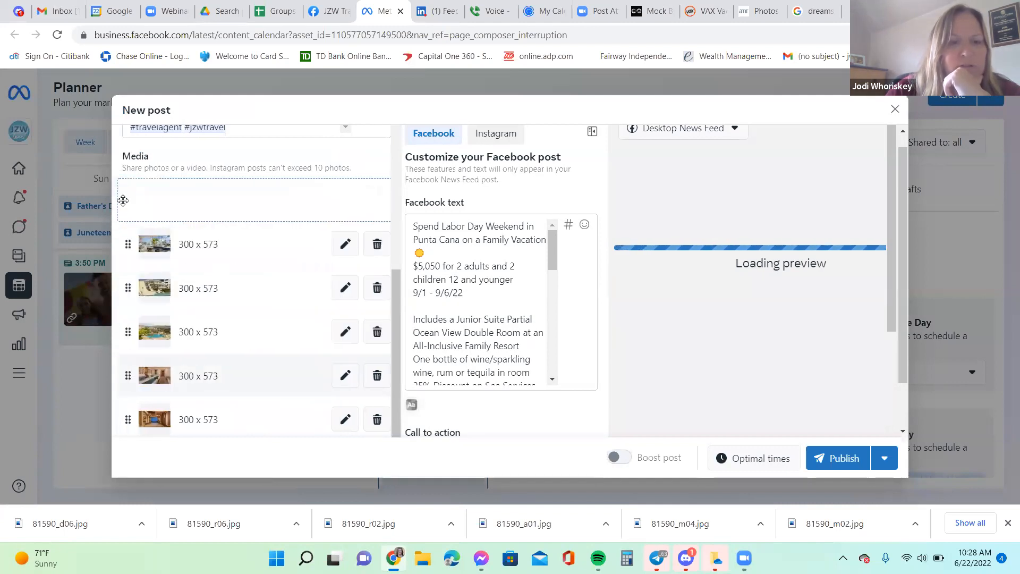
drag(128, 247, 132, 348)
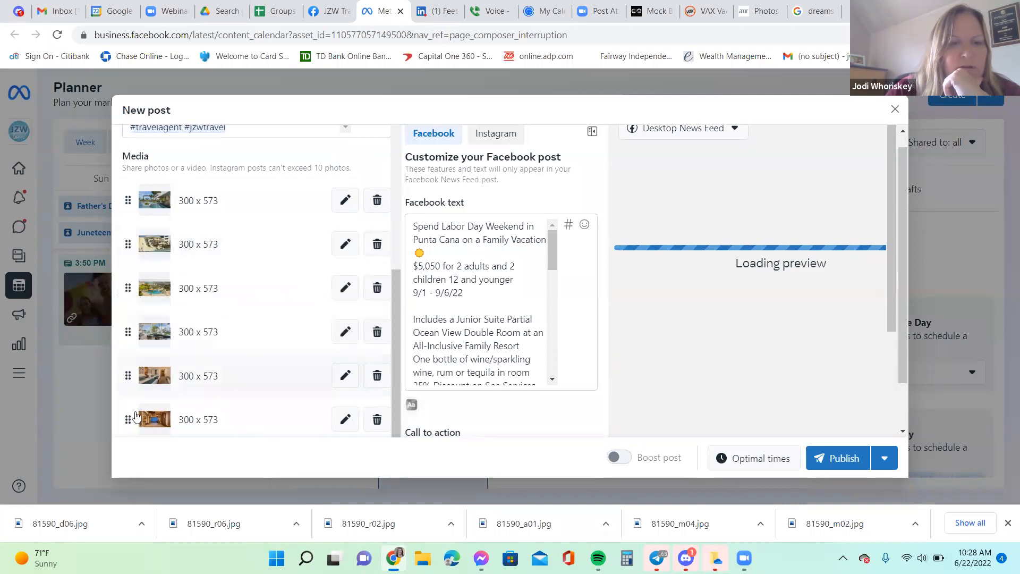
drag(132, 422, 133, 364)
drag(133, 316, 134, 286)
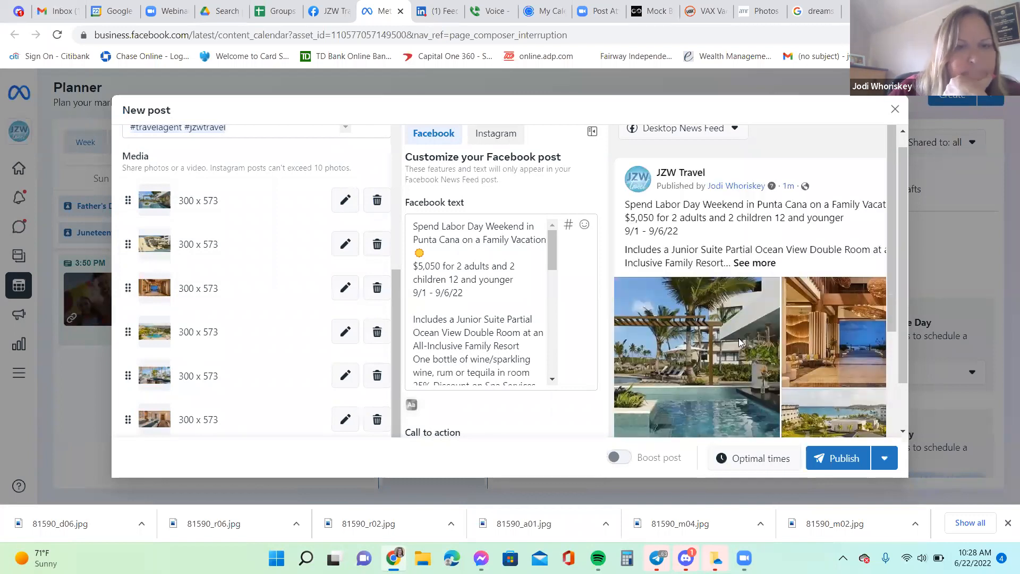
drag(125, 244, 130, 321)
drag(132, 257, 130, 297)
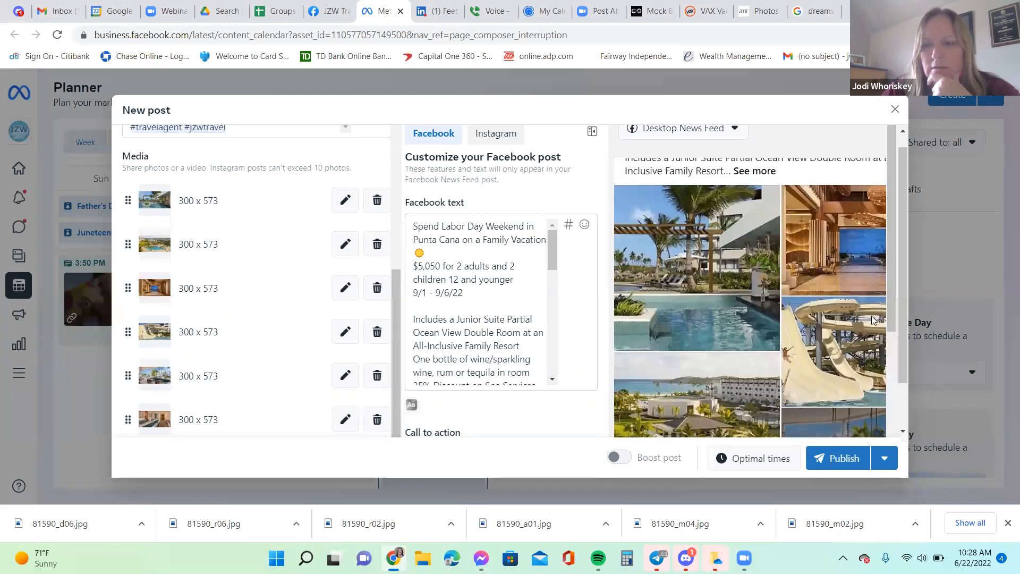
Remove the lobby photo from the post's media and review the remaining photos' layout in the Facebook preview
mouse_move(890, 351)
mouse_down()
mouse_move(891, 380)
mouse_move(891, 359)
mouse_up()
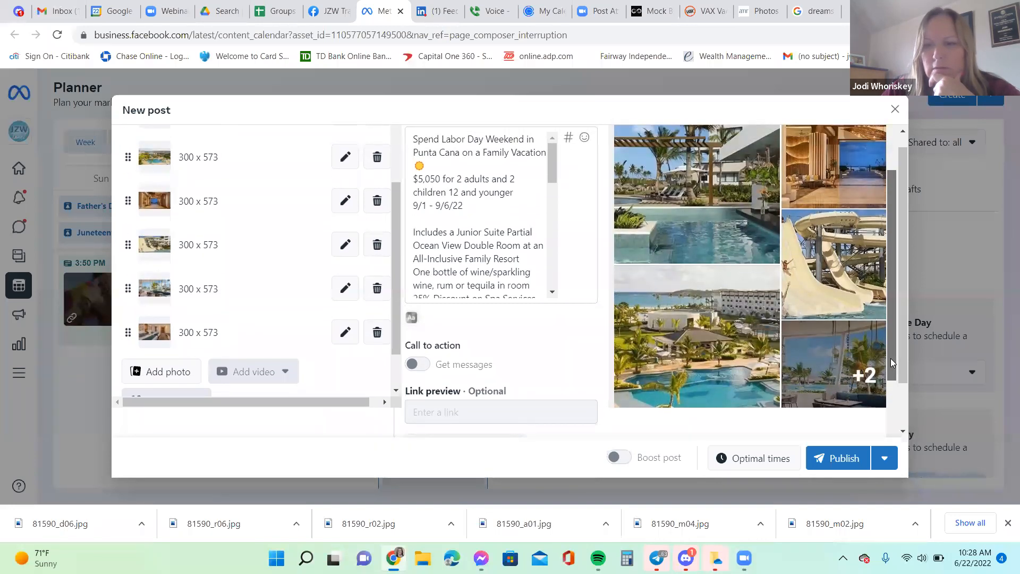
drag(891, 358, 891, 341)
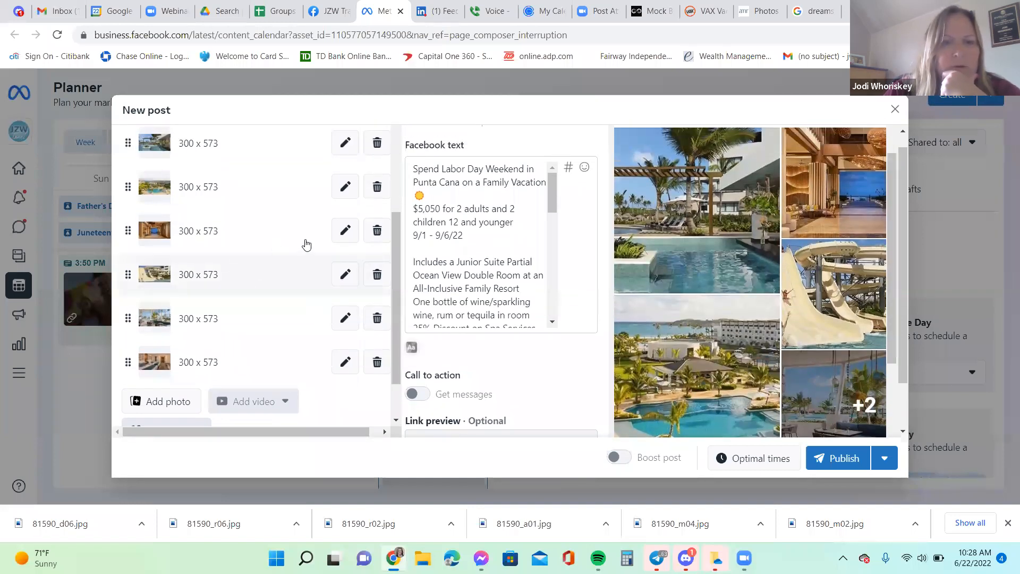
click(378, 231)
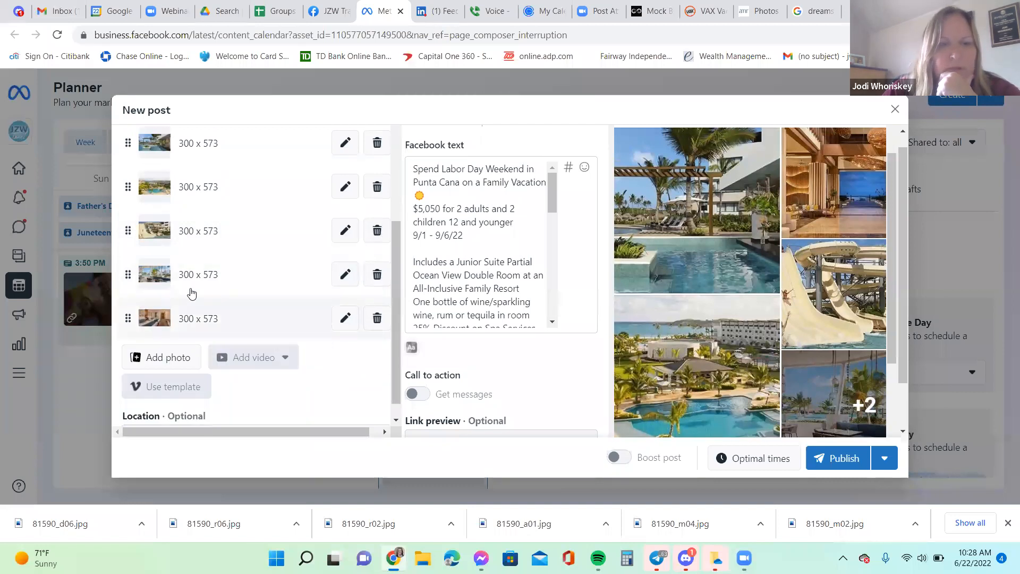
scroll(209, 282, up, 2)
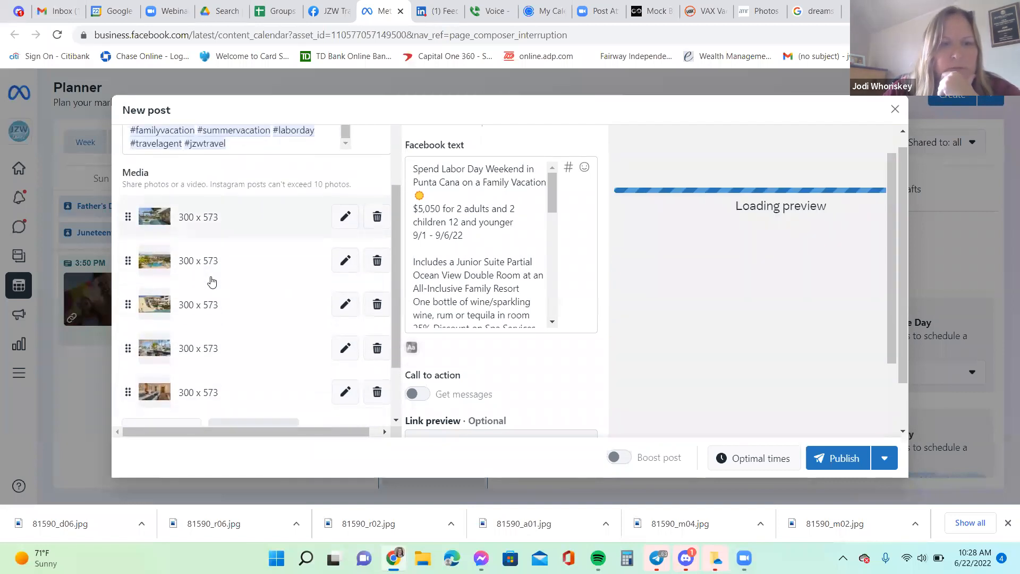
scroll(211, 282, down, 2)
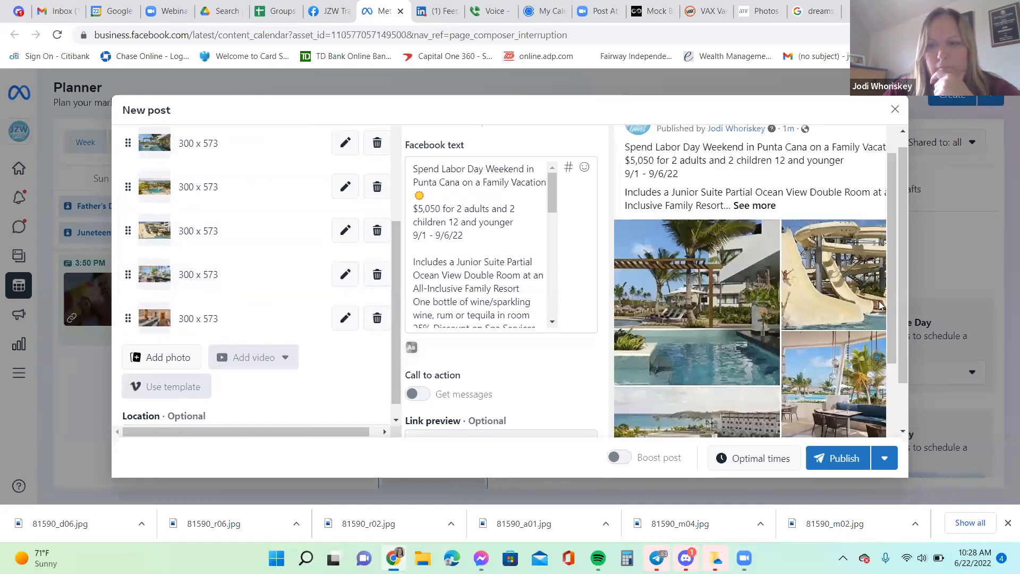
scroll(888, 372, down, 3)
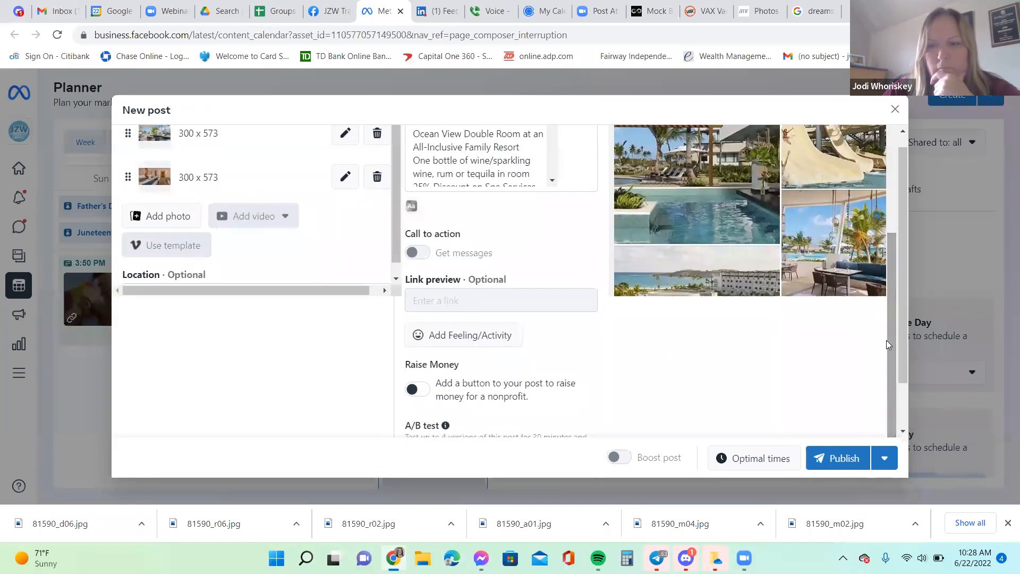
scroll(886, 344, up, 3)
scroll(844, 300, down, 2)
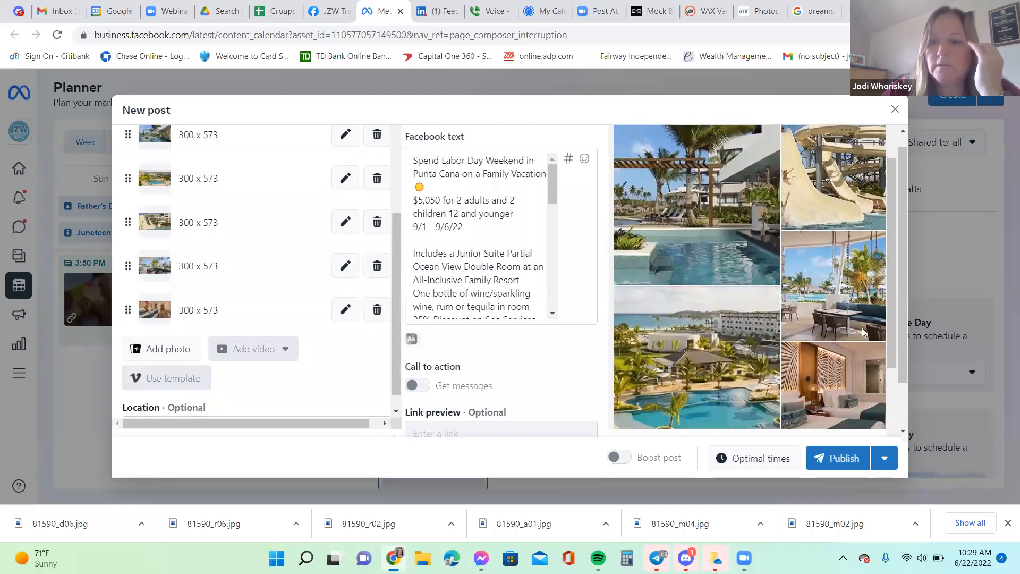
scroll(886, 347, down, 1)
scroll(890, 344, up, 2)
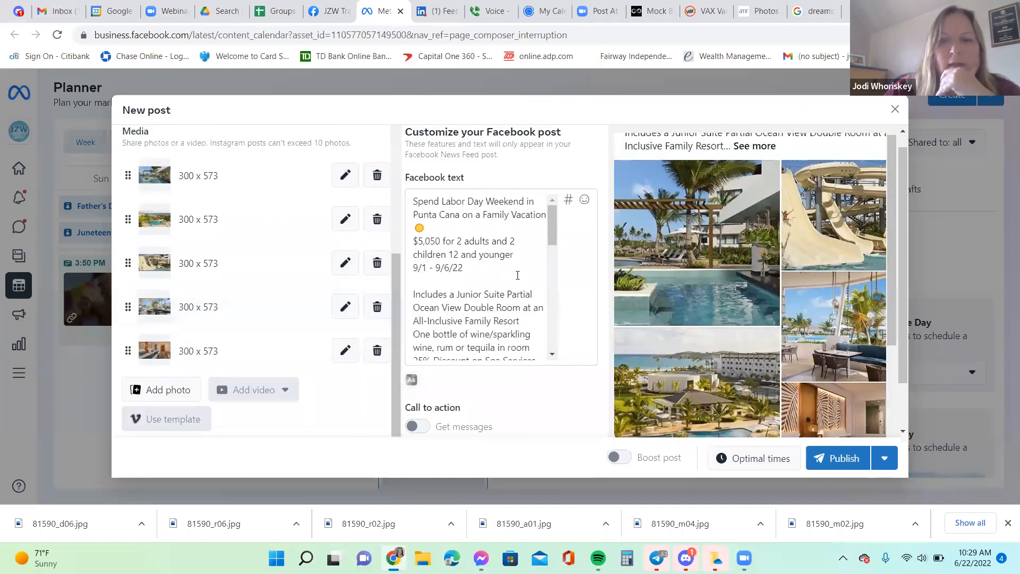
Review the post's Instagram preview and publish the Labor Day Punta Cana post to Facebook and Instagram
scroll(517, 275, up, 1)
click(494, 154)
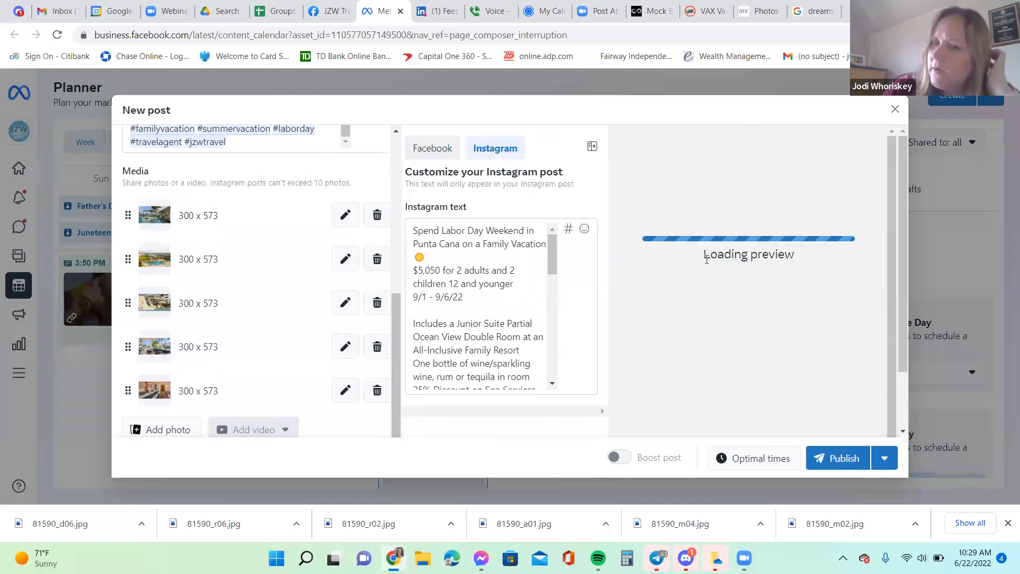
scroll(757, 329, down, 1)
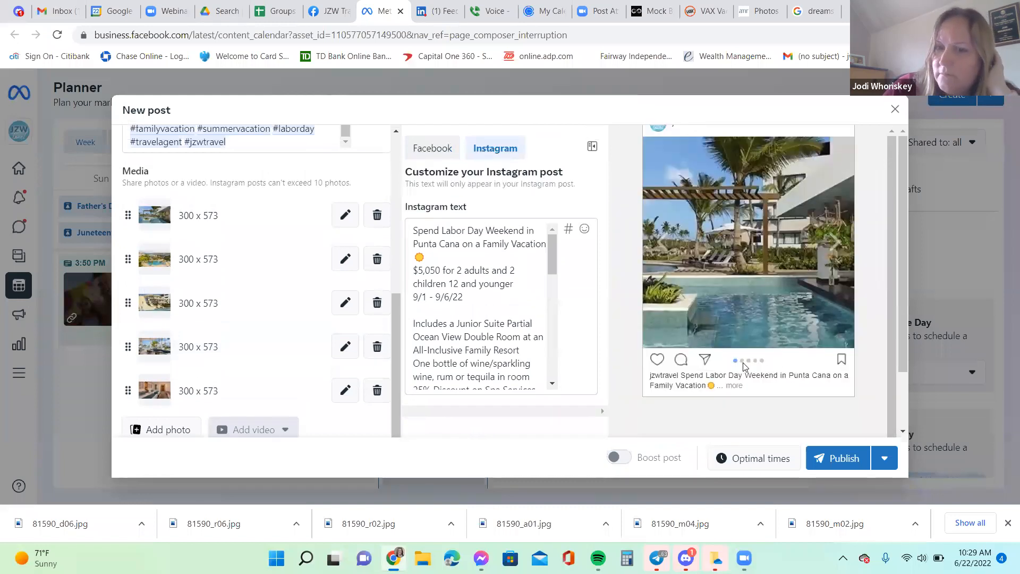
scroll(757, 289, up, 1)
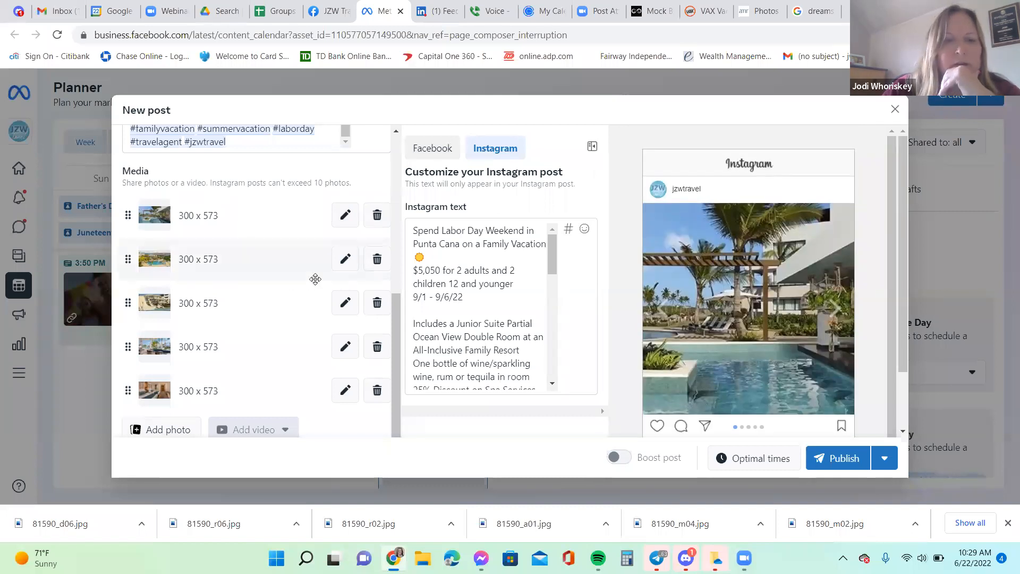
scroll(323, 334, down, 1)
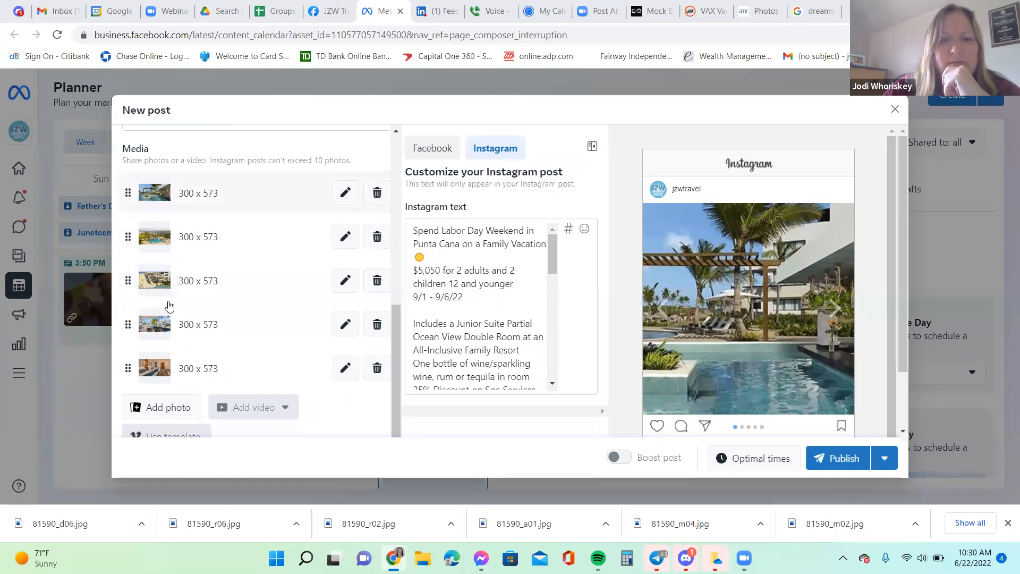
click(839, 468)
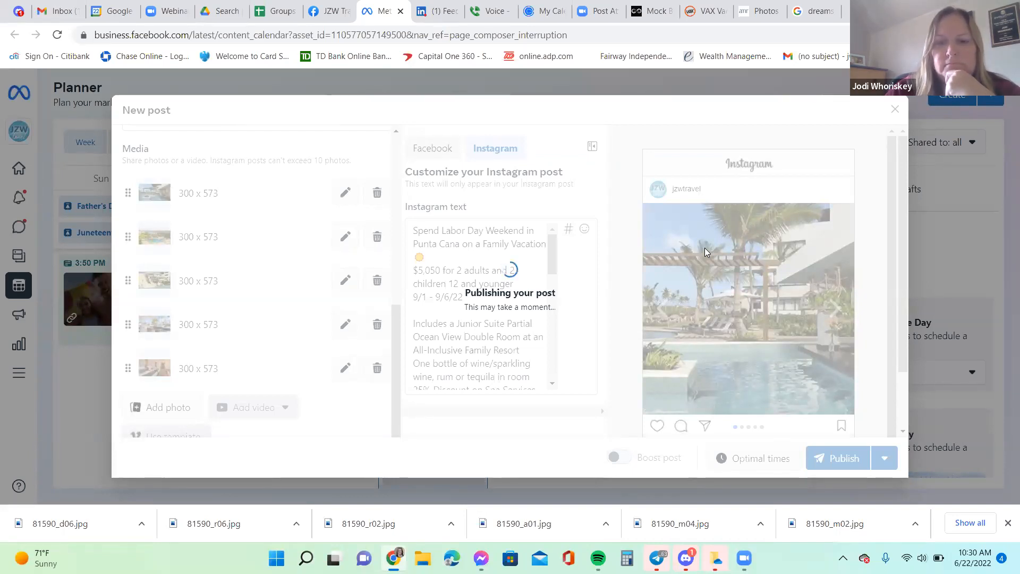
Switch to the Groups and Posts spreadsheet and examine the groups' last-posted dates, posted content and rules on the Groups sheet
click(275, 6)
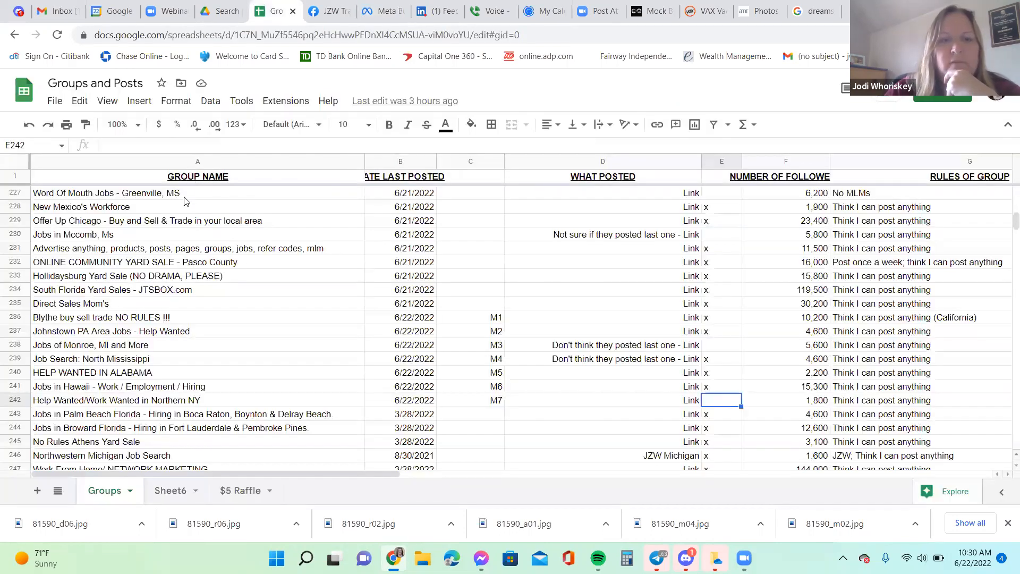
scroll(185, 202, up, 15)
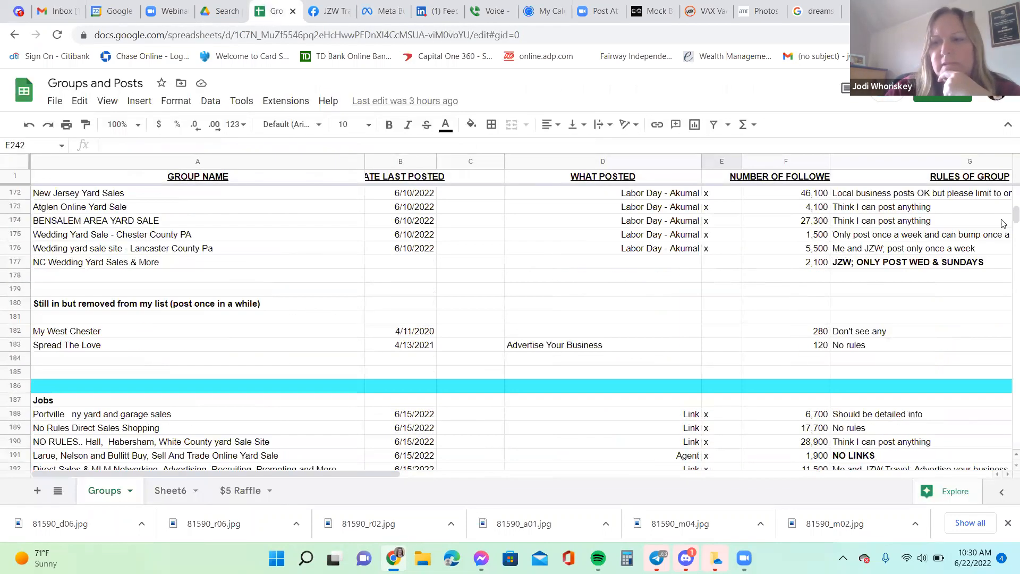
drag(1006, 217, 1005, 192)
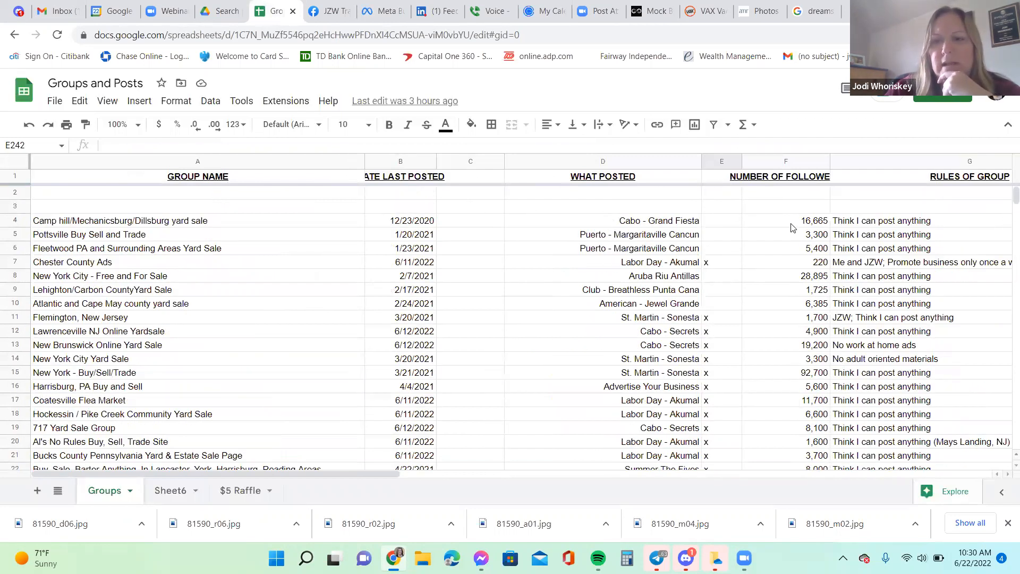
scroll(287, 301, down, 5)
scroll(287, 301, down, 13)
scroll(288, 299, down, 11)
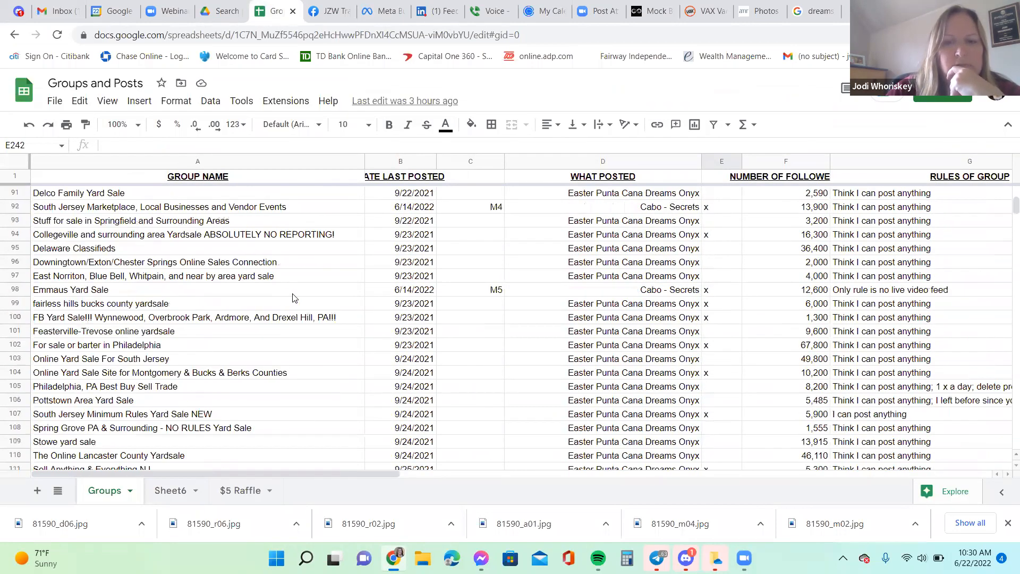
click(245, 303)
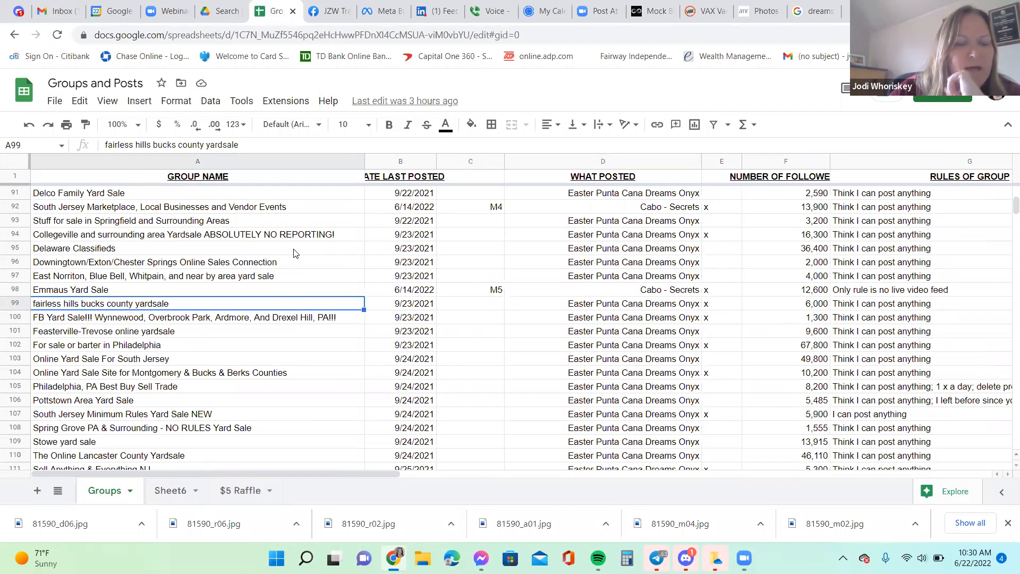
scroll(295, 253, down, 5)
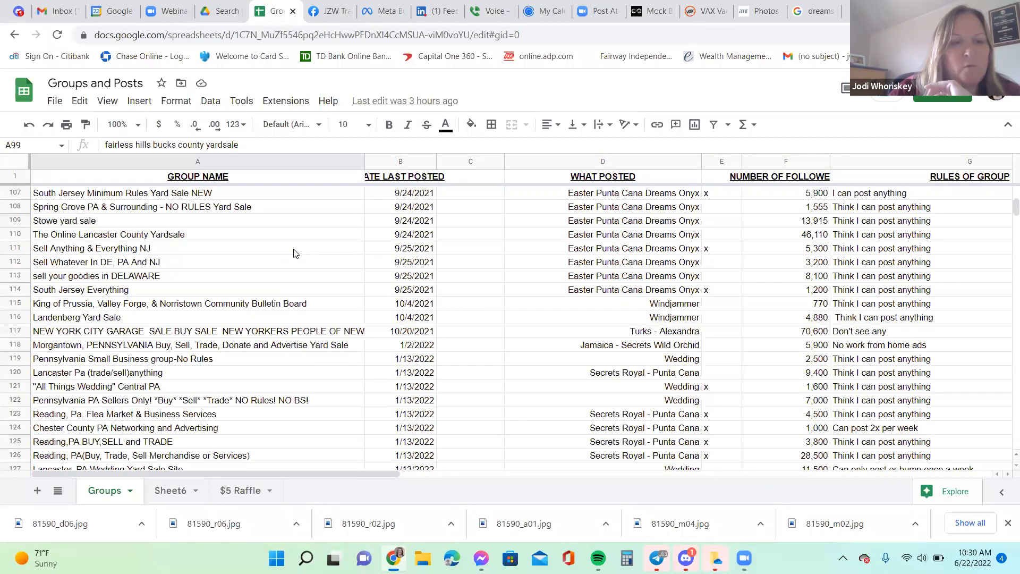
scroll(295, 253, down, 3)
scroll(295, 253, down, 3)
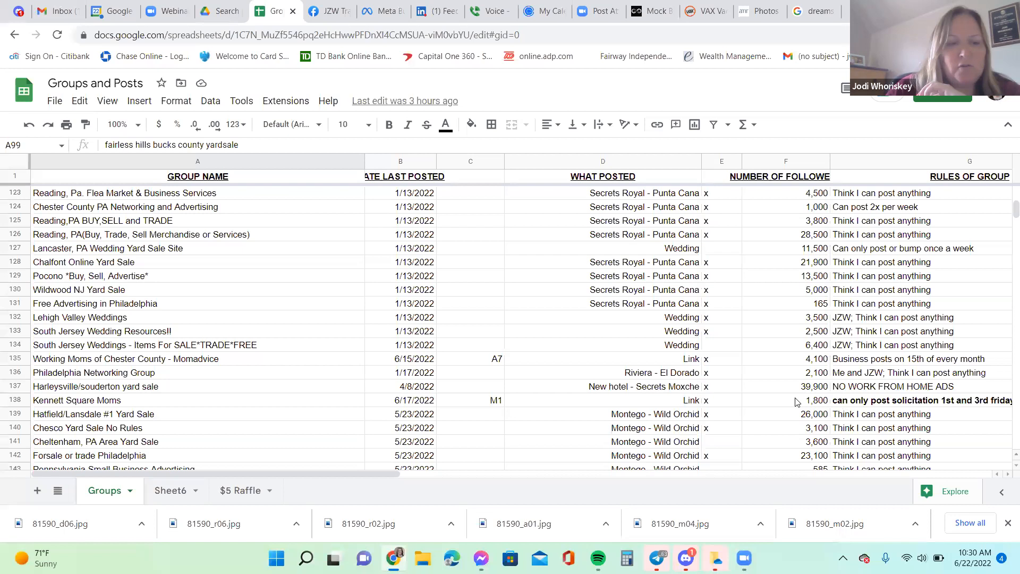
scroll(343, 356, down, 3)
scroll(339, 356, down, 12)
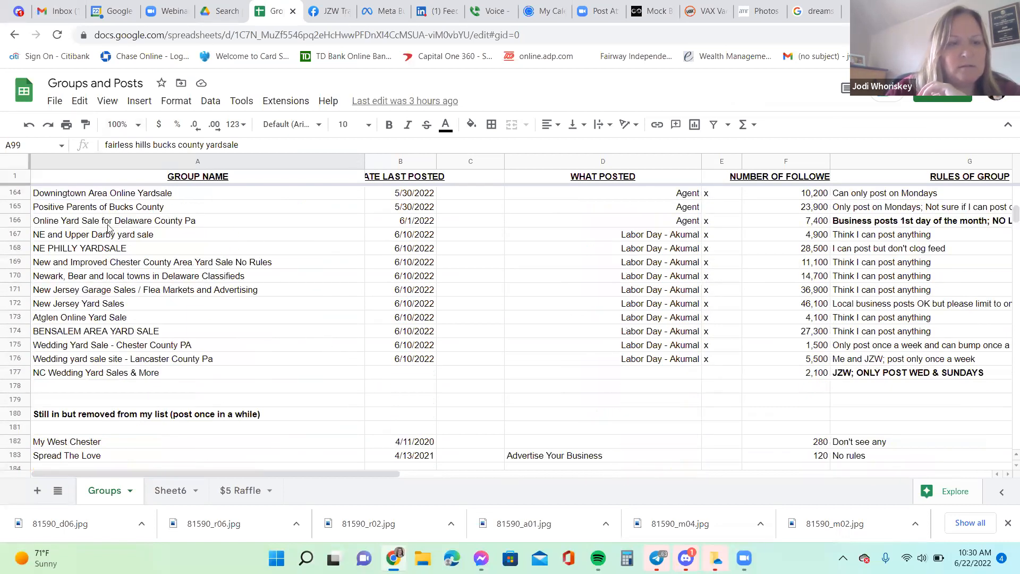
scroll(121, 307, up, 4)
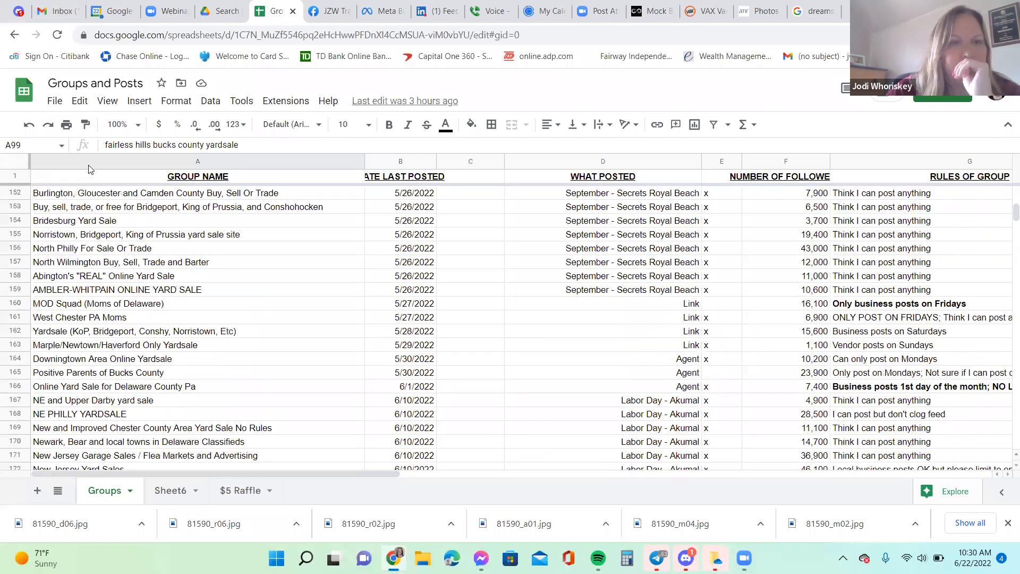
Search all sheets of the spreadsheet for "west chester moms" with Find and replace
click(80, 100)
click(120, 328)
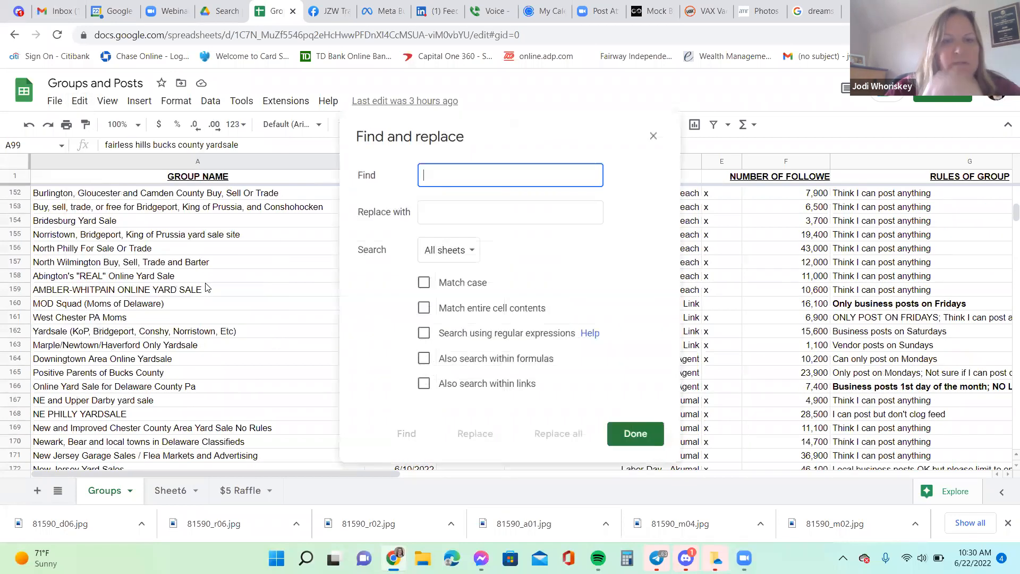
text(west che)
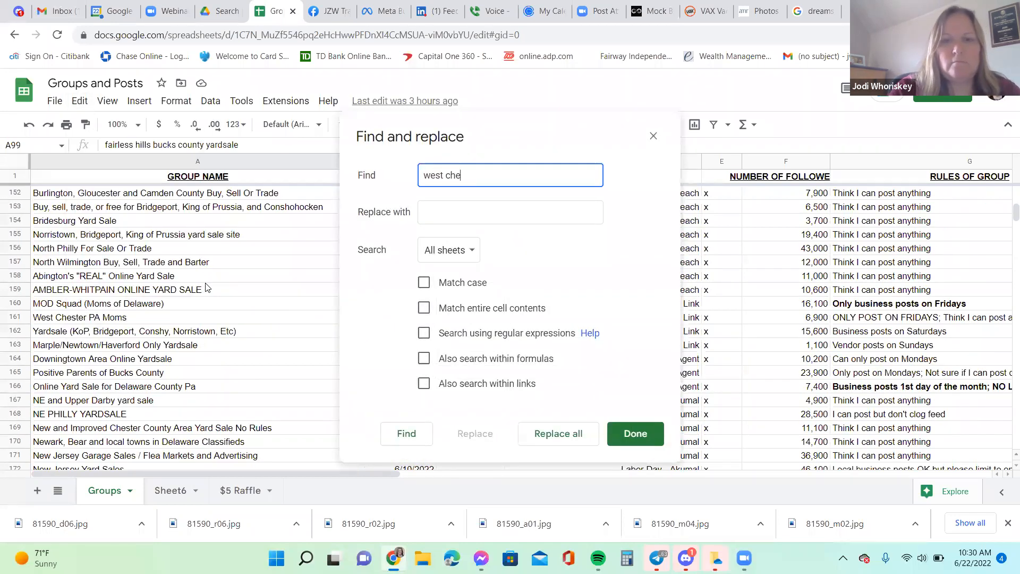
text(ster moms)
key(Return)
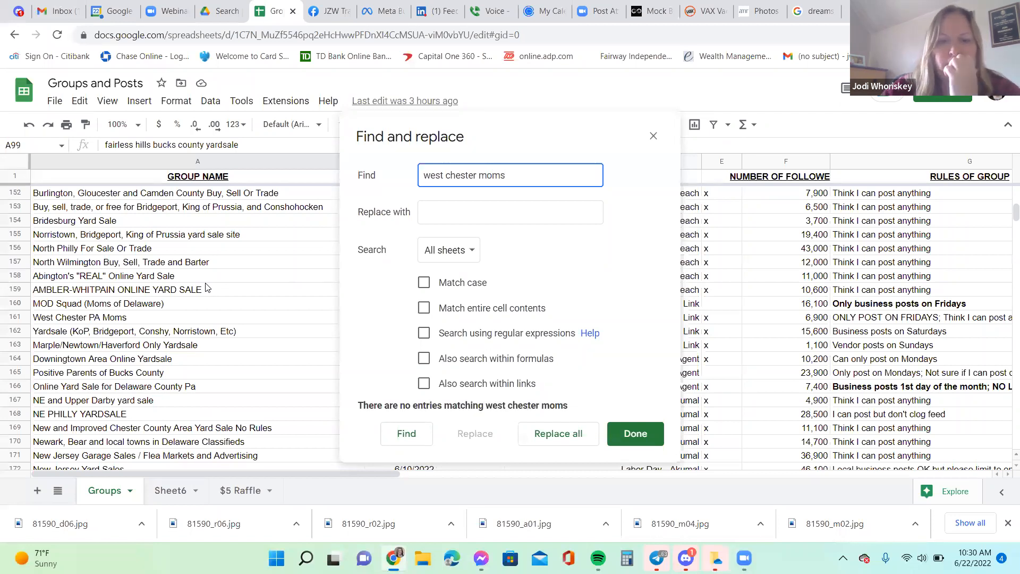
Search for "mom" instead, advance through the matches to the West Chester PA Moms group, and finish the search
triple_click(477, 175)
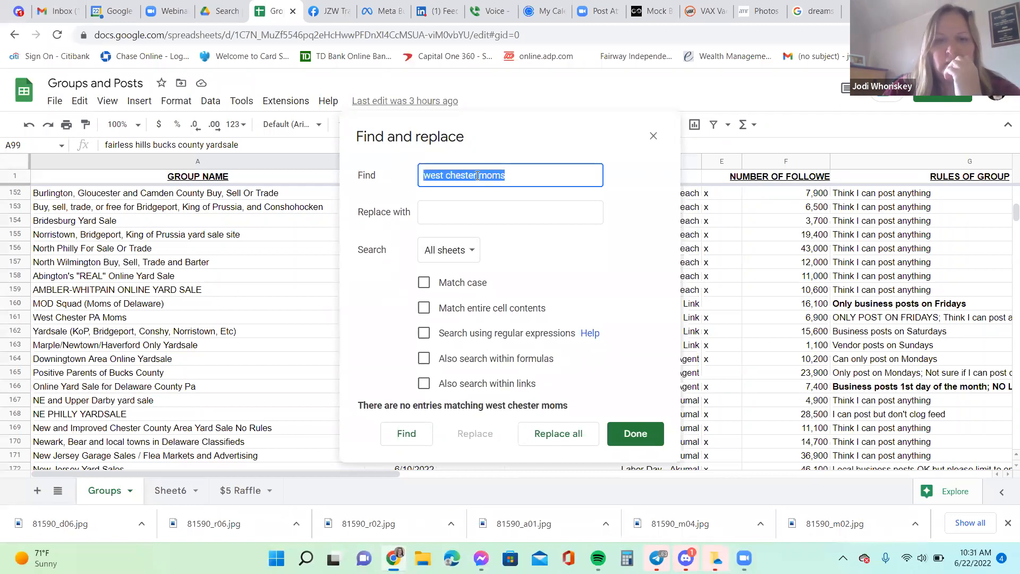
text(mo)
key(Return)
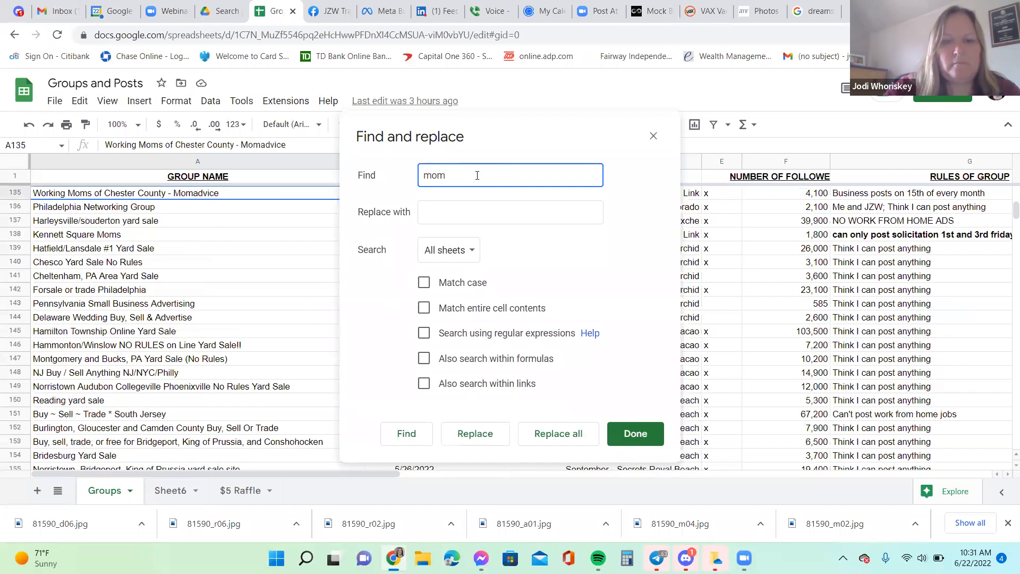
click(408, 434)
click(410, 435)
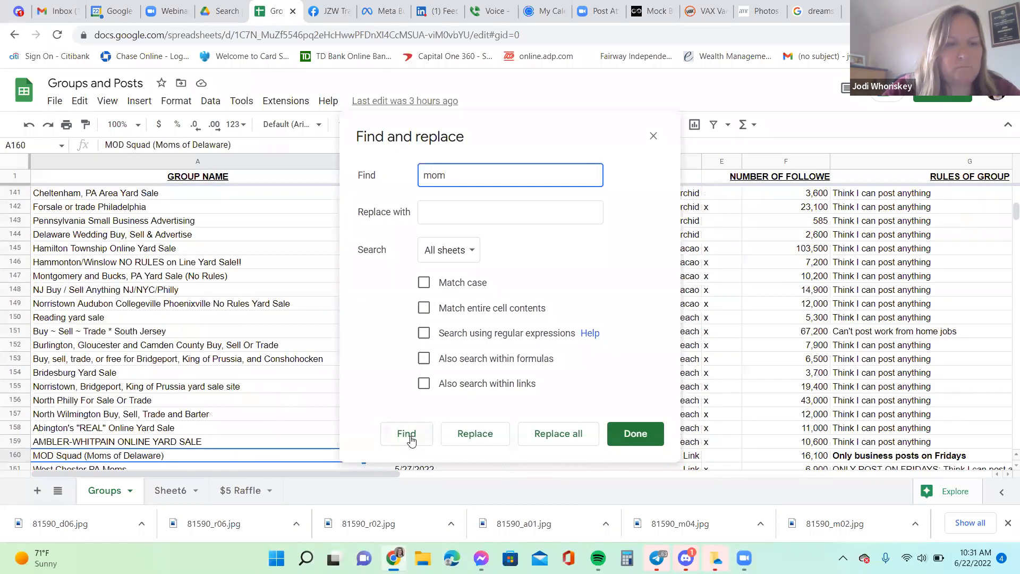
click(410, 438)
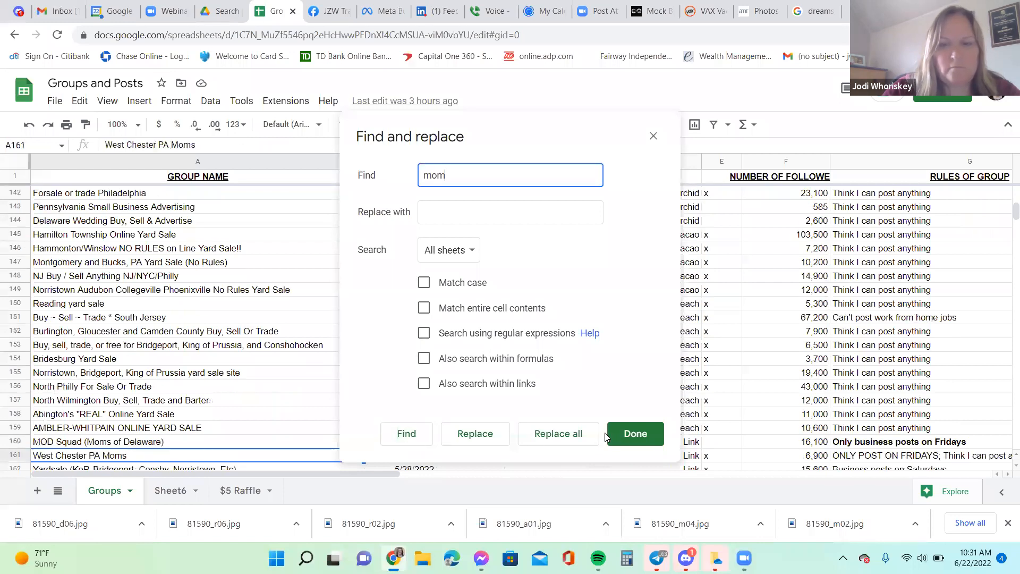
click(618, 436)
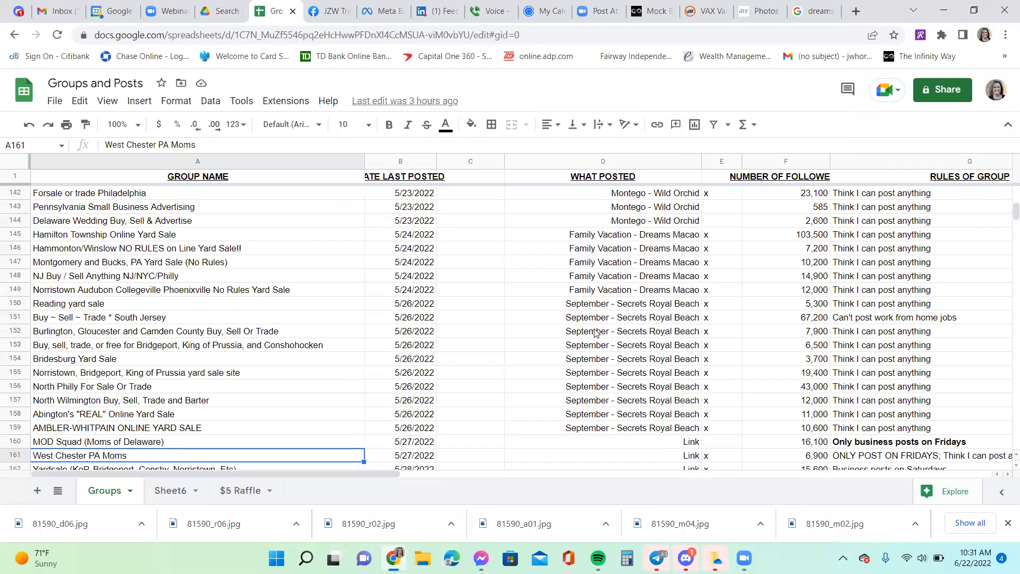
click(79, 100)
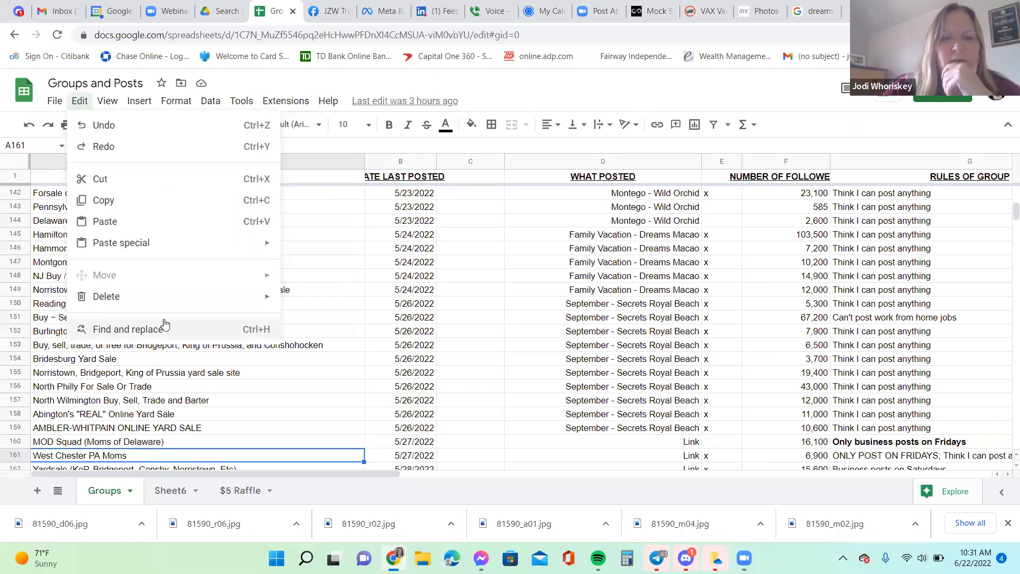
click(344, 277)
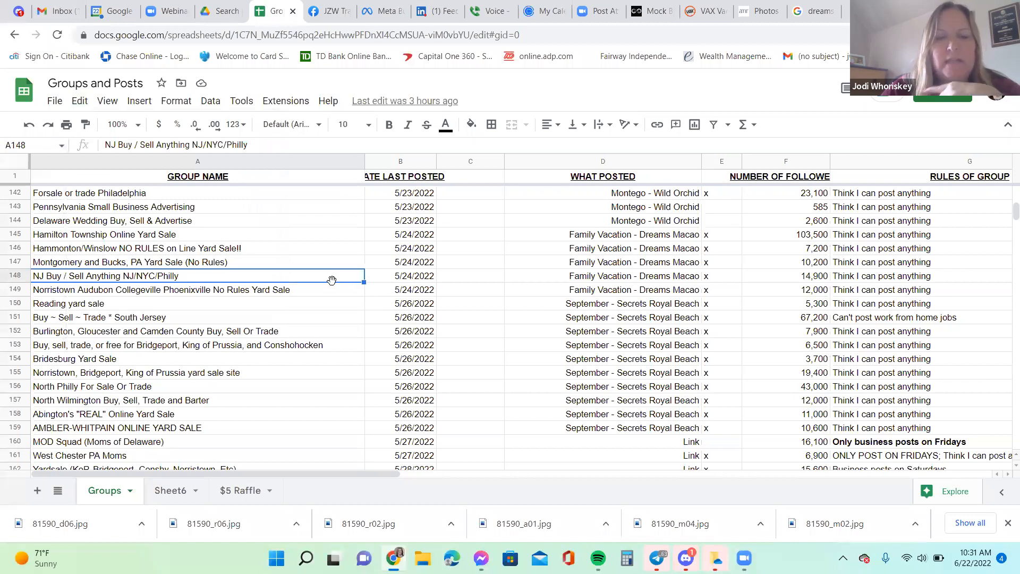
Clear the column C markers in rows 85 to 98 and select the last-posted date of the fairless hills bucks county yardsale group
scroll(332, 280, up, 15)
scroll(334, 282, down, 6)
scroll(334, 282, up, 6)
drag(480, 276, 481, 331)
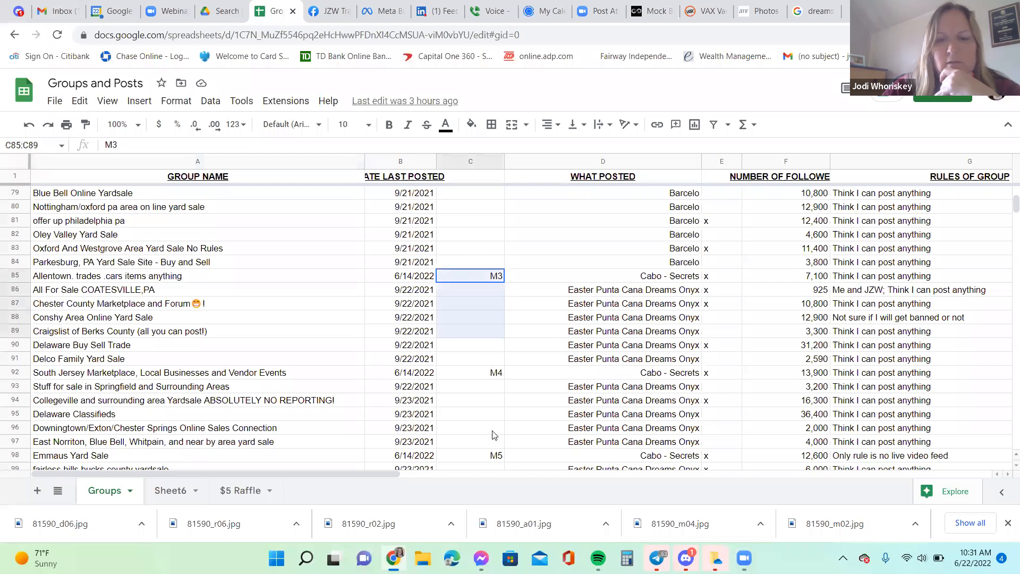
shift+click(494, 456)
key(Delete)
scroll(472, 393, down, 4)
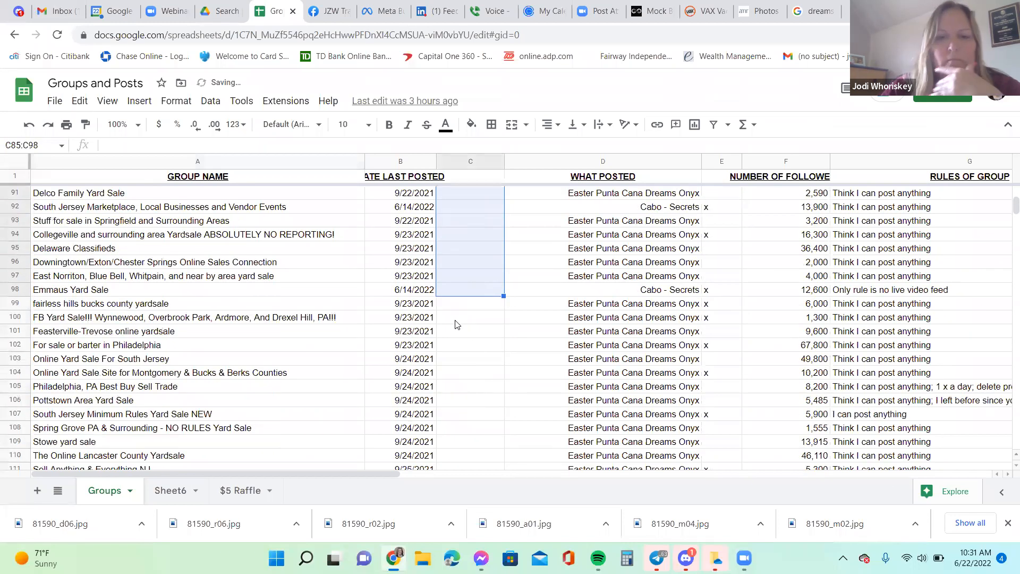
click(425, 307)
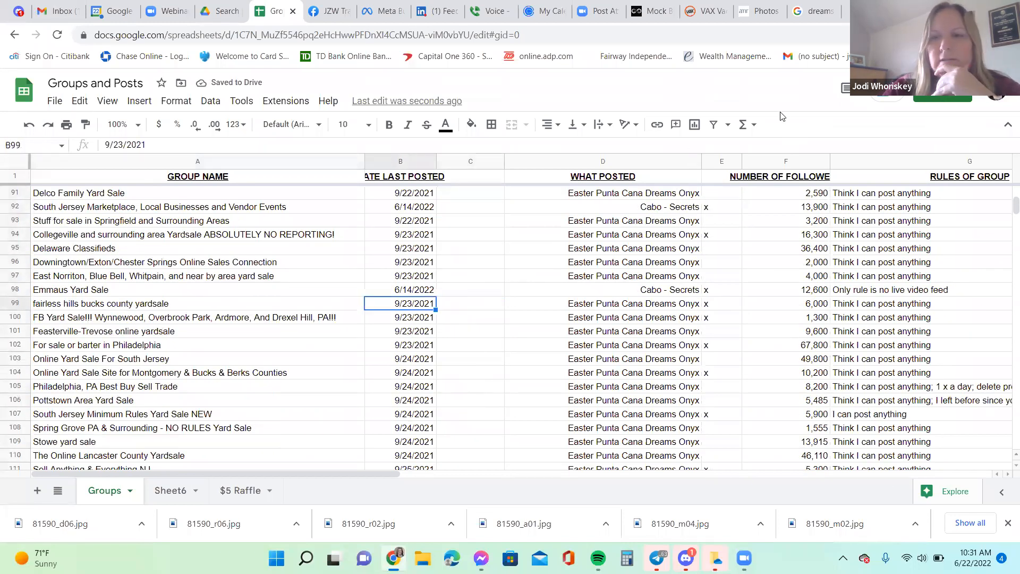
Close the Meta Planner page, return to the JZW Travel Facebook page, and dismiss its empty Create Post dialog
click(707, 12)
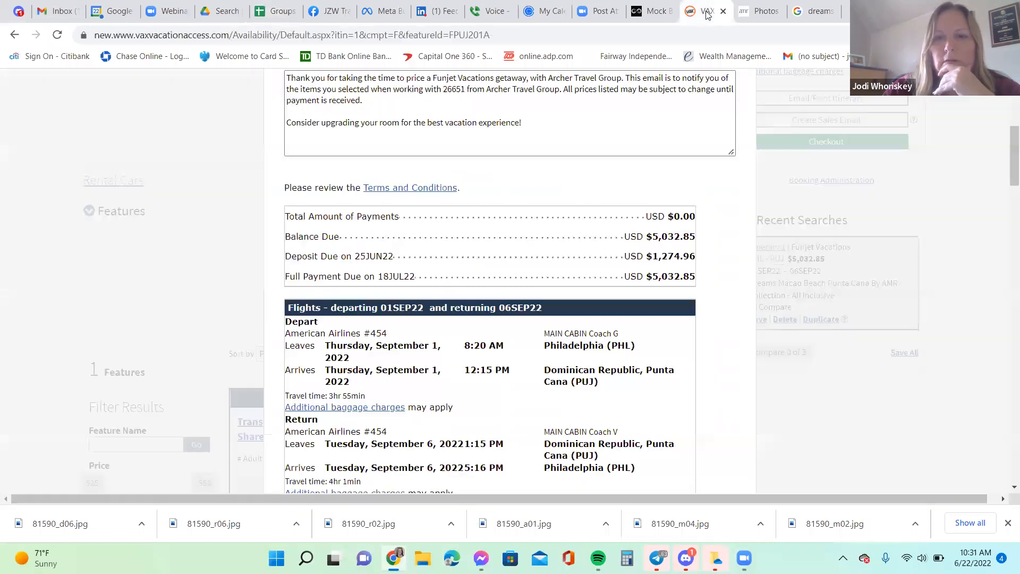
click(395, 14)
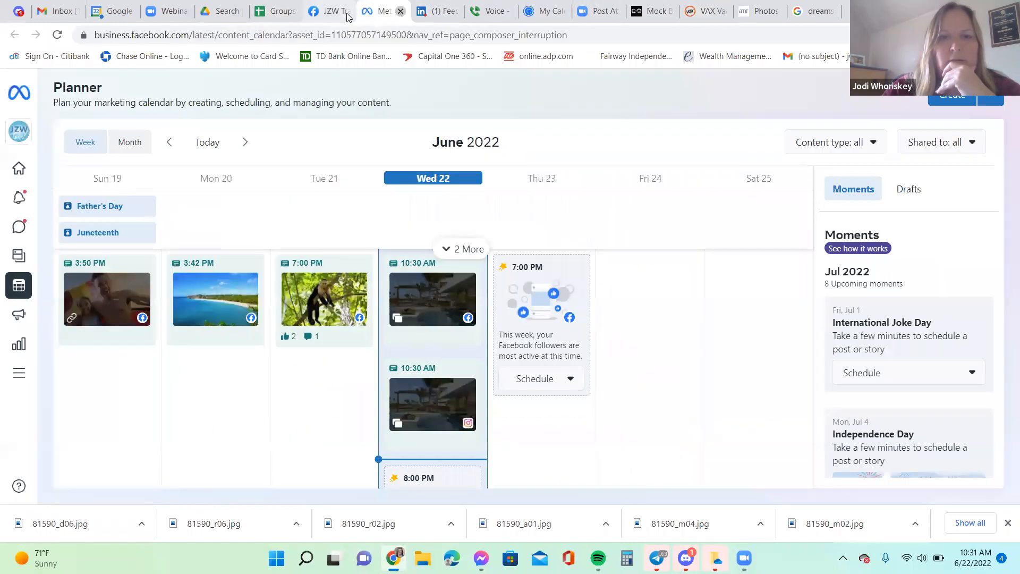
click(400, 11)
click(332, 11)
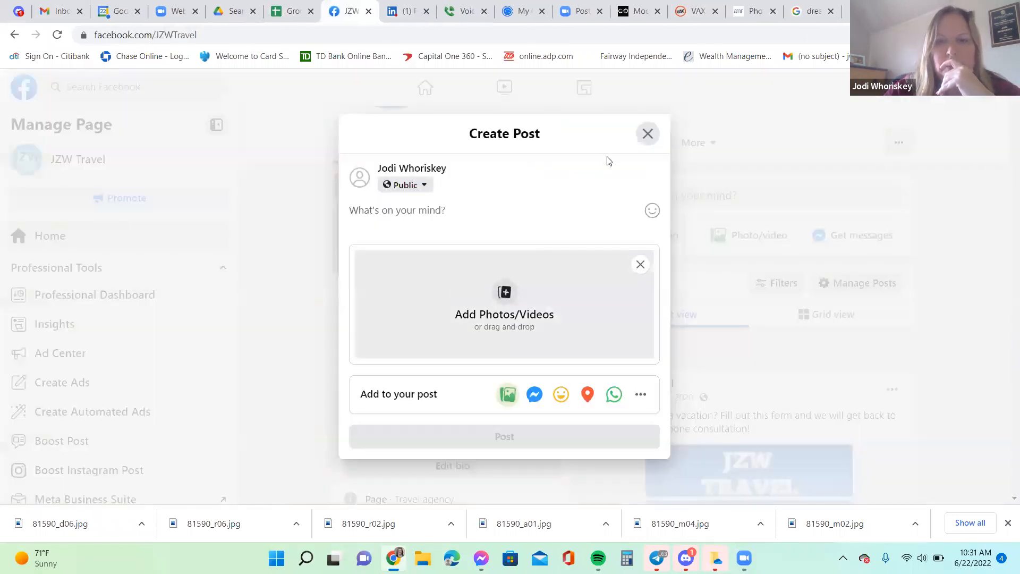
click(648, 134)
Reload the JZW Travel Facebook page, accepting the unsaved-changes prompt, and locate the published resort photo post under Other Posts
scroll(619, 296, down, 6)
scroll(619, 296, down, 1)
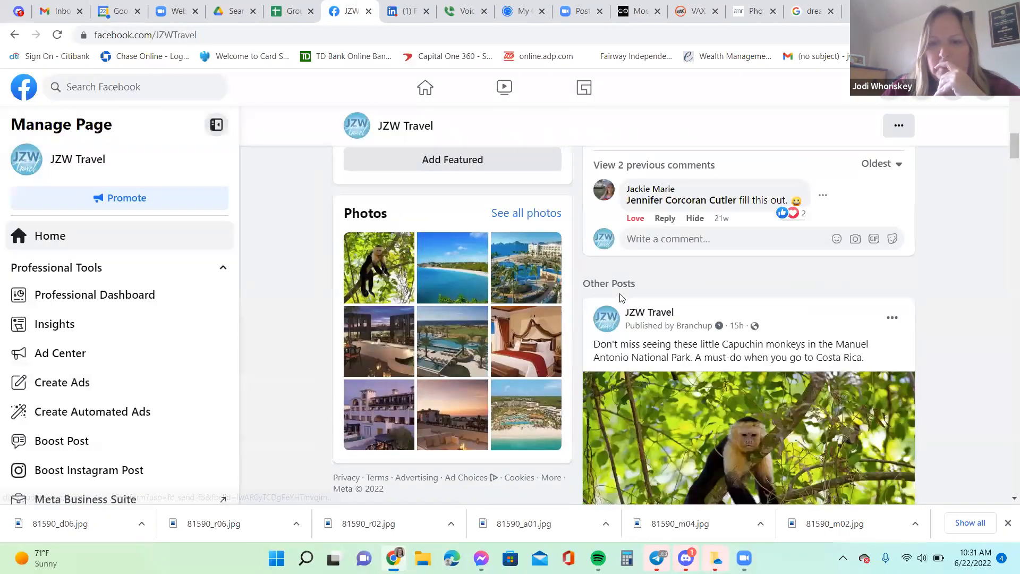
scroll(619, 296, up, 6)
click(279, 33)
key(Return)
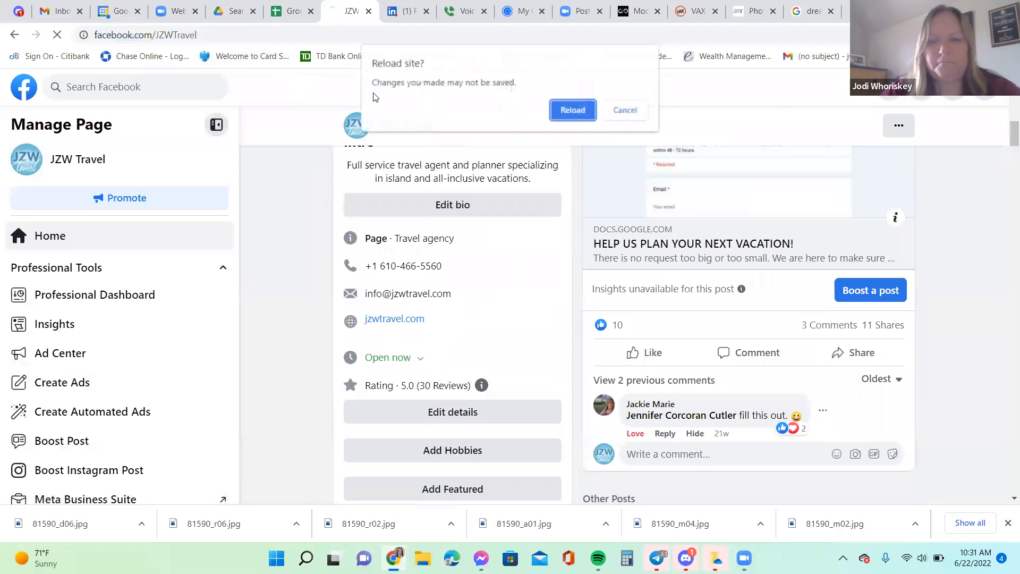
click(553, 112)
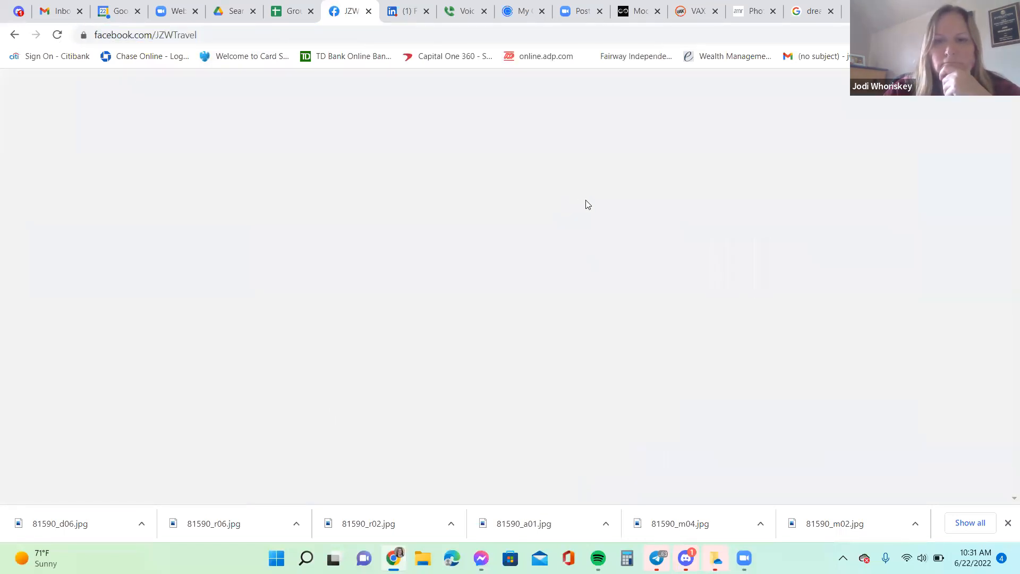
scroll(587, 205, down, 11)
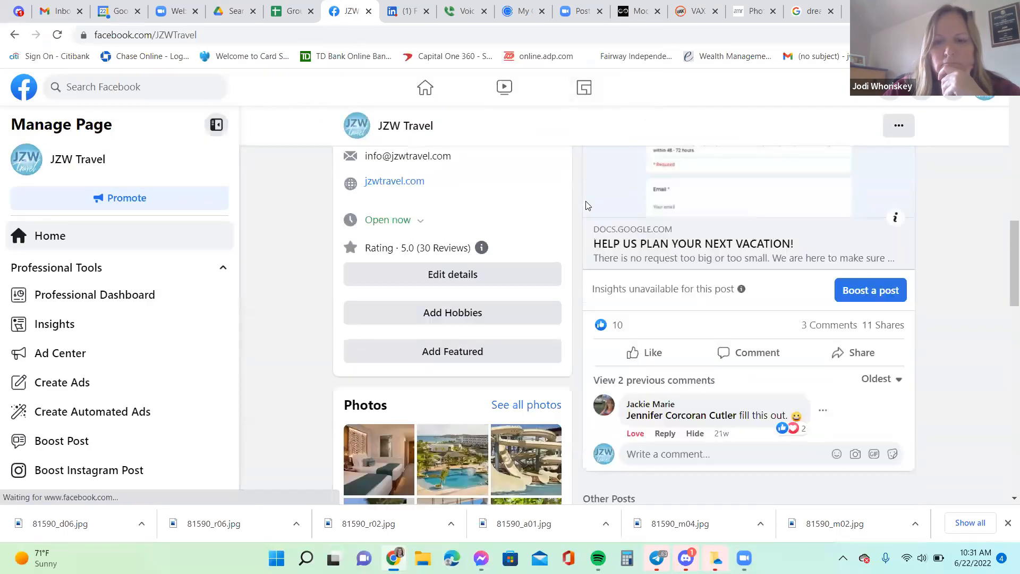
scroll(586, 205, down, 7)
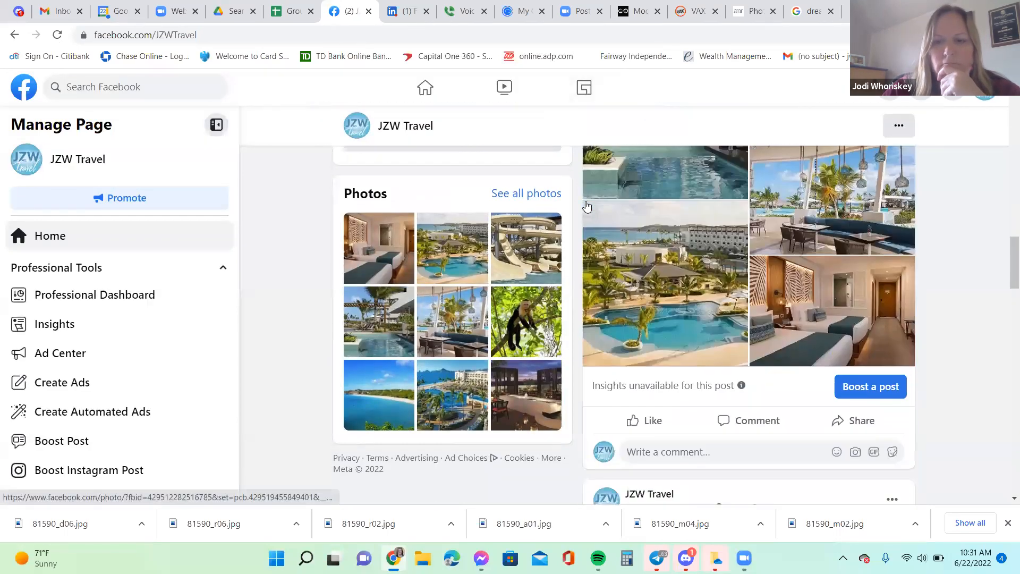
Review the published Labor Day Punta Cana post and copy its full text, from the opening line through the hashtags
scroll(586, 205, up, 9)
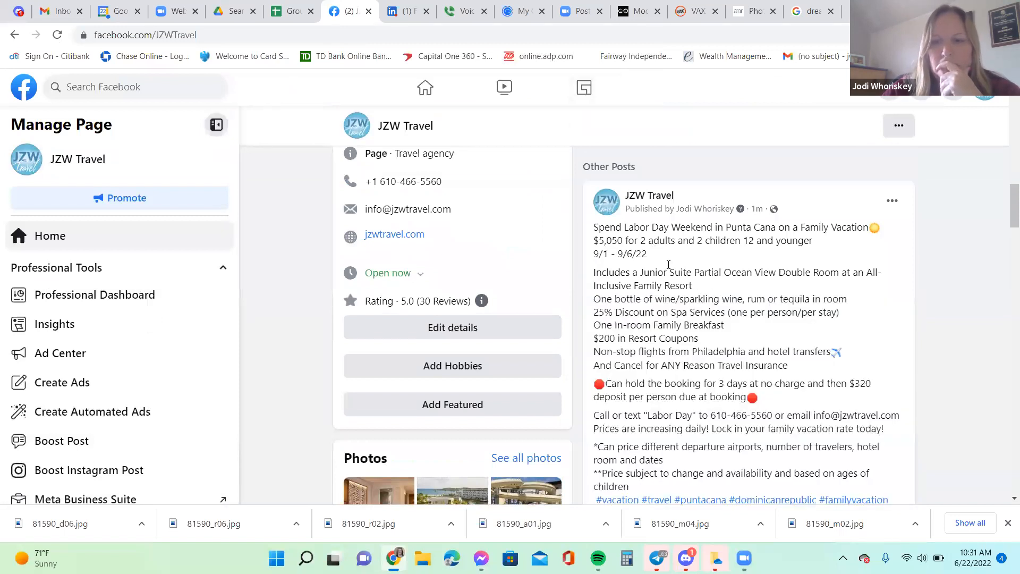
scroll(654, 308, down, 1)
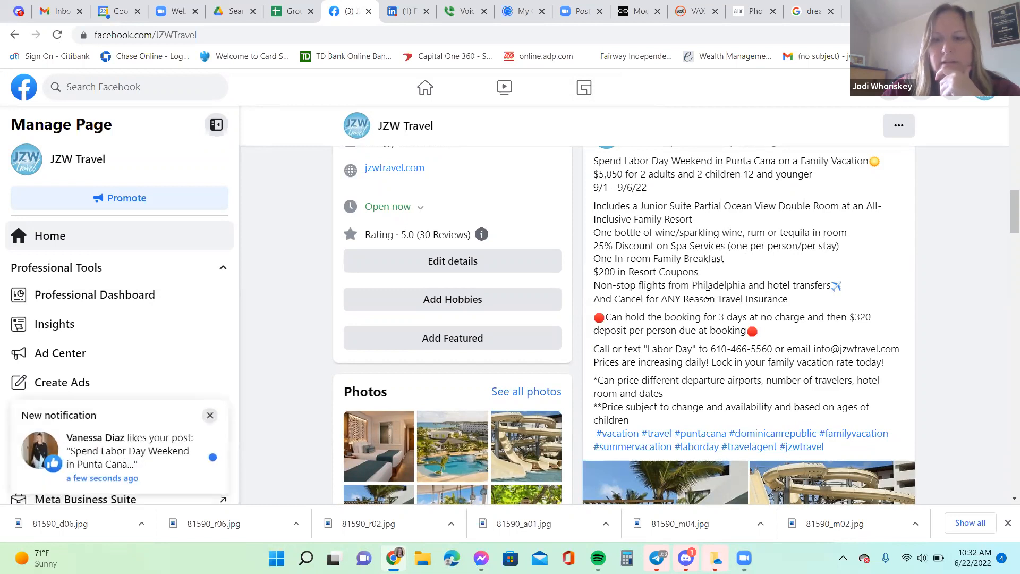
scroll(669, 324, down, 1)
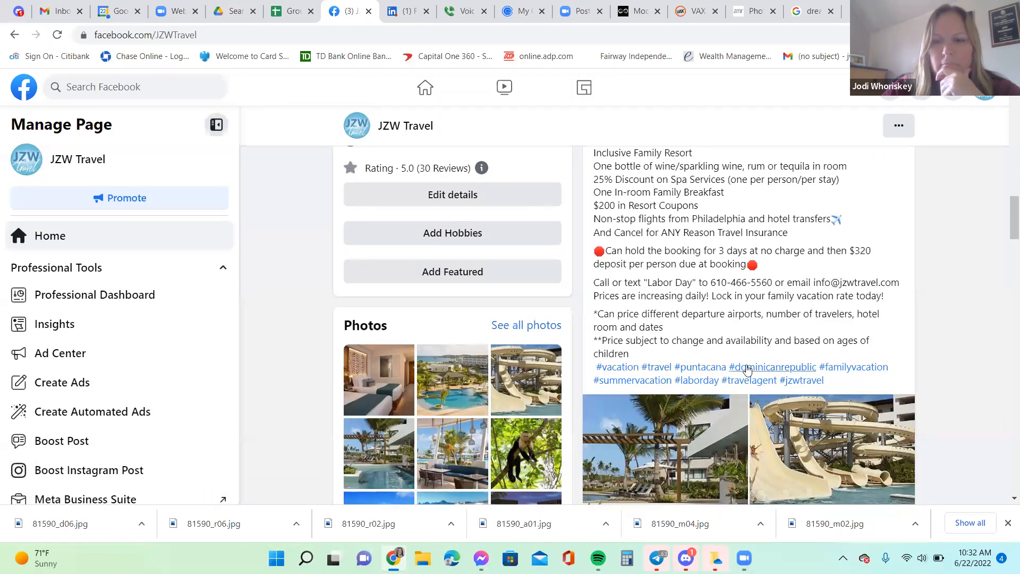
scroll(642, 361, up, 3)
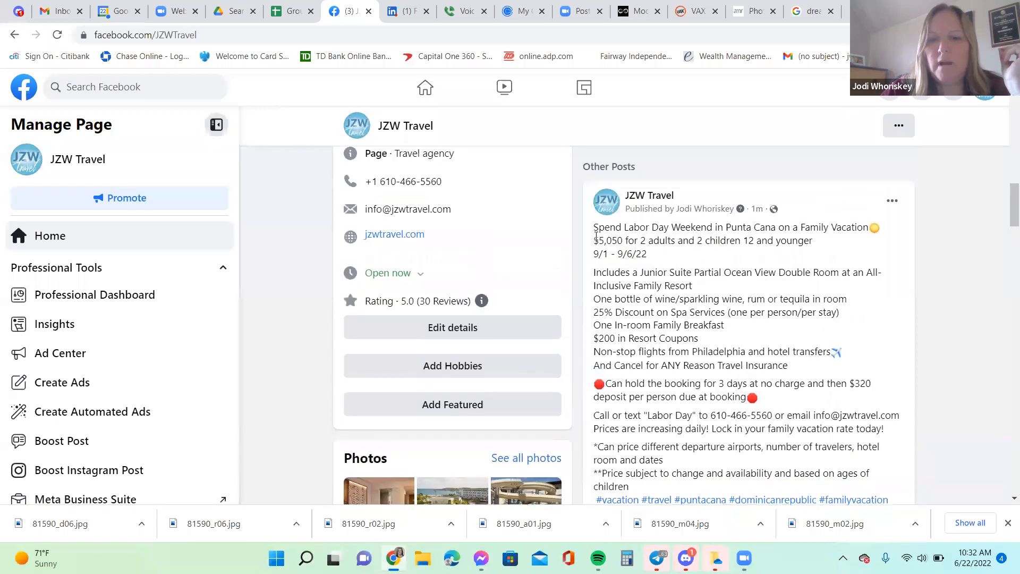
drag(595, 227, 700, 502)
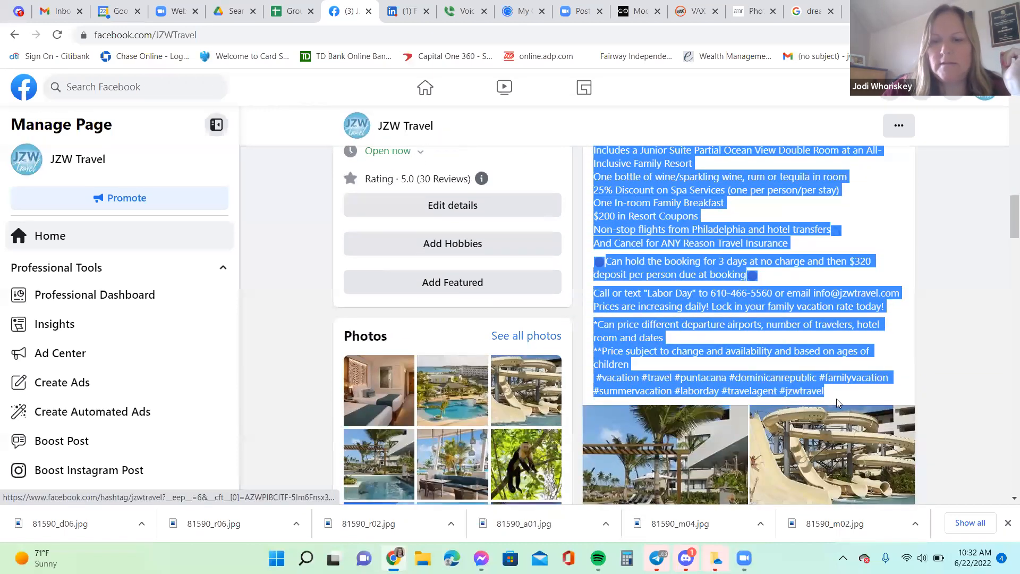
right_click(606, 336)
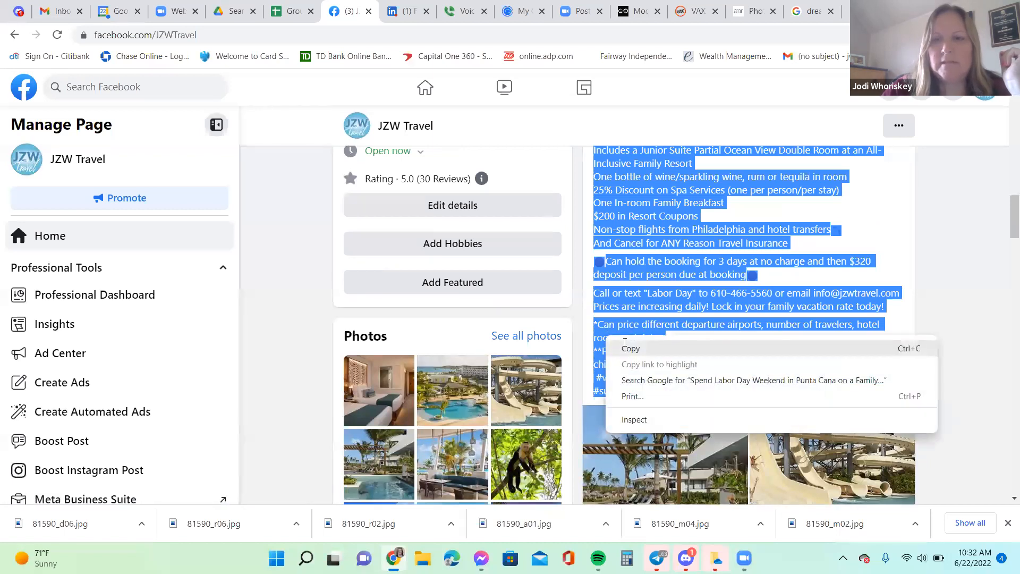
click(627, 346)
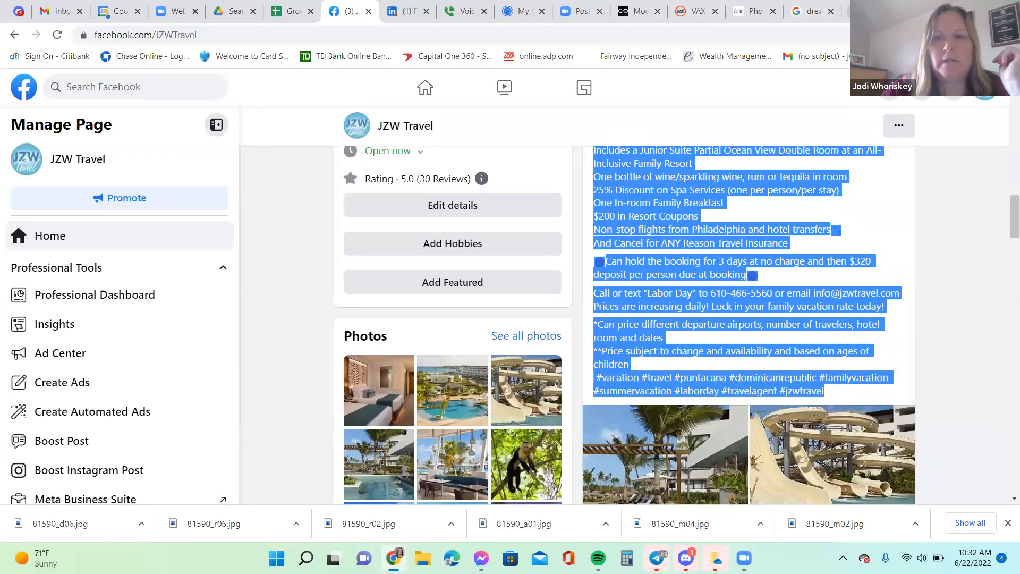
Switch to LinkedIn, open the JZW Travel company page, and collapse the messaging pane
click(406, 11)
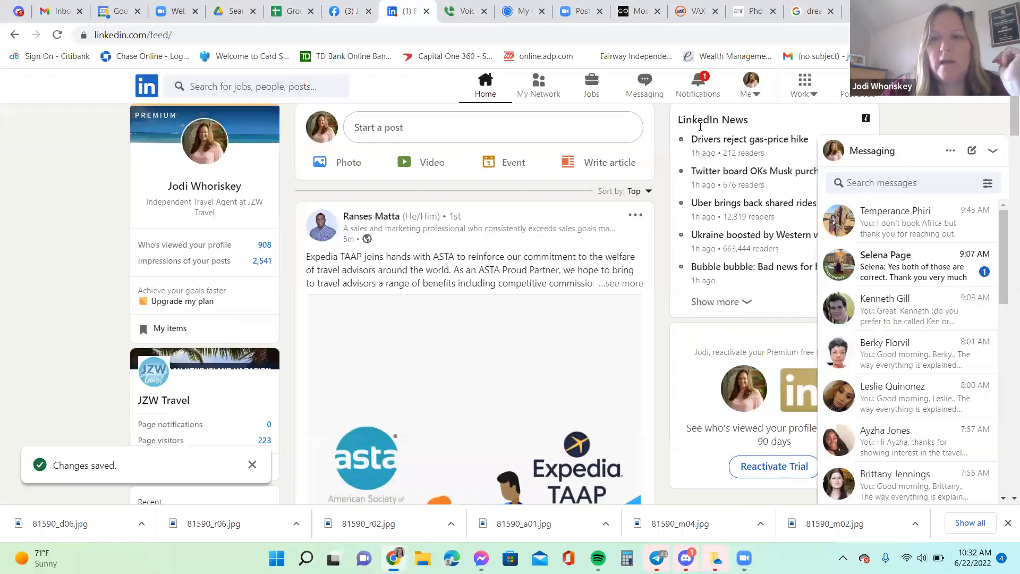
click(737, 88)
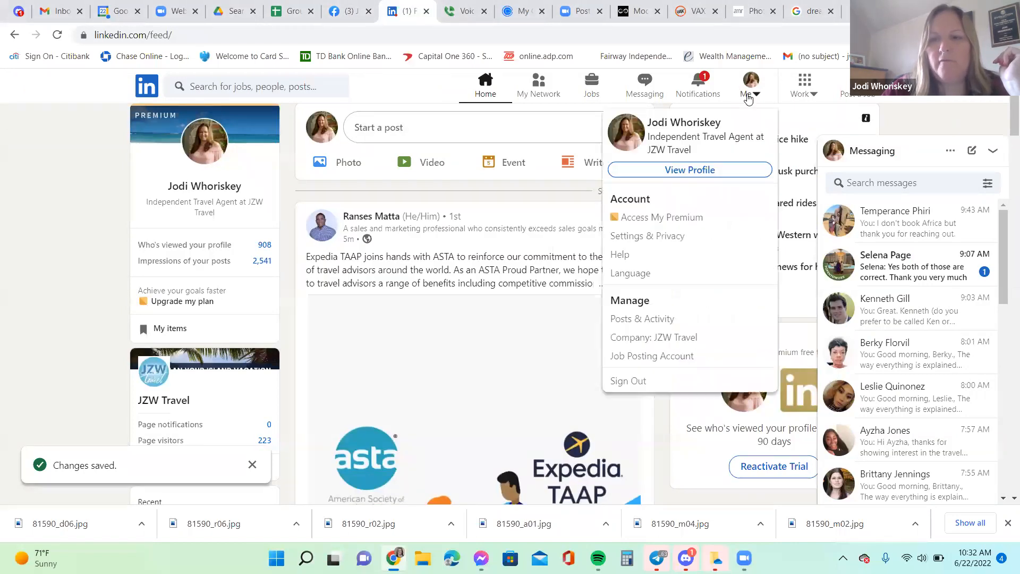
click(659, 338)
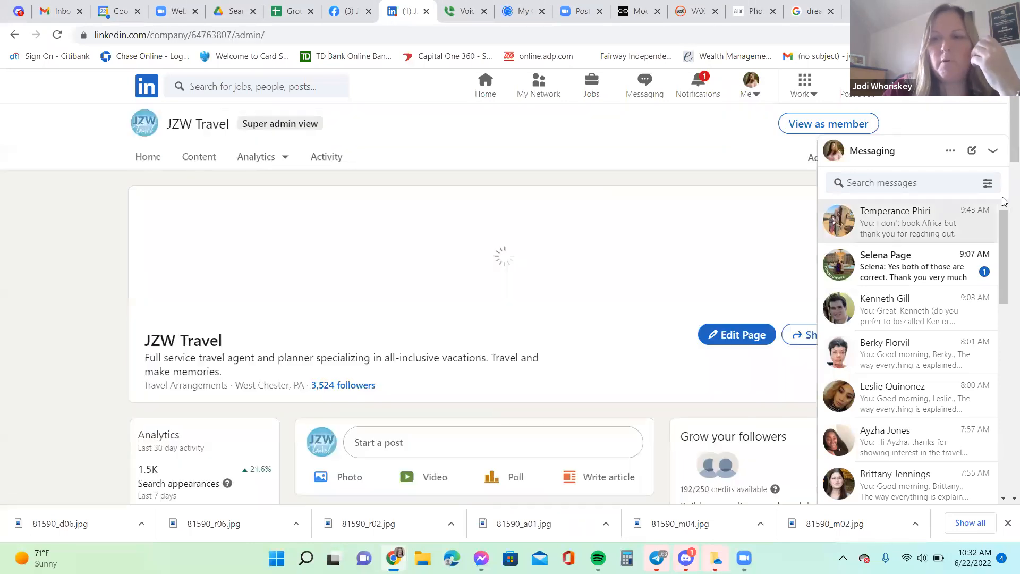
click(993, 150)
Look through the earlier posts on the JZW Travel company page, then return to its post composer
scroll(584, 304, down, 3)
scroll(583, 305, down, 1)
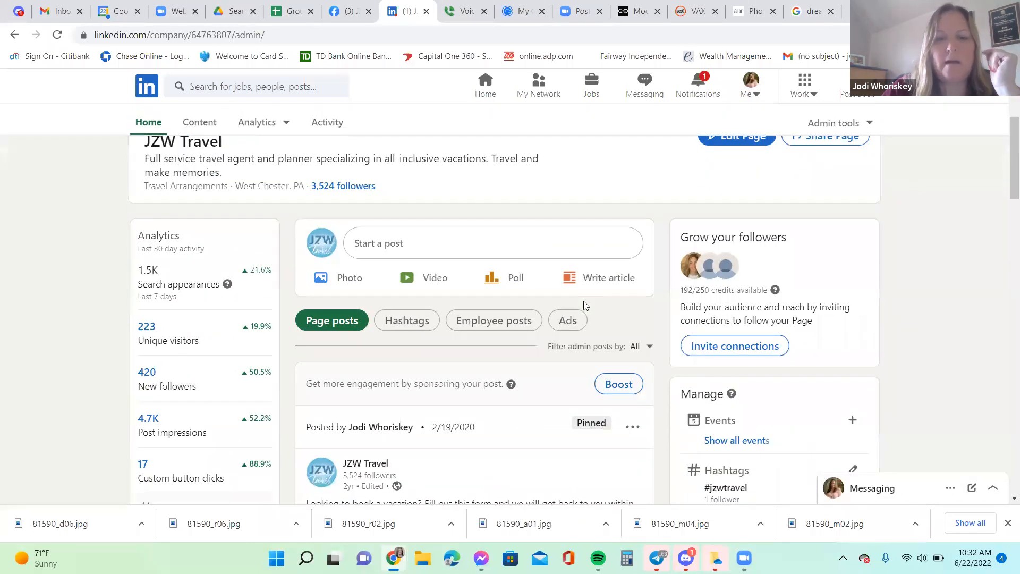
scroll(509, 300, down, 10)
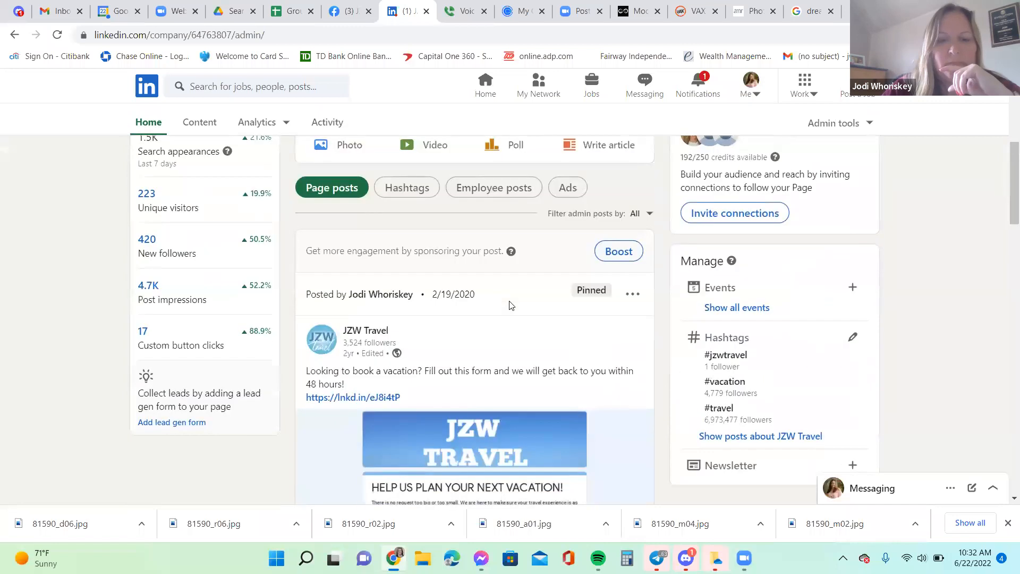
scroll(509, 301, down, 10)
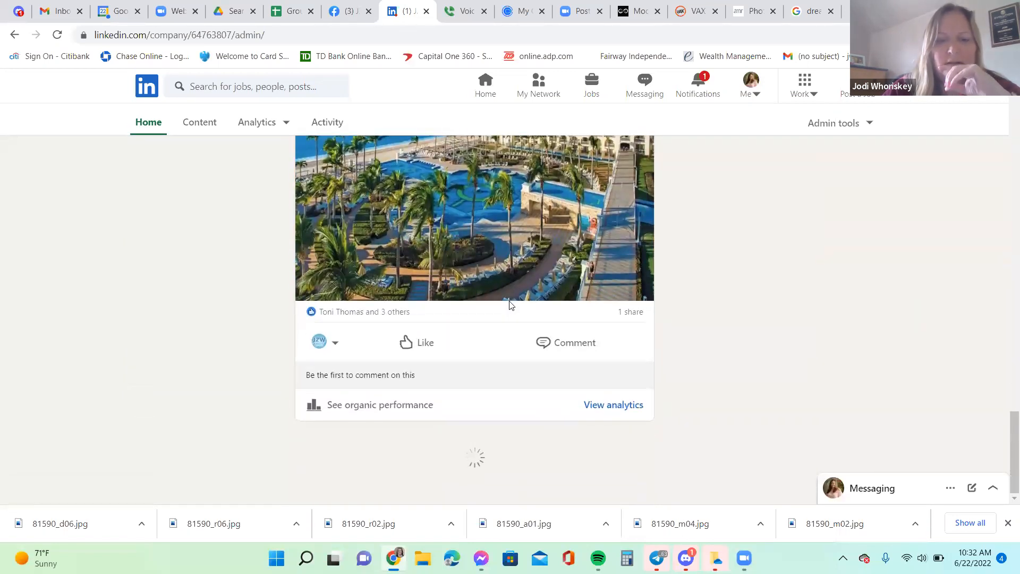
scroll(502, 322, down, 10)
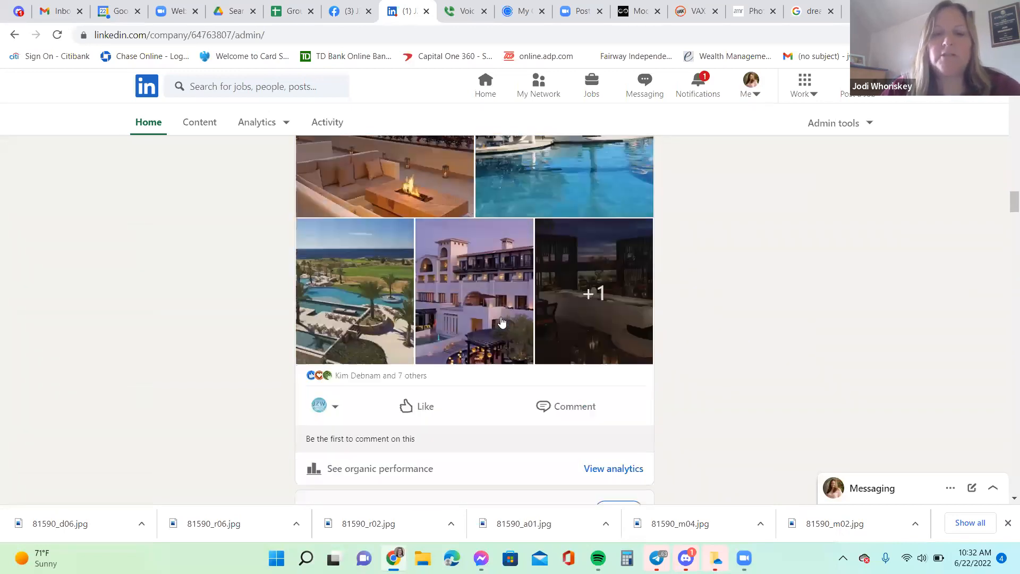
scroll(502, 322, down, 1)
scroll(505, 319, down, 12)
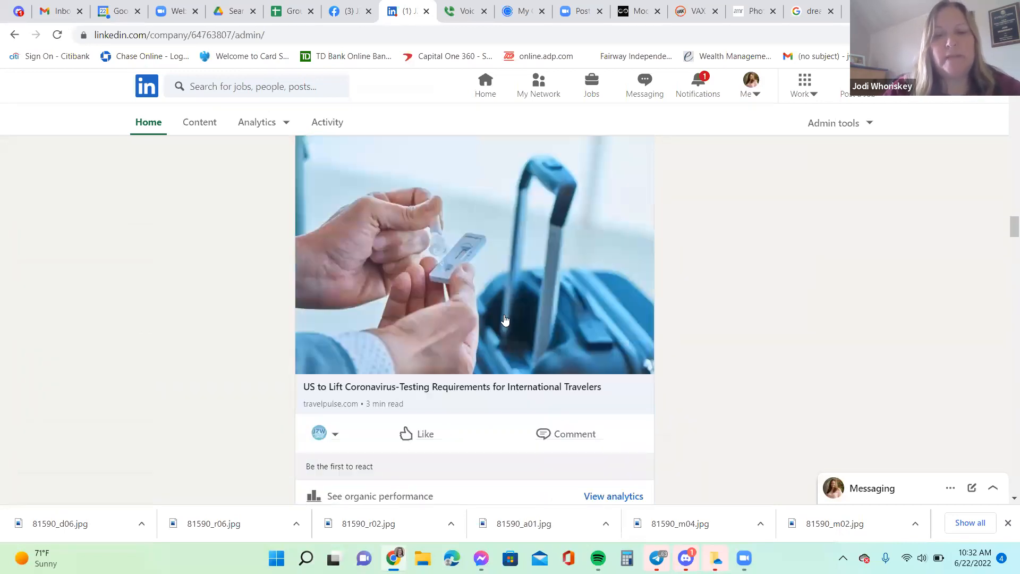
scroll(506, 320, down, 4)
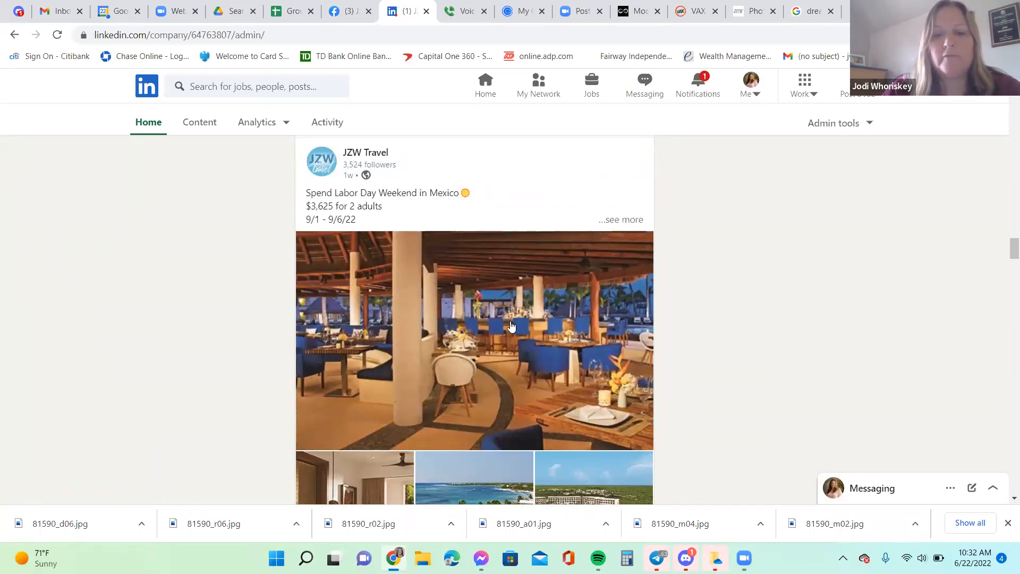
scroll(511, 326, up, 14)
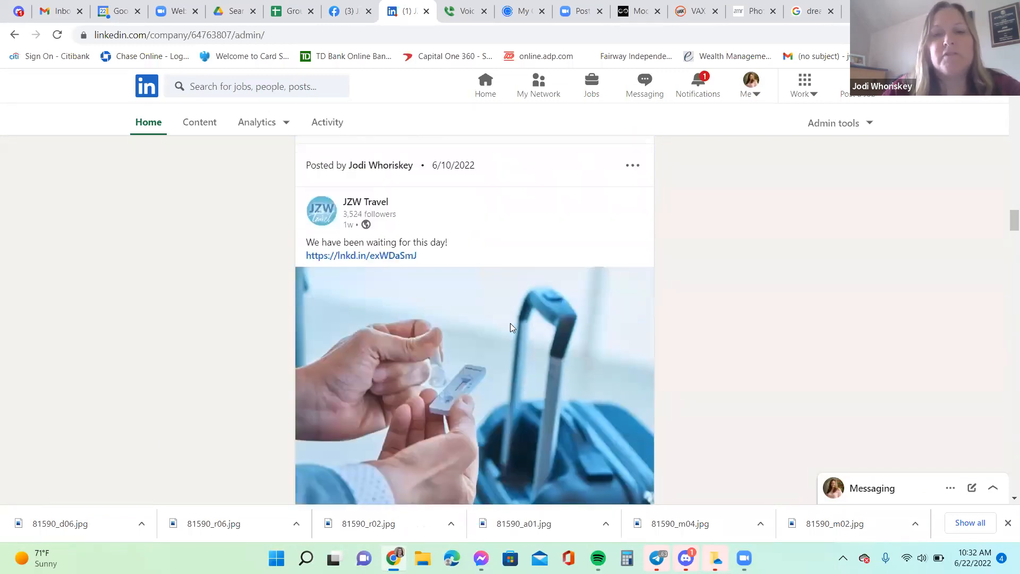
scroll(511, 328, down, 4)
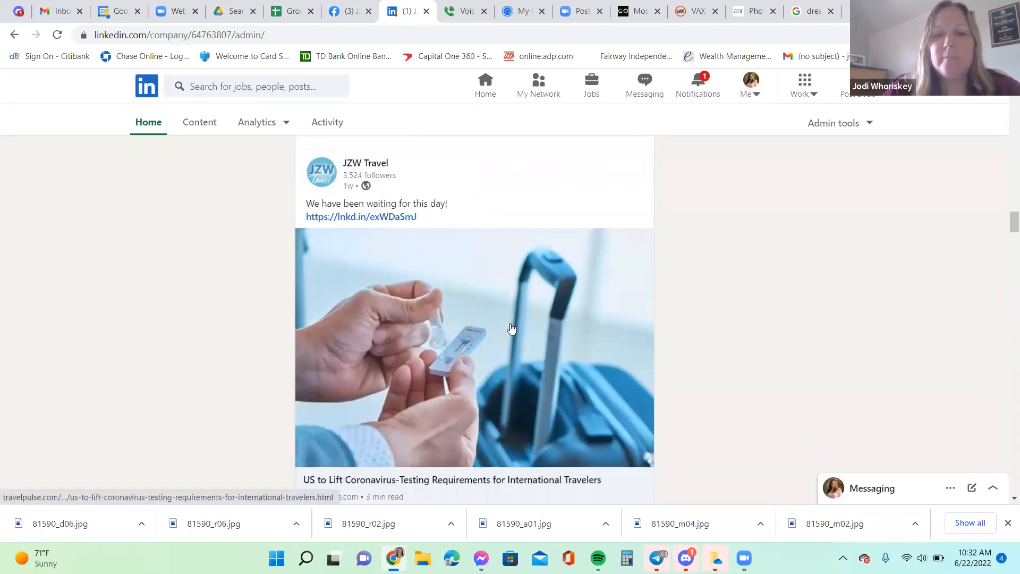
scroll(494, 272, up, 15)
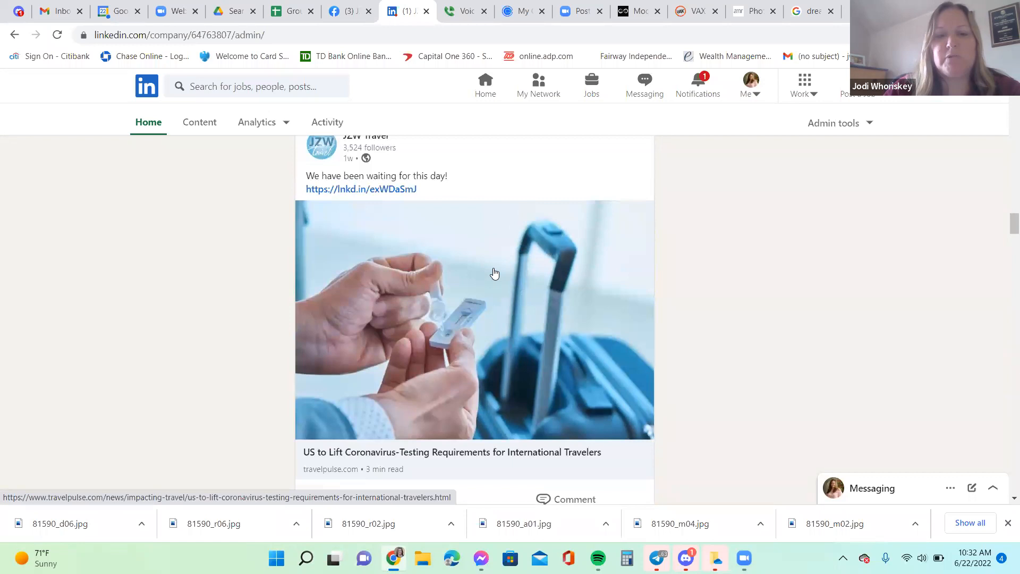
scroll(494, 280, up, 7)
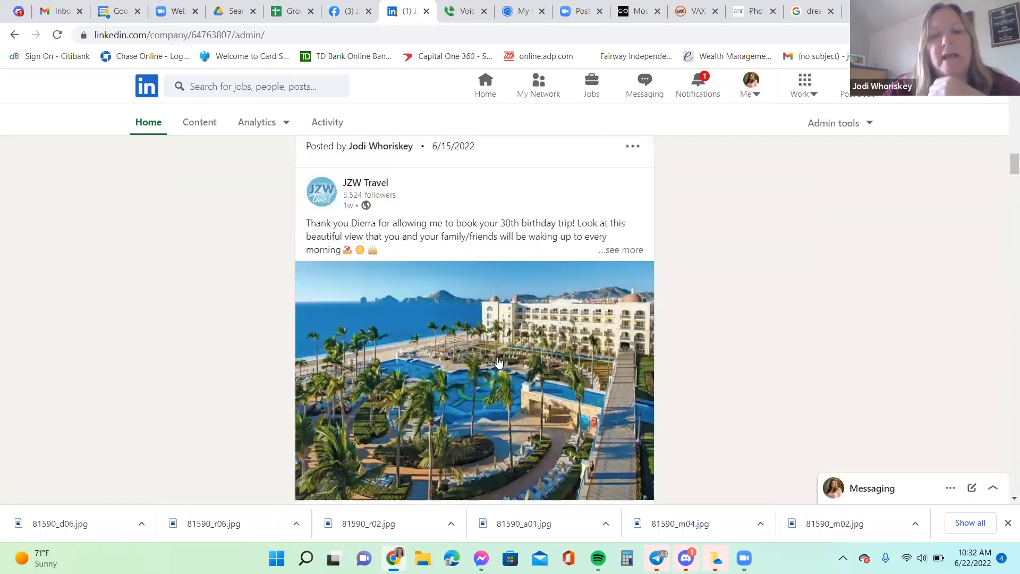
scroll(498, 363, up, 12)
scroll(492, 356, up, 15)
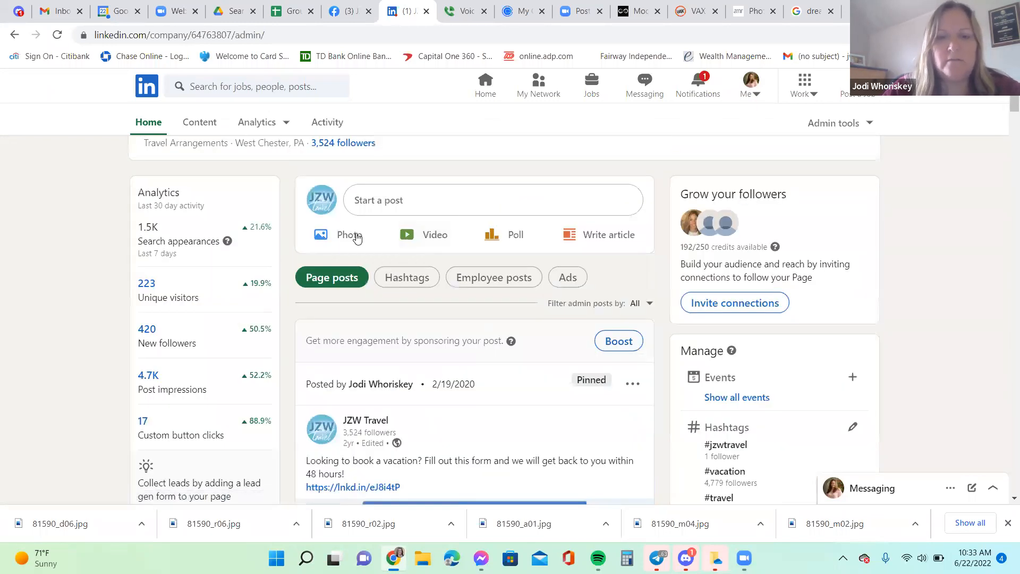
Start a photo post with the downloaded images 81590_d06, 81590_r06, 81590_r02, 81590_a01 and 81590_m04, and accept them unedited
click(350, 235)
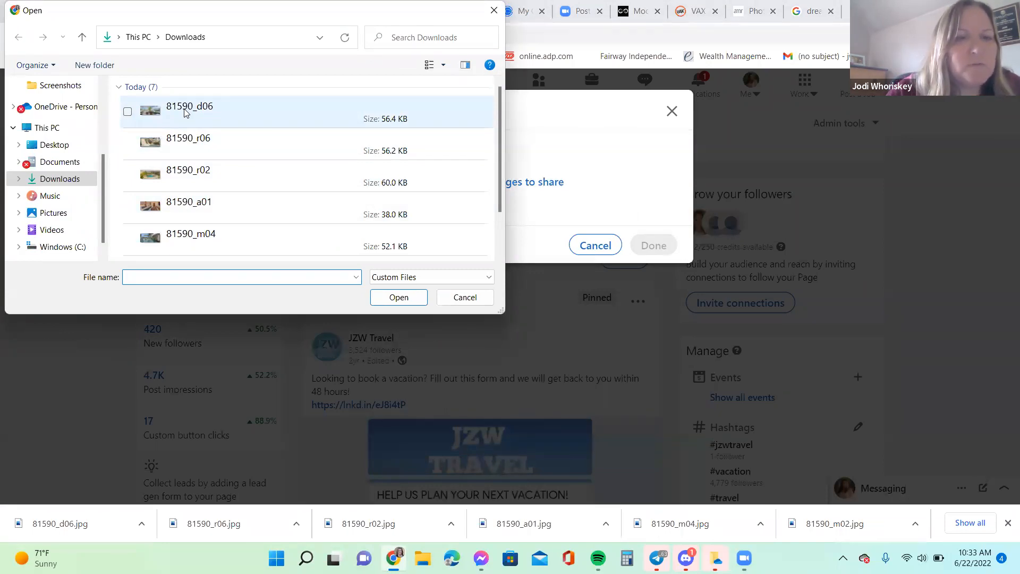
click(184, 112)
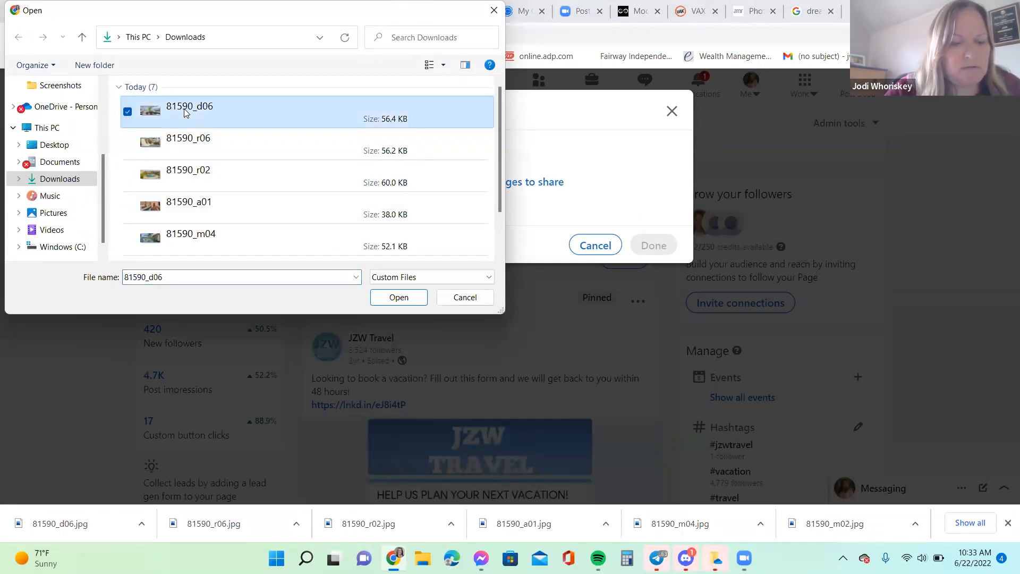
ctrl+click(197, 148)
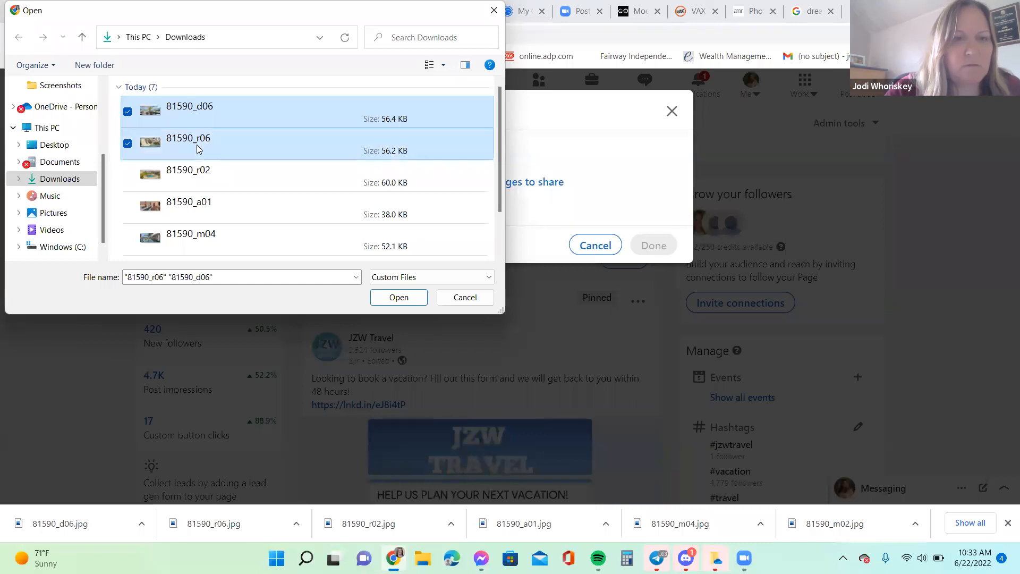
ctrl+click(197, 173)
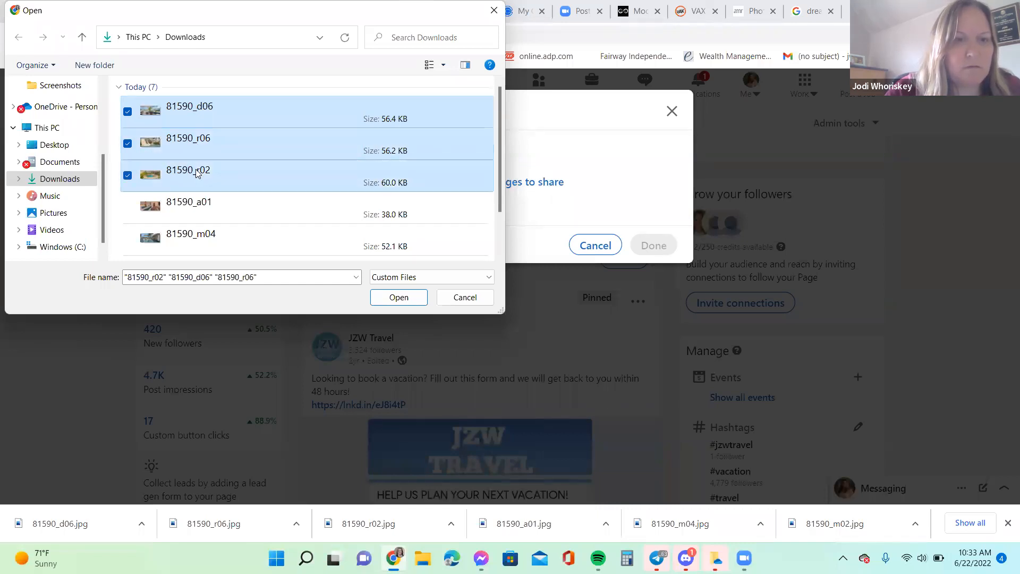
ctrl+click(203, 213)
ctrl+click(204, 237)
scroll(232, 219, down, 1)
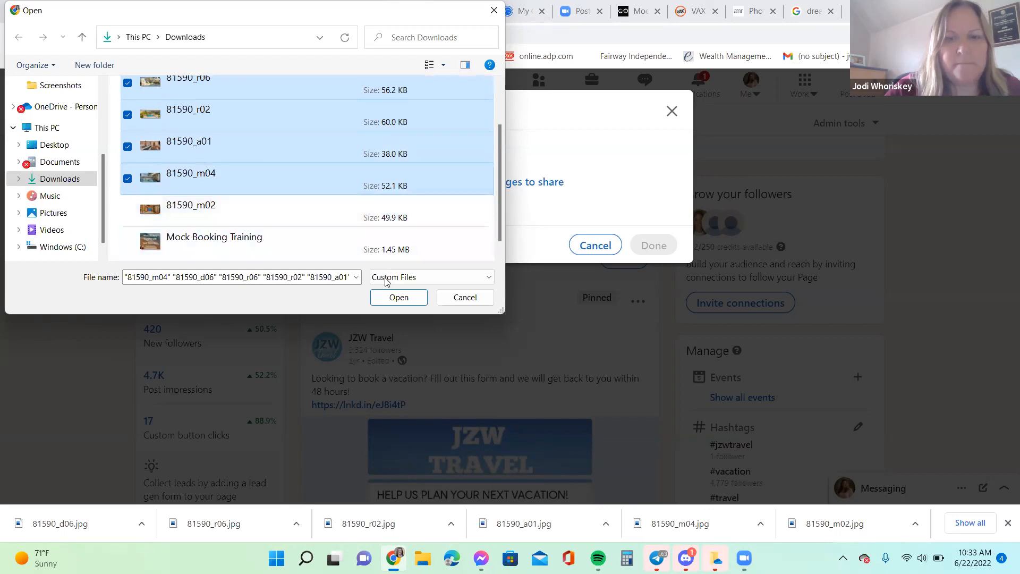
key(Return)
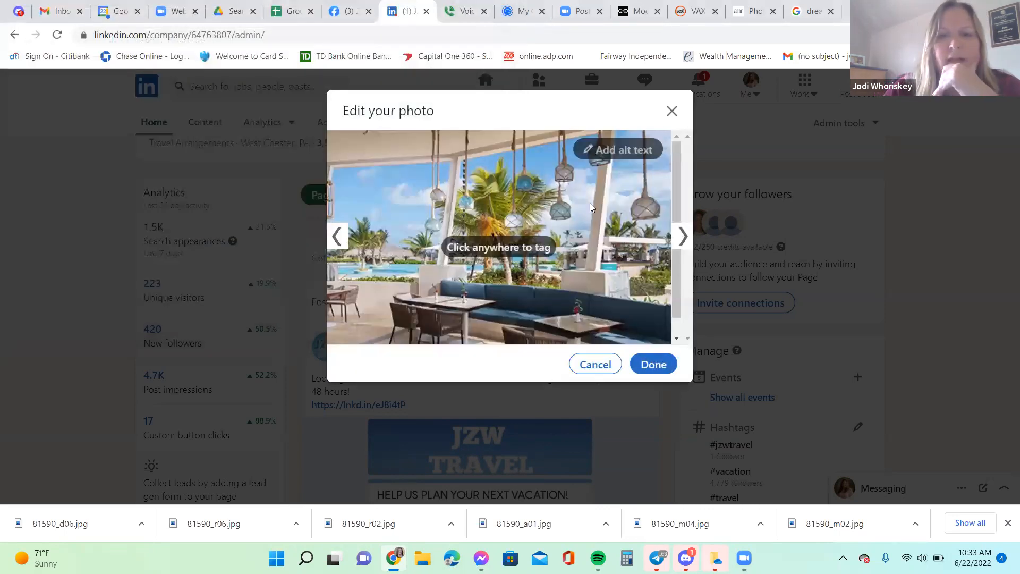
click(654, 365)
Check the attached photo layout and paste the copied Labor Day vacation text into the post as plain text
scroll(568, 261, down, 3)
scroll(563, 254, down, 2)
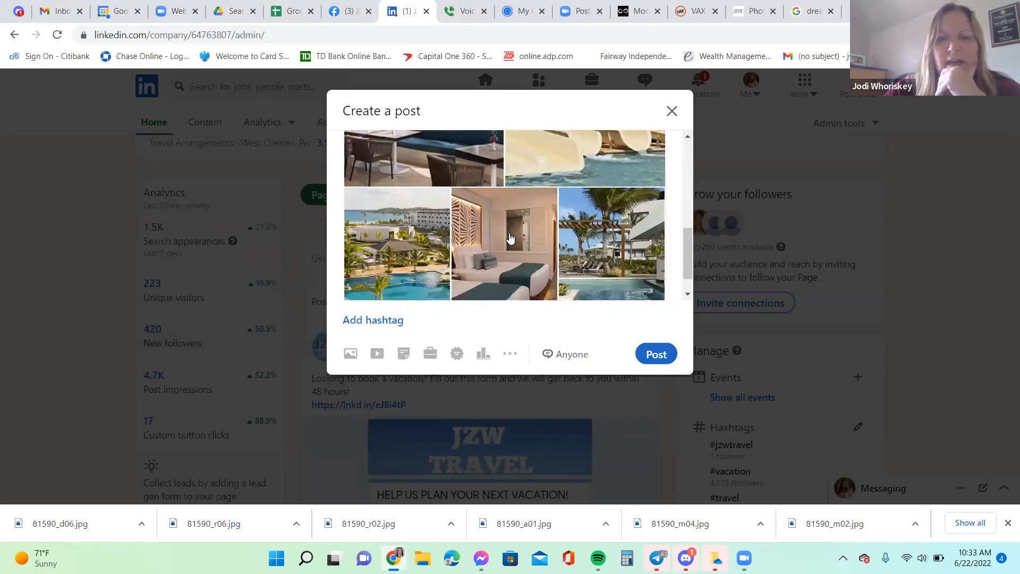
scroll(379, 206, up, 6)
right_click(376, 198)
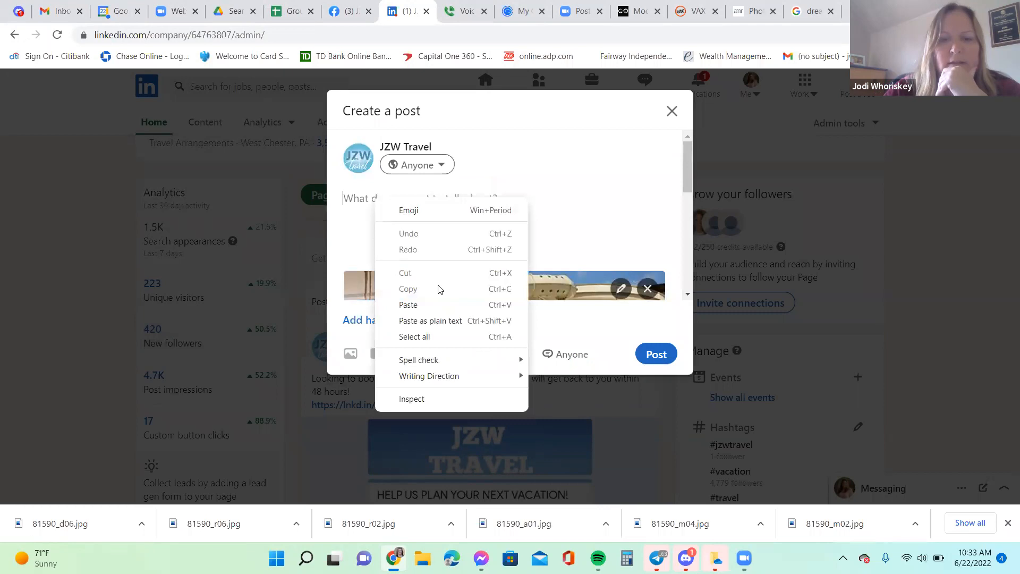
click(433, 320)
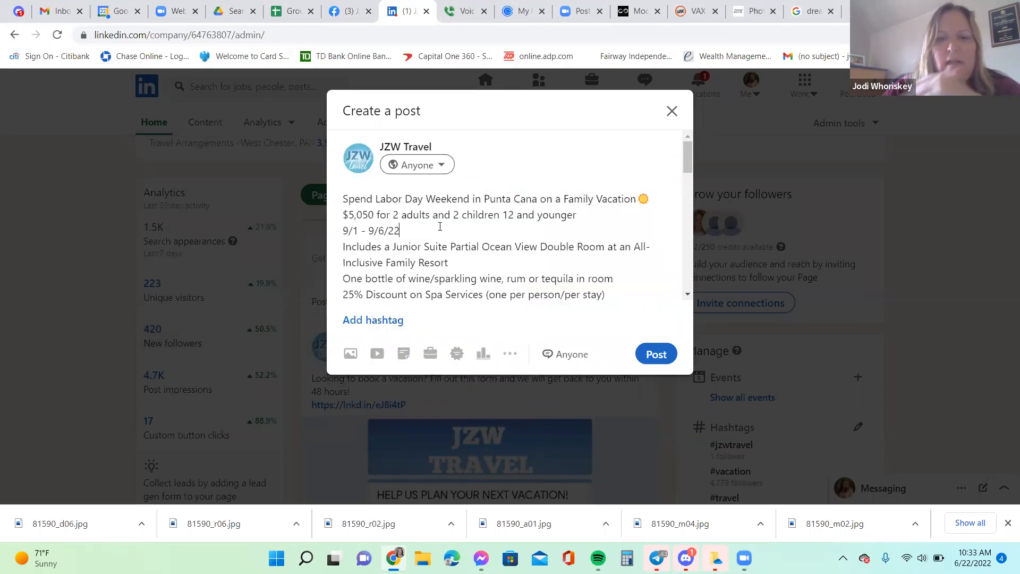
Separate the sections of the post text with blank lines and publish the post to the JZW Travel company page
key(Return)
scroll(467, 223, down, 3)
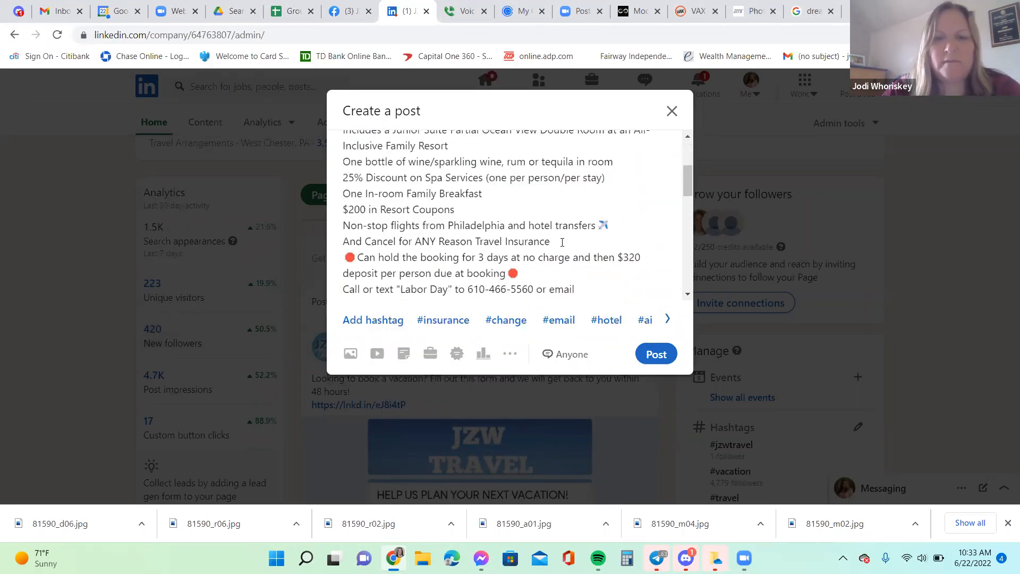
click(562, 242)
key(Return)
scroll(542, 288, down, 3)
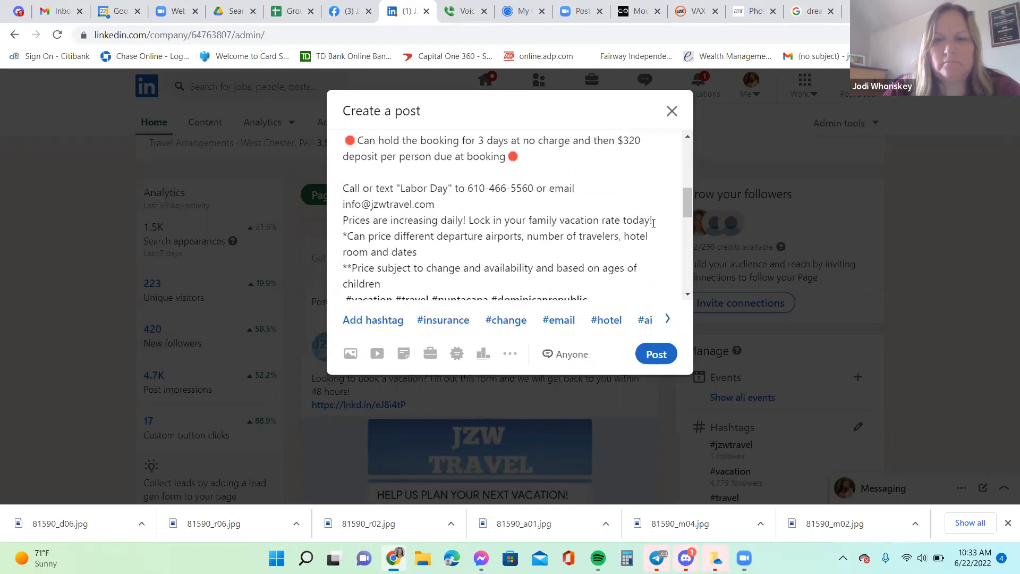
scroll(608, 271, down, 3)
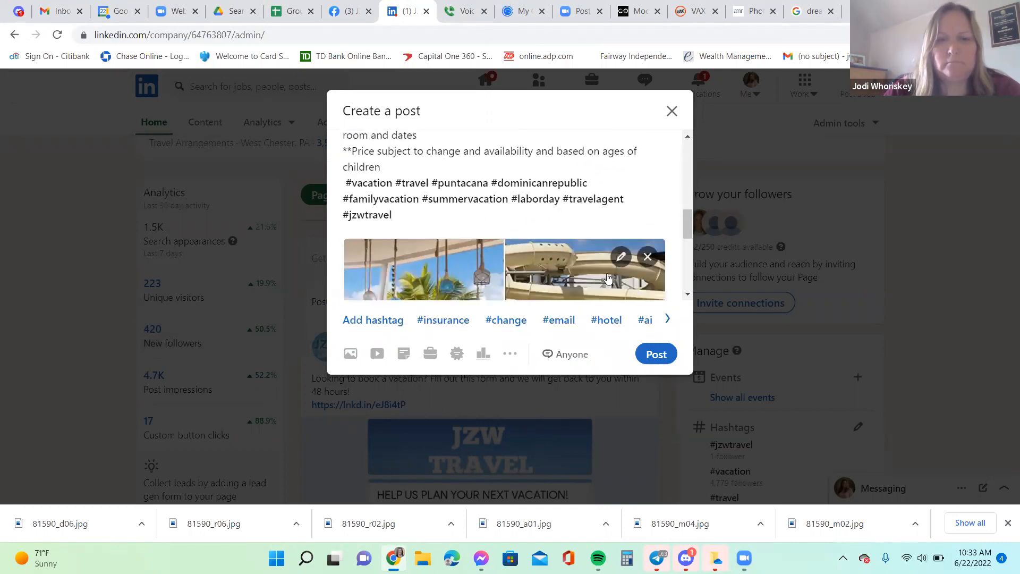
click(649, 355)
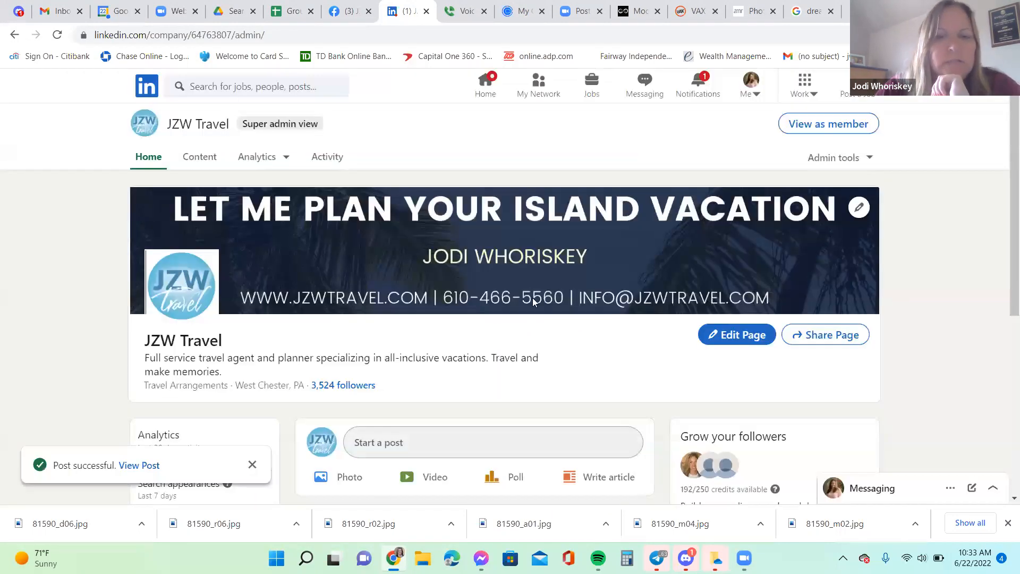
scroll(443, 374, down, 7)
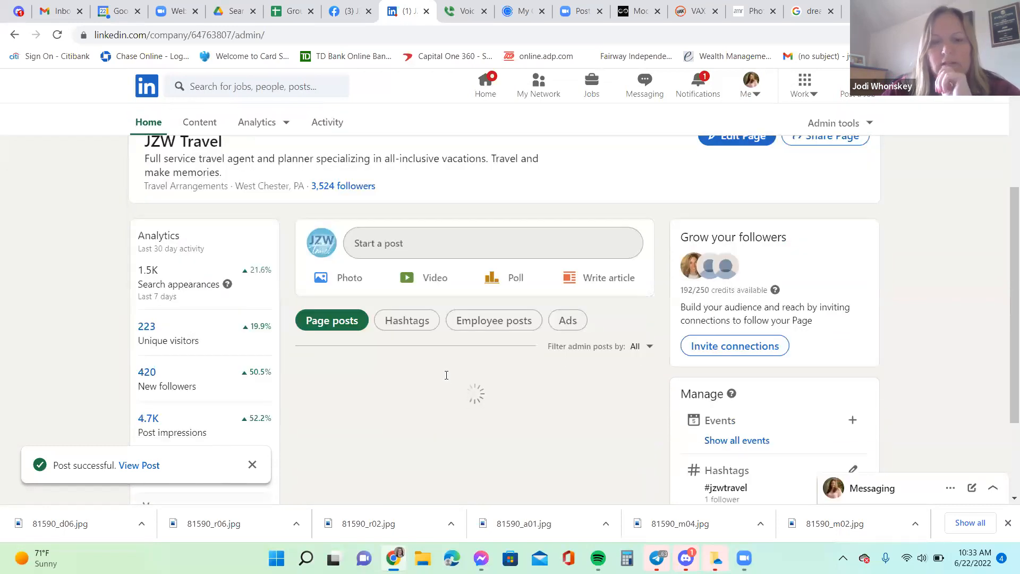
Switch to the JZW Travel page on Facebook and change the acting profile from the page to the main personal profile
scroll(509, 327, up, 6)
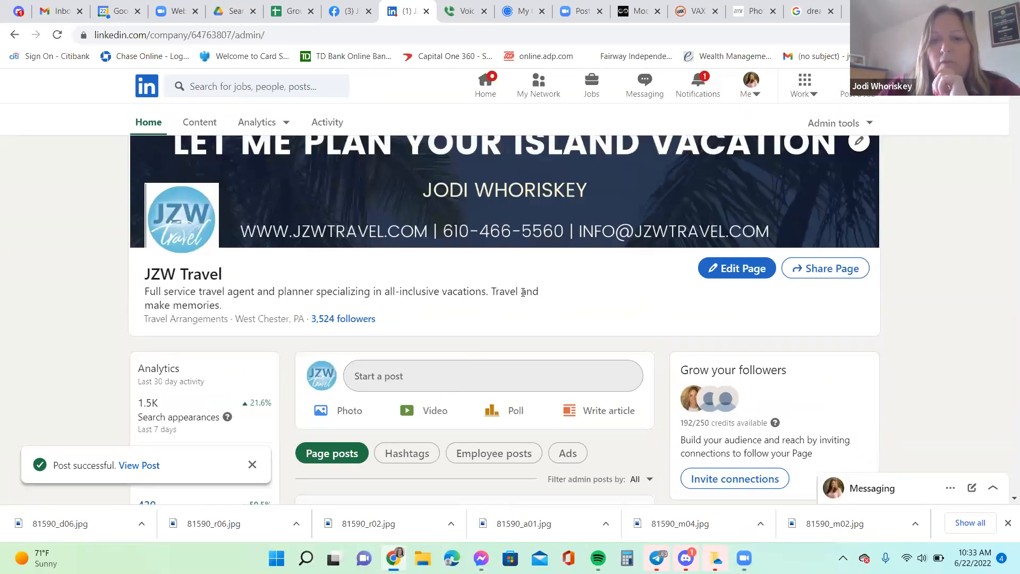
scroll(523, 291, down, 1)
scroll(440, 292, down, 1)
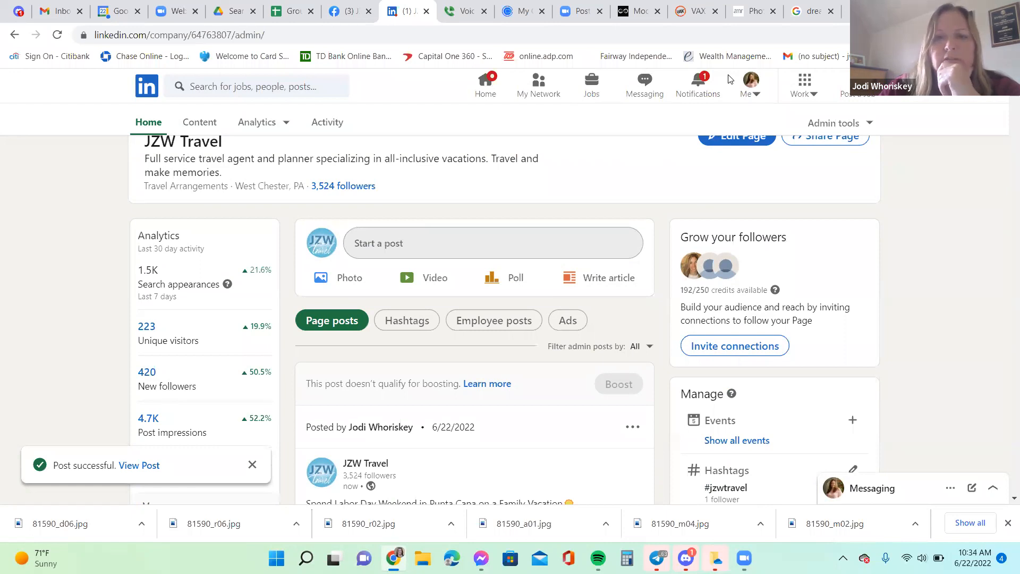
click(349, 14)
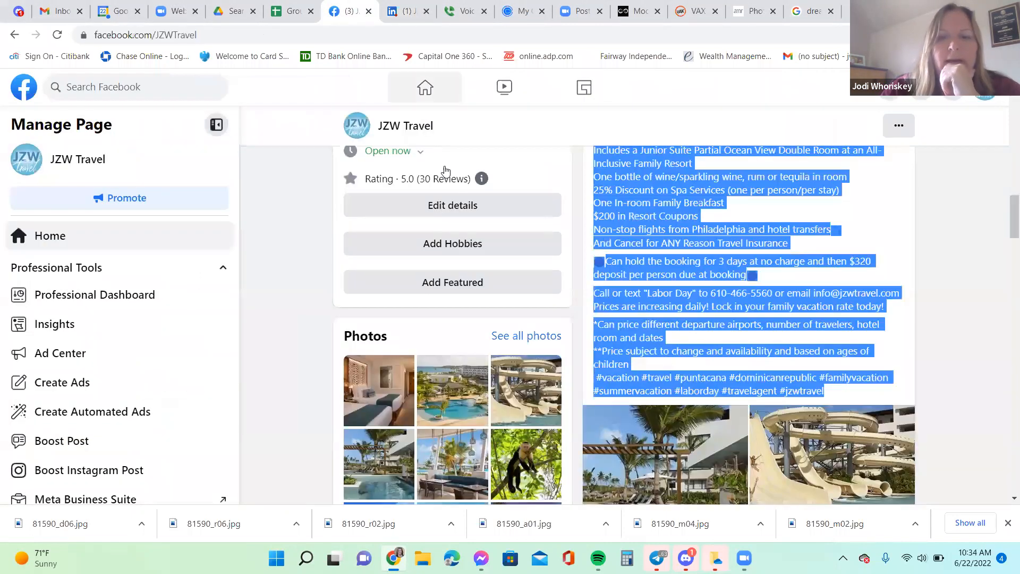
scroll(610, 267, down, 5)
scroll(609, 268, up, 6)
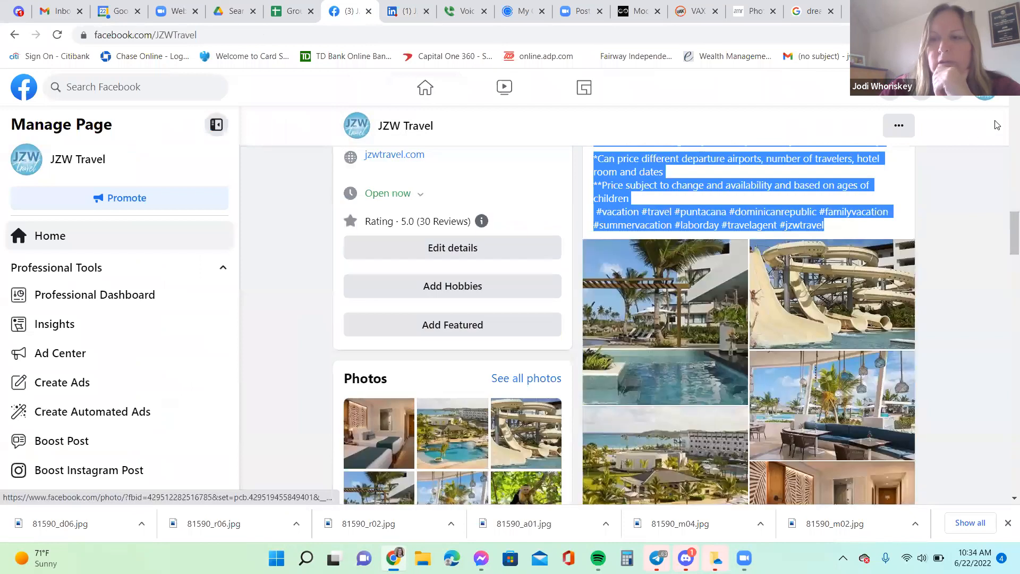
scroll(973, 104, down, 1)
click(973, 104)
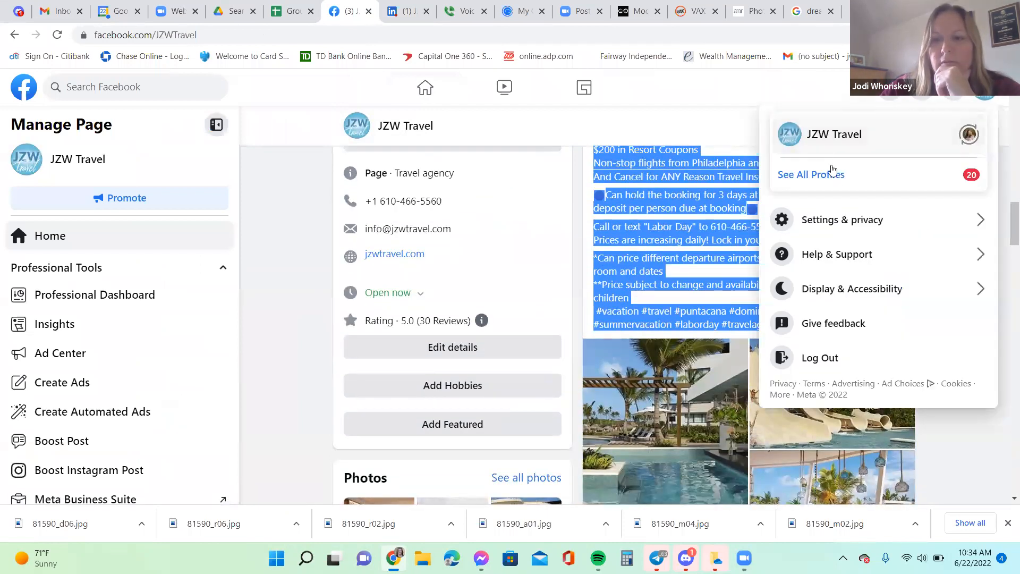
click(805, 162)
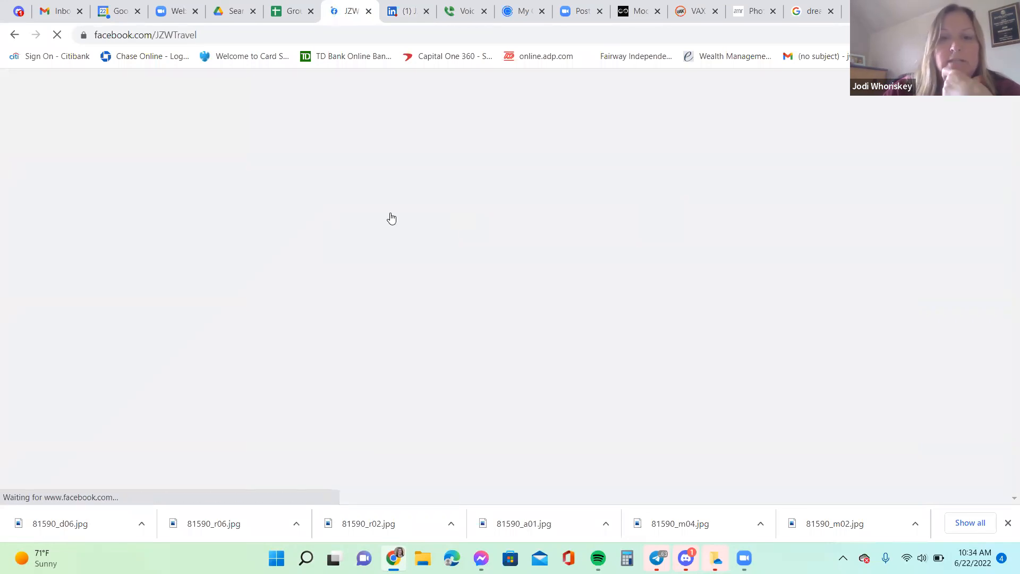
Start sharing the page's Labor Day Punta Cana post to a group, searching for "fairless" and choosing Fairless Hills Bucks County Yardsale
scroll(525, 255, down, 3)
scroll(550, 251, down, 5)
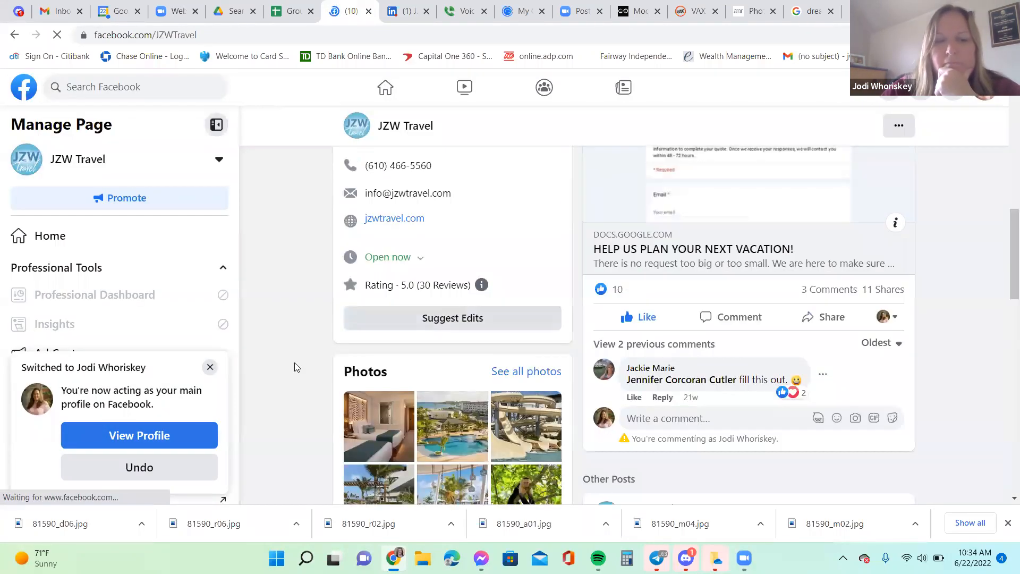
scroll(574, 274, down, 1)
scroll(573, 274, down, 6)
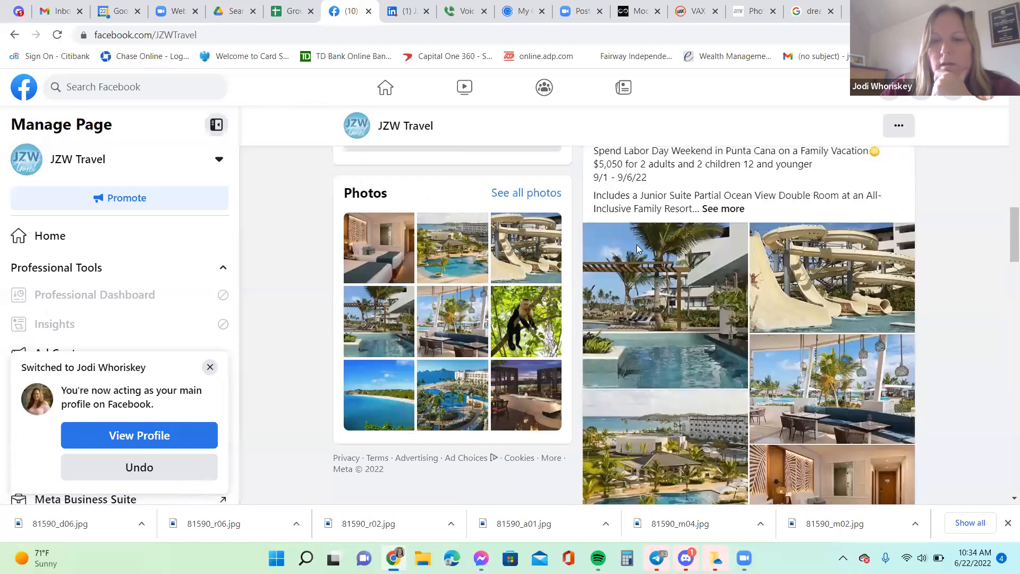
scroll(734, 251, down, 6)
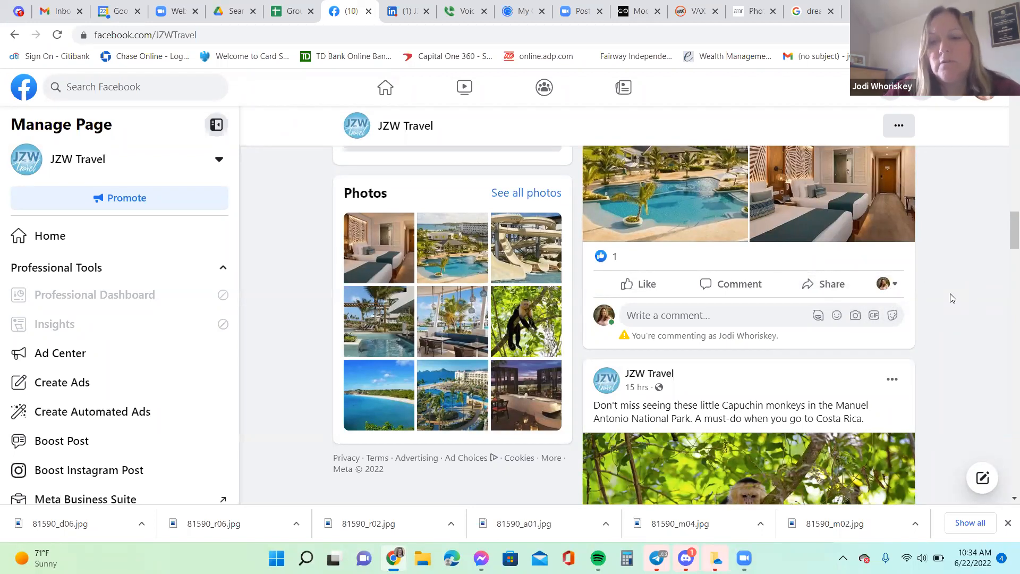
click(831, 290)
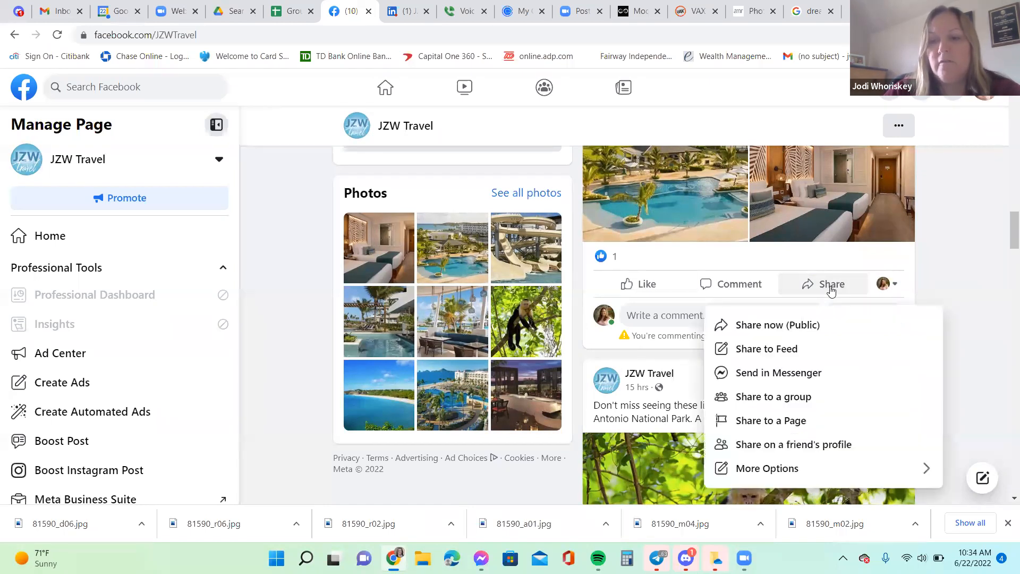
click(777, 397)
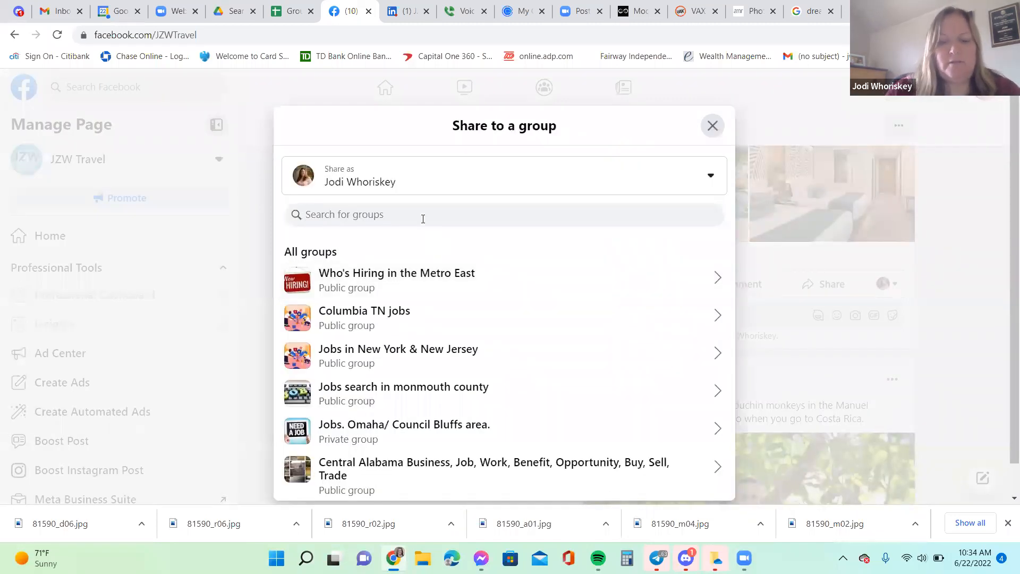
click(423, 218)
text(fairless)
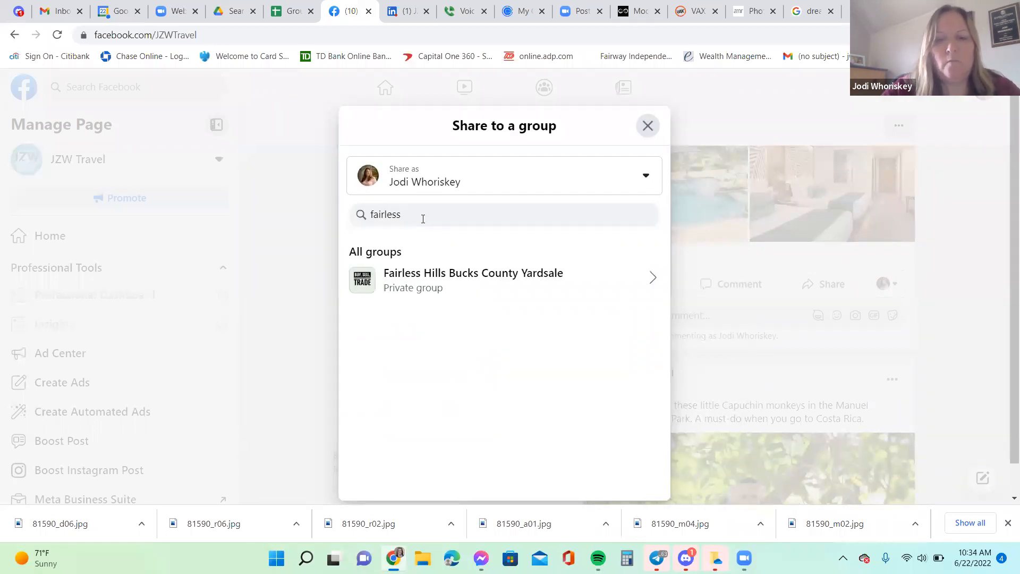
click(453, 287)
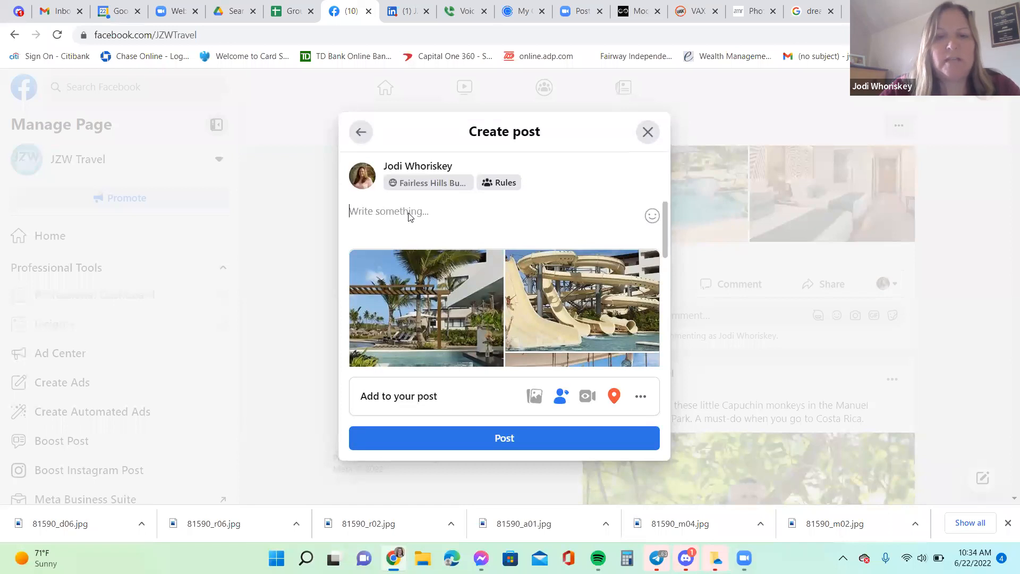
Paste the copied Labor Day vacation text into the group post and check it
right_click(408, 215)
click(459, 335)
scroll(457, 267, up, 1)
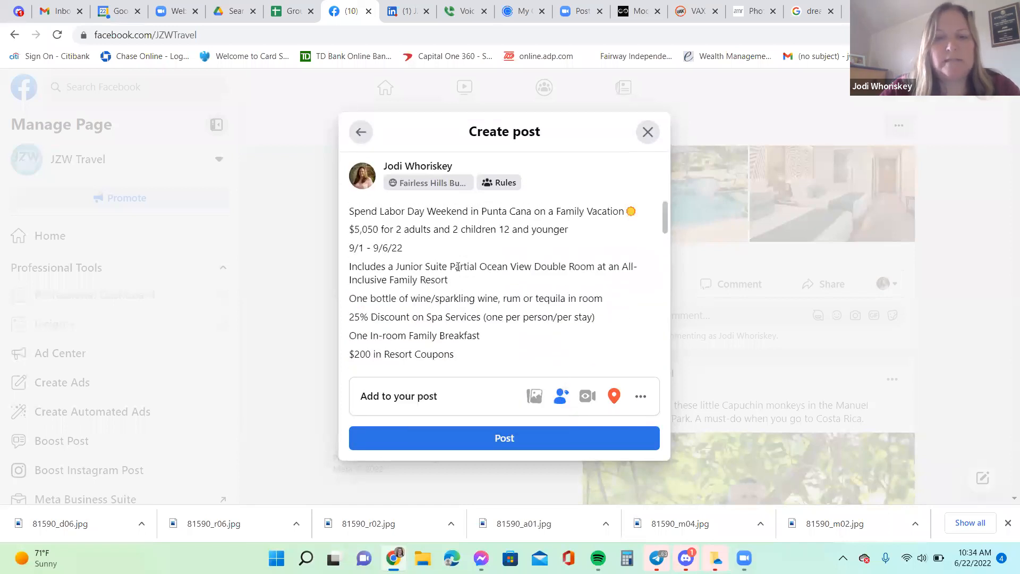
scroll(470, 258, down, 2)
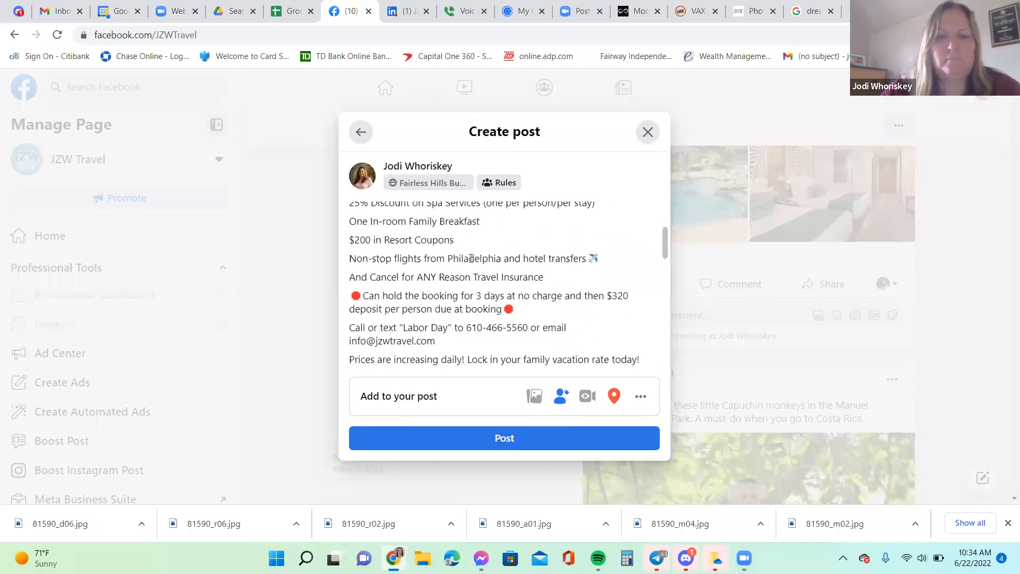
Insert blank lines after the travel insurance, booking deposit and rate lock-in lines, and publish the post to the group
click(559, 272)
key(Return)
click(532, 327)
key(Return)
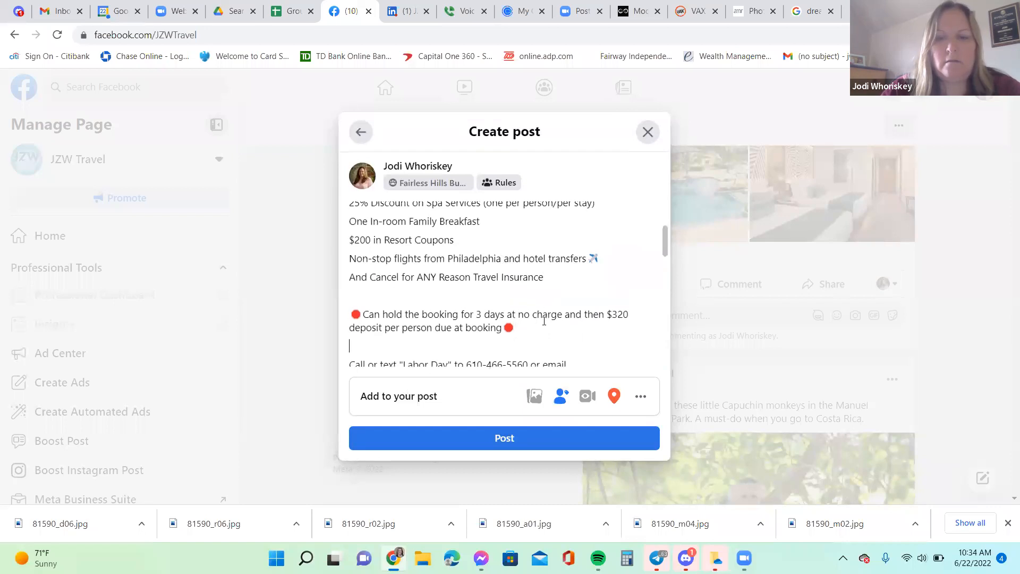
scroll(537, 313, down, 2)
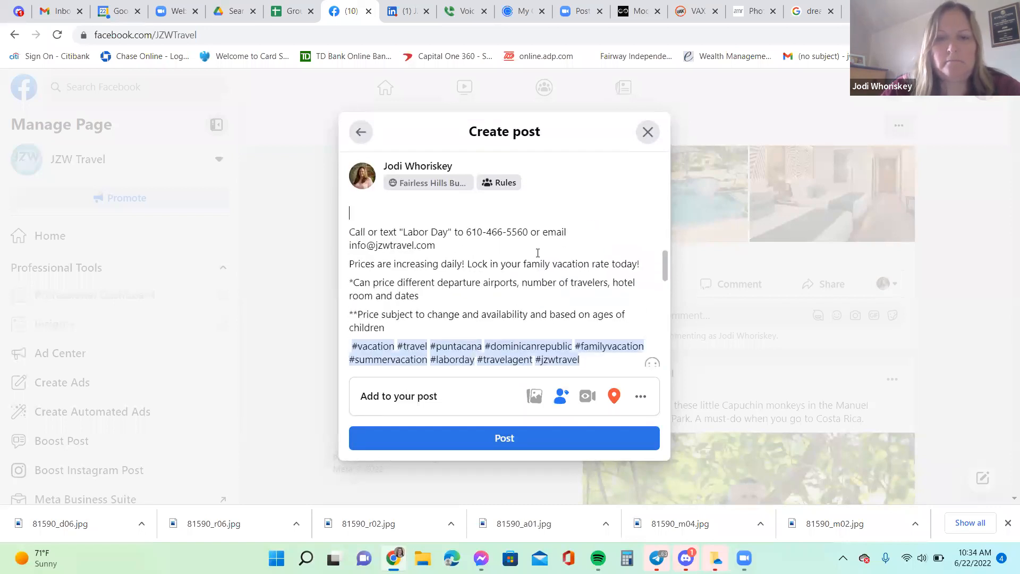
click(639, 266)
key(Return)
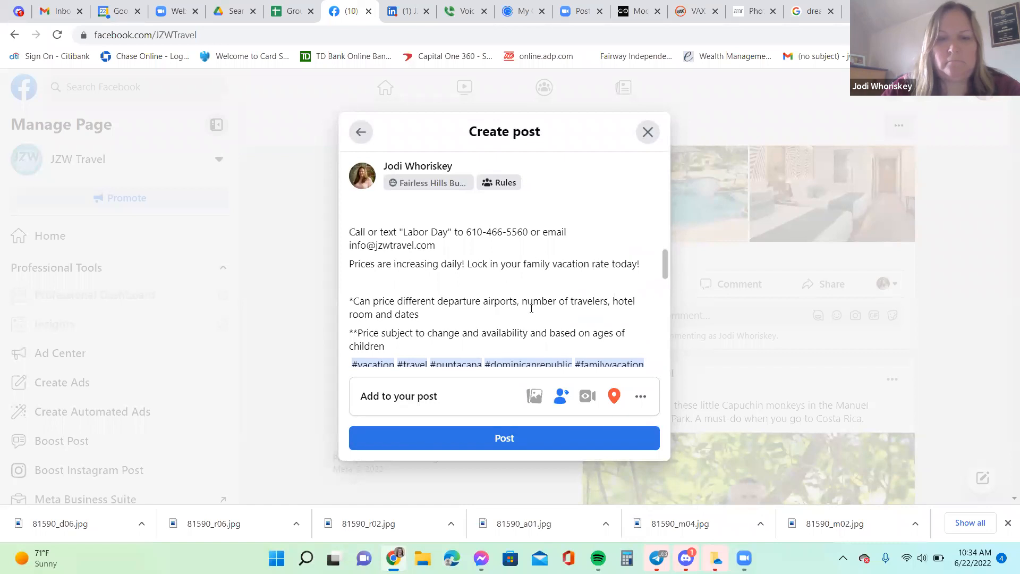
scroll(531, 308, down, 1)
click(534, 438)
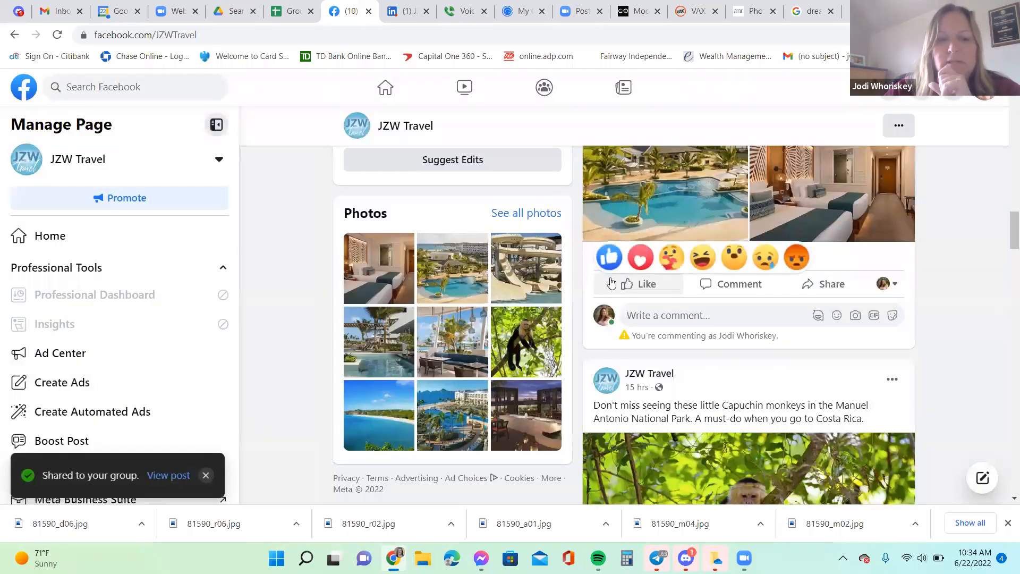
In the Groups and Posts spreadsheet, log the fairless hills bucks county yardsale share with date 6/22, M1 and "Labor Day - Dreams Macao"
scroll(466, 317, up, 1)
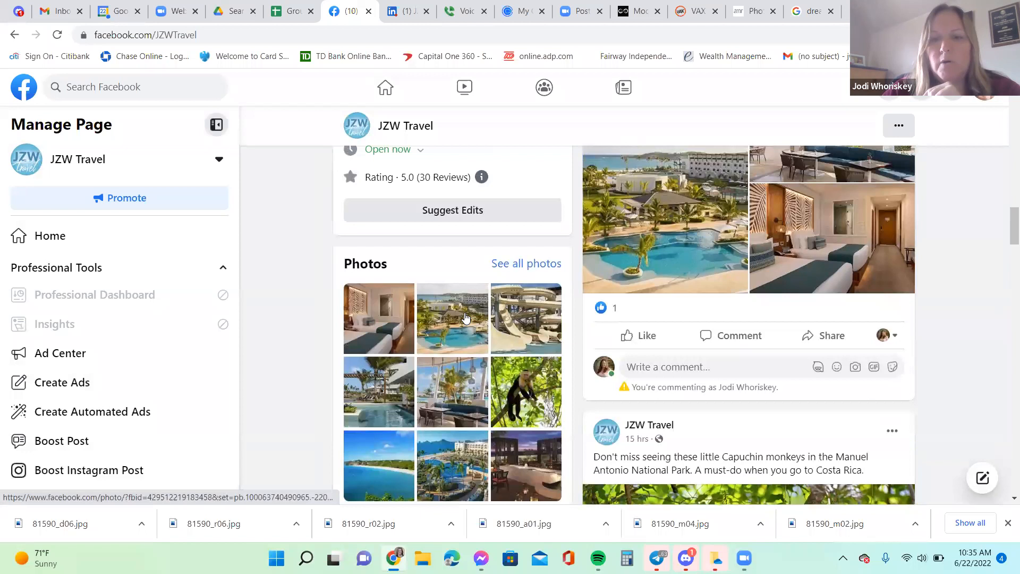
scroll(466, 317, up, 7)
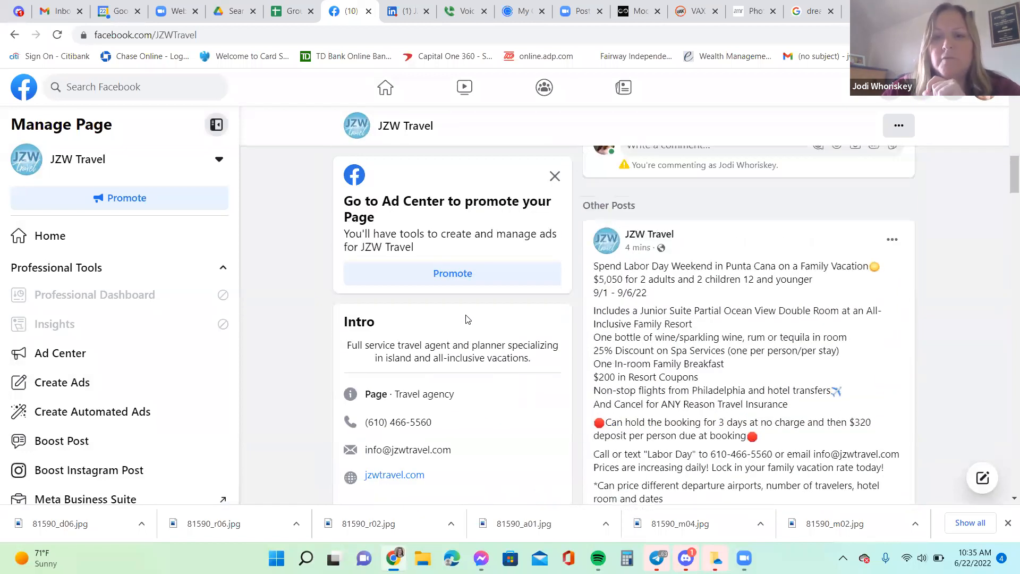
scroll(465, 319, down, 3)
click(289, 10)
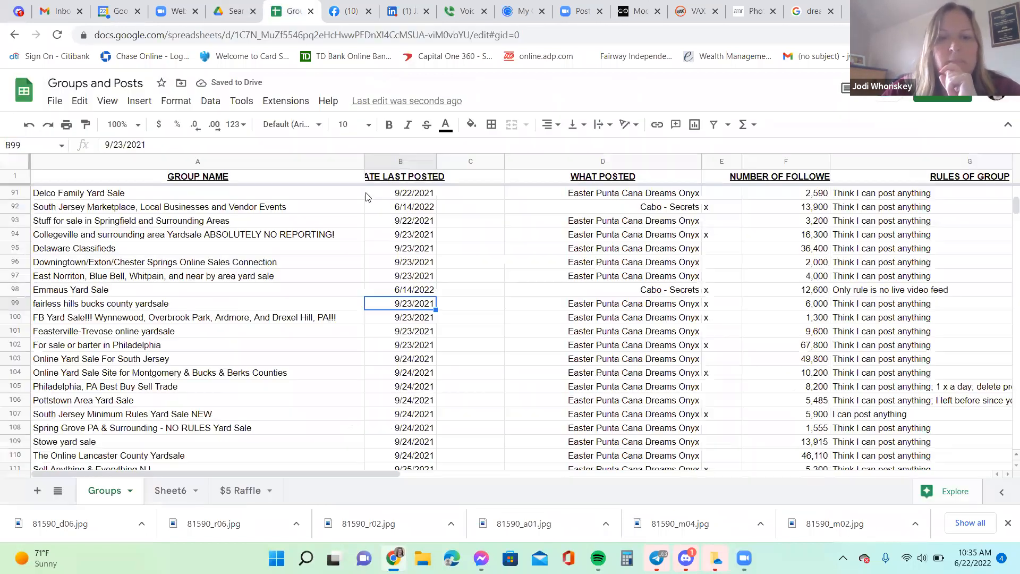
text(6/22)
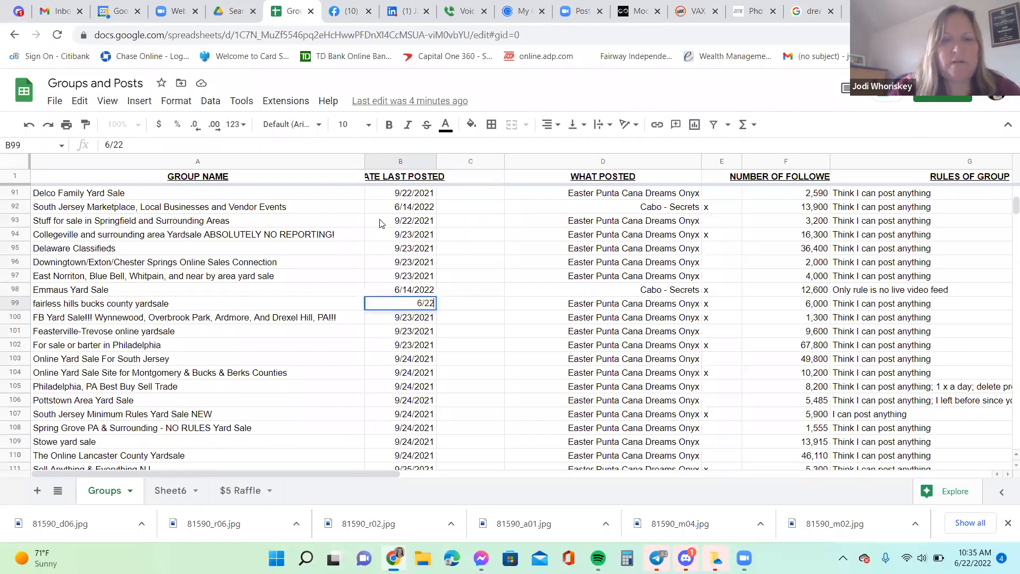
key(Tab)
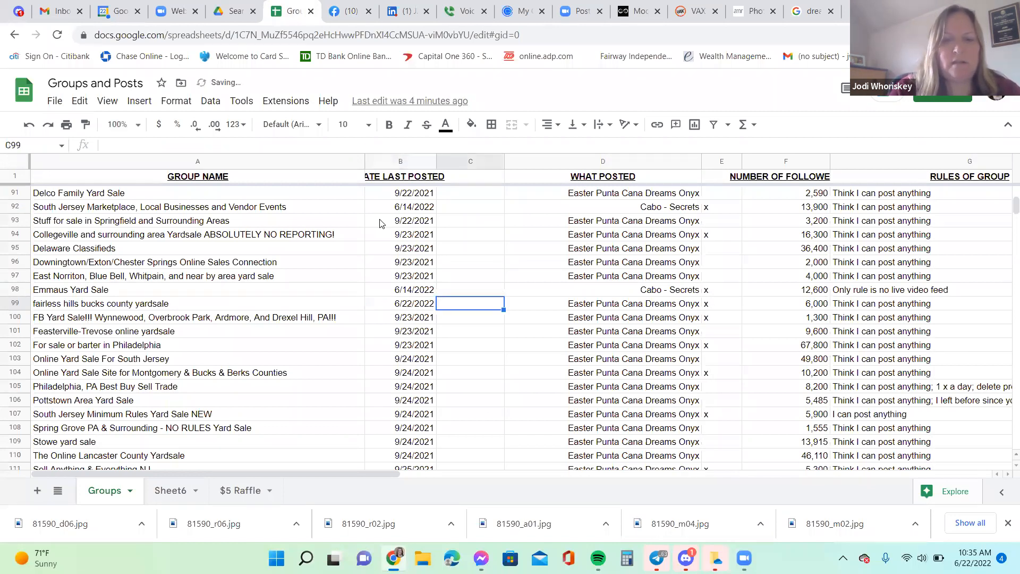
text(M1)
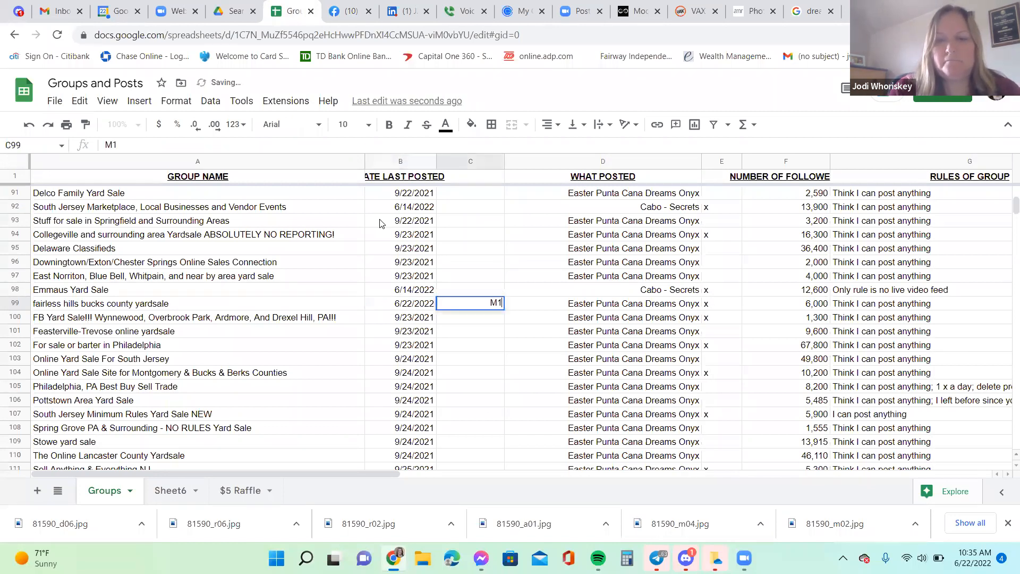
key(Tab)
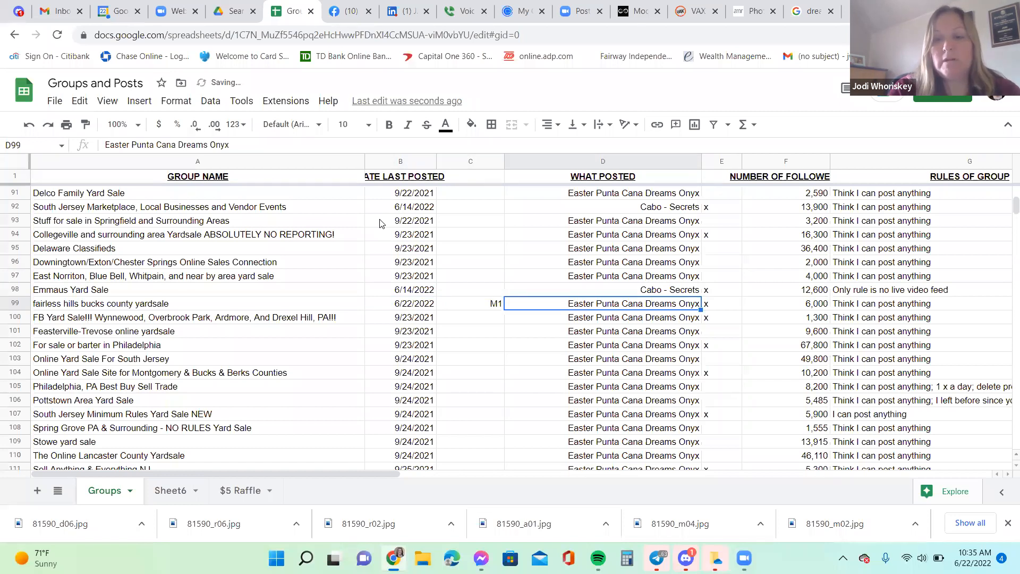
text(Labor Day - Dreams Mad)
text(ao)
key(Left)
key(Left)
key(Down)
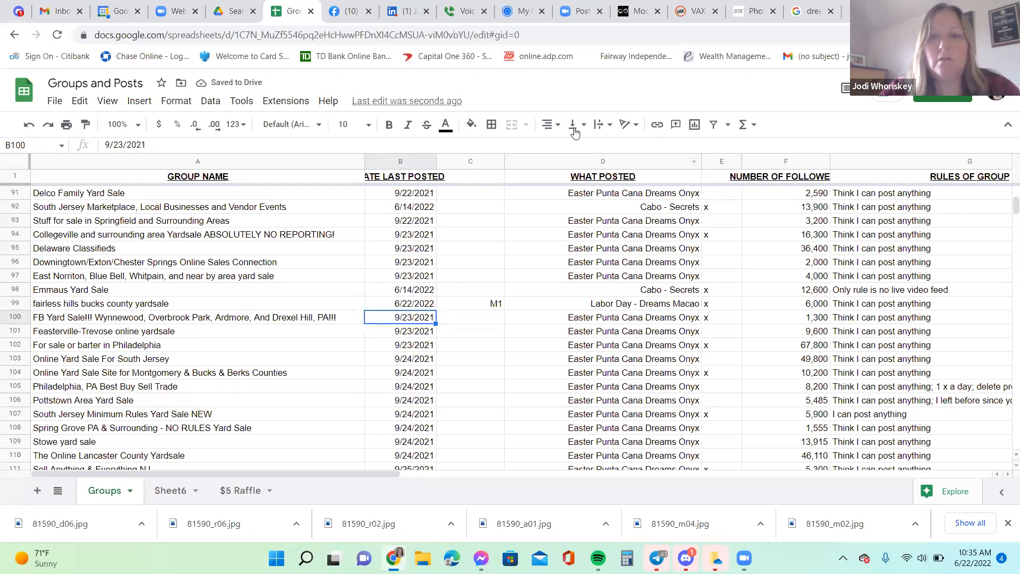
Close the detached Facebook window and reopen Facebook in a browser tab placed between the spreadsheet and LinkedIn
click(521, 20)
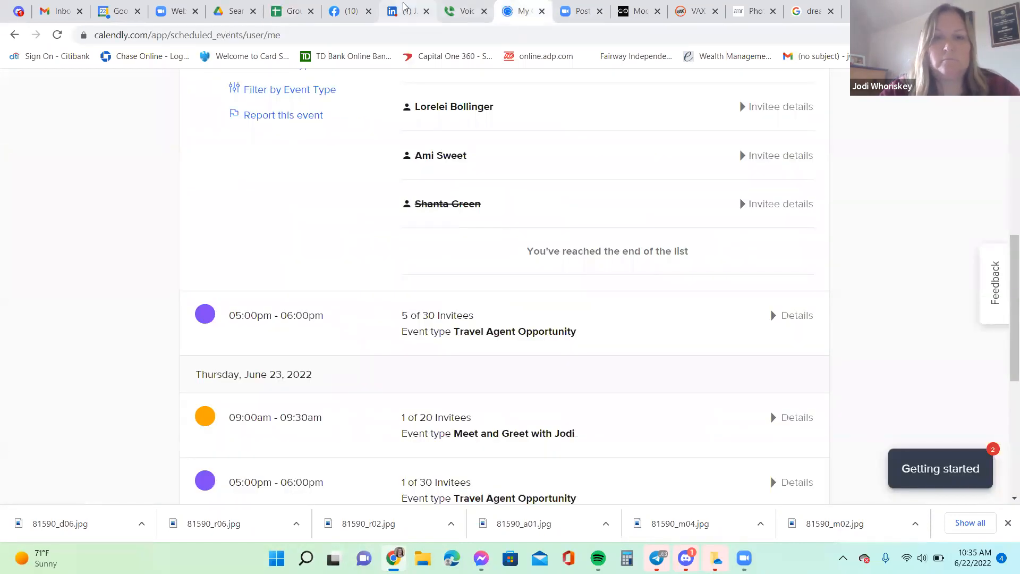
drag(350, 8, 524, 129)
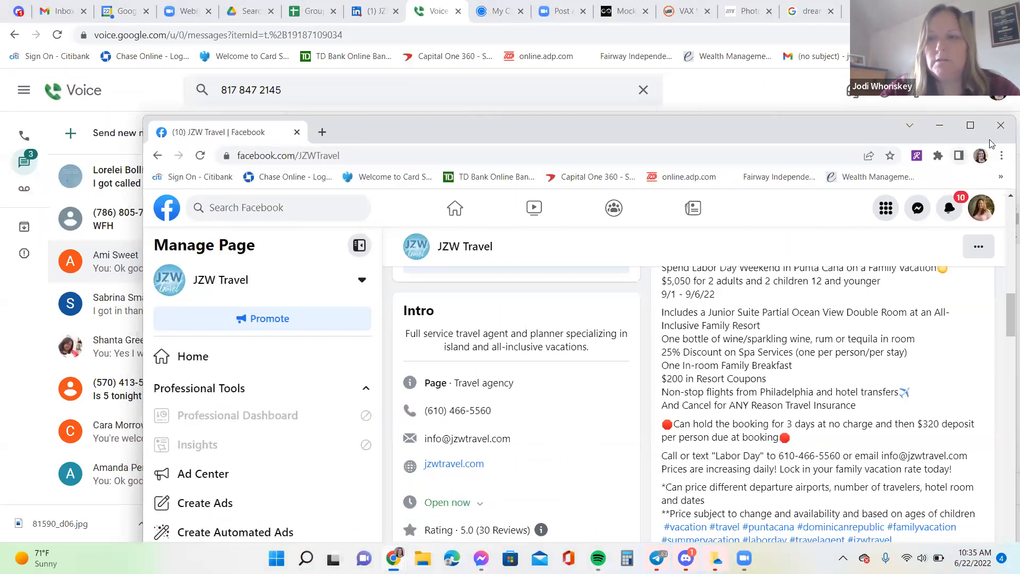
click(1000, 125)
key(ctrl+t)
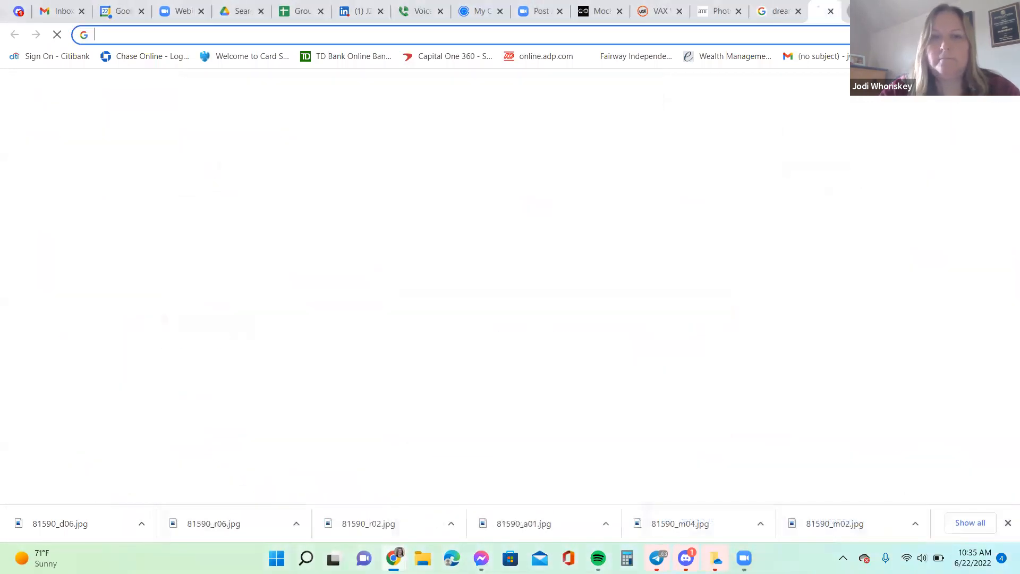
text(face)
key(Return)
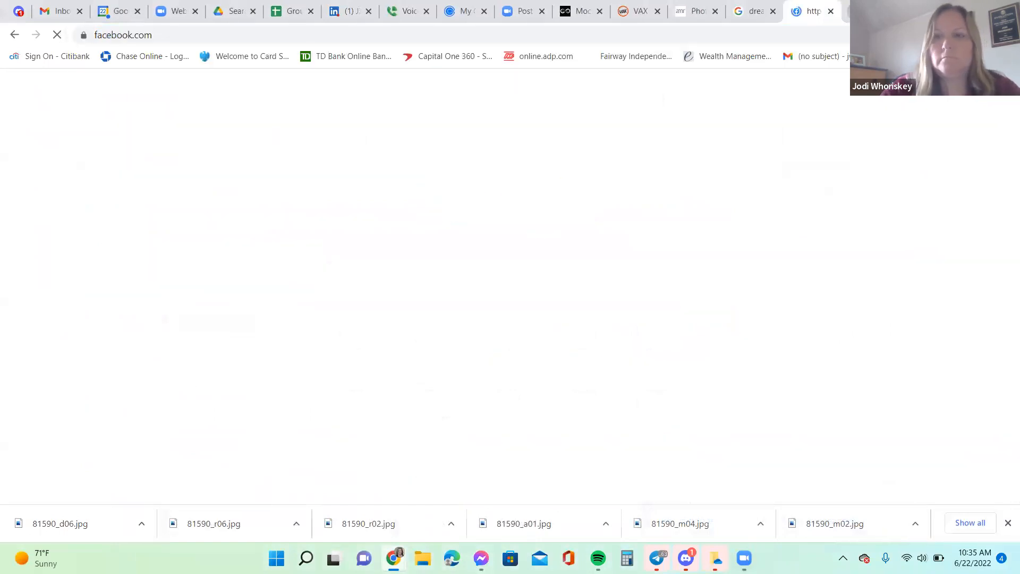
drag(811, 11, 354, 10)
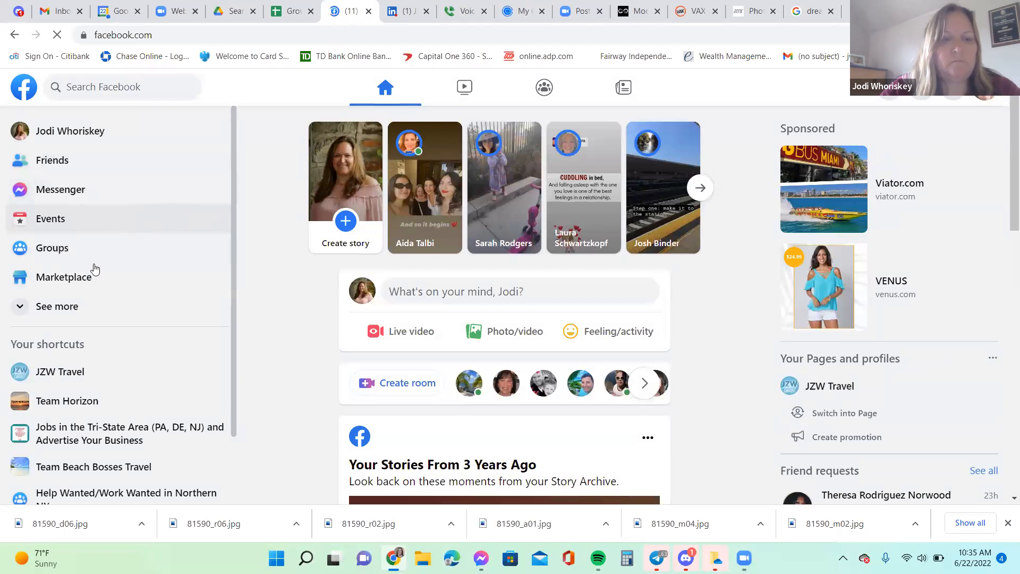
Start sharing the JZW Travel page's Labor Day Punta Cana post to the FB Yard Sale!!! Wynnewood, Overbrook Park, Ardmore, And Drexel Hill group
click(59, 371)
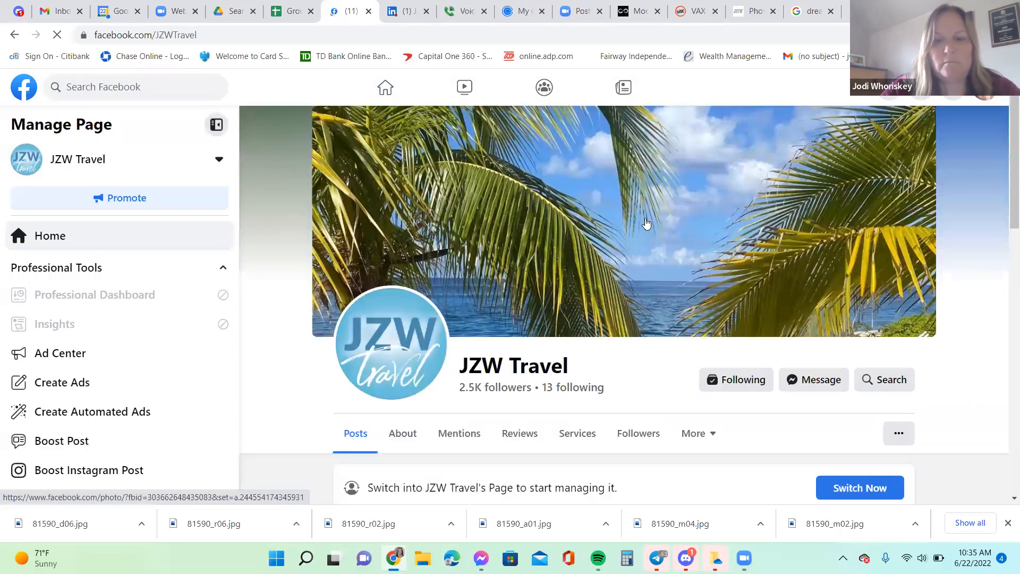
scroll(643, 220, down, 10)
scroll(646, 222, down, 10)
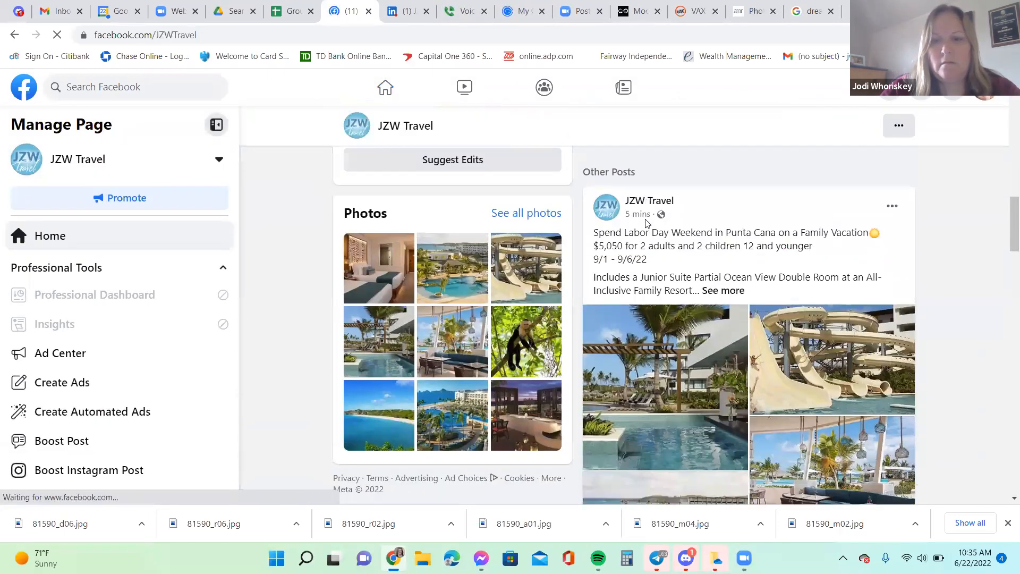
click(824, 281)
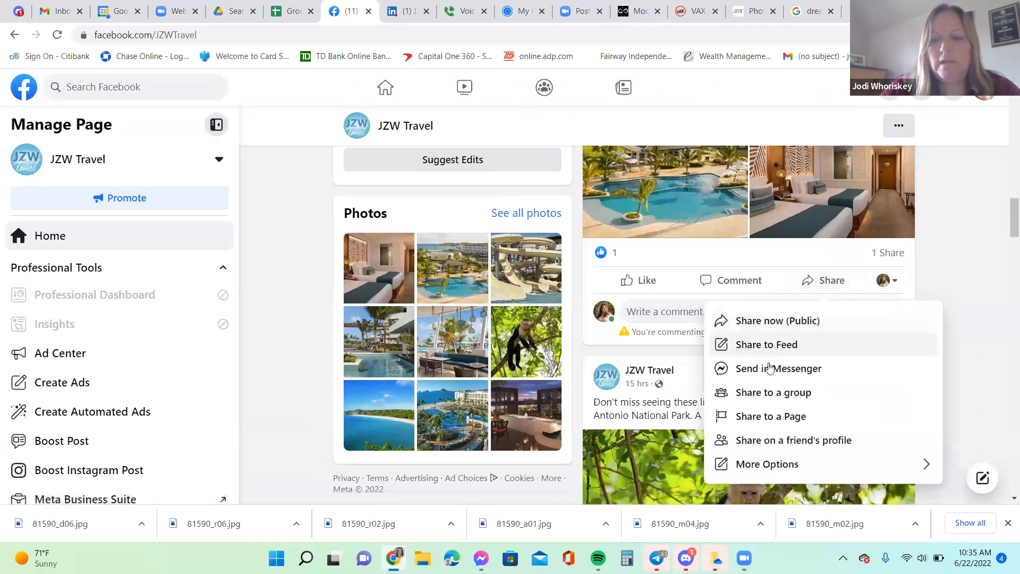
click(769, 392)
click(445, 214)
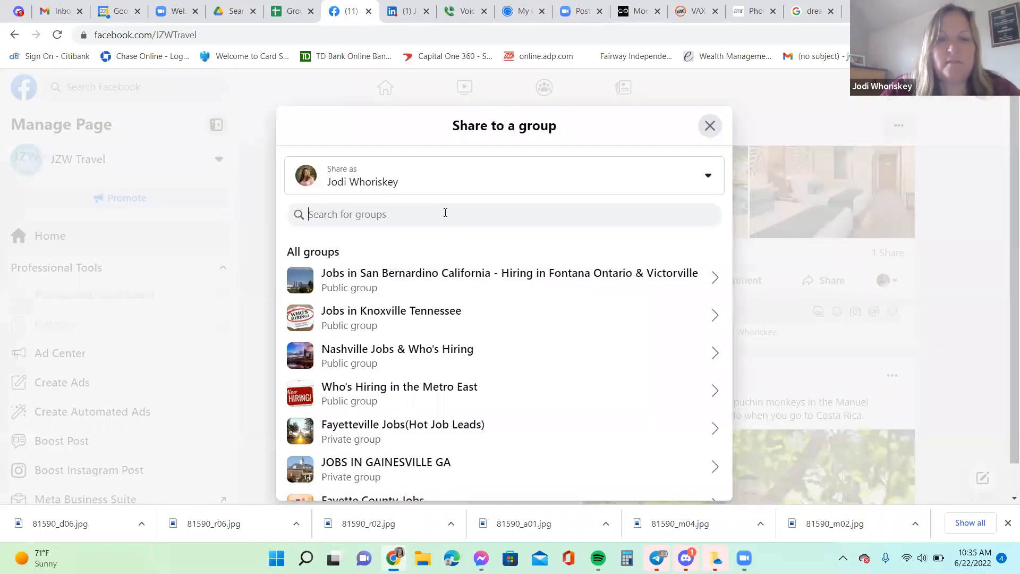
text(fb yard sa)
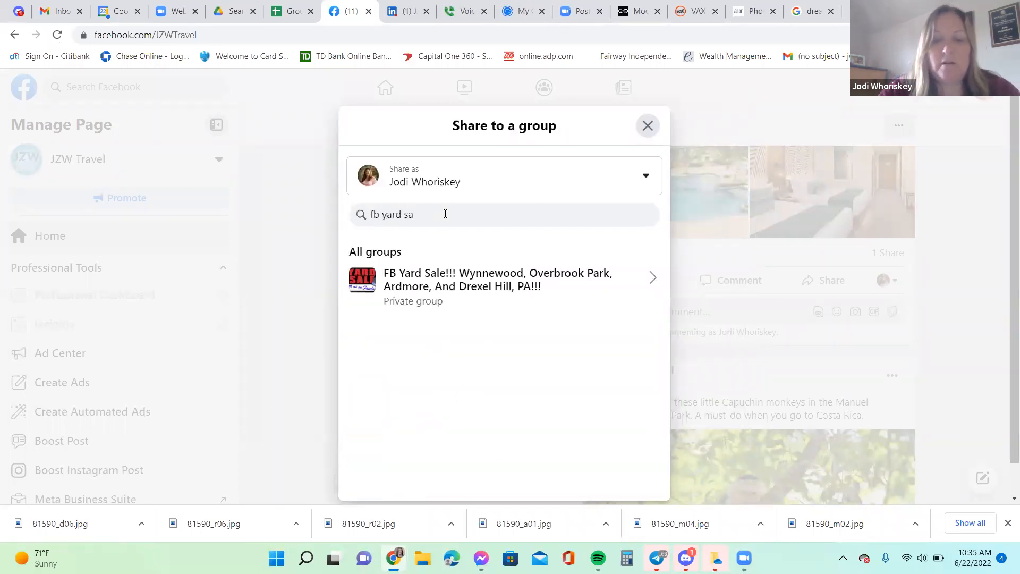
click(460, 274)
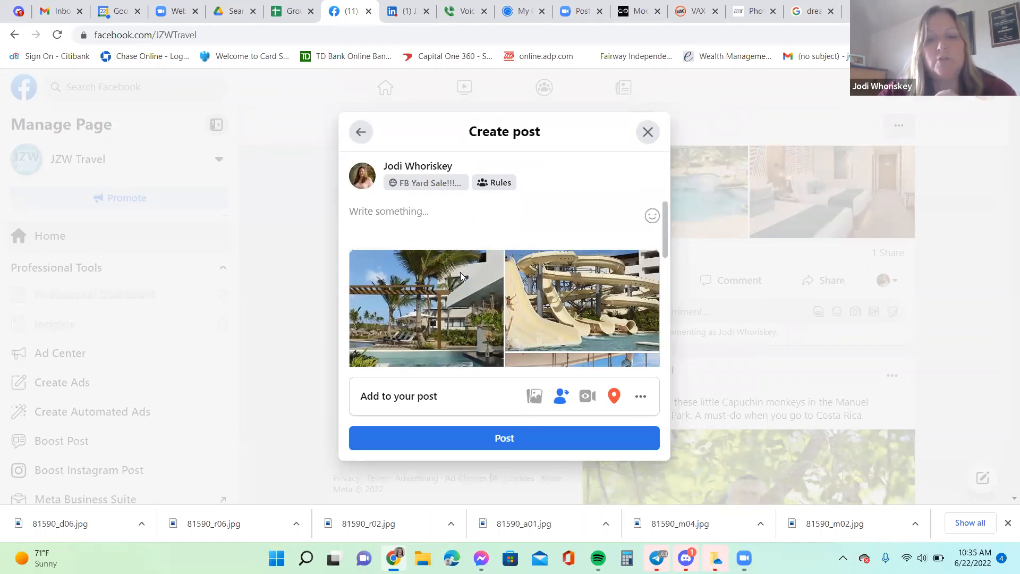
Paste the copied Labor Day vacation text as plain text into the FB Yard Sale group post and review it
right_click(425, 215)
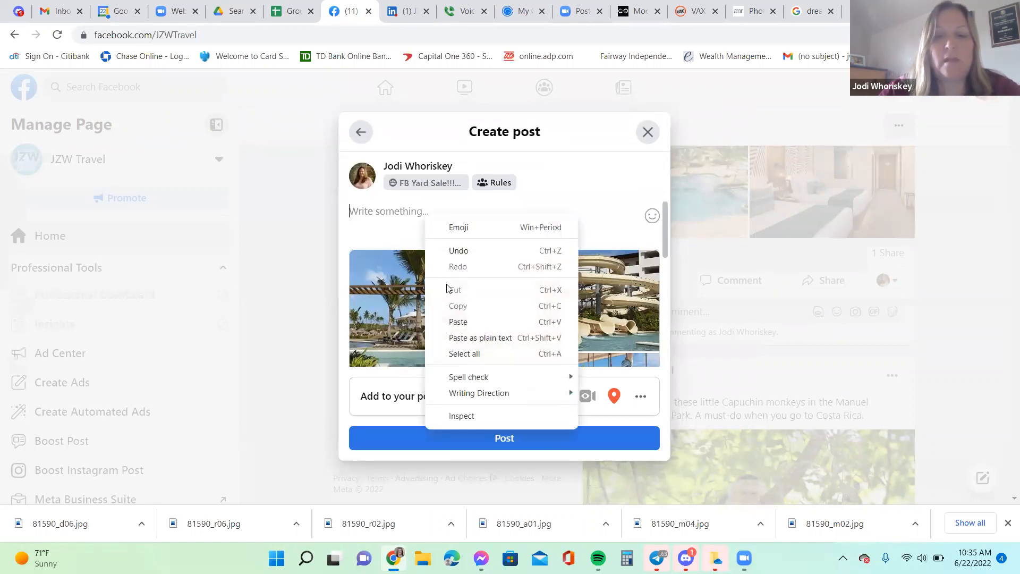
click(451, 338)
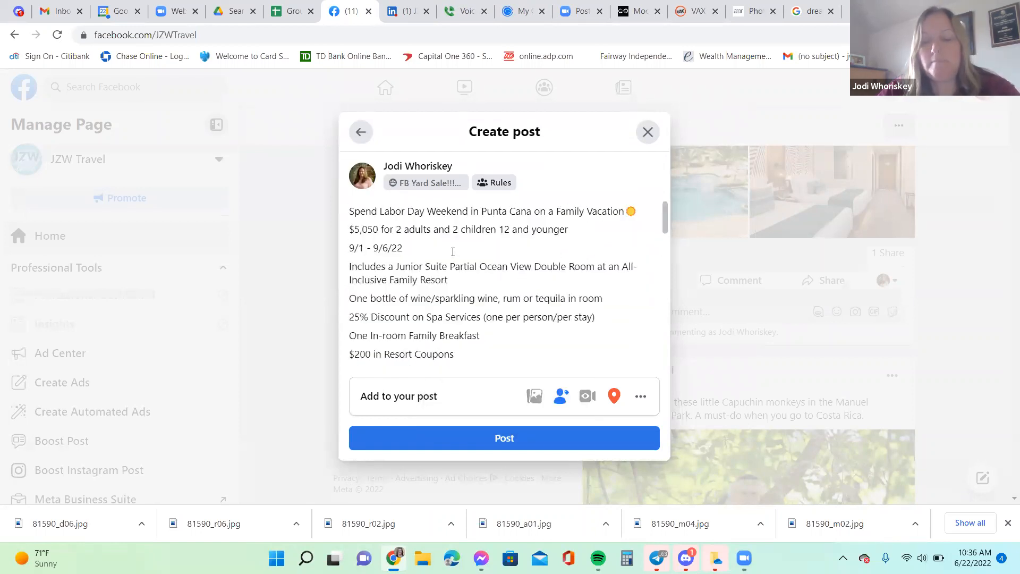
scroll(531, 268, down, 2)
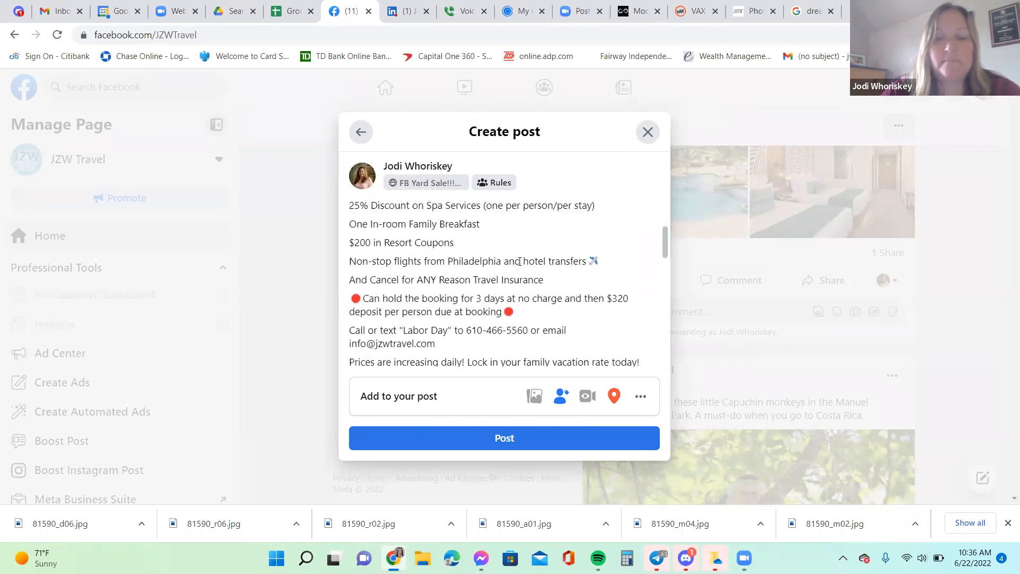
Add blank lines after the travel insurance, deposit and rate lock-in lines, and publish the post to the FB Yard Sale group
click(550, 272)
key(Return)
scroll(537, 266, down, 1)
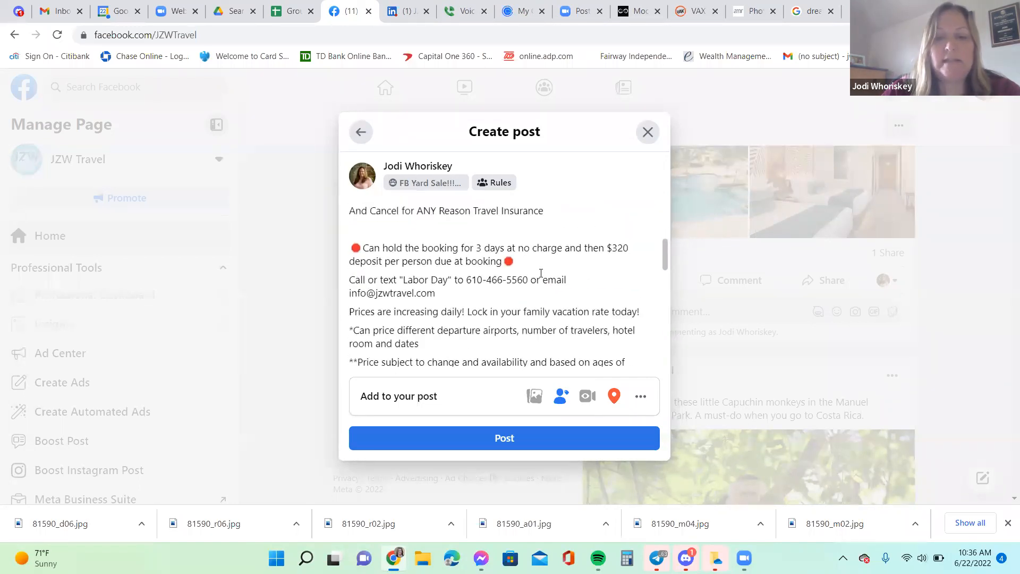
click(537, 263)
key(Return)
scroll(535, 290, down, 1)
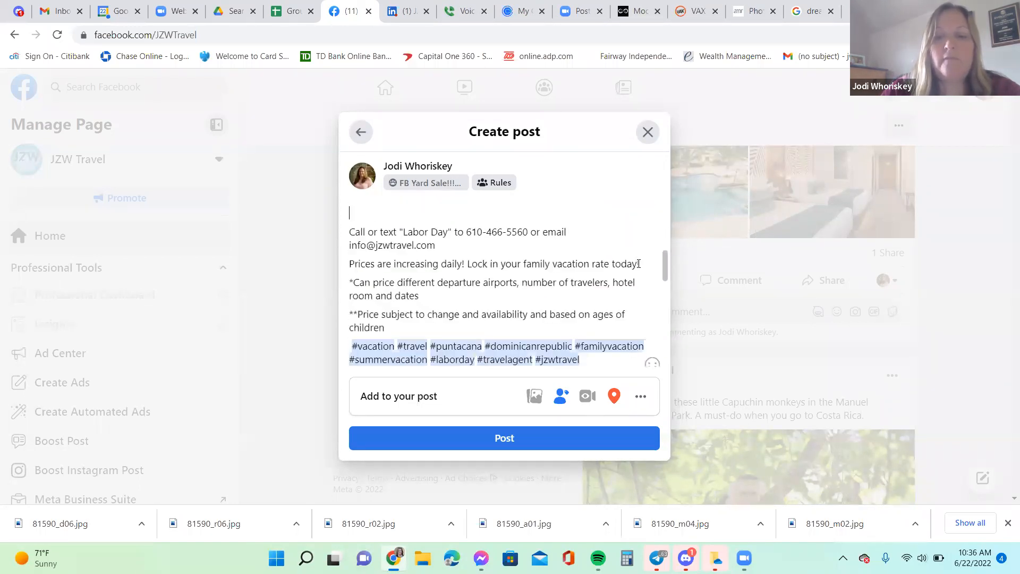
key(Return)
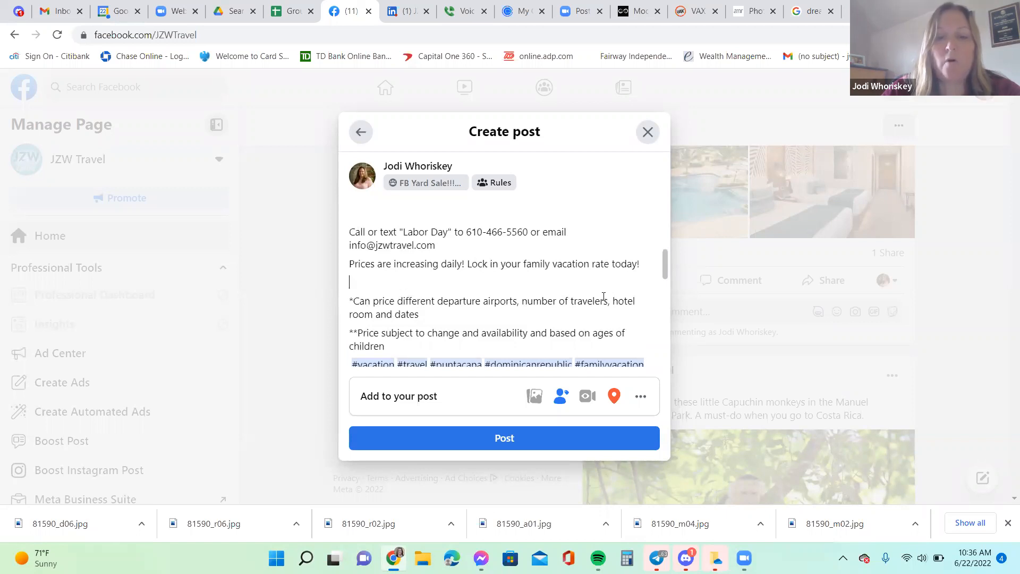
scroll(558, 319, down, 2)
click(535, 439)
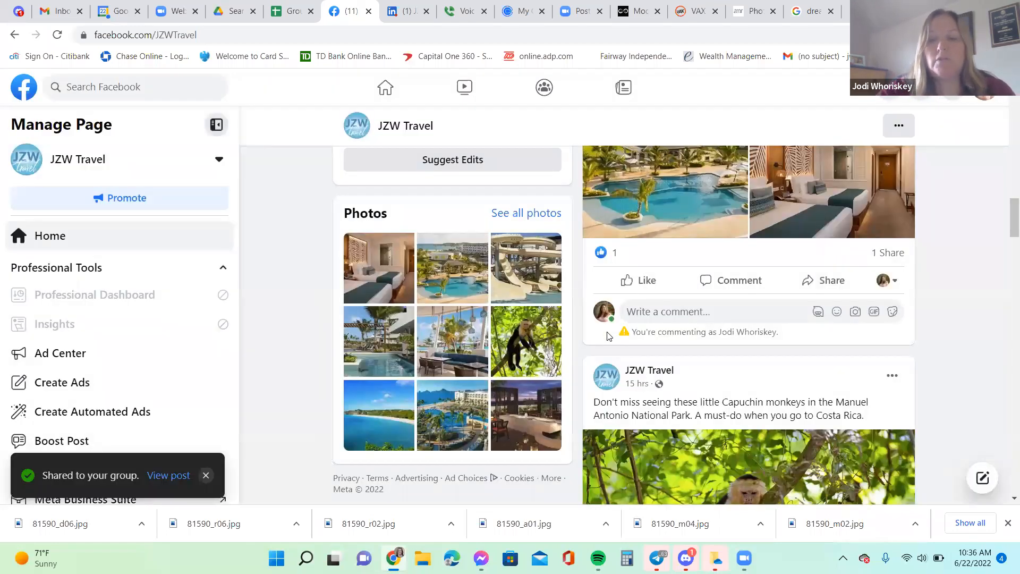
Switch from the personal profile to acting as the JZW Travel page
scroll(797, 239, up, 5)
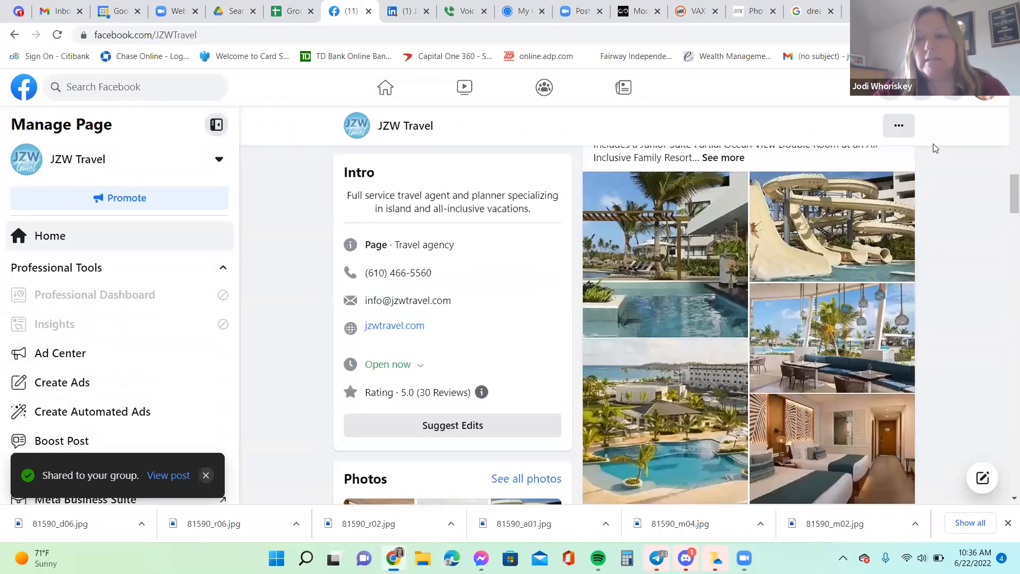
click(980, 94)
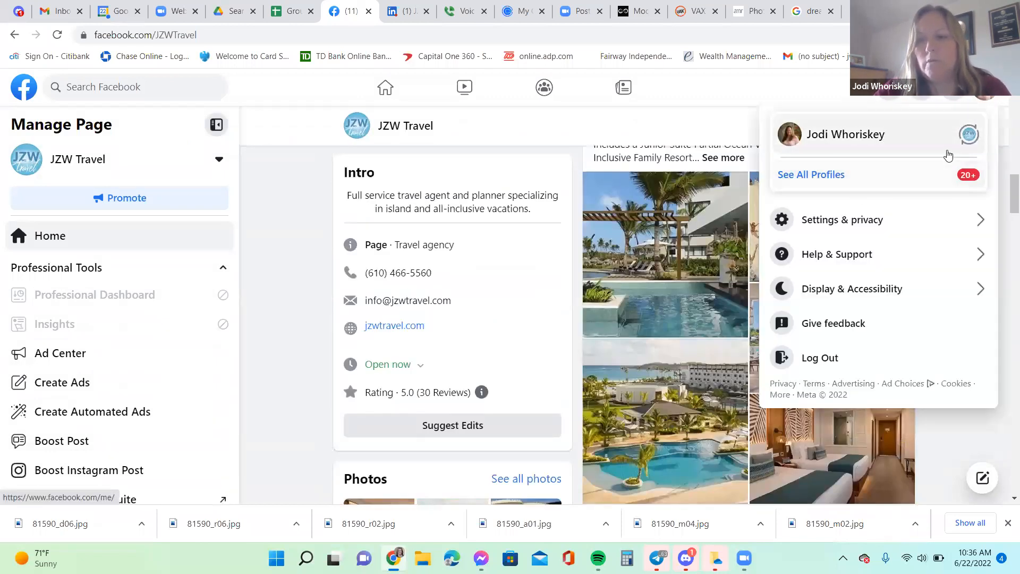
click(971, 138)
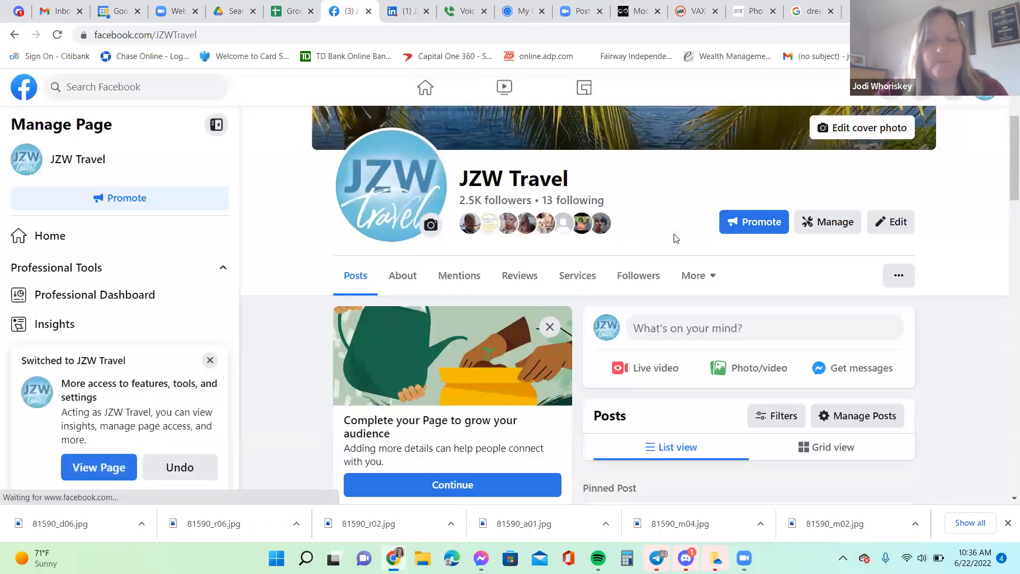
Invite the person who liked the Labor Day post to follow the page, and close the reactions list
scroll(674, 237, down, 7)
scroll(674, 233, down, 12)
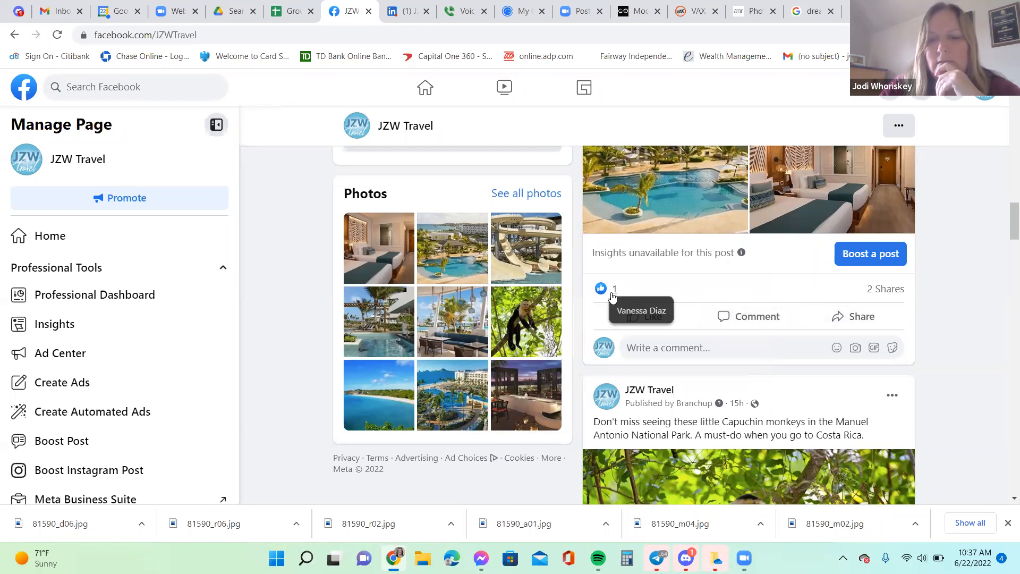
click(606, 290)
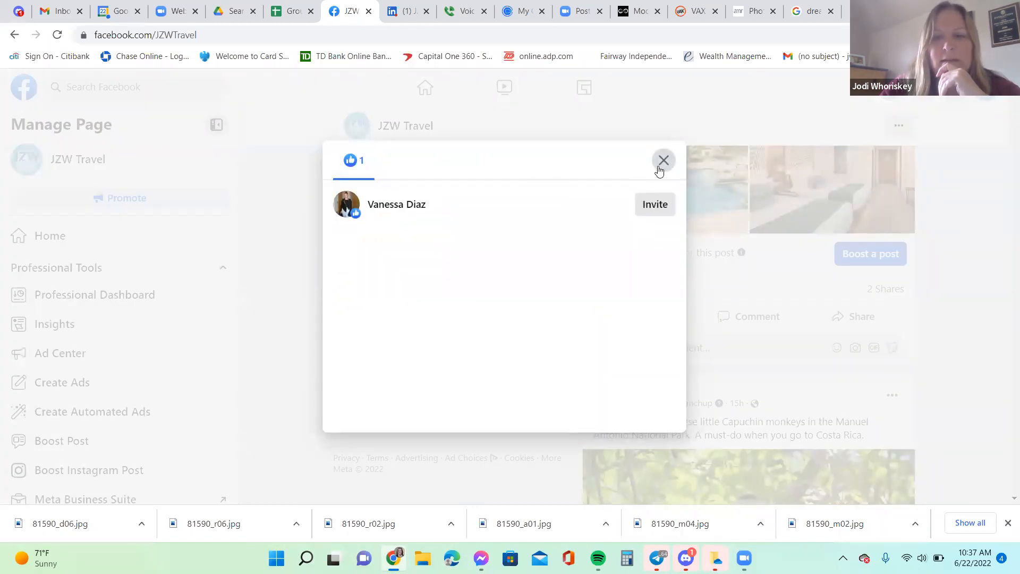
key(Escape)
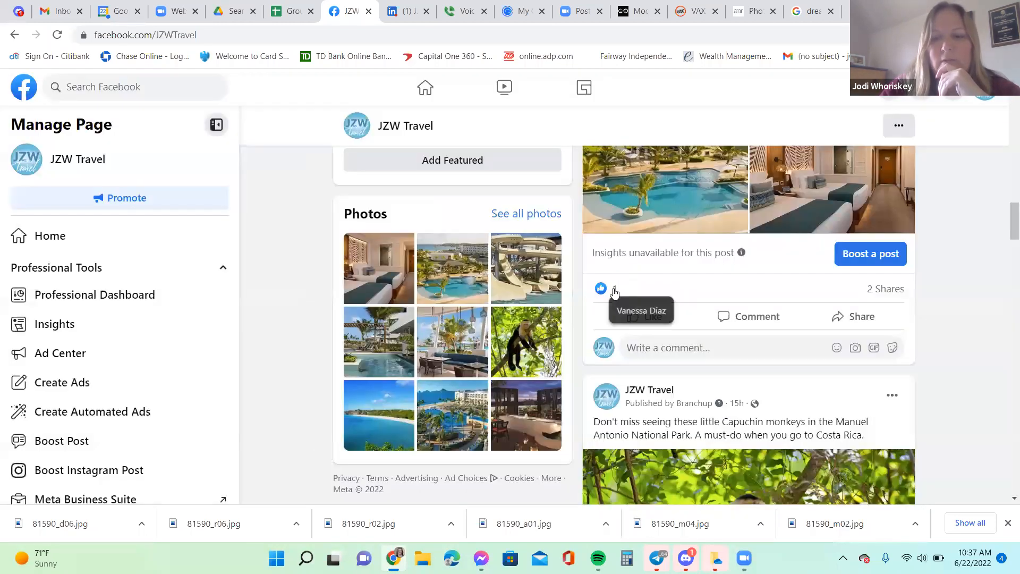
click(614, 291)
click(640, 206)
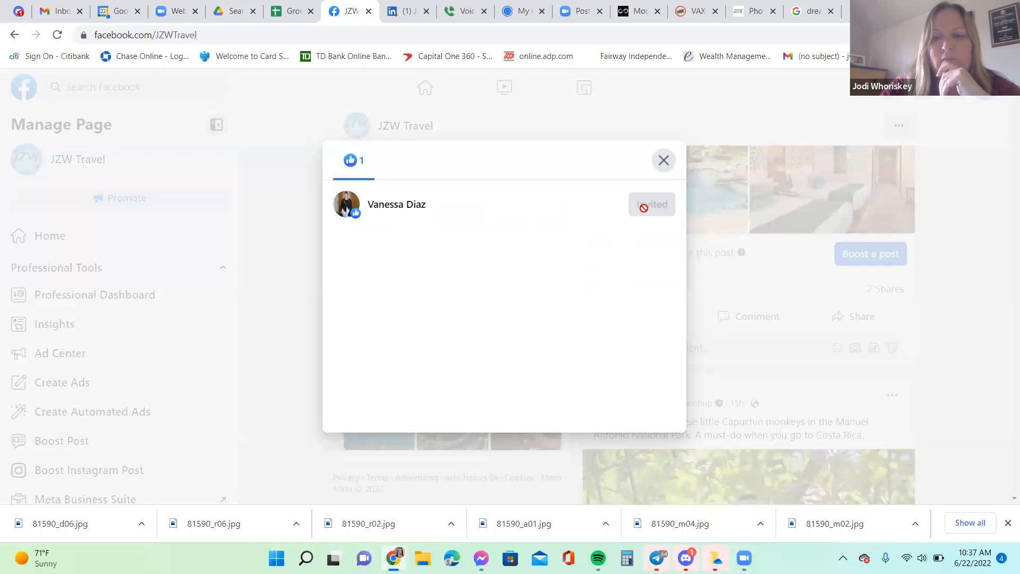
click(664, 161)
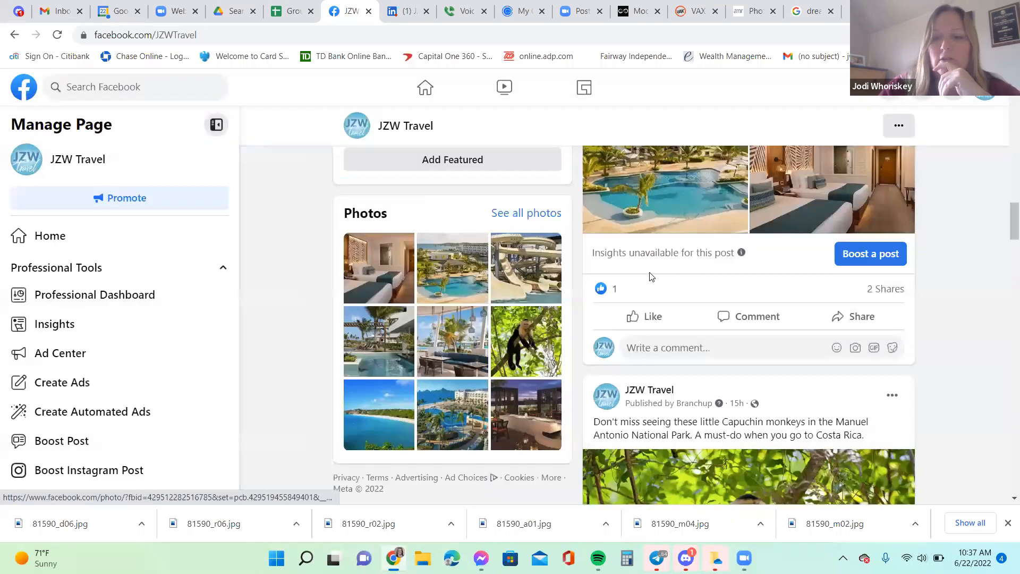
Check who shared the Labor Day post while acting as the JZW Travel page
scroll(656, 285, up, 5)
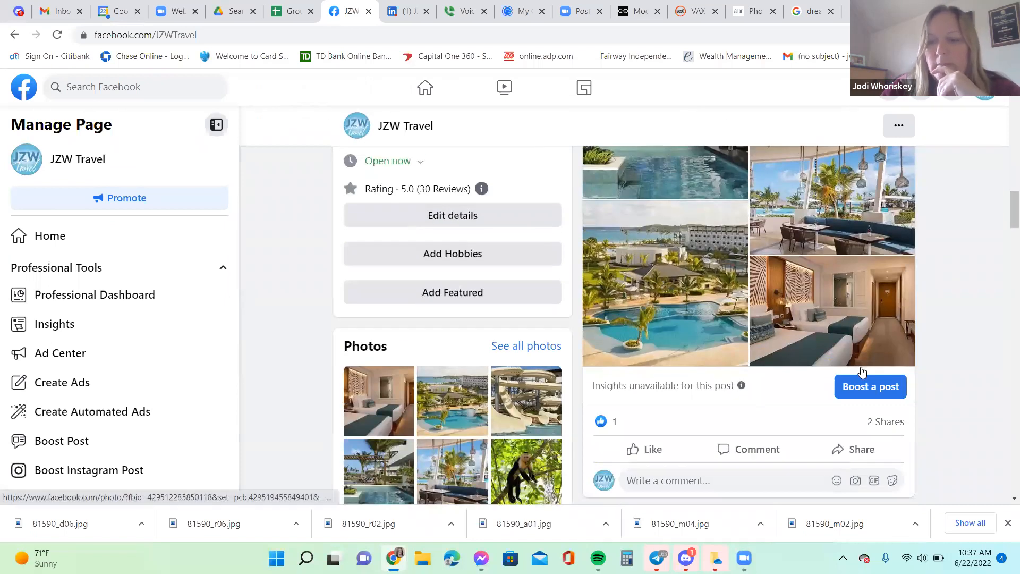
click(879, 422)
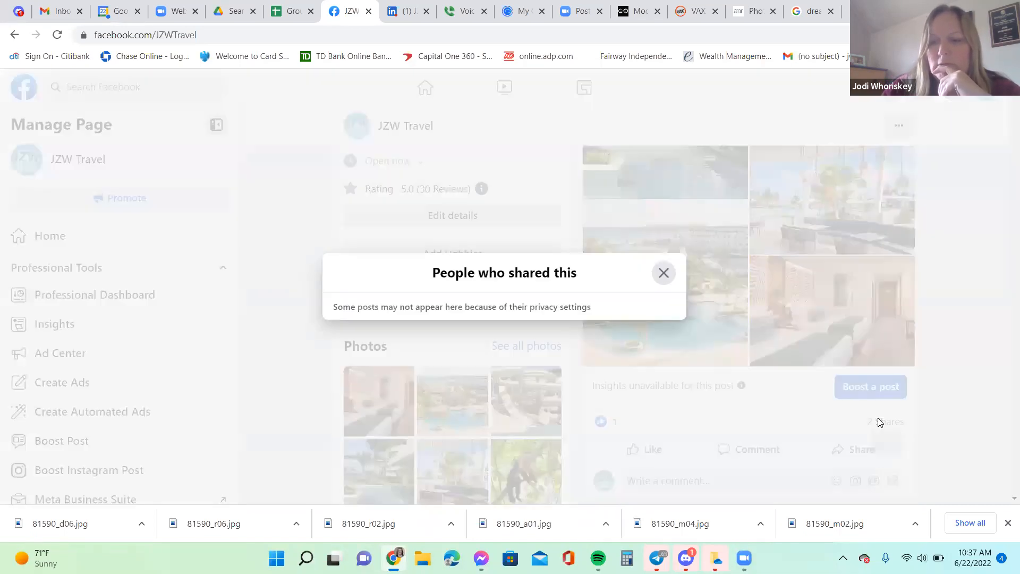
click(664, 272)
Switch back to the personal profile and return to the Labor Day post on the JZW Travel page
click(984, 94)
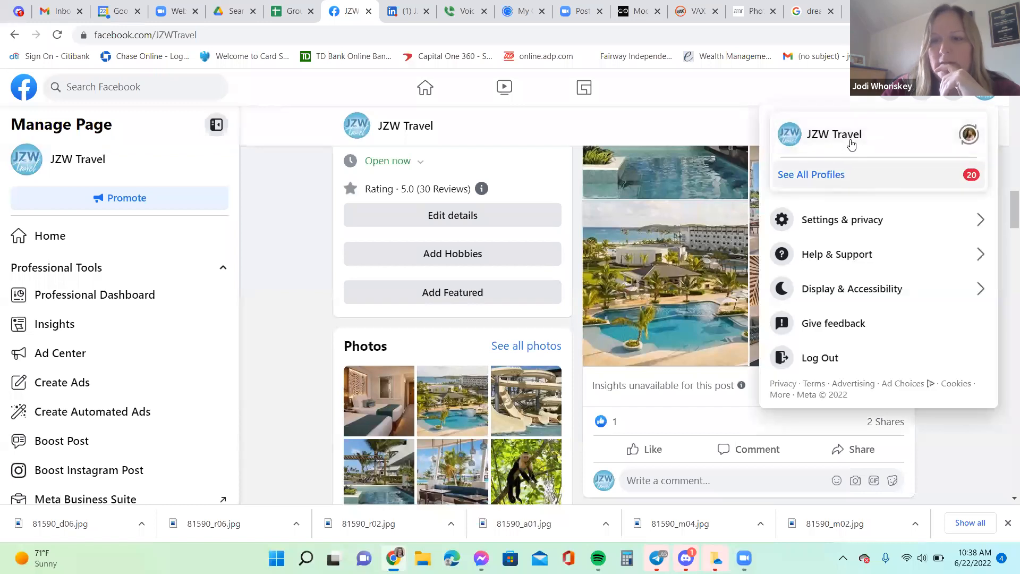
click(876, 139)
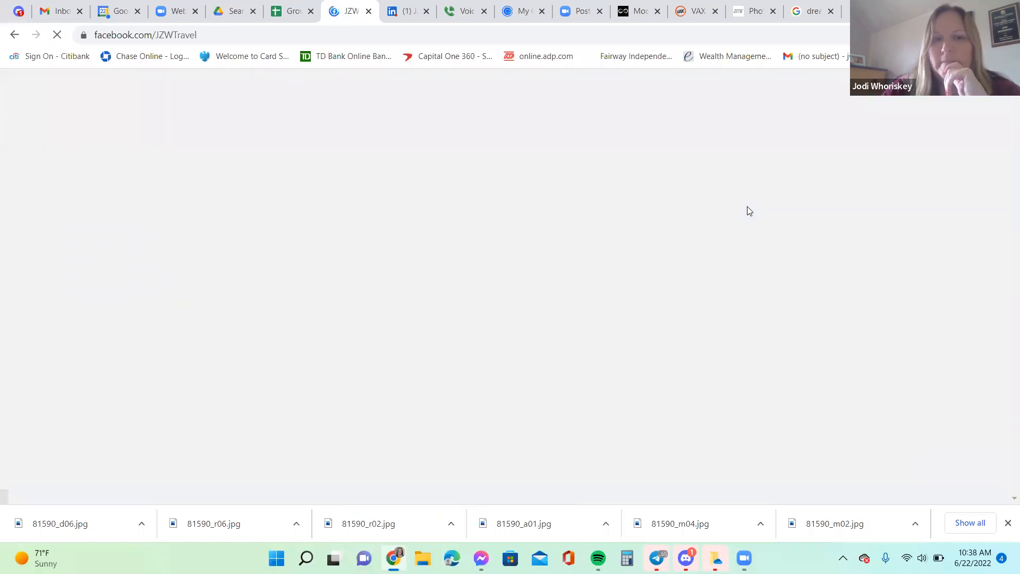
scroll(747, 215, down, 12)
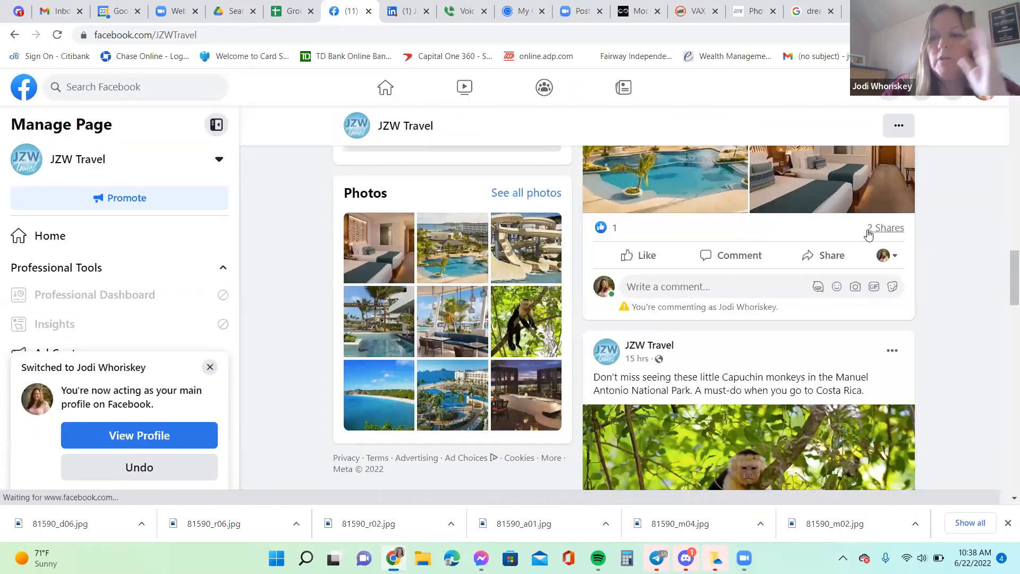
From the Labor Day post's list of shares, open the FB Yard Sale and Fairless Hills Bucks County Yardsale groups in new tabs
mouse_move(871, 234)
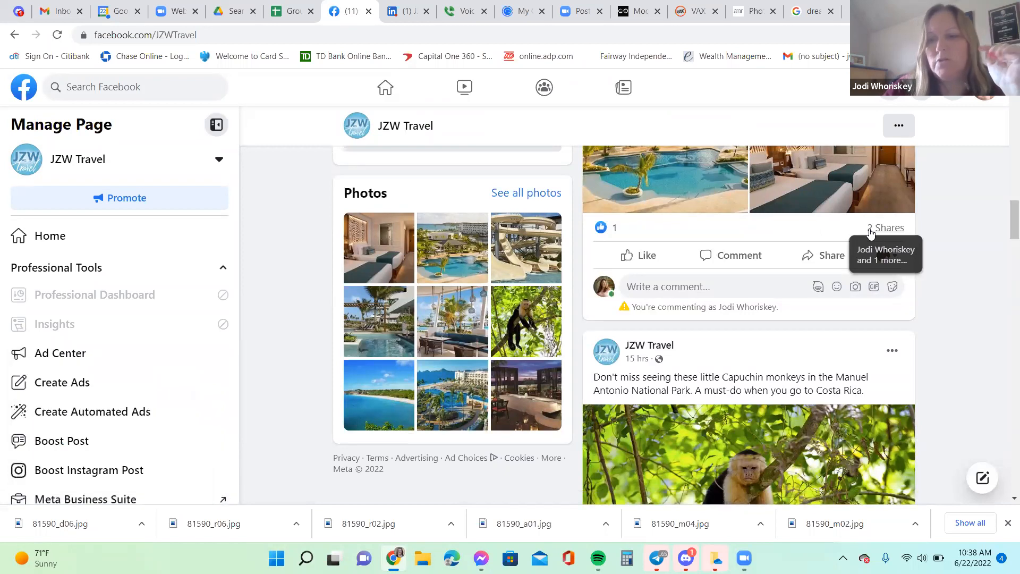
click(871, 228)
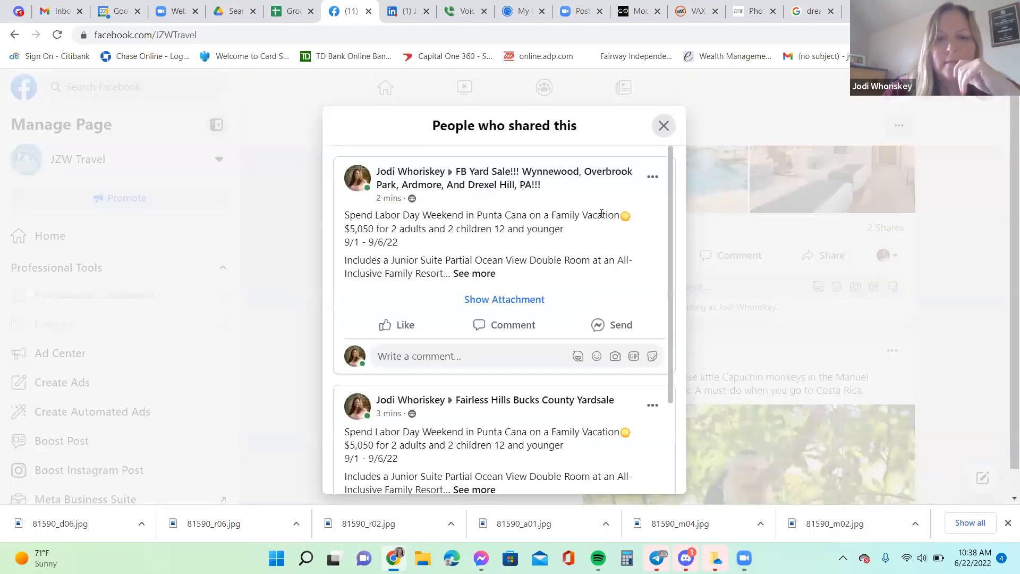
right_click(578, 177)
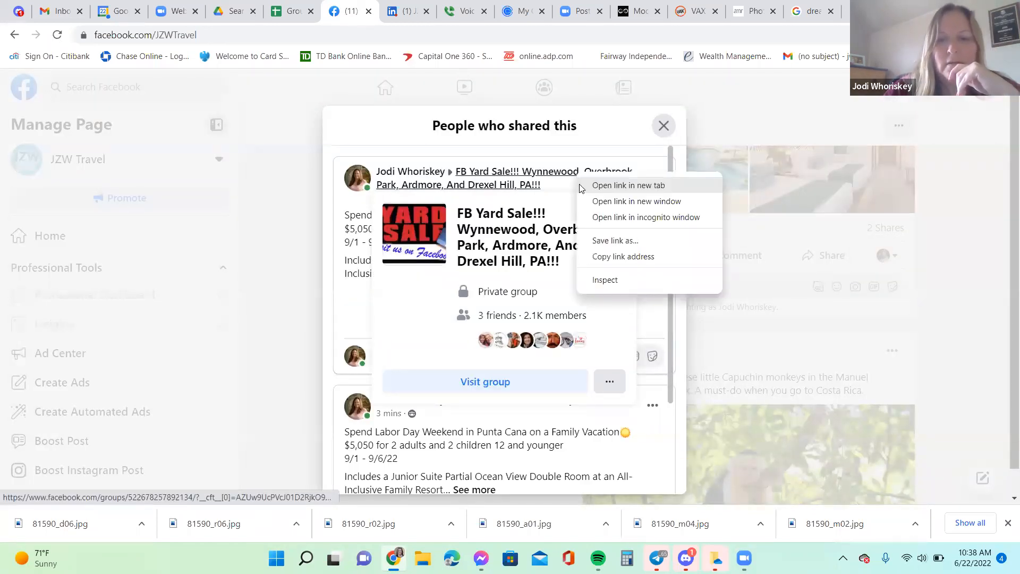
click(587, 185)
scroll(542, 258, down, 2)
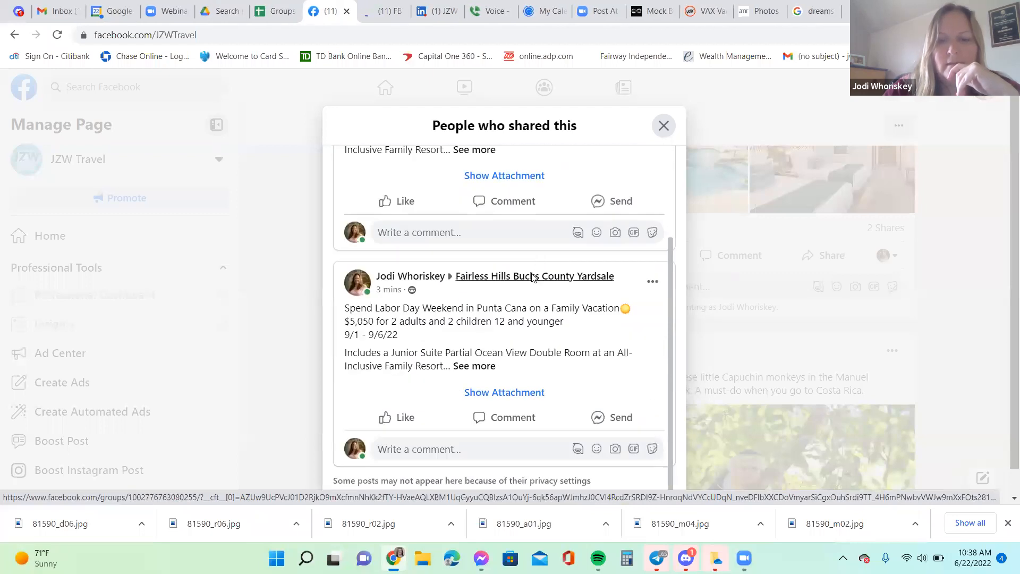
right_click(538, 278)
click(580, 286)
Check the FB Yard Sale group's listings and discussion for the shared Labor Day post
click(371, 13)
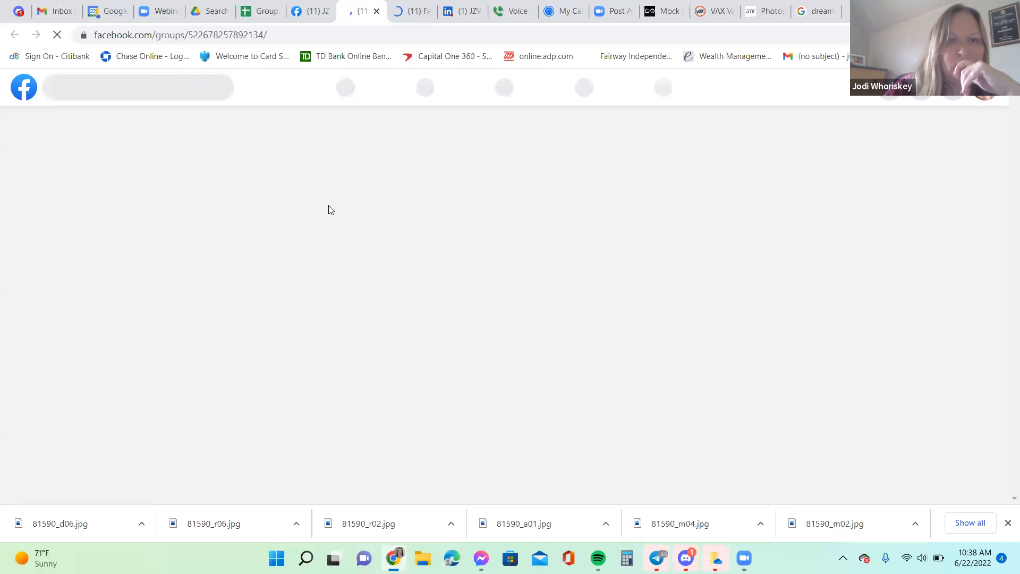
scroll(388, 170, down, 4)
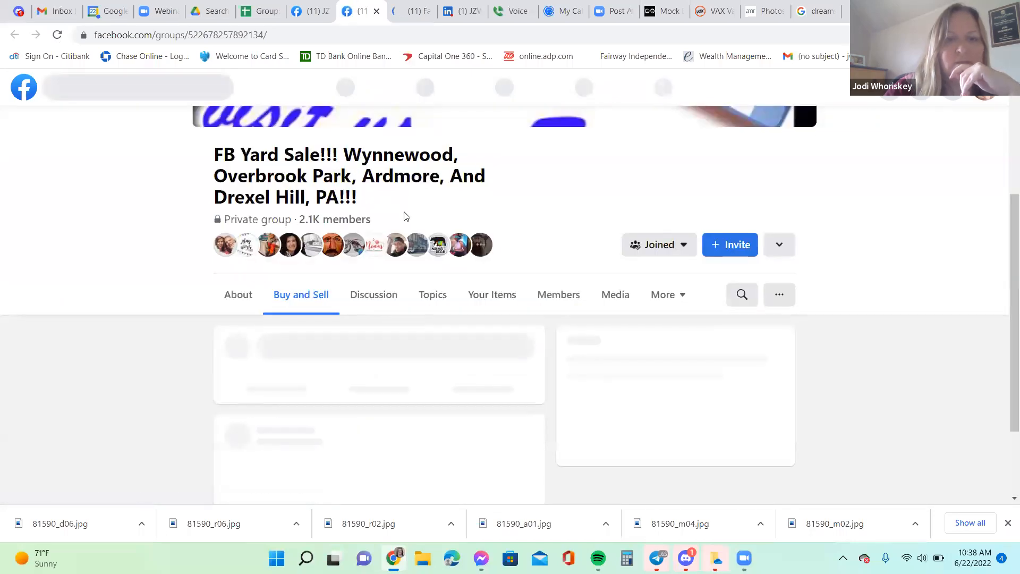
scroll(451, 229, down, 10)
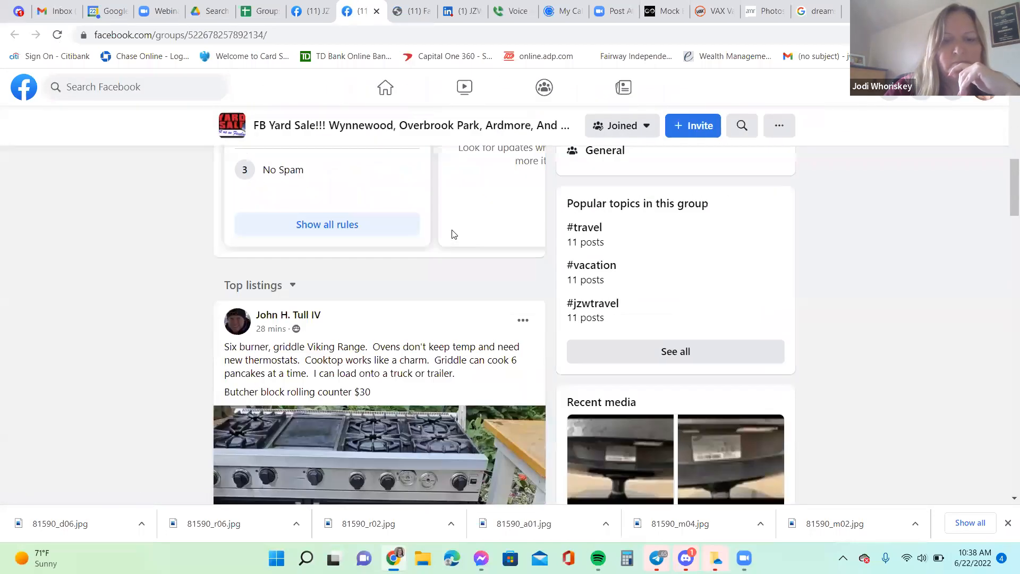
scroll(452, 232, down, 3)
scroll(452, 229, up, 12)
click(359, 297)
scroll(227, 277, down, 10)
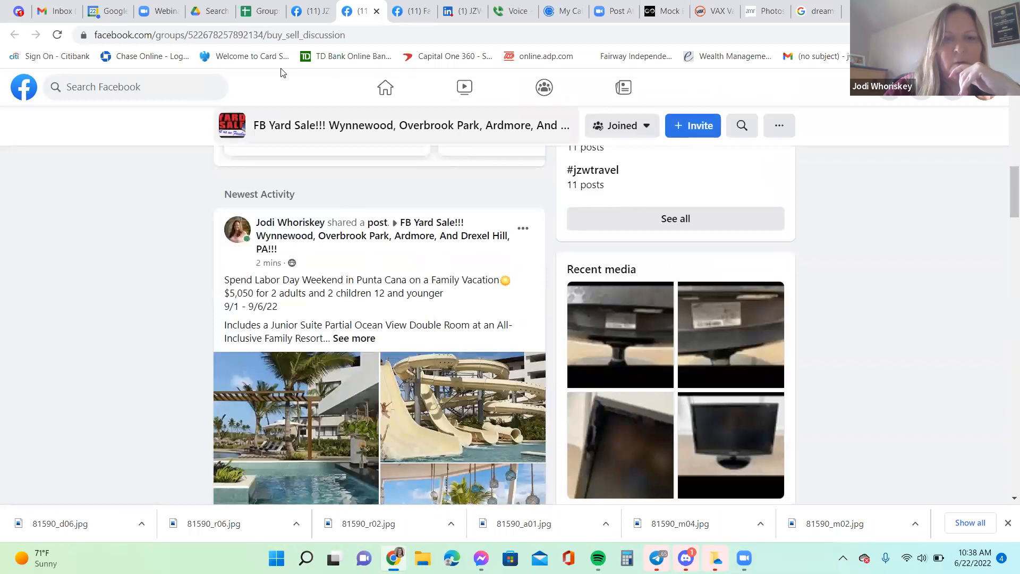
Log the FB Yard Sale group in the spreadsheet with 6/22/2022, M2, Labor Day - Dreams Macao and 2,100 followers
click(259, 12)
text(6/22)
key(Tab)
text(M2)
key(Tab)
text(Labo)
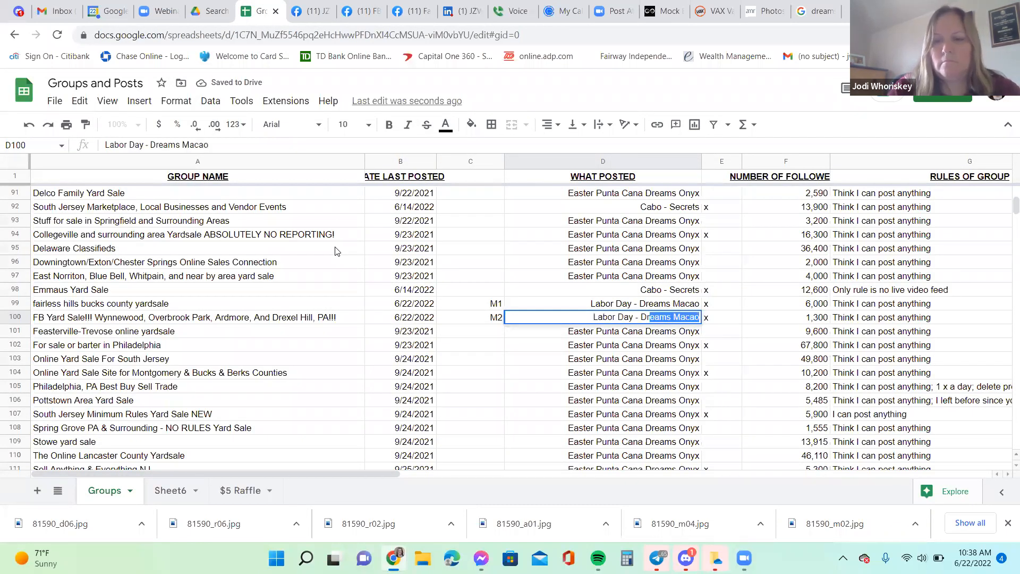
key(Tab)
key(Tab)
key(Left)
key(Left)
key(Left)
key(Left)
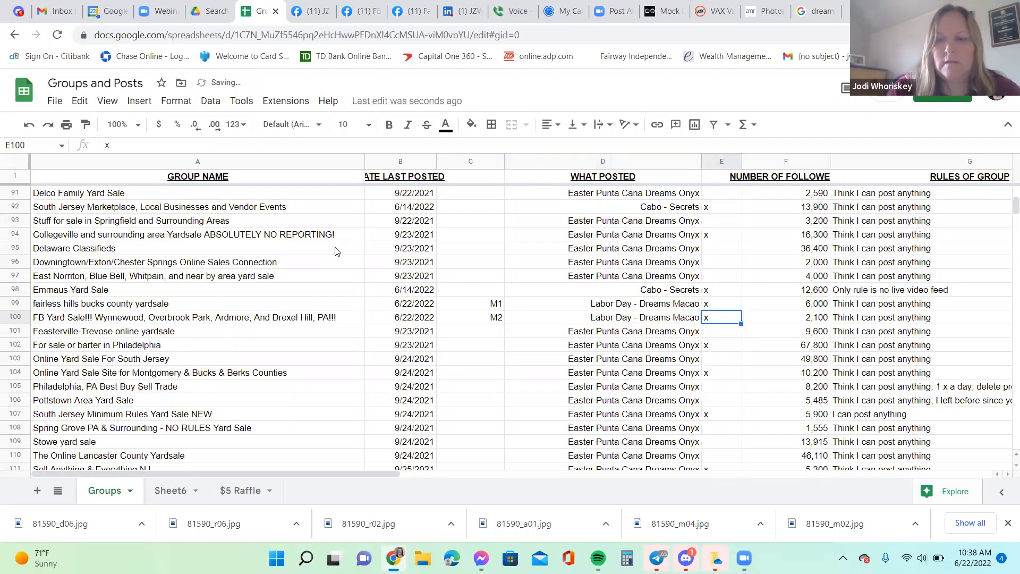
key(Up)
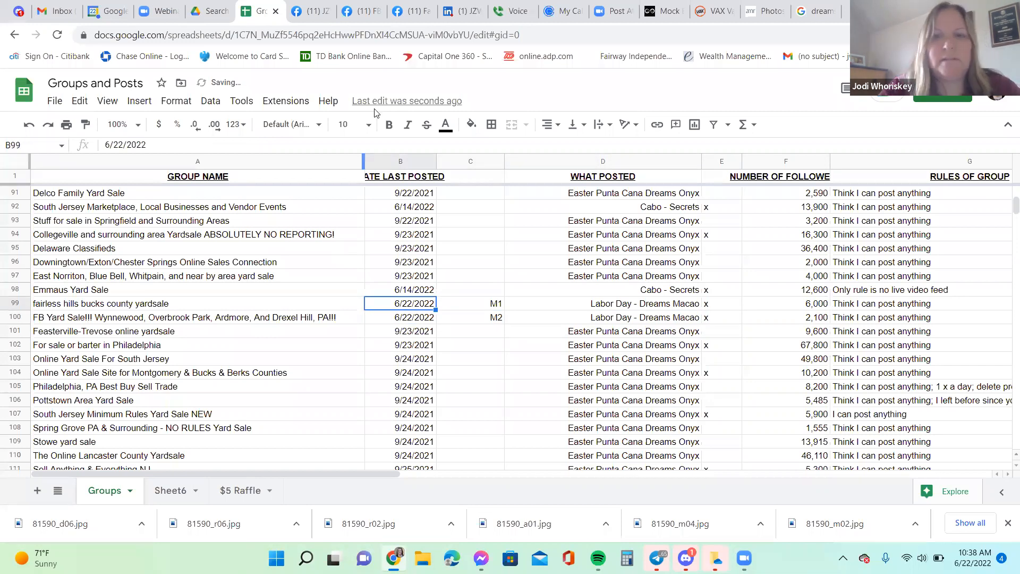
Check the Fairless Hills Bucks County Yardsale group's discussion for the shared Labor Day post and its member count
click(406, 11)
scroll(424, 235, down, 5)
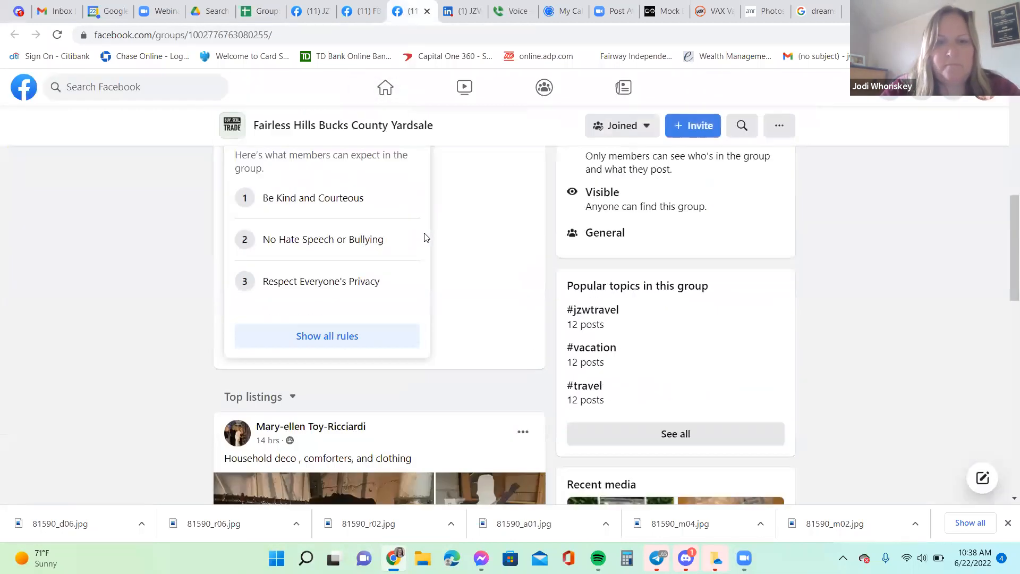
scroll(351, 239, up, 5)
click(357, 273)
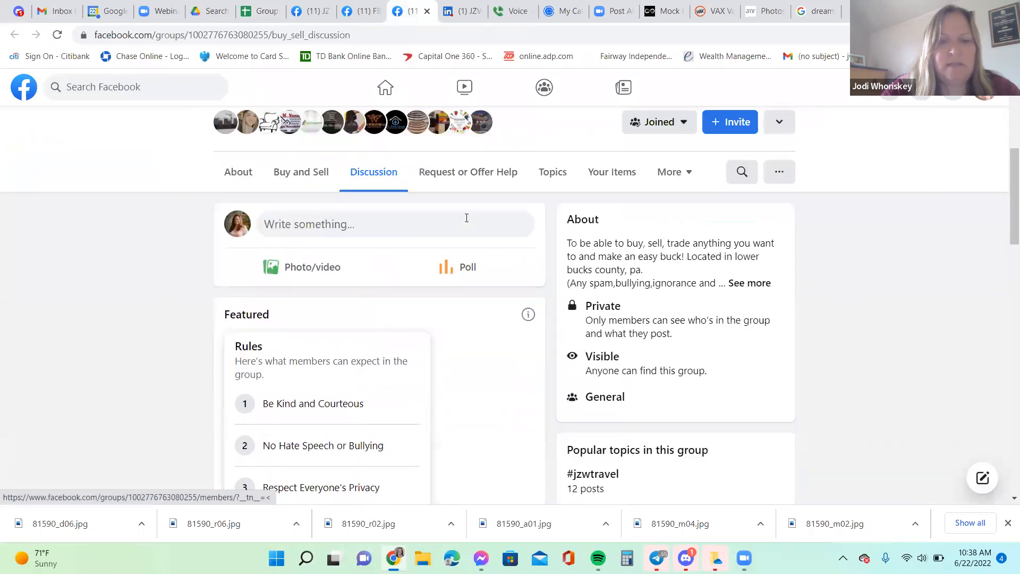
scroll(465, 222, down, 4)
scroll(465, 222, down, 4)
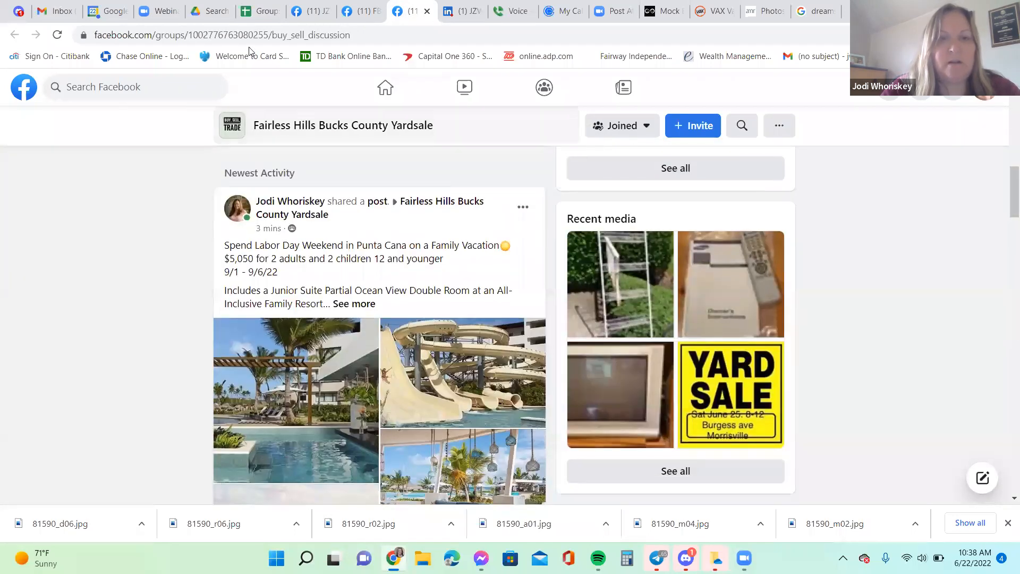
Set the number of followers for the fairless hills bucks county yardsale row to 10,200 in the spreadsheet
click(262, 11)
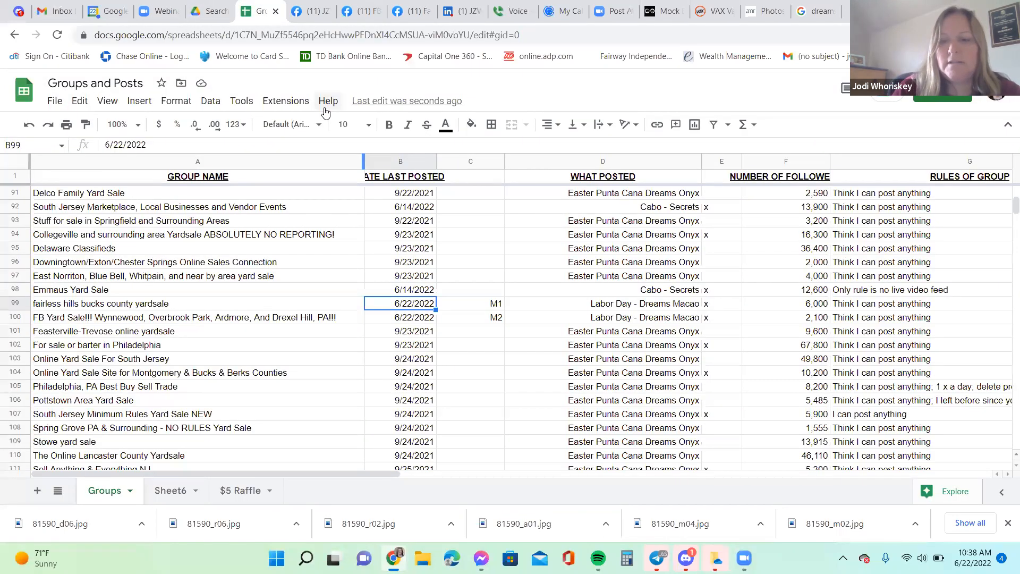
key(Right)
key(Right)
key(Right)
key(Right)
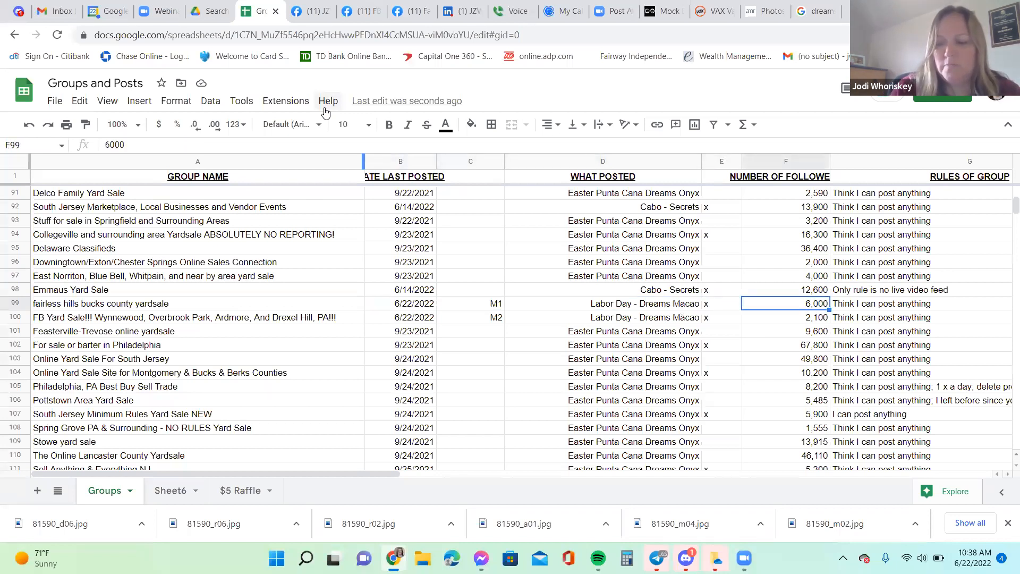
key(Left)
key(Left)
key(Left)
key(Left)
key(Left)
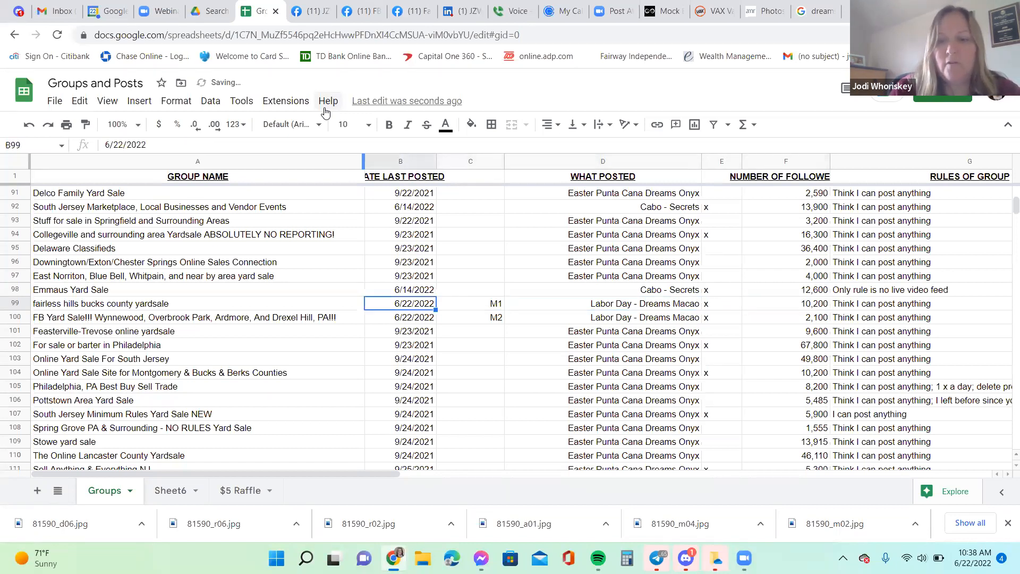
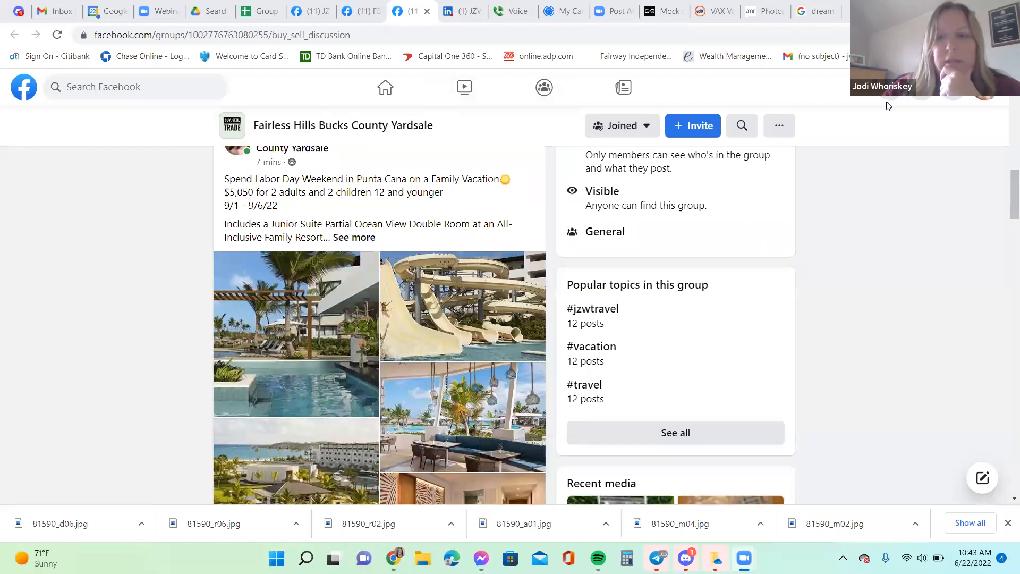
Return to the JZW Travel page, switch to acting as the page and go to the Labor Day post's reactions
click(350, 5)
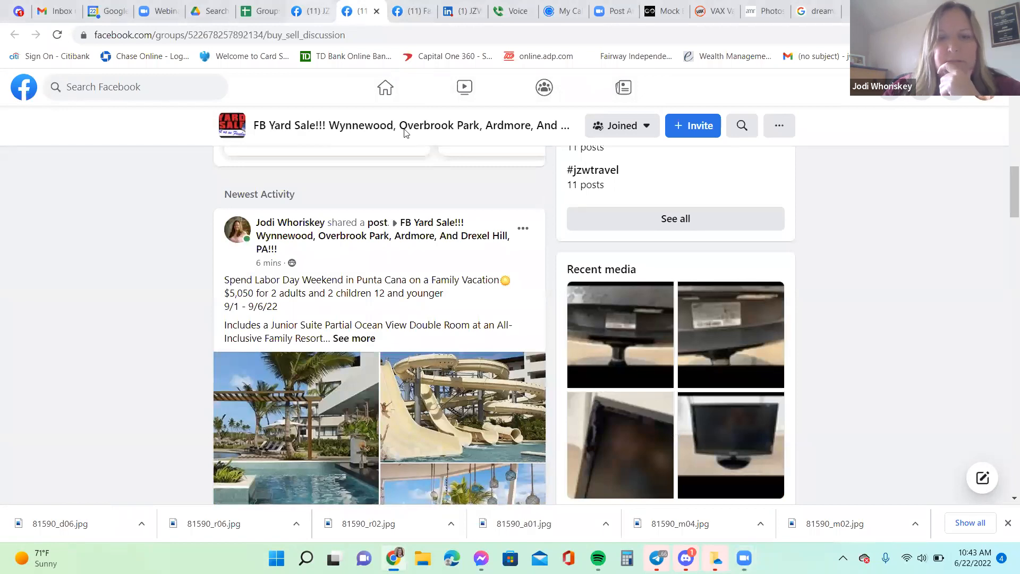
key(ctrl+shift+Tab)
click(661, 126)
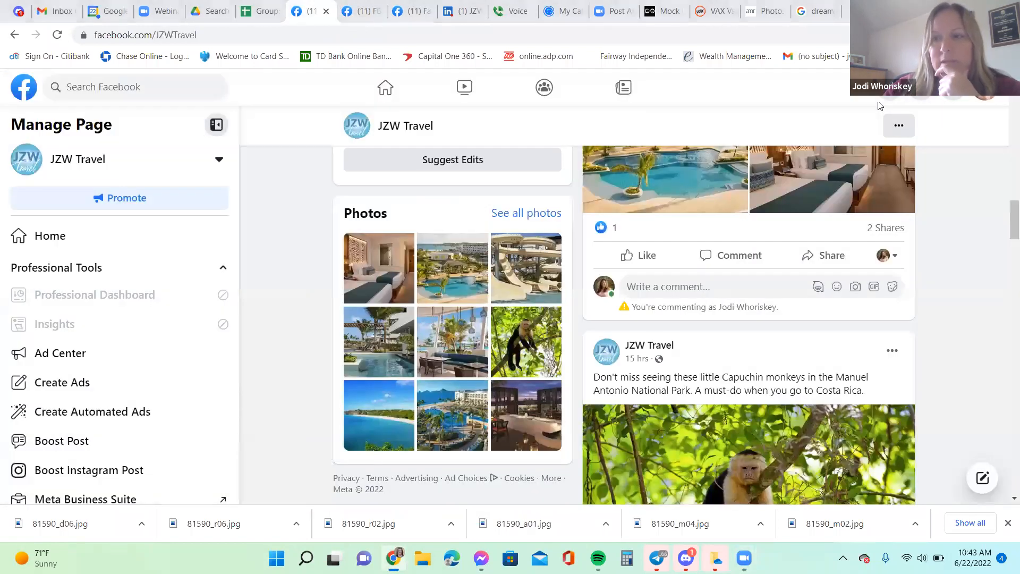
click(984, 93)
click(970, 133)
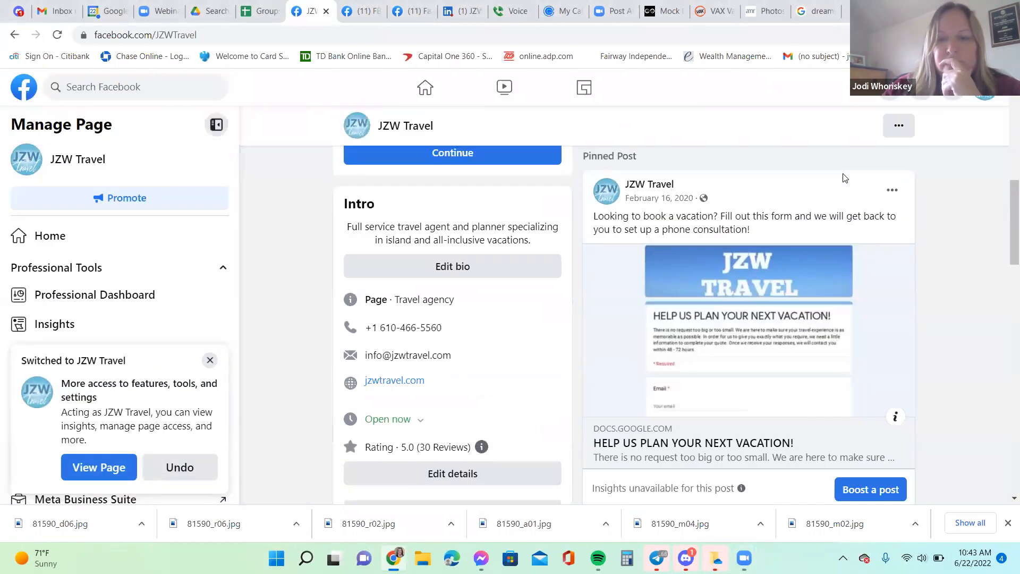
scroll(845, 178, down, 15)
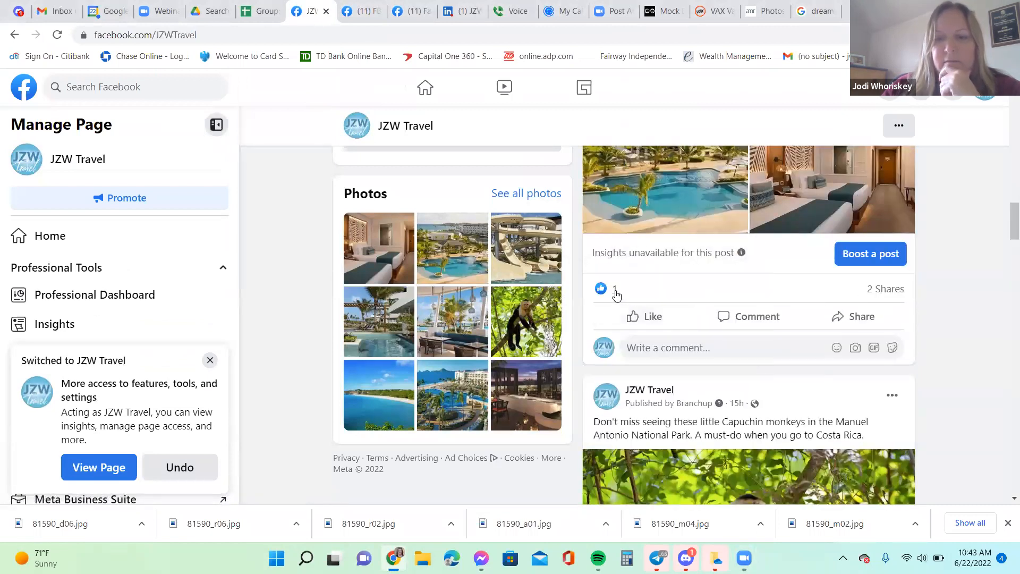
Check who reacted to the Labor Day post and to the Costa Rica Capuchin monkeys post
mouse_move(615, 294)
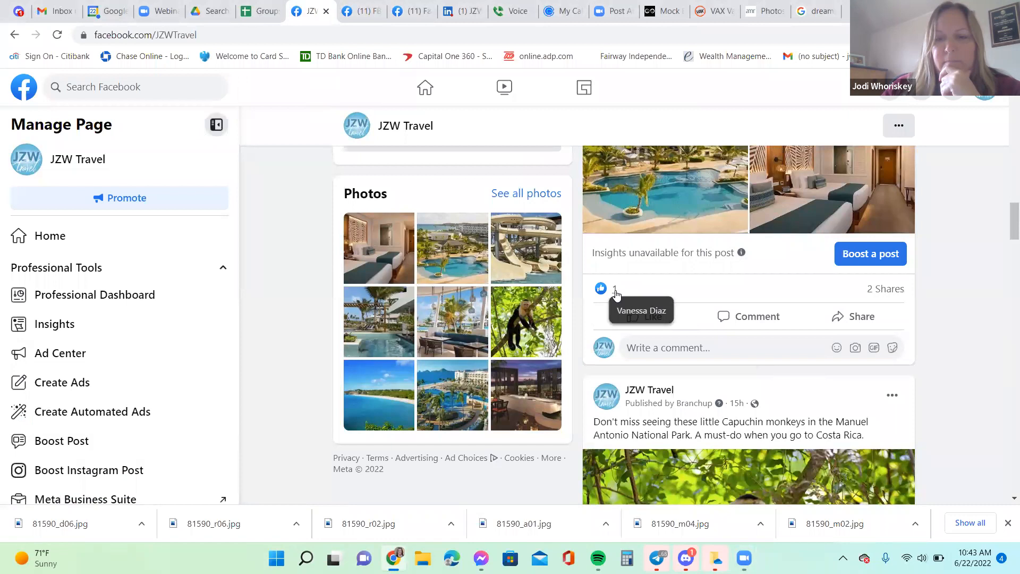
click(615, 292)
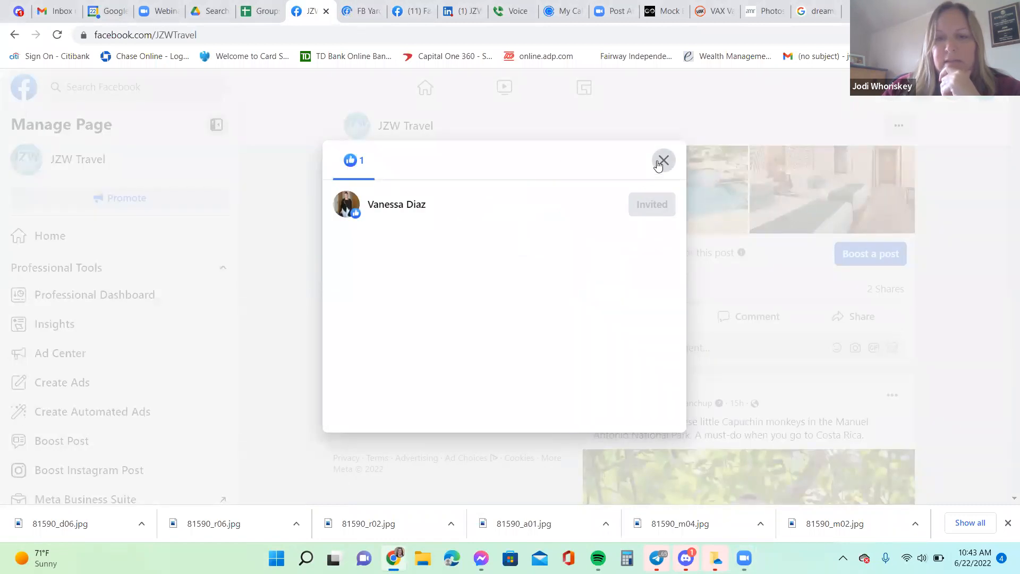
click(659, 165)
scroll(712, 230, down, 10)
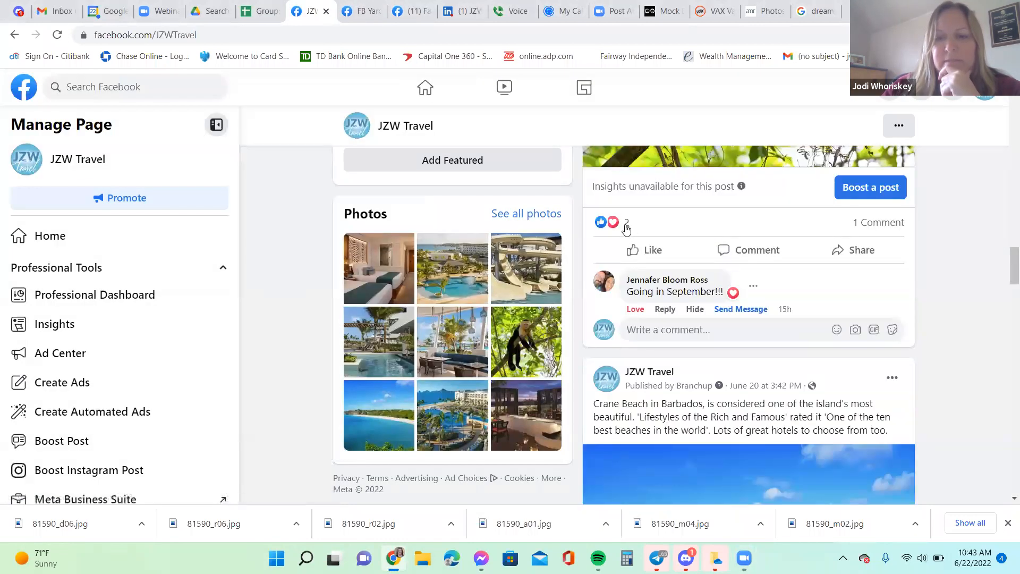
click(626, 226)
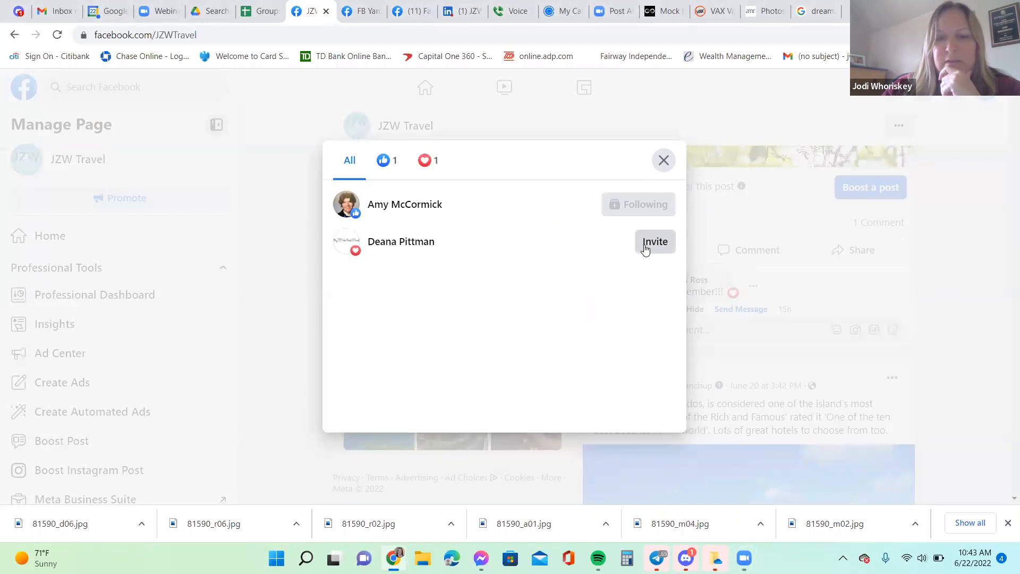
click(662, 164)
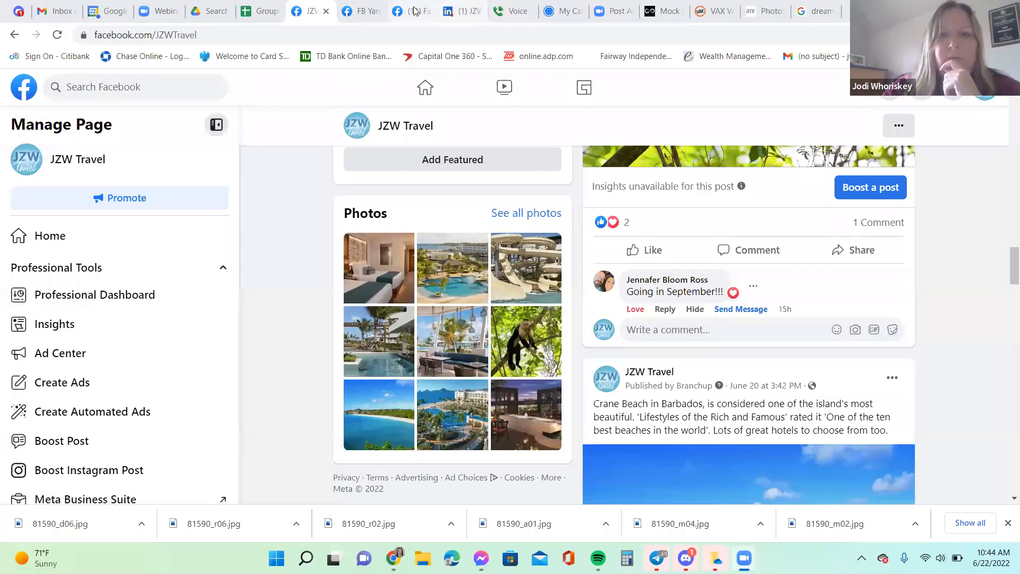
Review the shared Labor Day post in the Fairless Hills Bucks County Yardsale group's newest activity
click(413, 11)
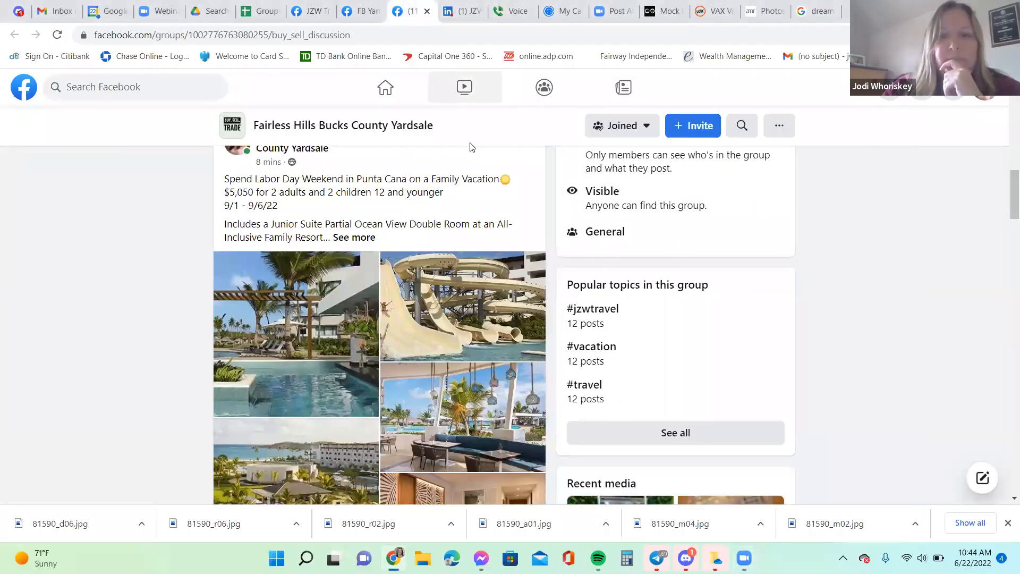
scroll(465, 231, up, 4)
scroll(466, 245, down, 3)
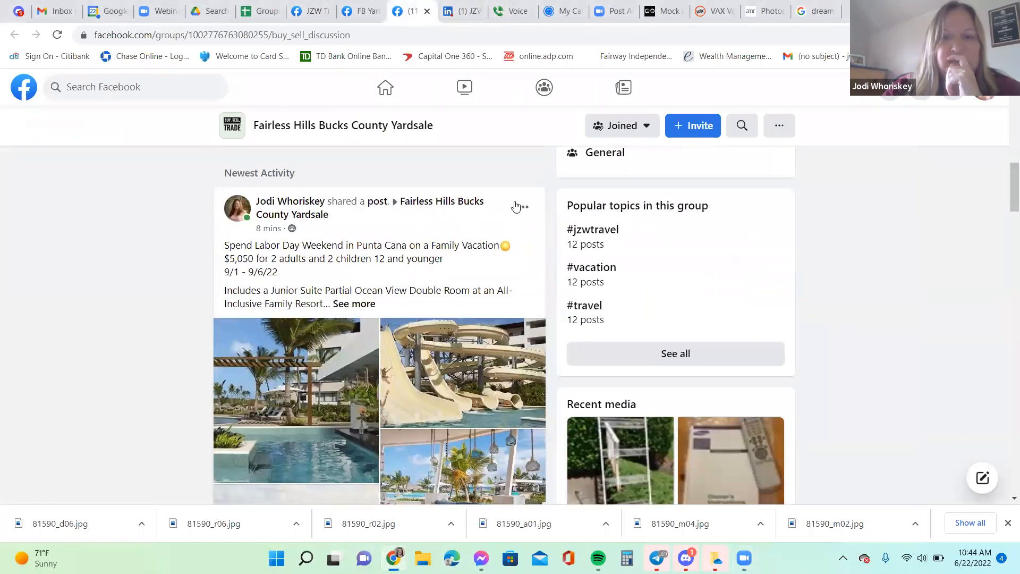
click(292, 206)
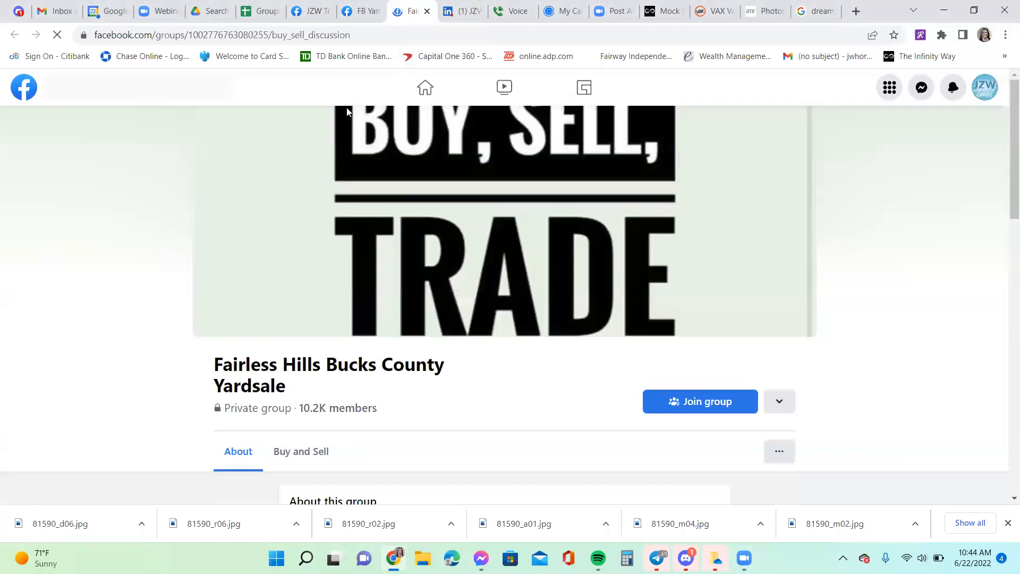
Go from the Facebook home feed to the JZW Travel page and find the Labor Day post
scroll(88, 92, down, 4)
click(24, 95)
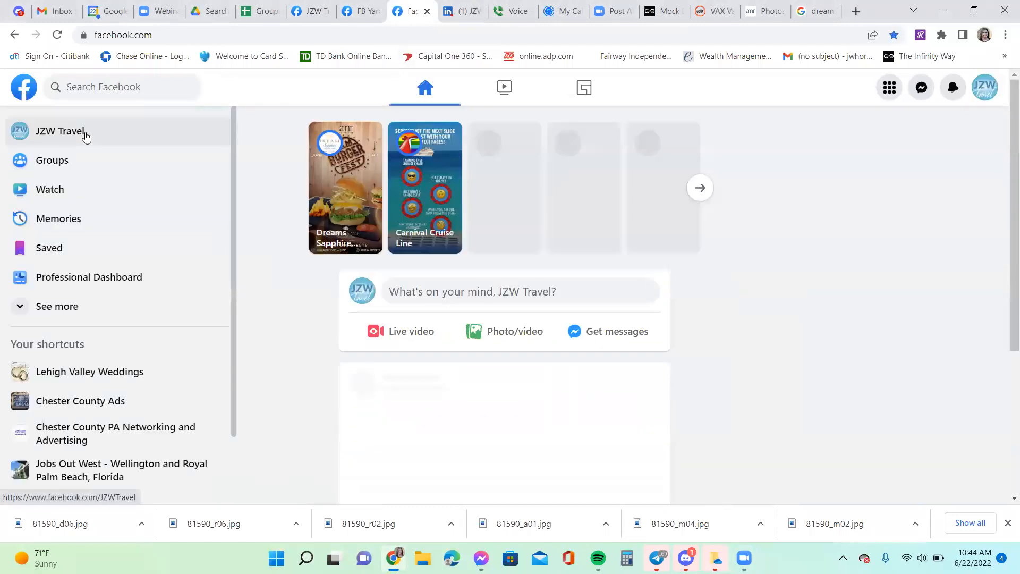
click(85, 137)
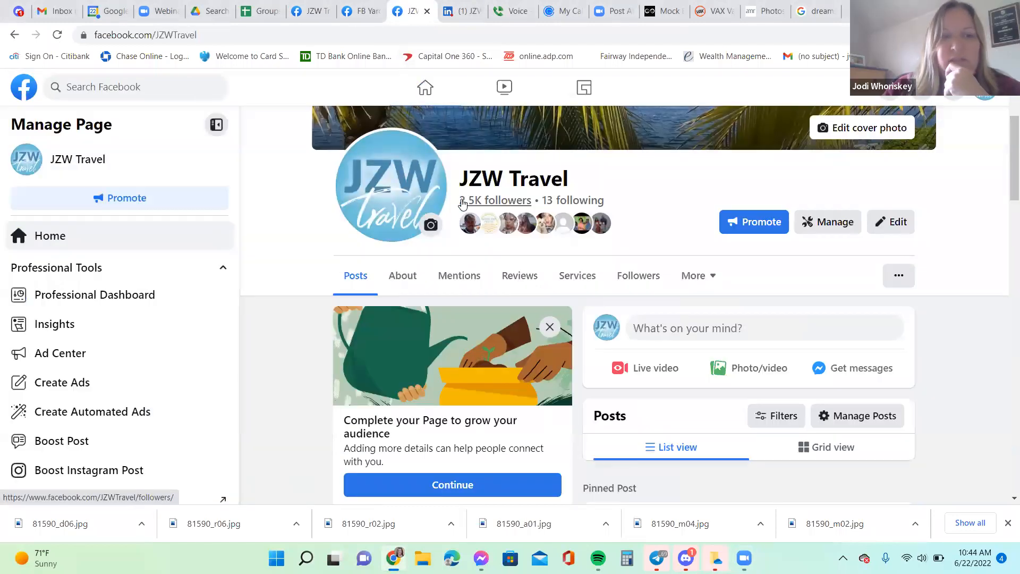
scroll(621, 262, down, 15)
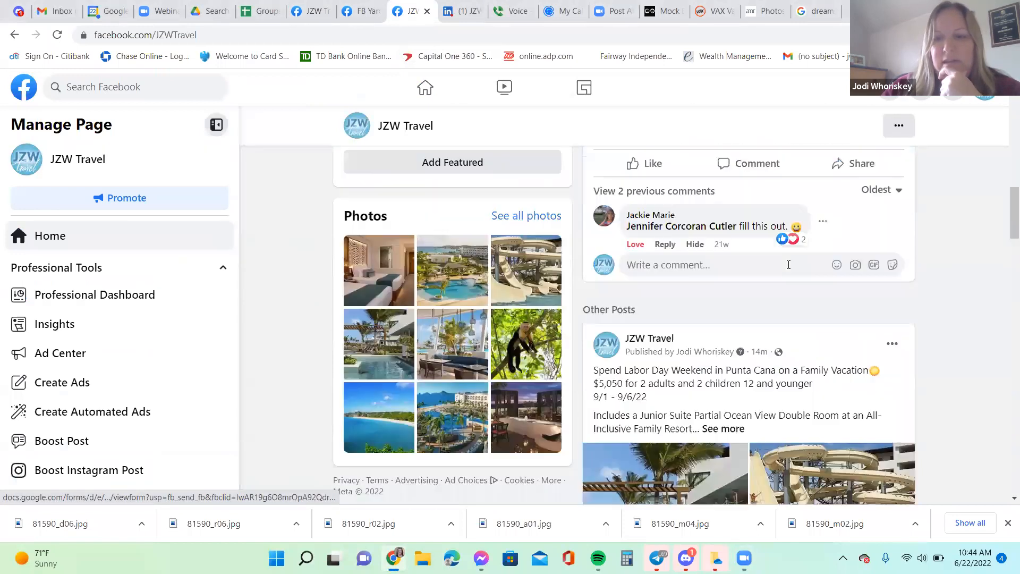
Edit the Labor Day post to delete the line above "25% Discount on Spa Services" and save it without a Send Message button
scroll(790, 271, up, 1)
click(892, 200)
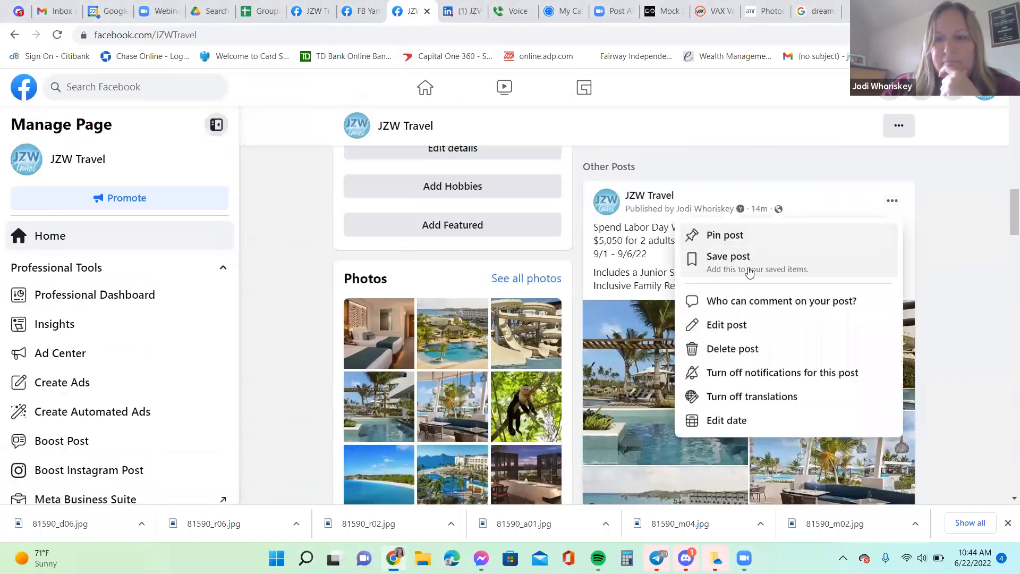
click(742, 324)
scroll(555, 260, down, 3)
scroll(539, 258, up, 2)
triple_click(402, 222)
key(BackSpace)
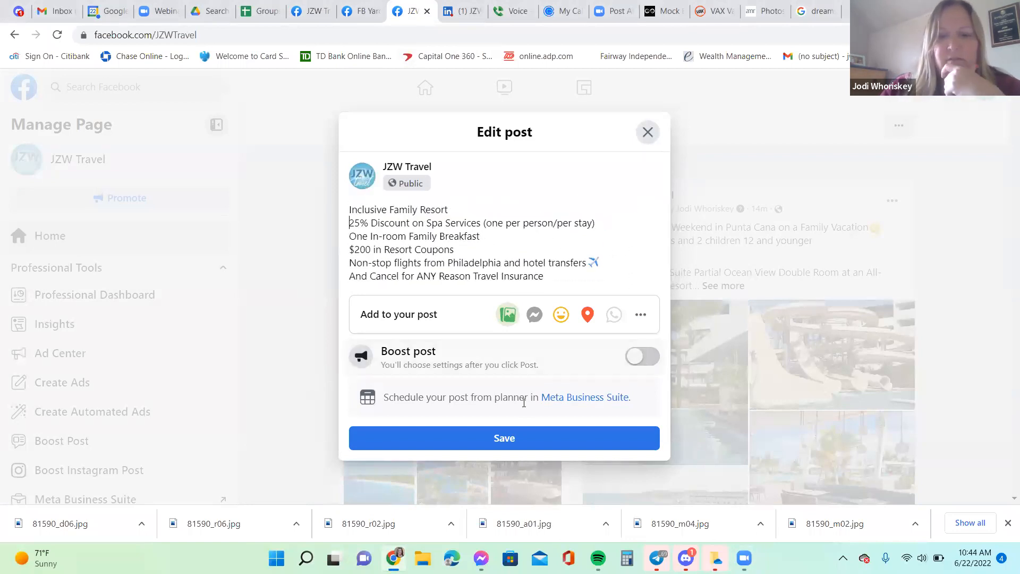
click(523, 438)
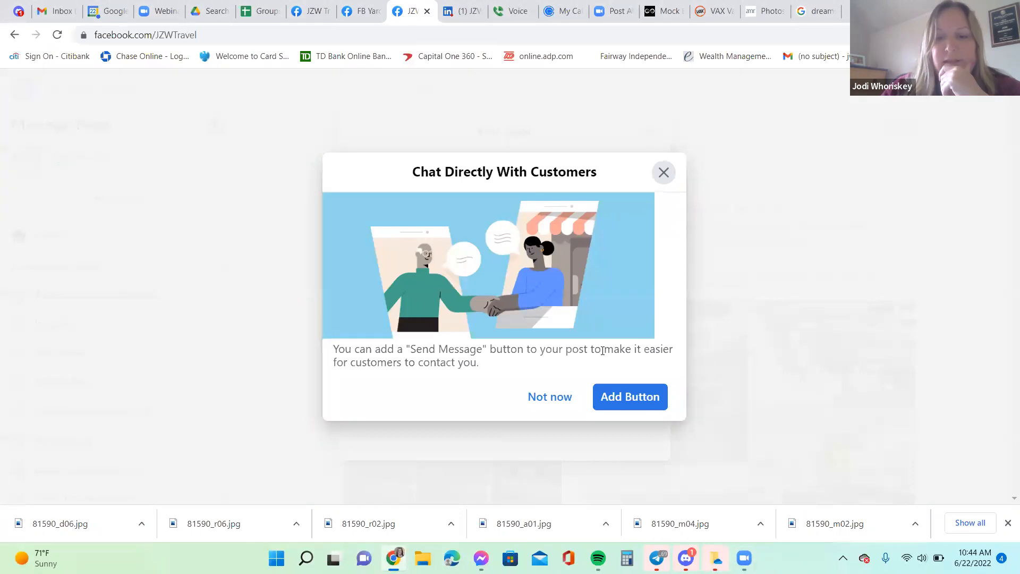
click(551, 398)
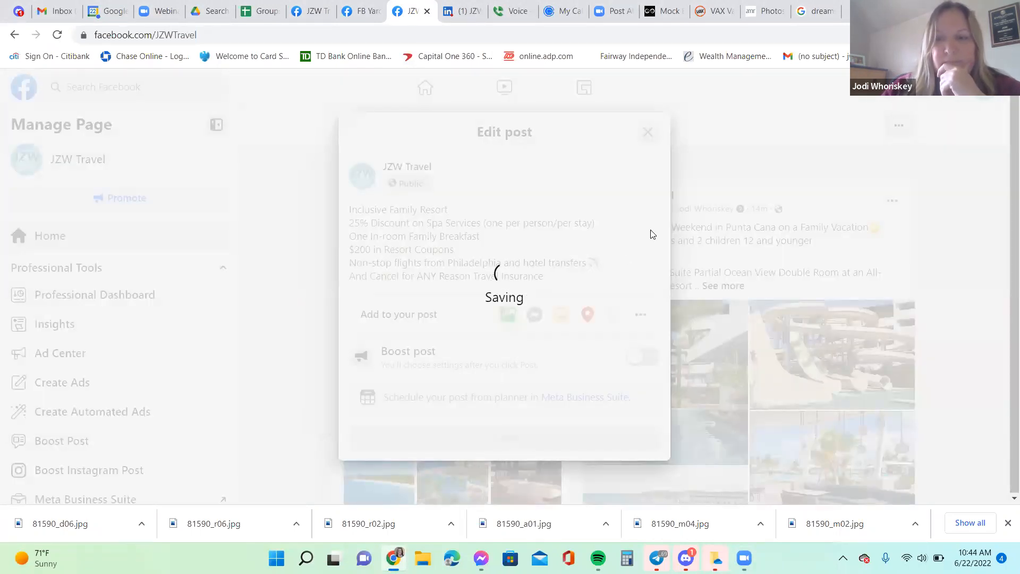
Look for the edited post's shares, switch back to the personal profile and return to the Labor Day post
scroll(803, 223, down, 8)
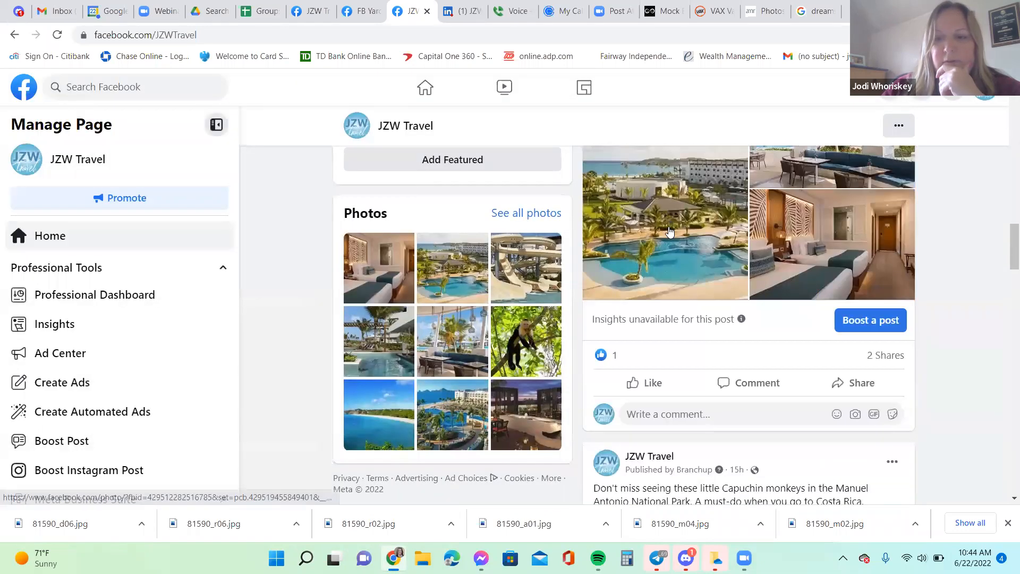
click(885, 224)
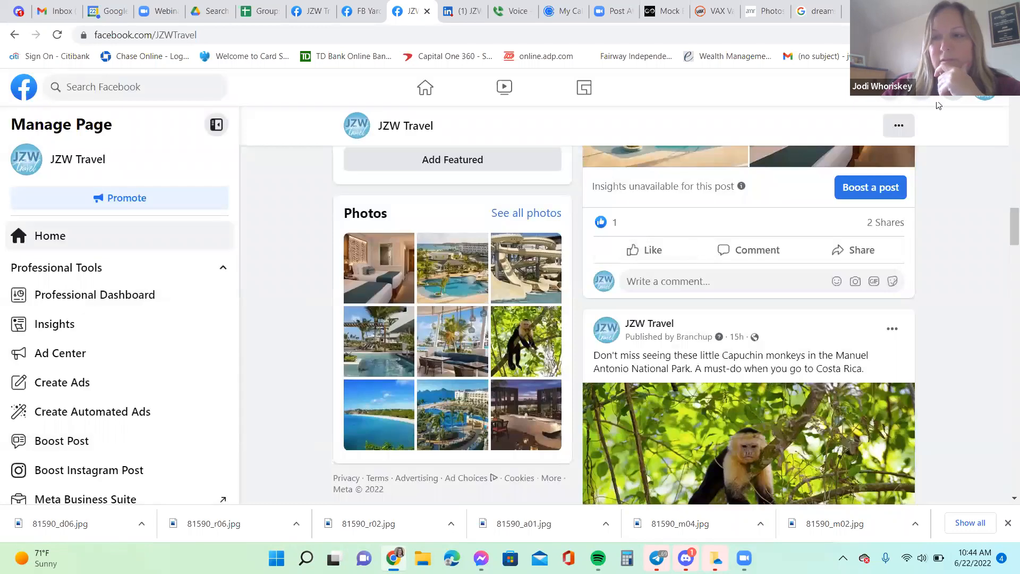
click(985, 90)
click(931, 149)
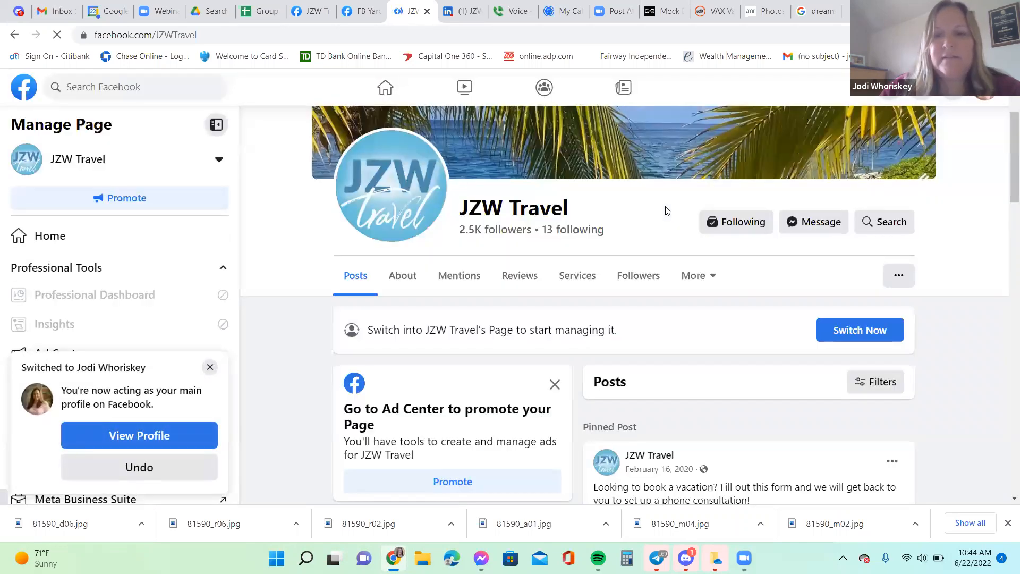
scroll(671, 213, down, 4)
scroll(672, 215, down, 10)
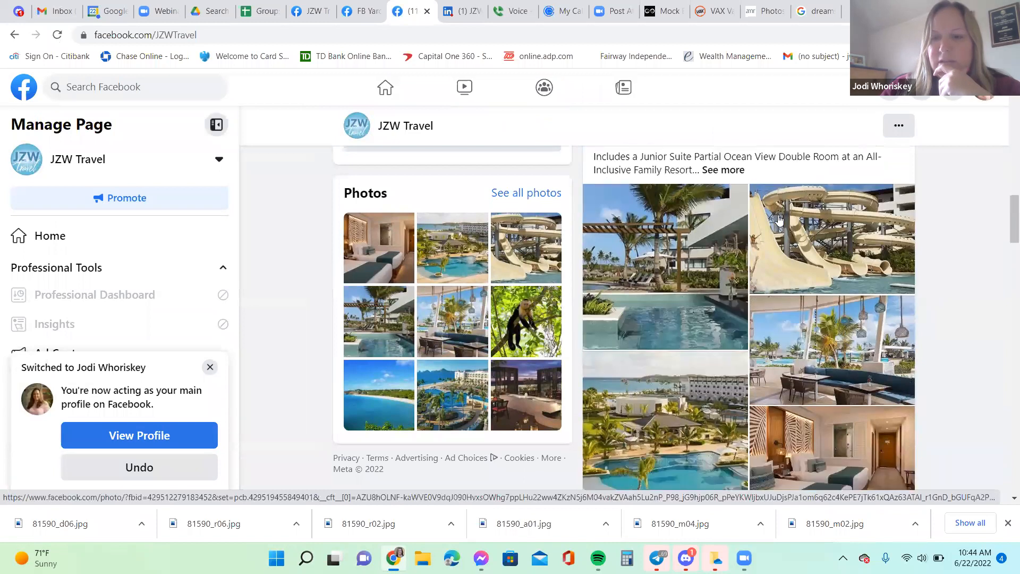
scroll(778, 219, down, 6)
Open the FB Yard Sale group from the Labor Day post's list of shares
click(884, 161)
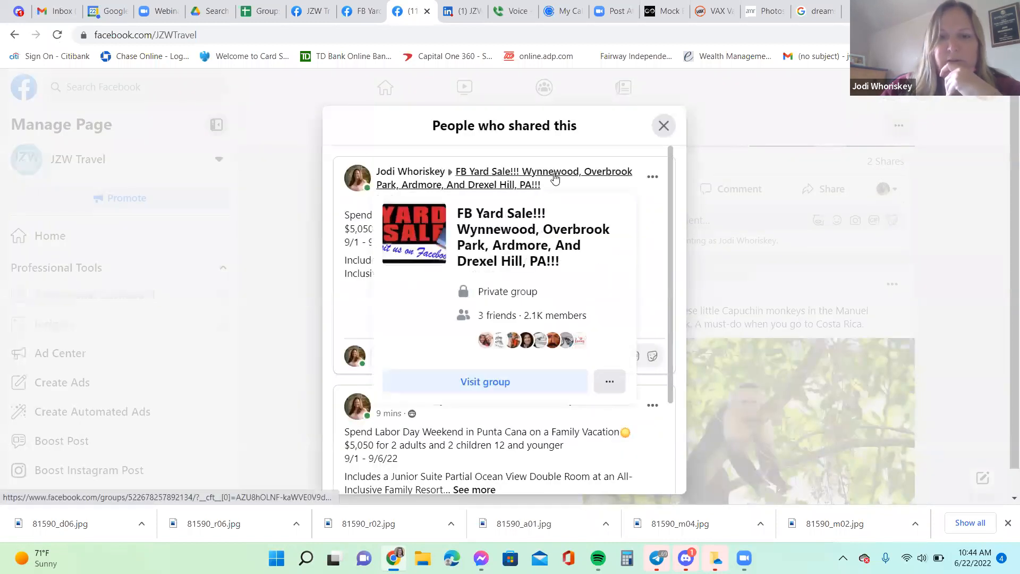
click(555, 178)
scroll(446, 228, down, 3)
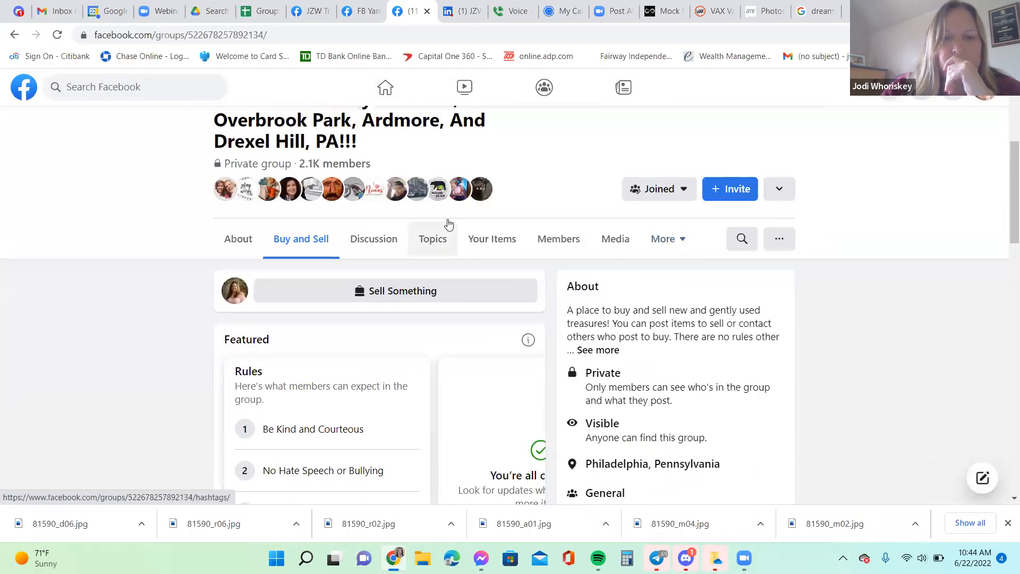
Edit the shared Labor Day post in the FB Yard Sale group's discussion, deleting the "One bottle of wine/sparkling wine, rum or tequila in room" line, and save it
click(380, 240)
scroll(444, 226, down, 6)
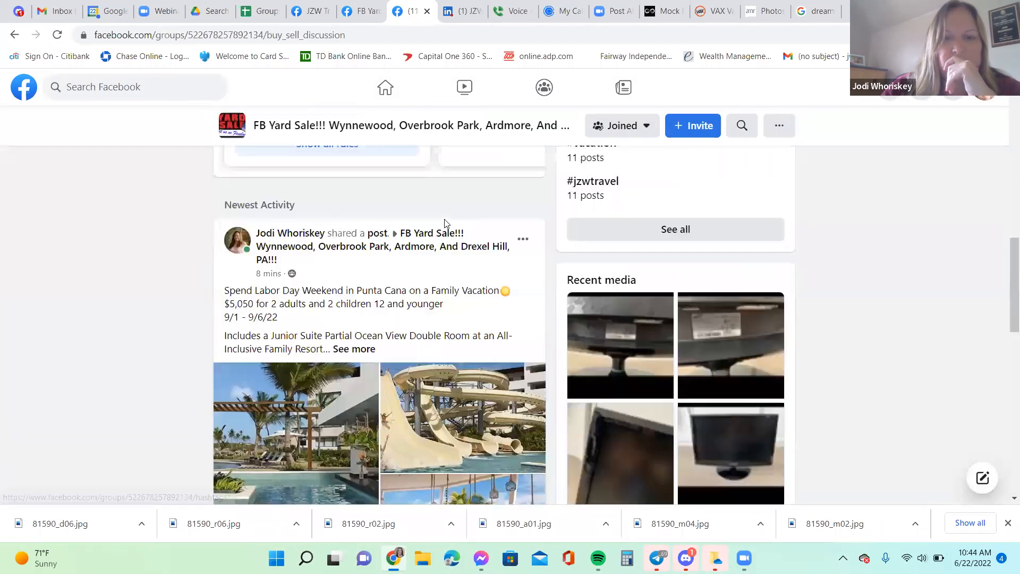
click(523, 238)
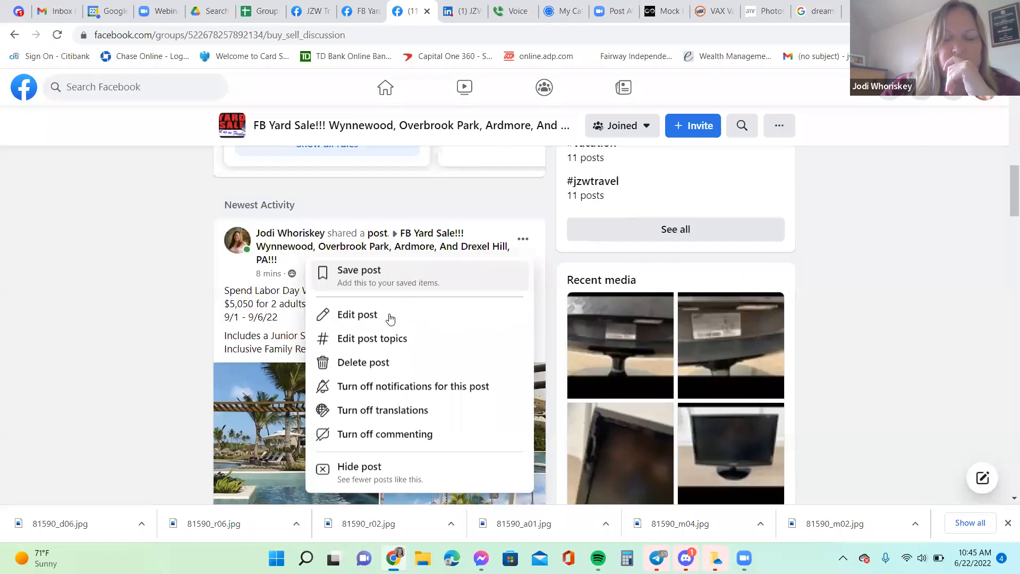
click(386, 317)
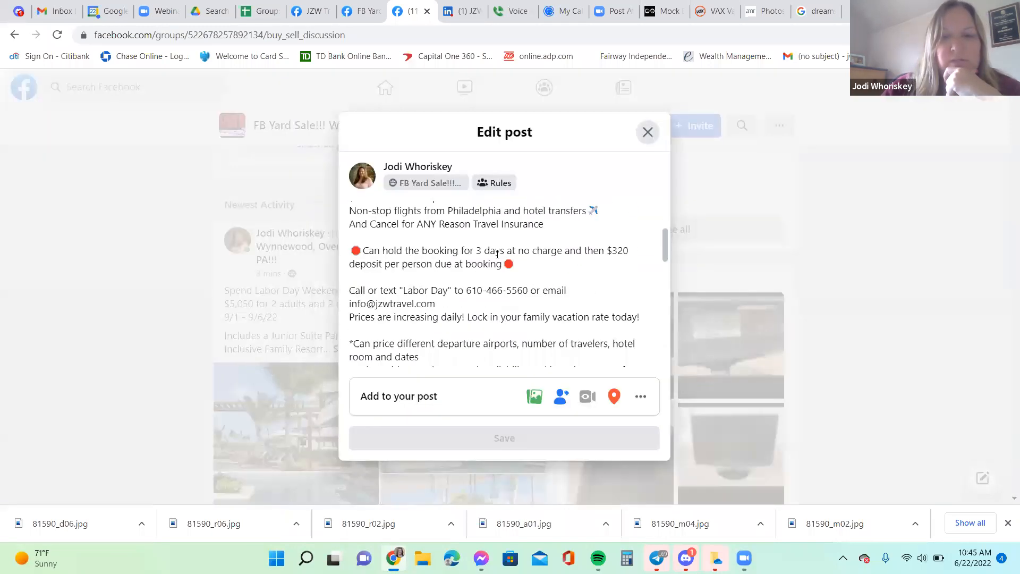
triple_click(436, 289)
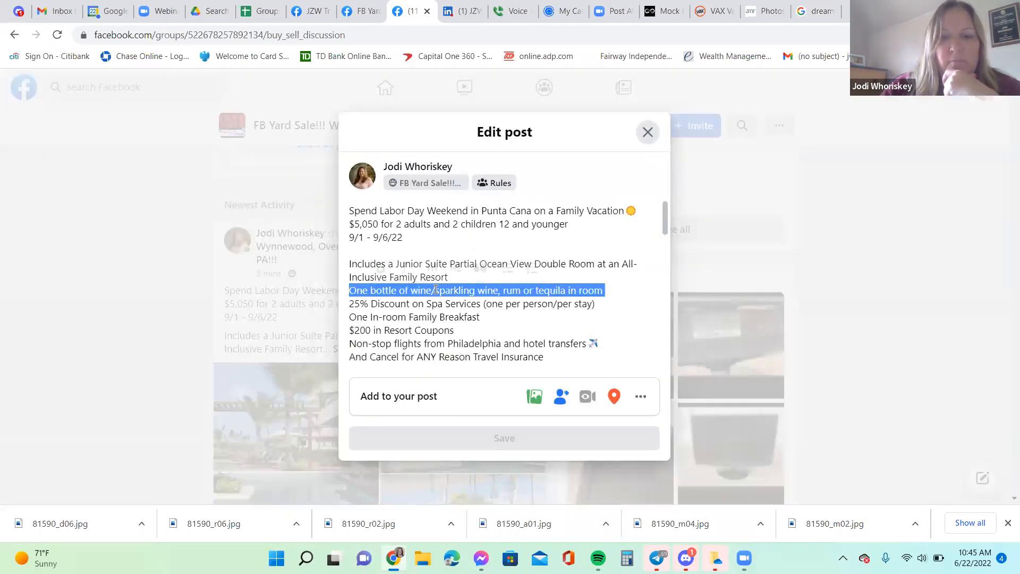
key(BackSpace)
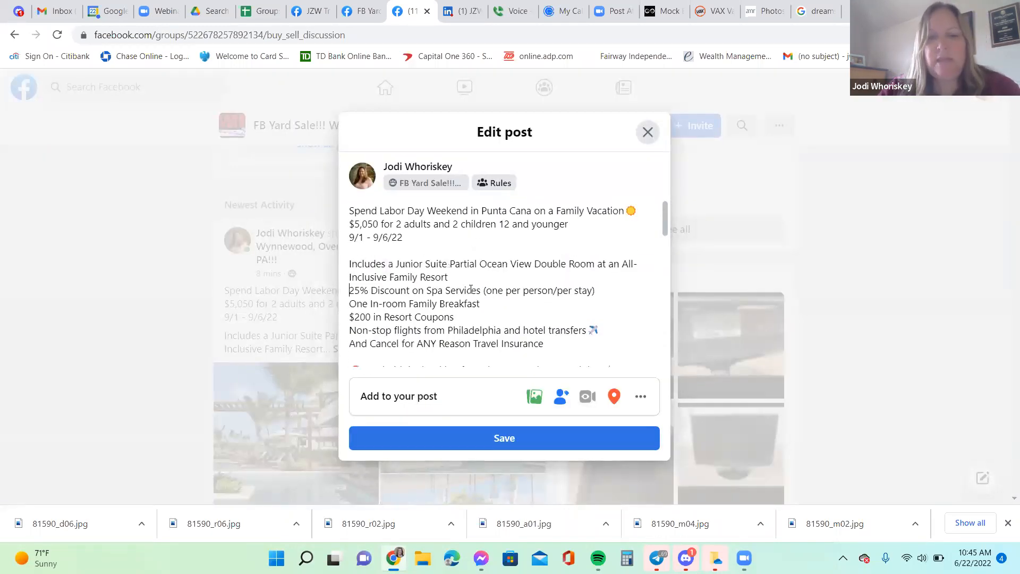
click(515, 438)
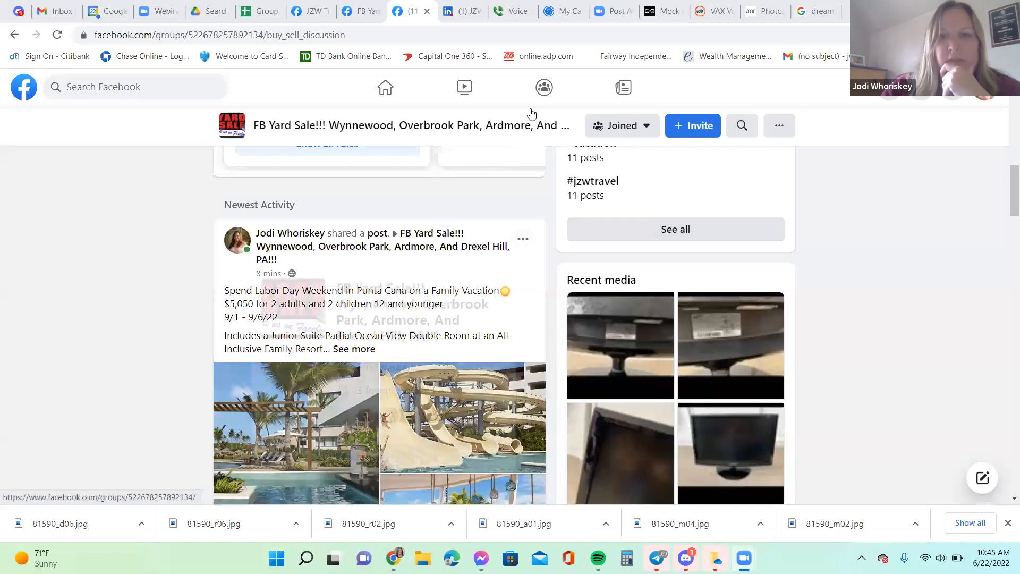
Return to the JZW Travel page under the personal profile and find the Labor Day post
click(362, 11)
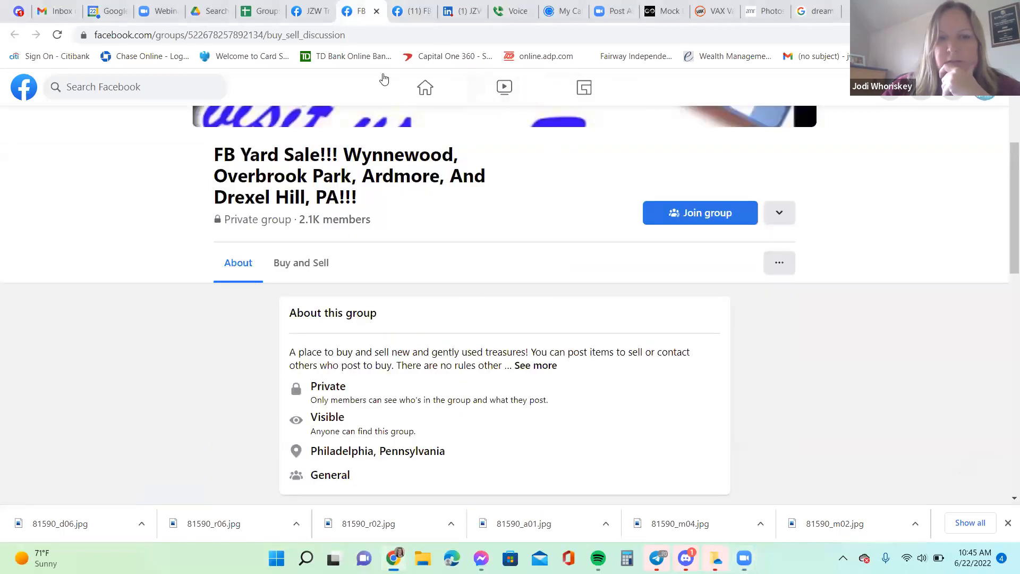
click(310, 12)
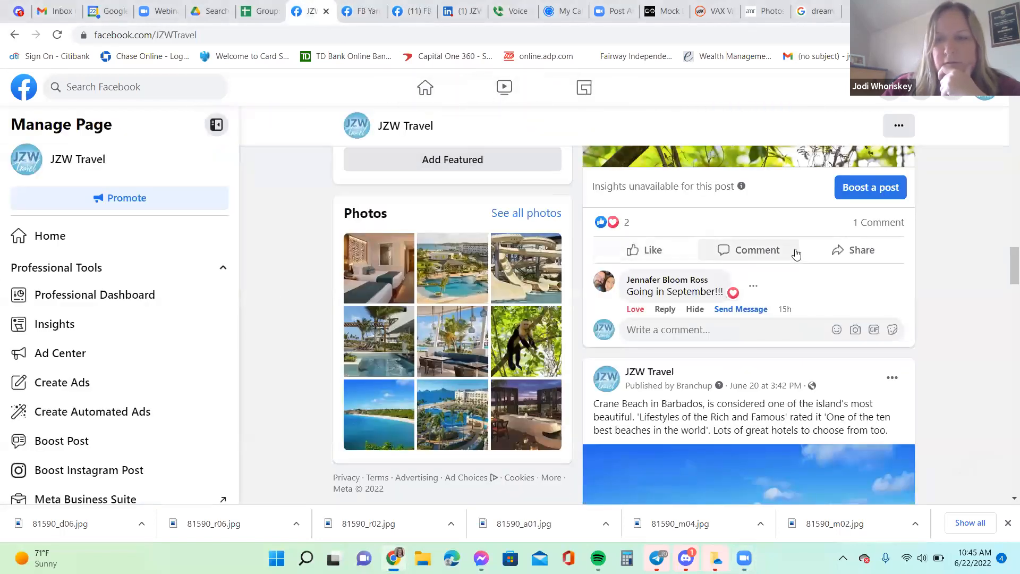
scroll(796, 254, up, 10)
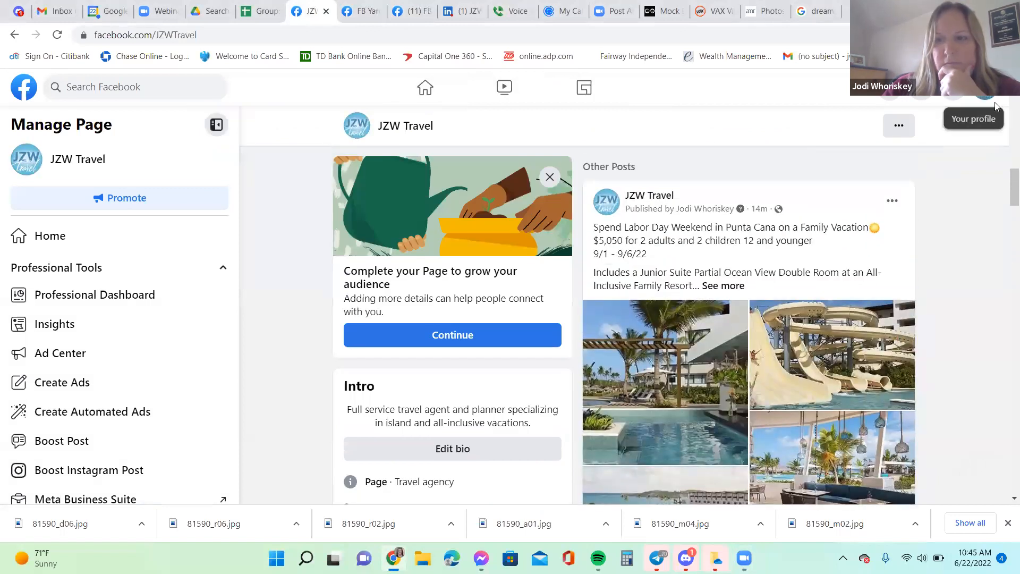
click(993, 100)
click(970, 136)
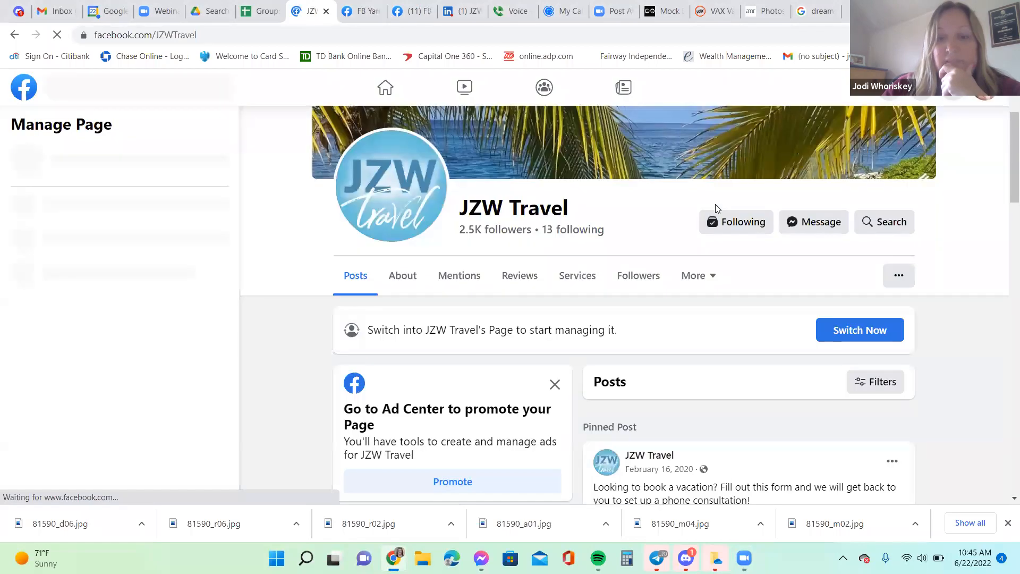
scroll(715, 208, down, 8)
scroll(715, 209, down, 12)
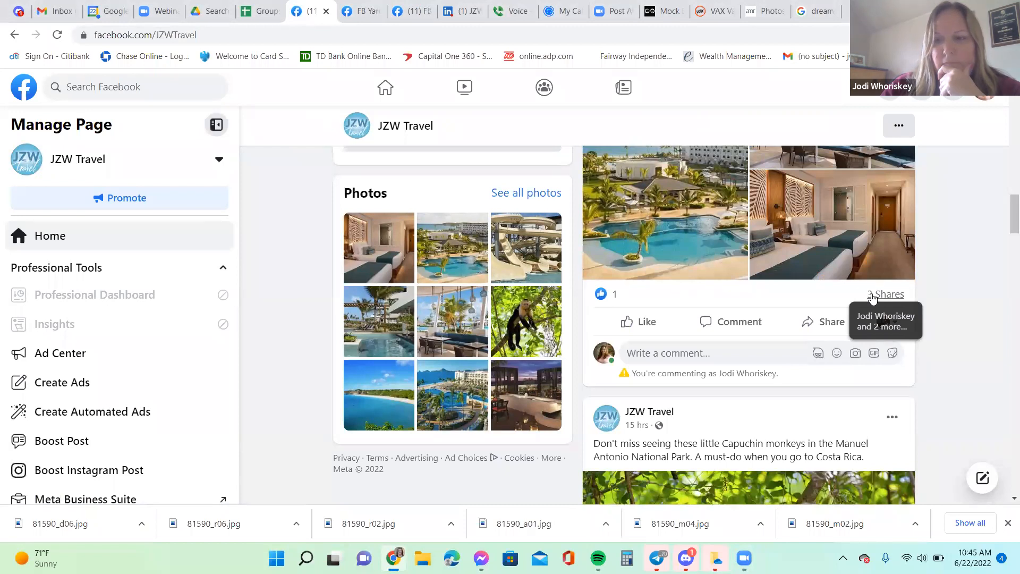
Open the Fairless Hills Bucks County Yardsale group in a new tab from the Labor Day post's list of shares
click(873, 295)
scroll(576, 260, down, 3)
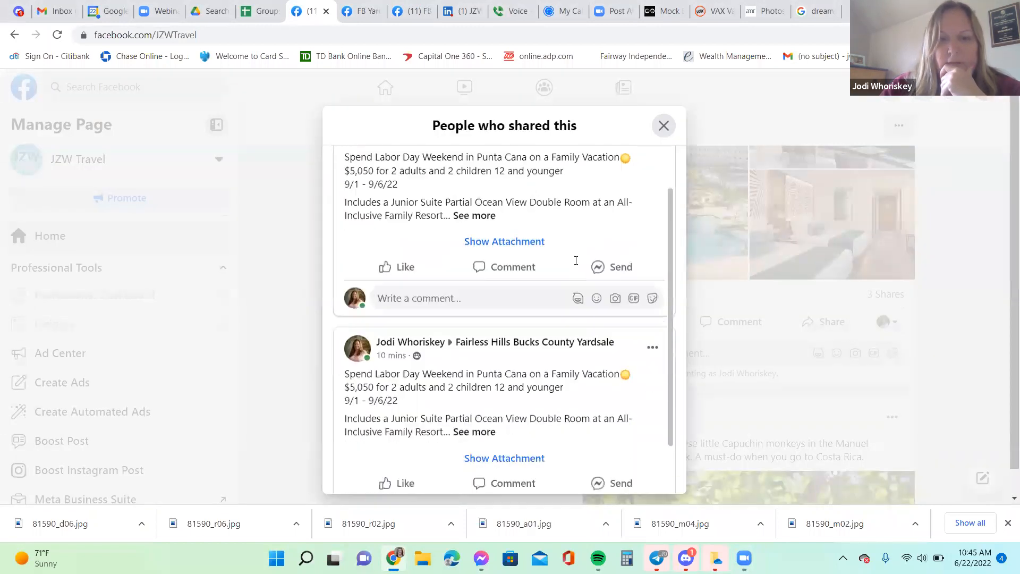
scroll(551, 264, up, 1)
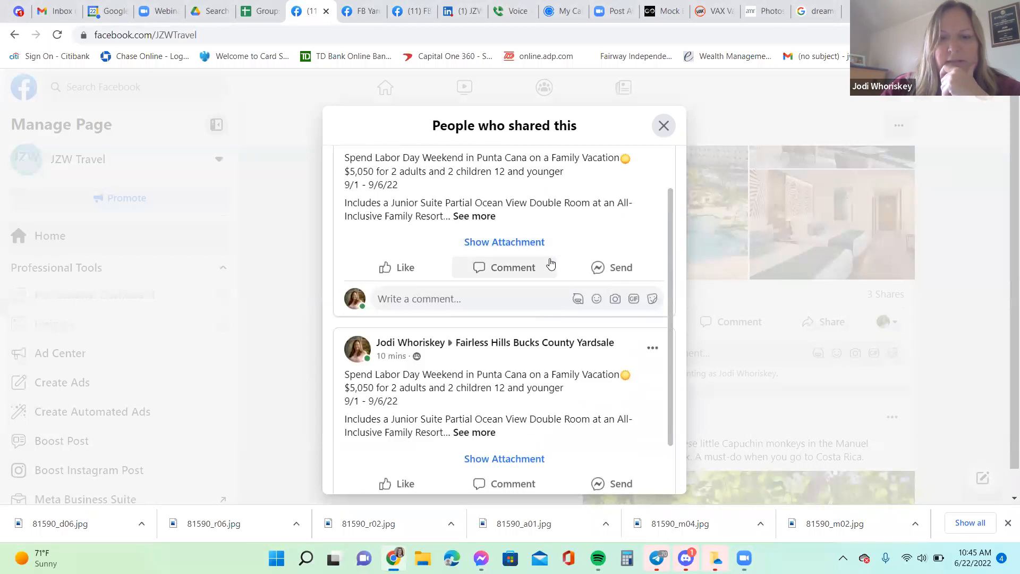
right_click(560, 344)
click(584, 353)
click(340, 10)
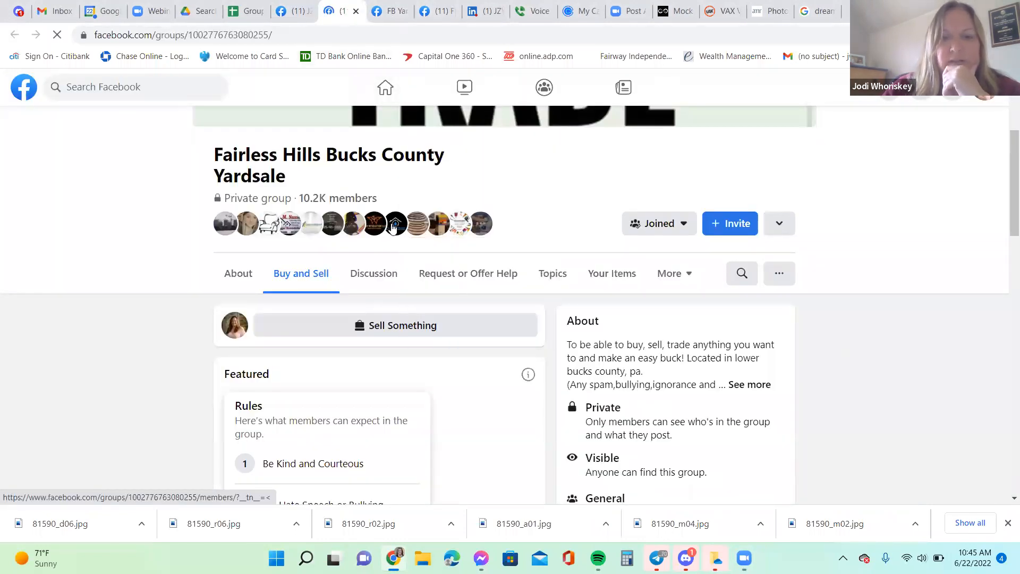
Delete the "One bottle of wine/sparkling wine, rum or tequila in room" line from the Labor Day post in the Fairless Hills group's discussion and save it
click(390, 281)
scroll(503, 250, down, 10)
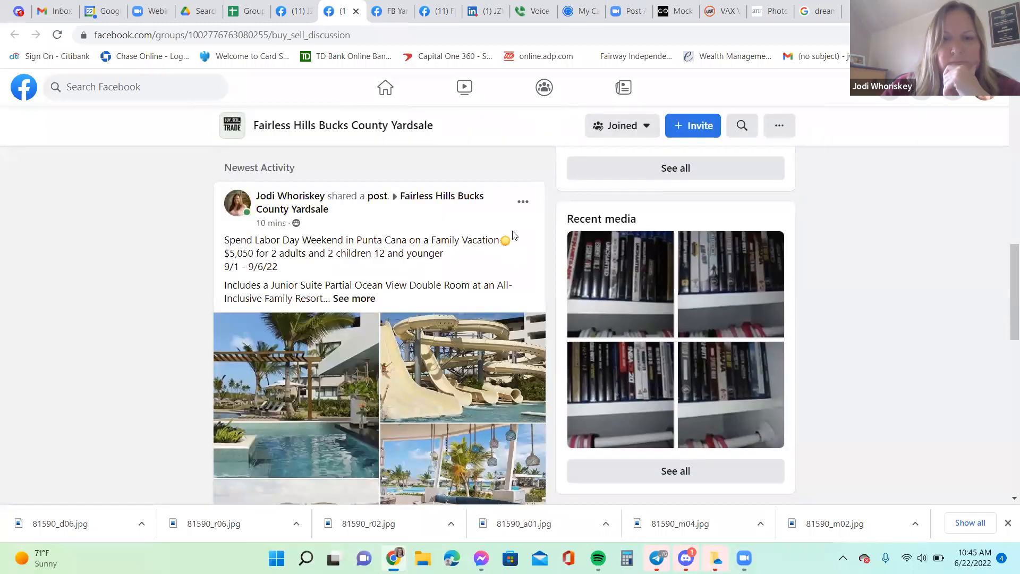
click(523, 207)
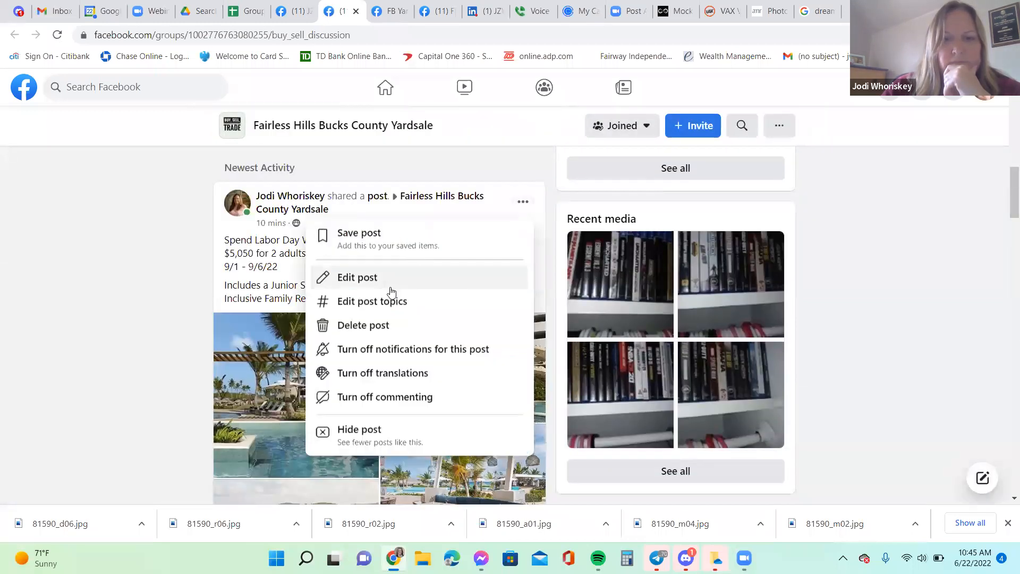
click(385, 282)
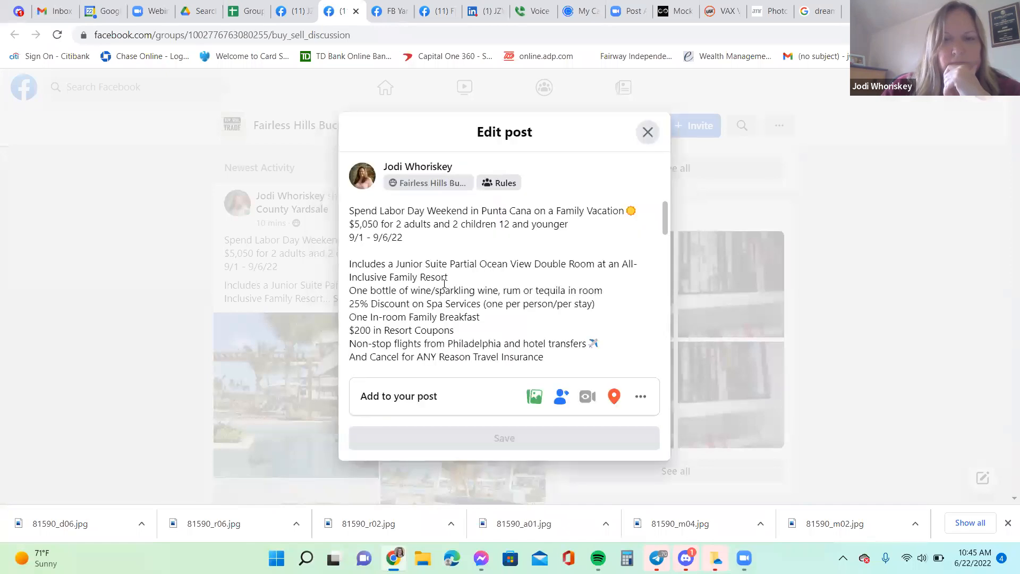
triple_click(444, 289)
key(BackSpace)
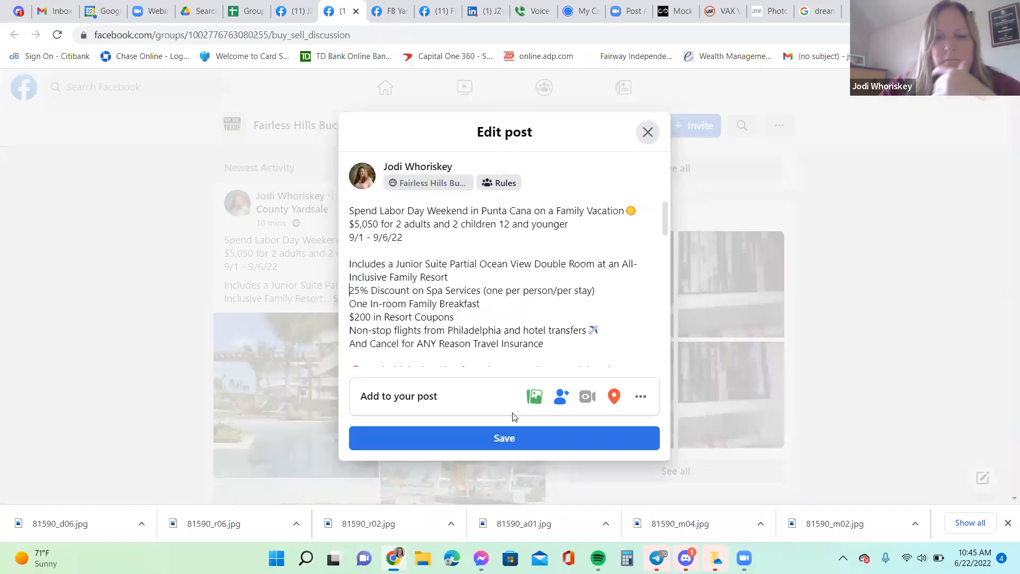
click(518, 438)
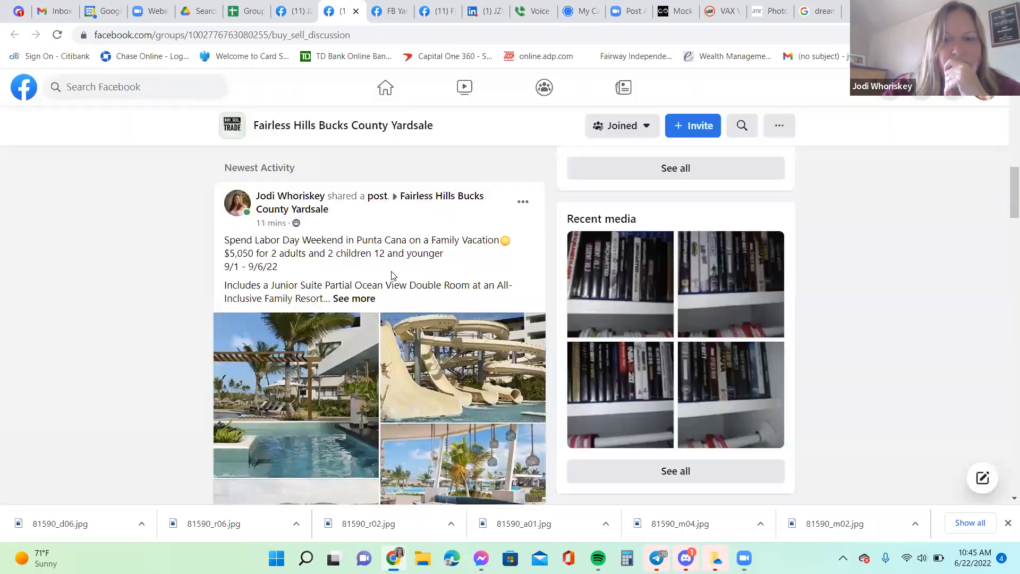
Expand the original JZW Travel text embedded below the Fairless Hills group share and check its list of inclusions
scroll(393, 274, down, 5)
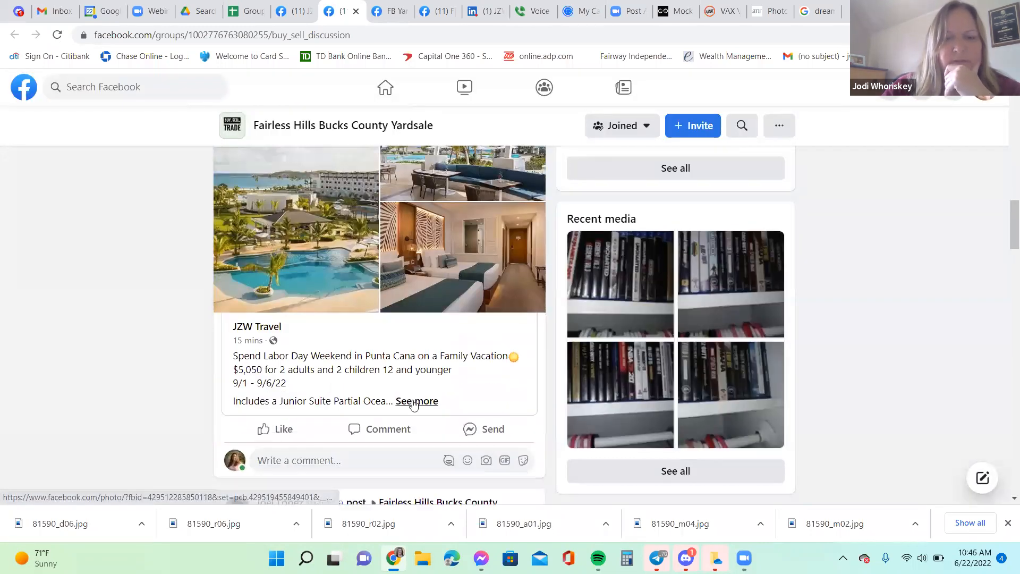
click(415, 402)
scroll(472, 374, down, 1)
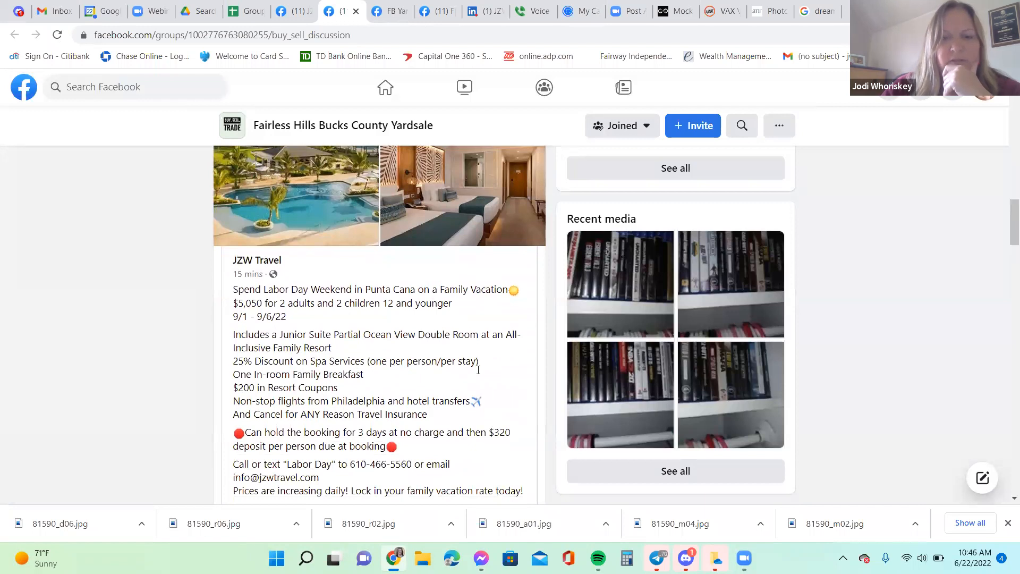